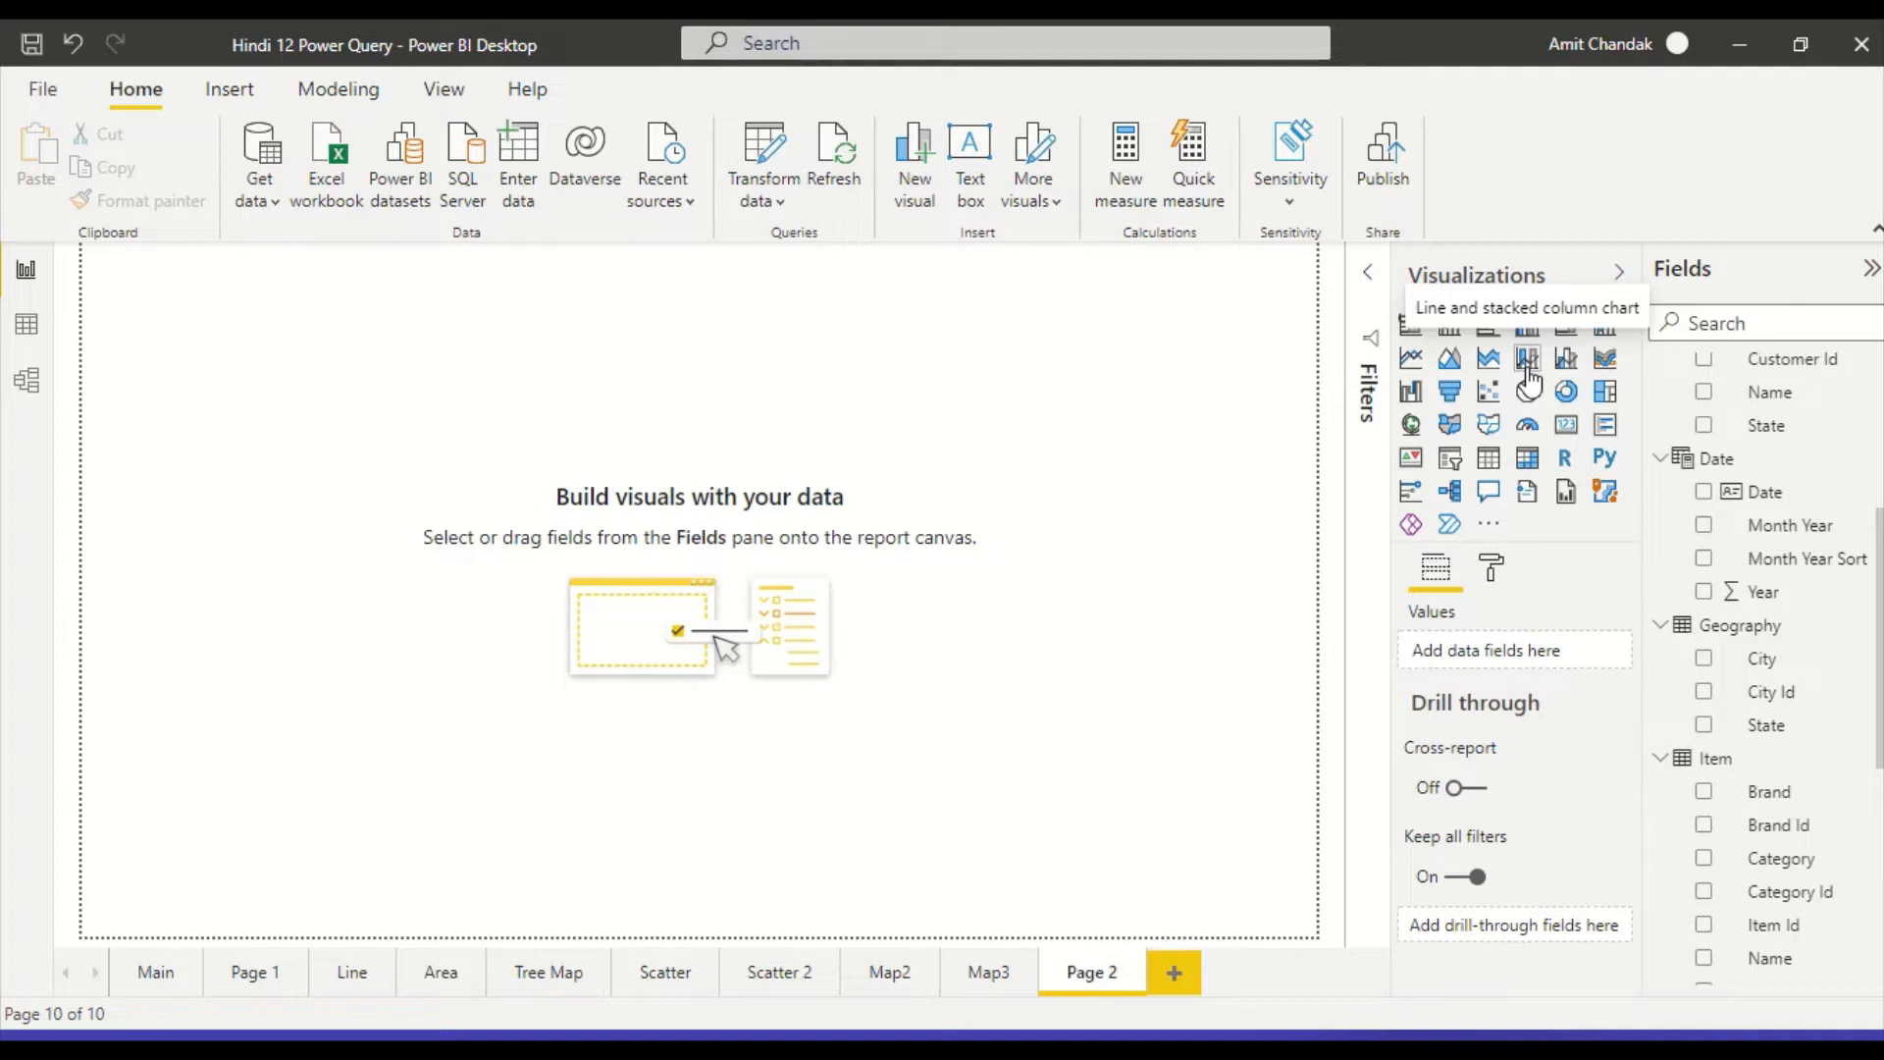
Insert a line and stacked column chart, enlarge it, and place it in the lower-left part of the report page.
click(1528, 359)
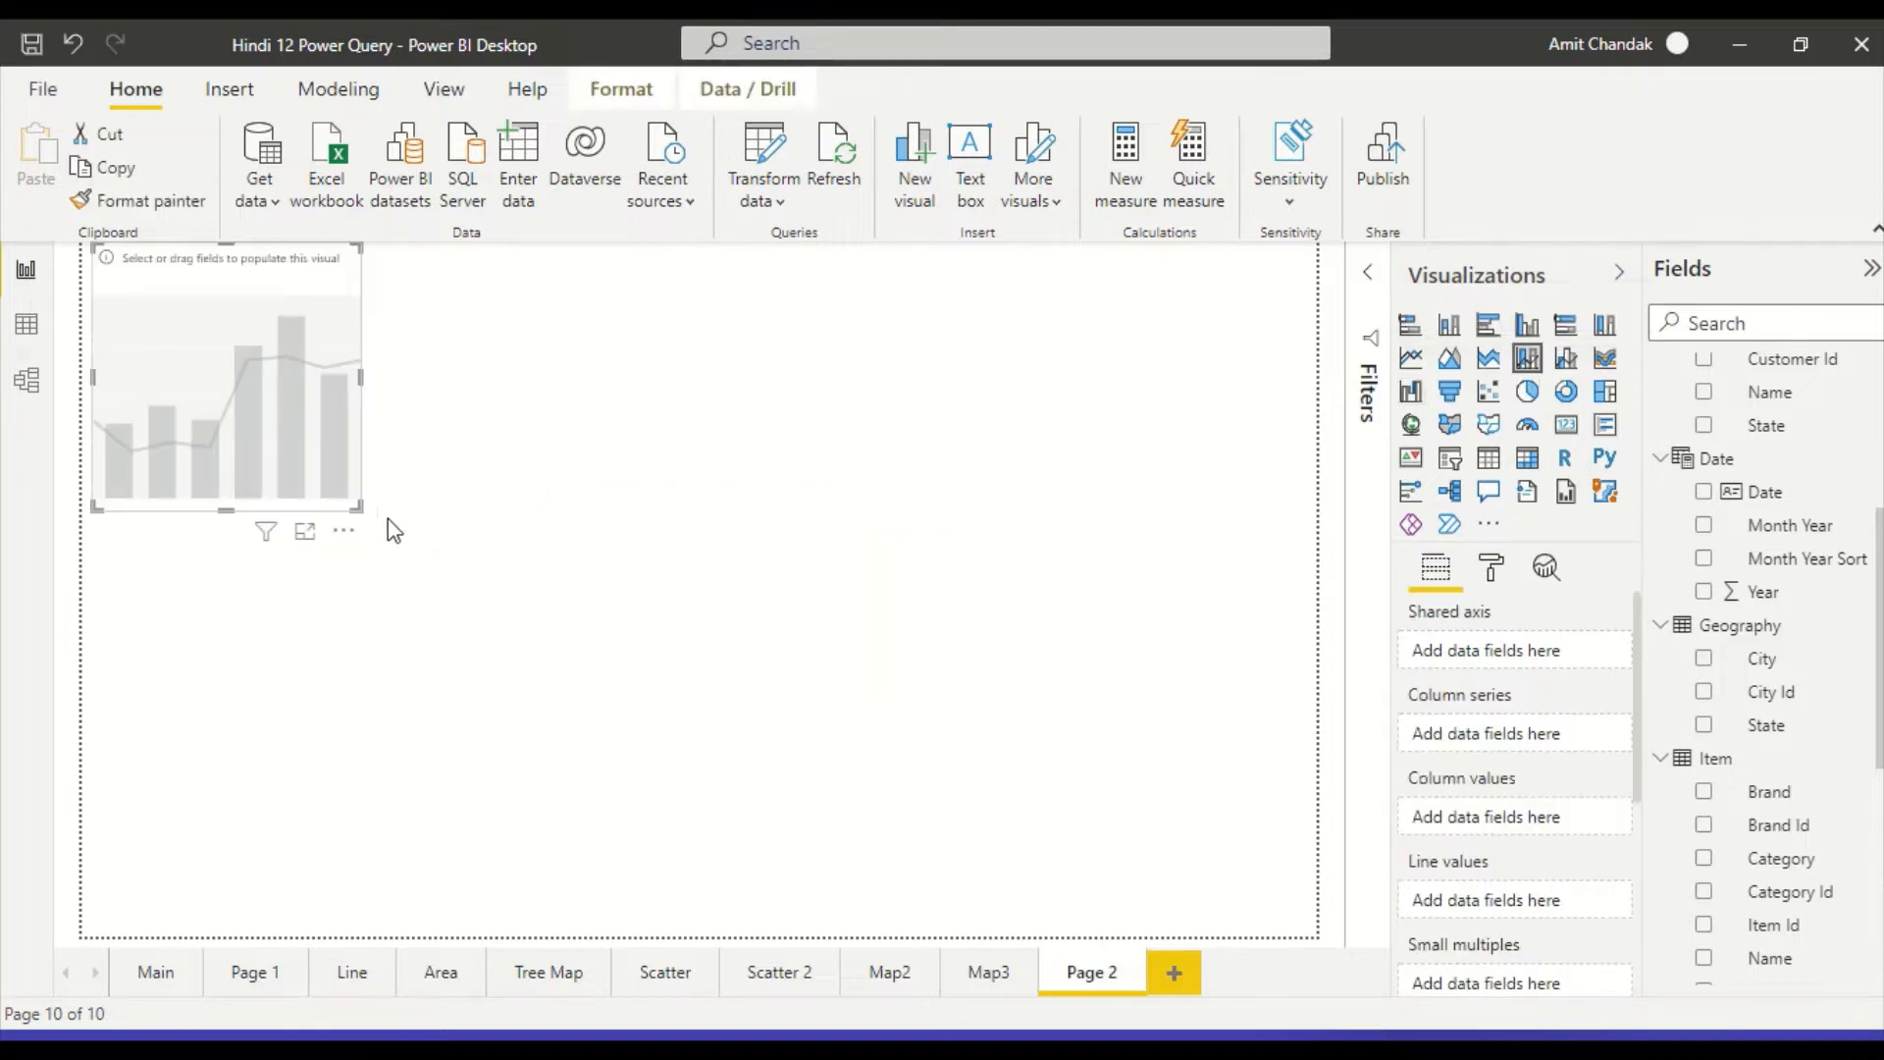
drag(358, 507, 580, 792)
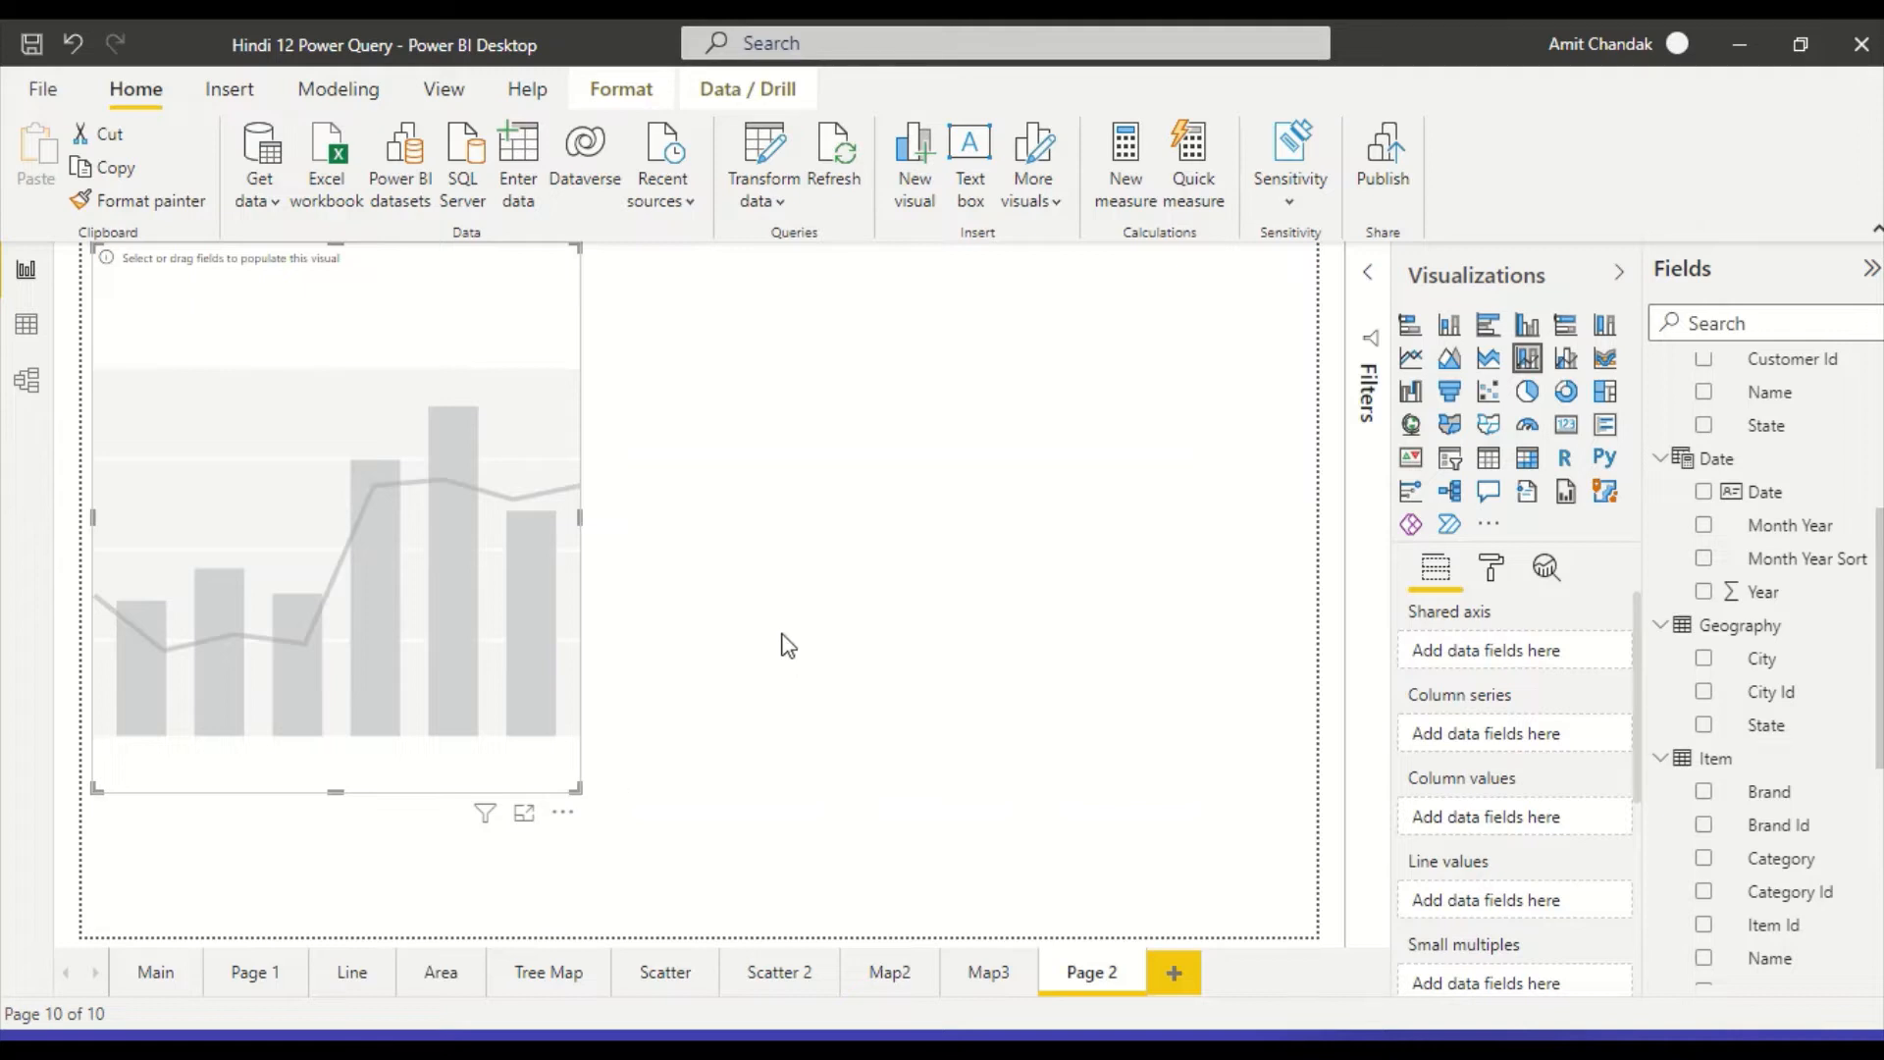
drag(490, 345, 484, 467)
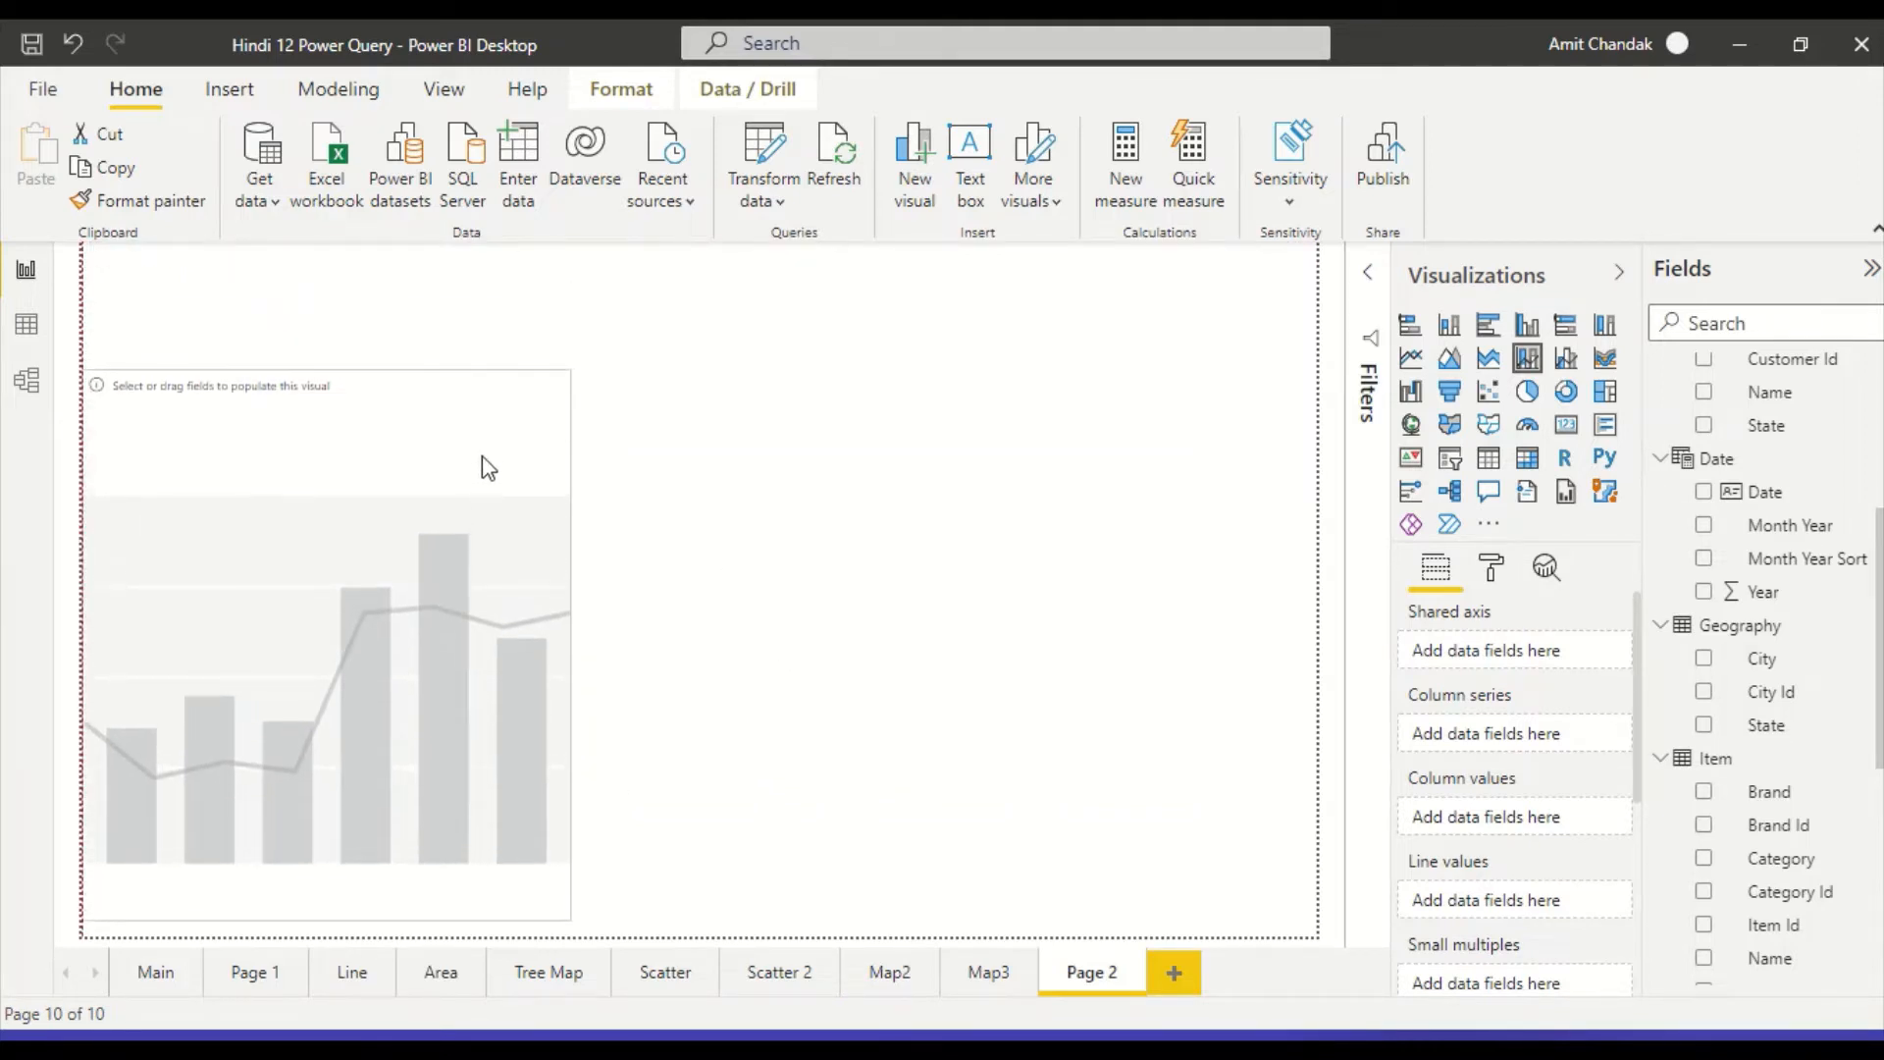
click(1032, 417)
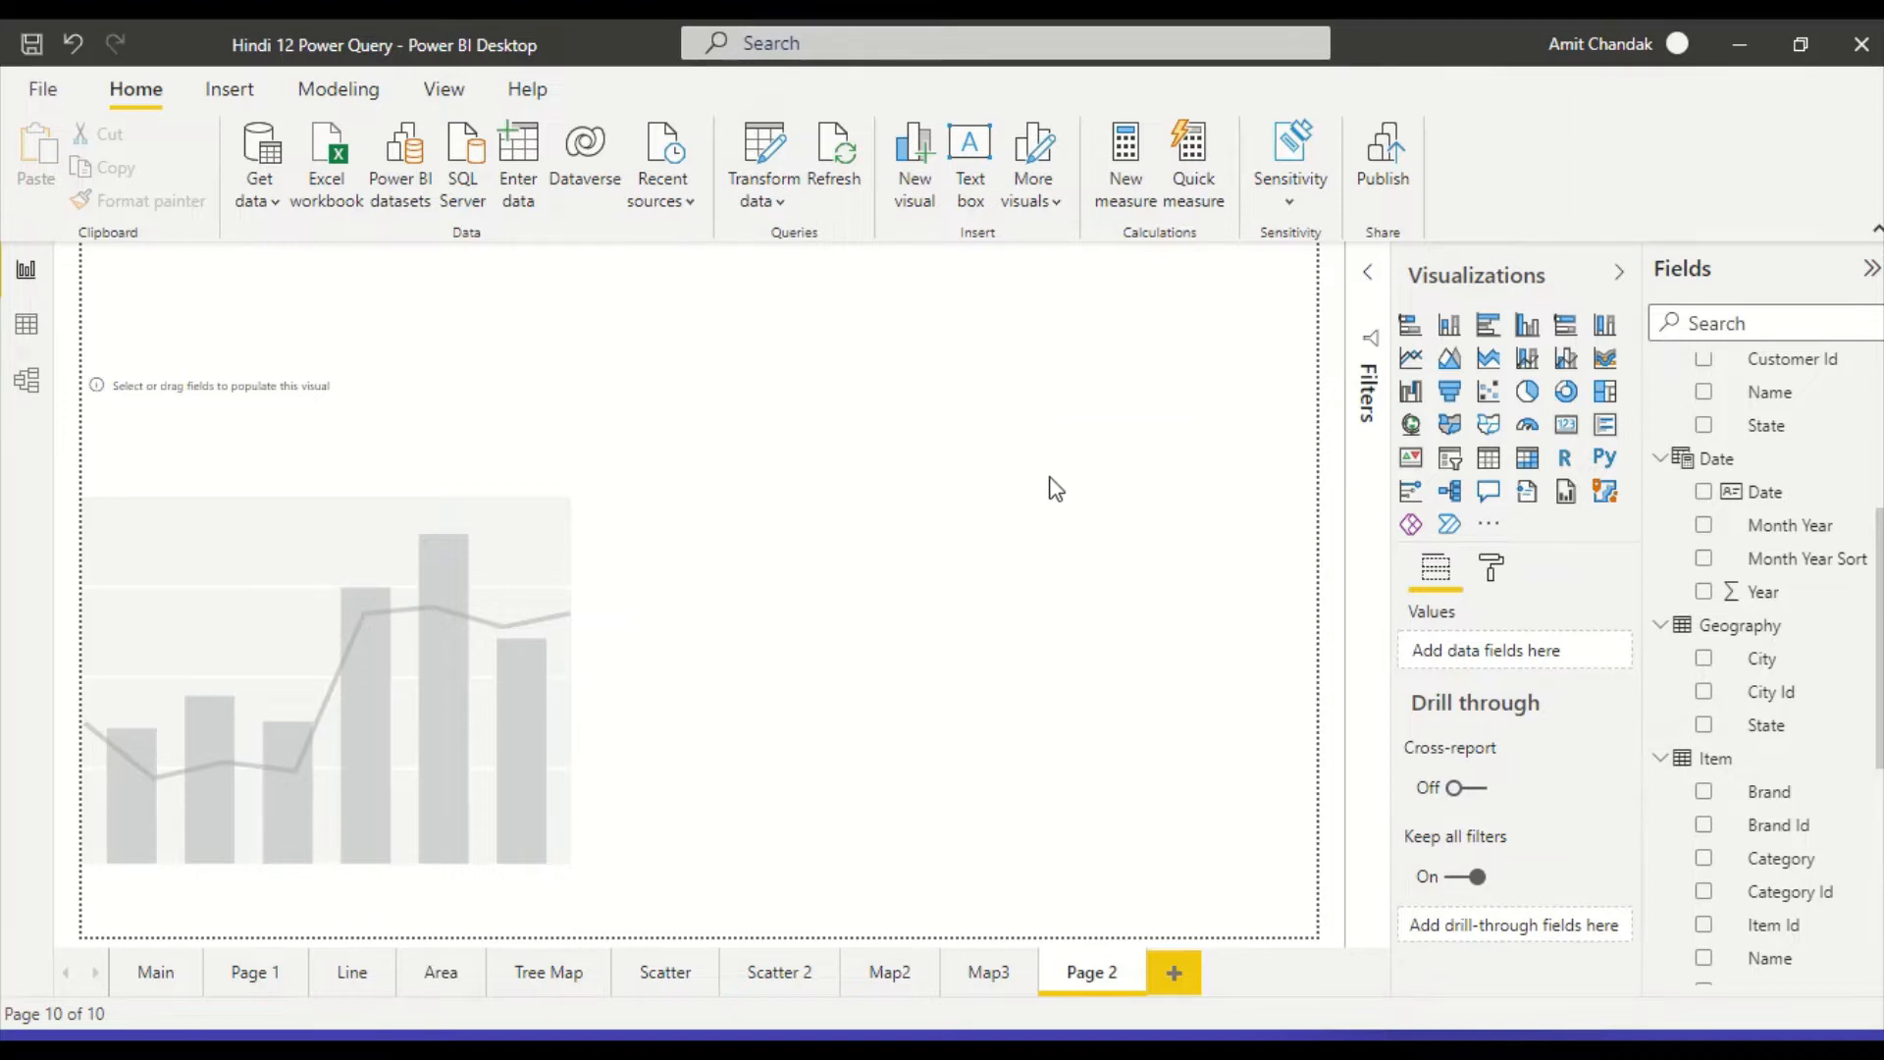
click(405, 488)
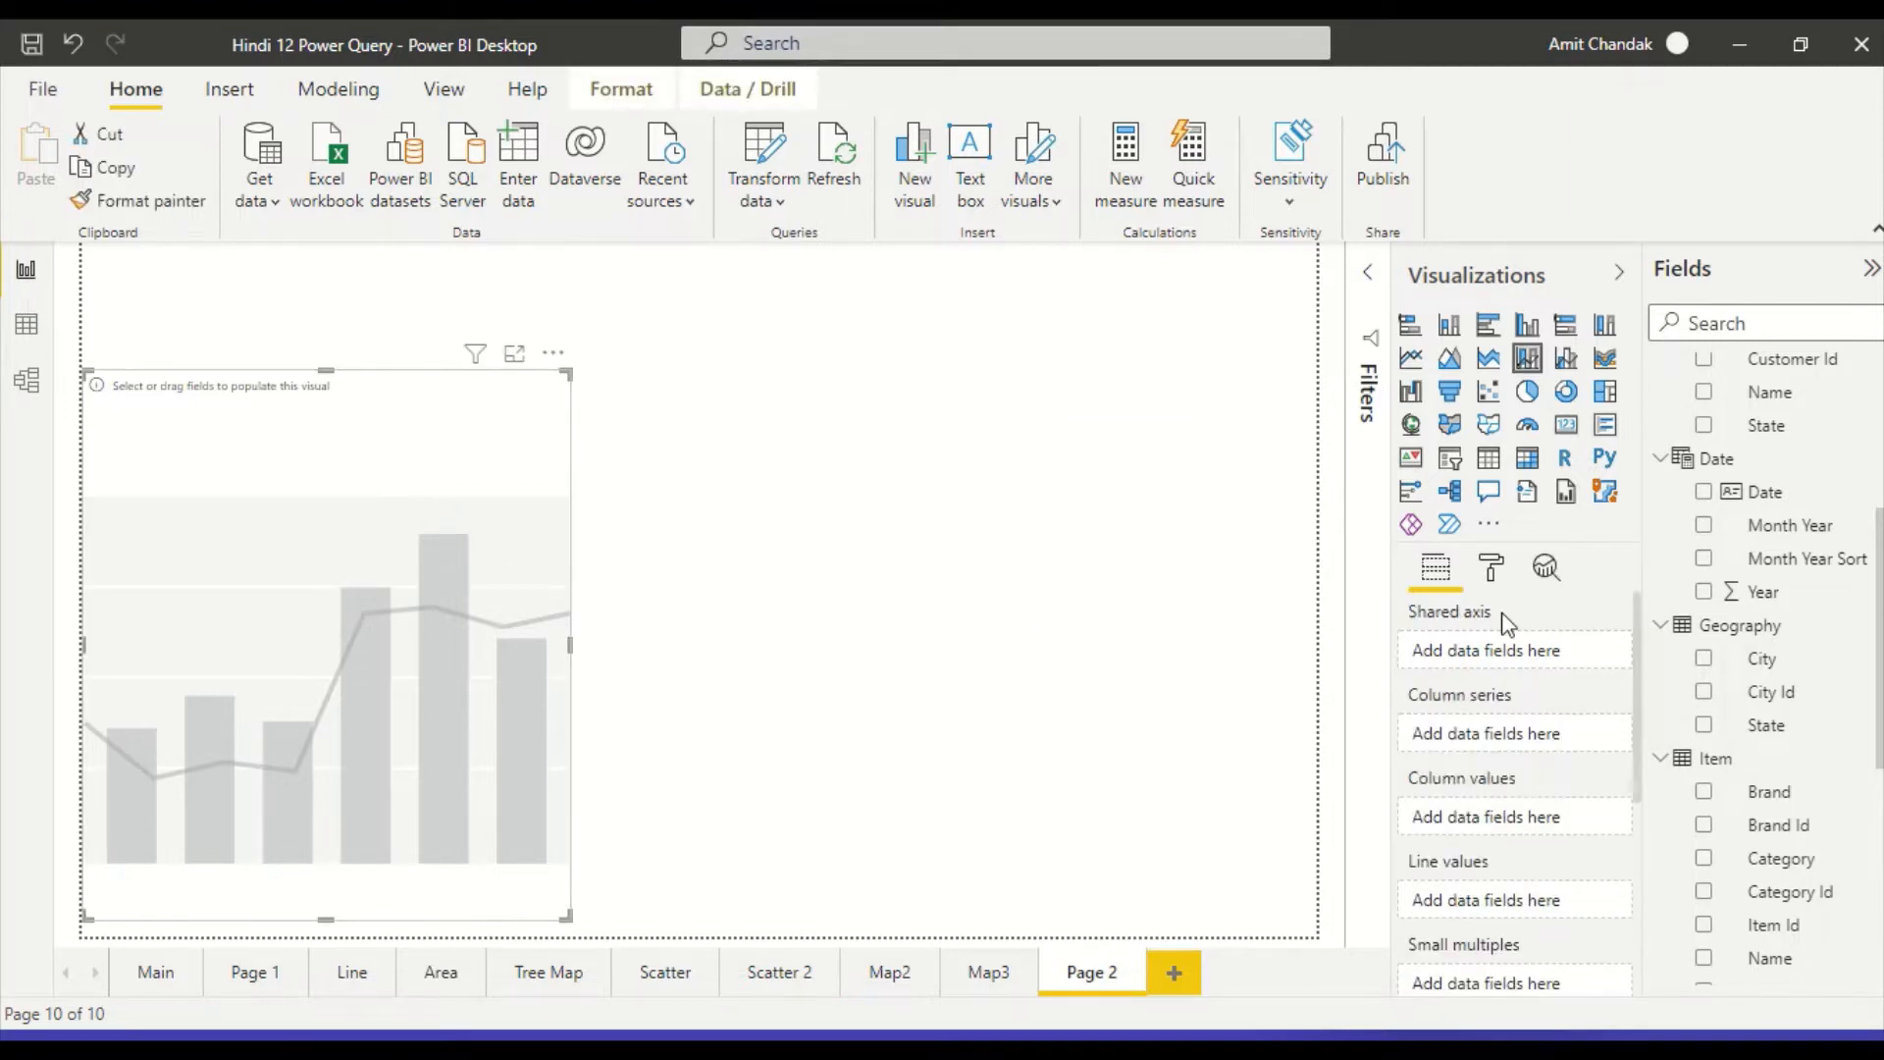
Assign Brand to the shared axis, Category to column series, Net to column values and Margin % to line values, and widen the chart.
scroll(1716, 660, down, 1)
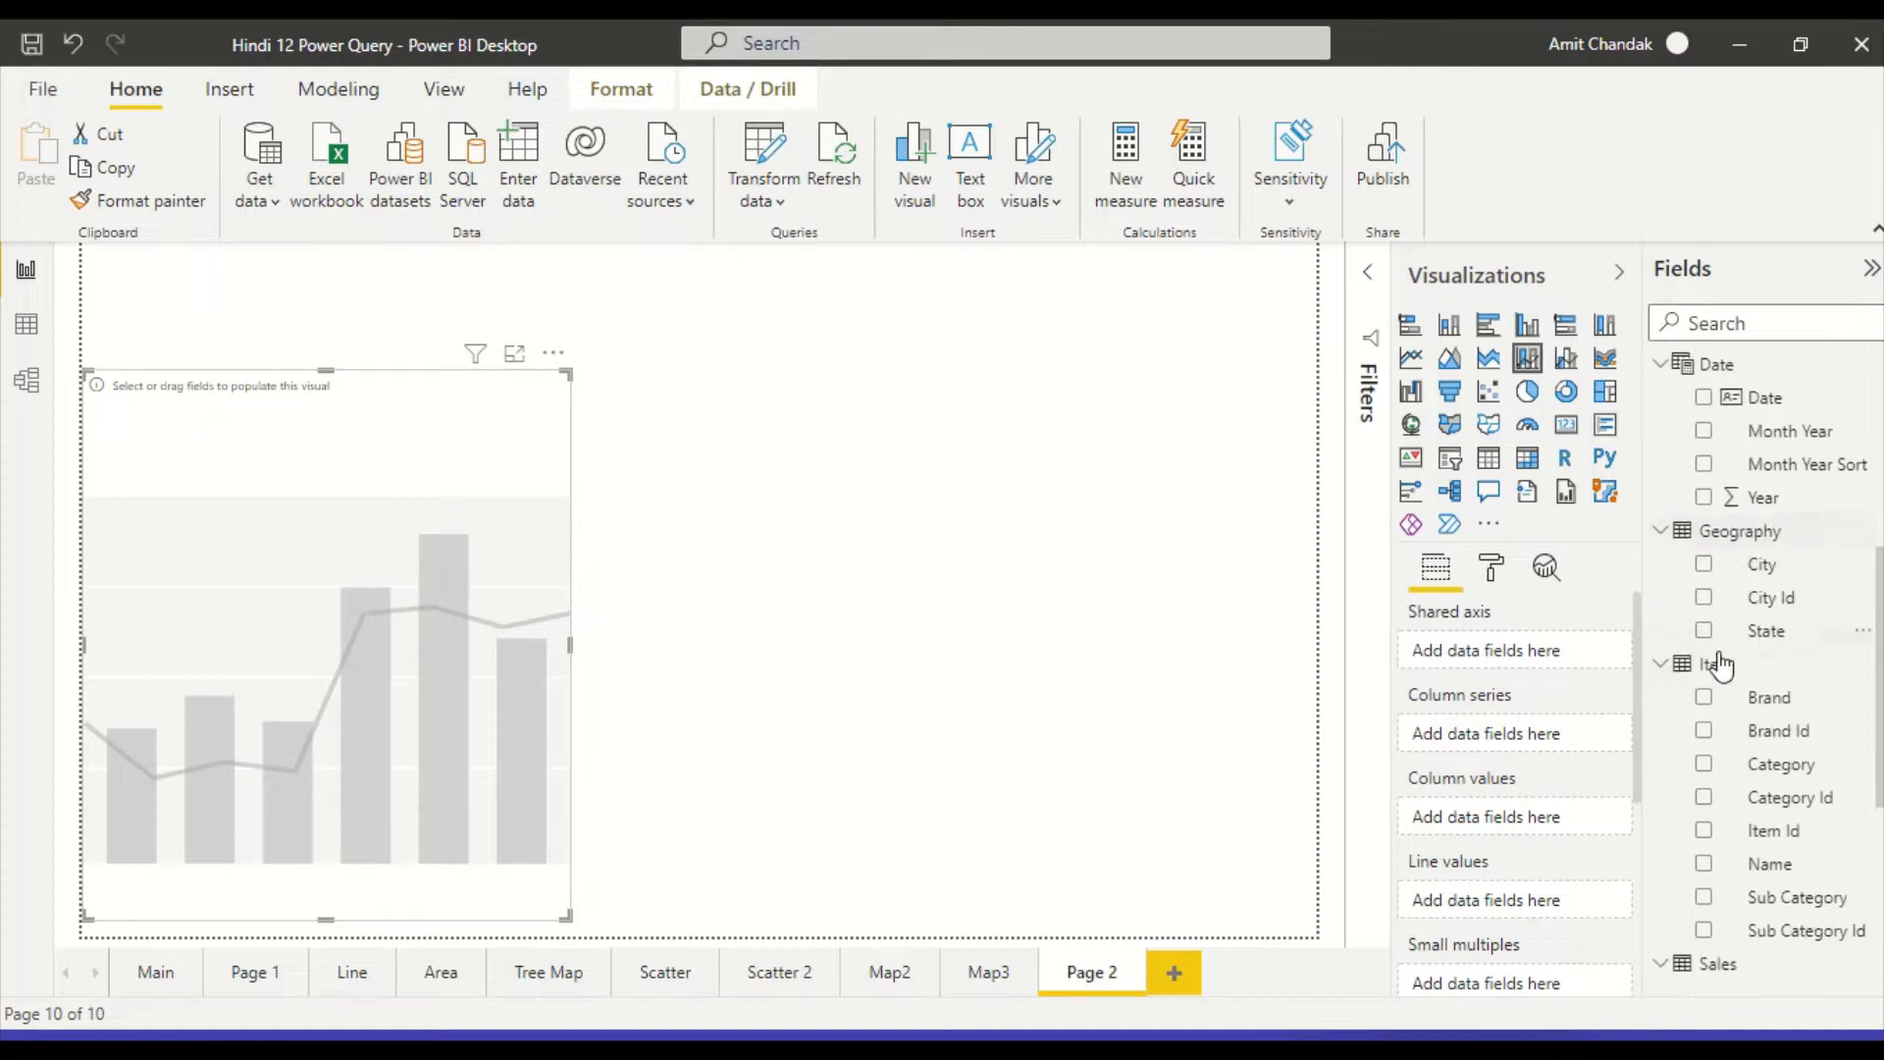
drag(1704, 702, 1515, 650)
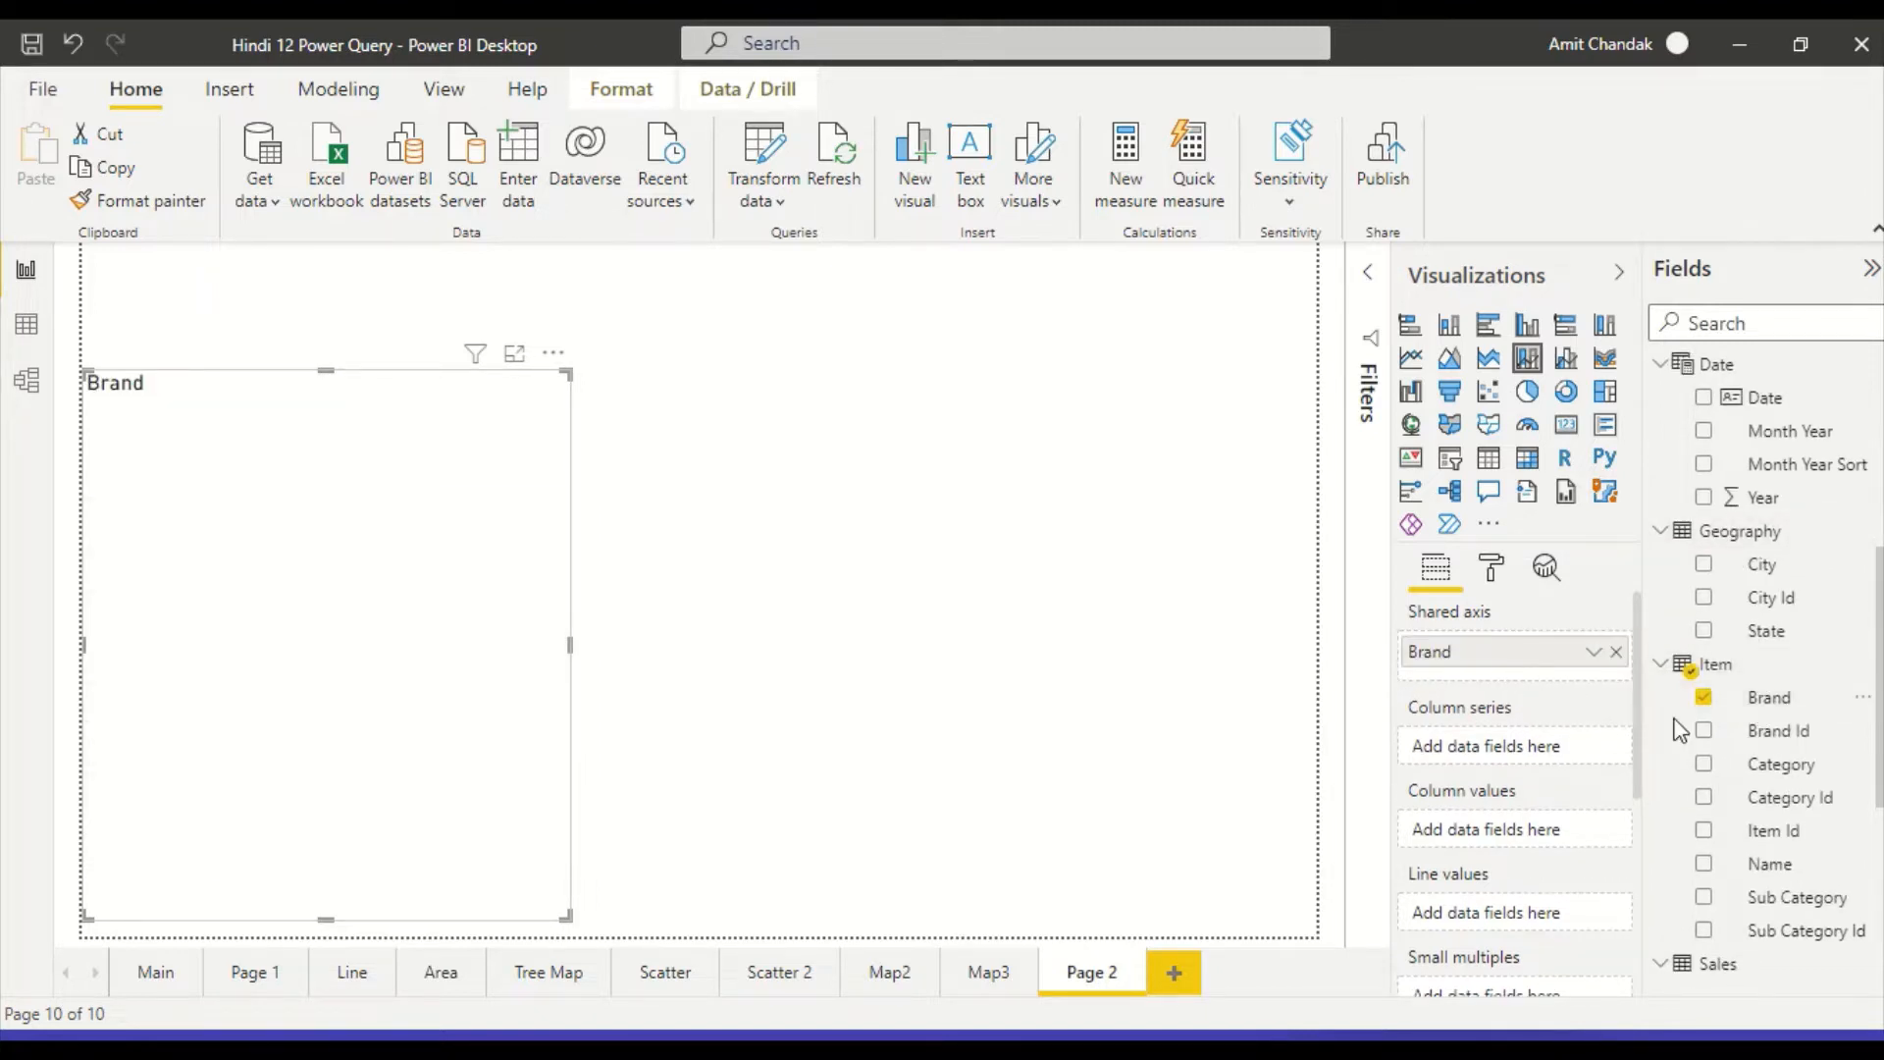
drag(1757, 761, 1540, 752)
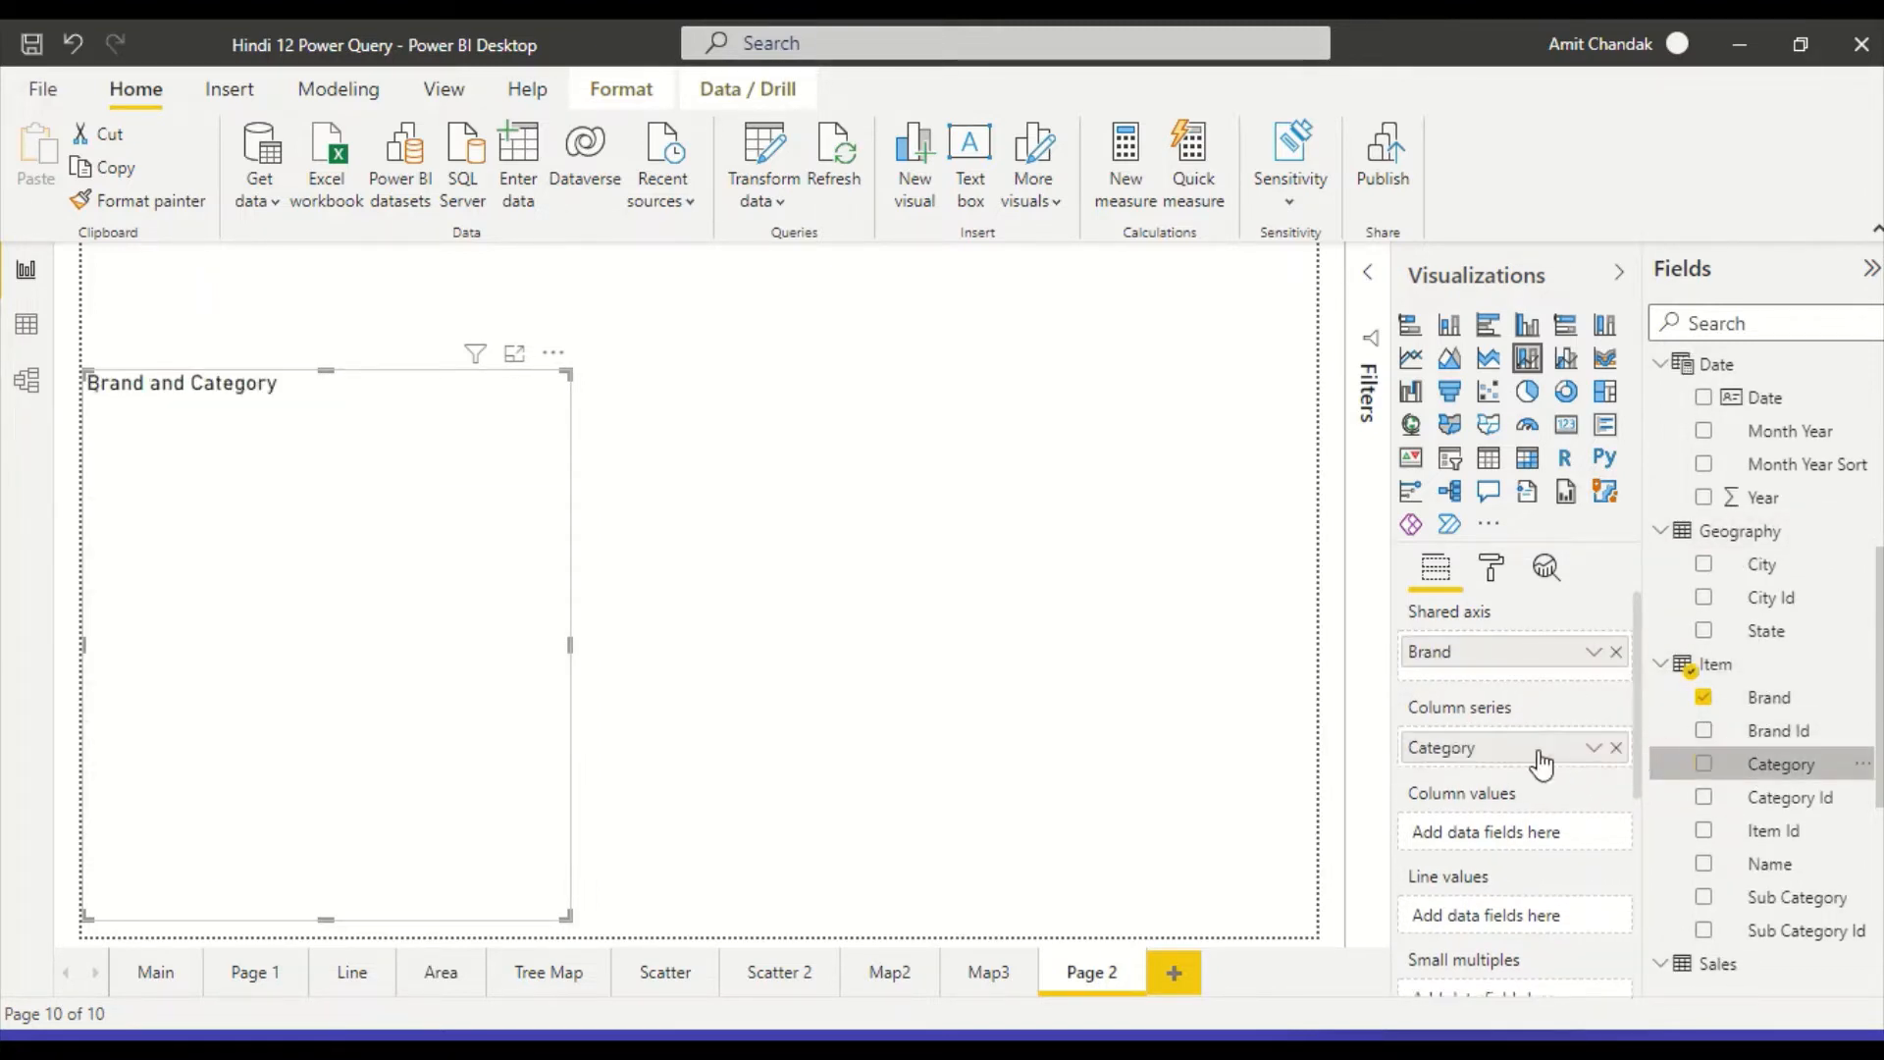
scroll(1766, 529, up, 4)
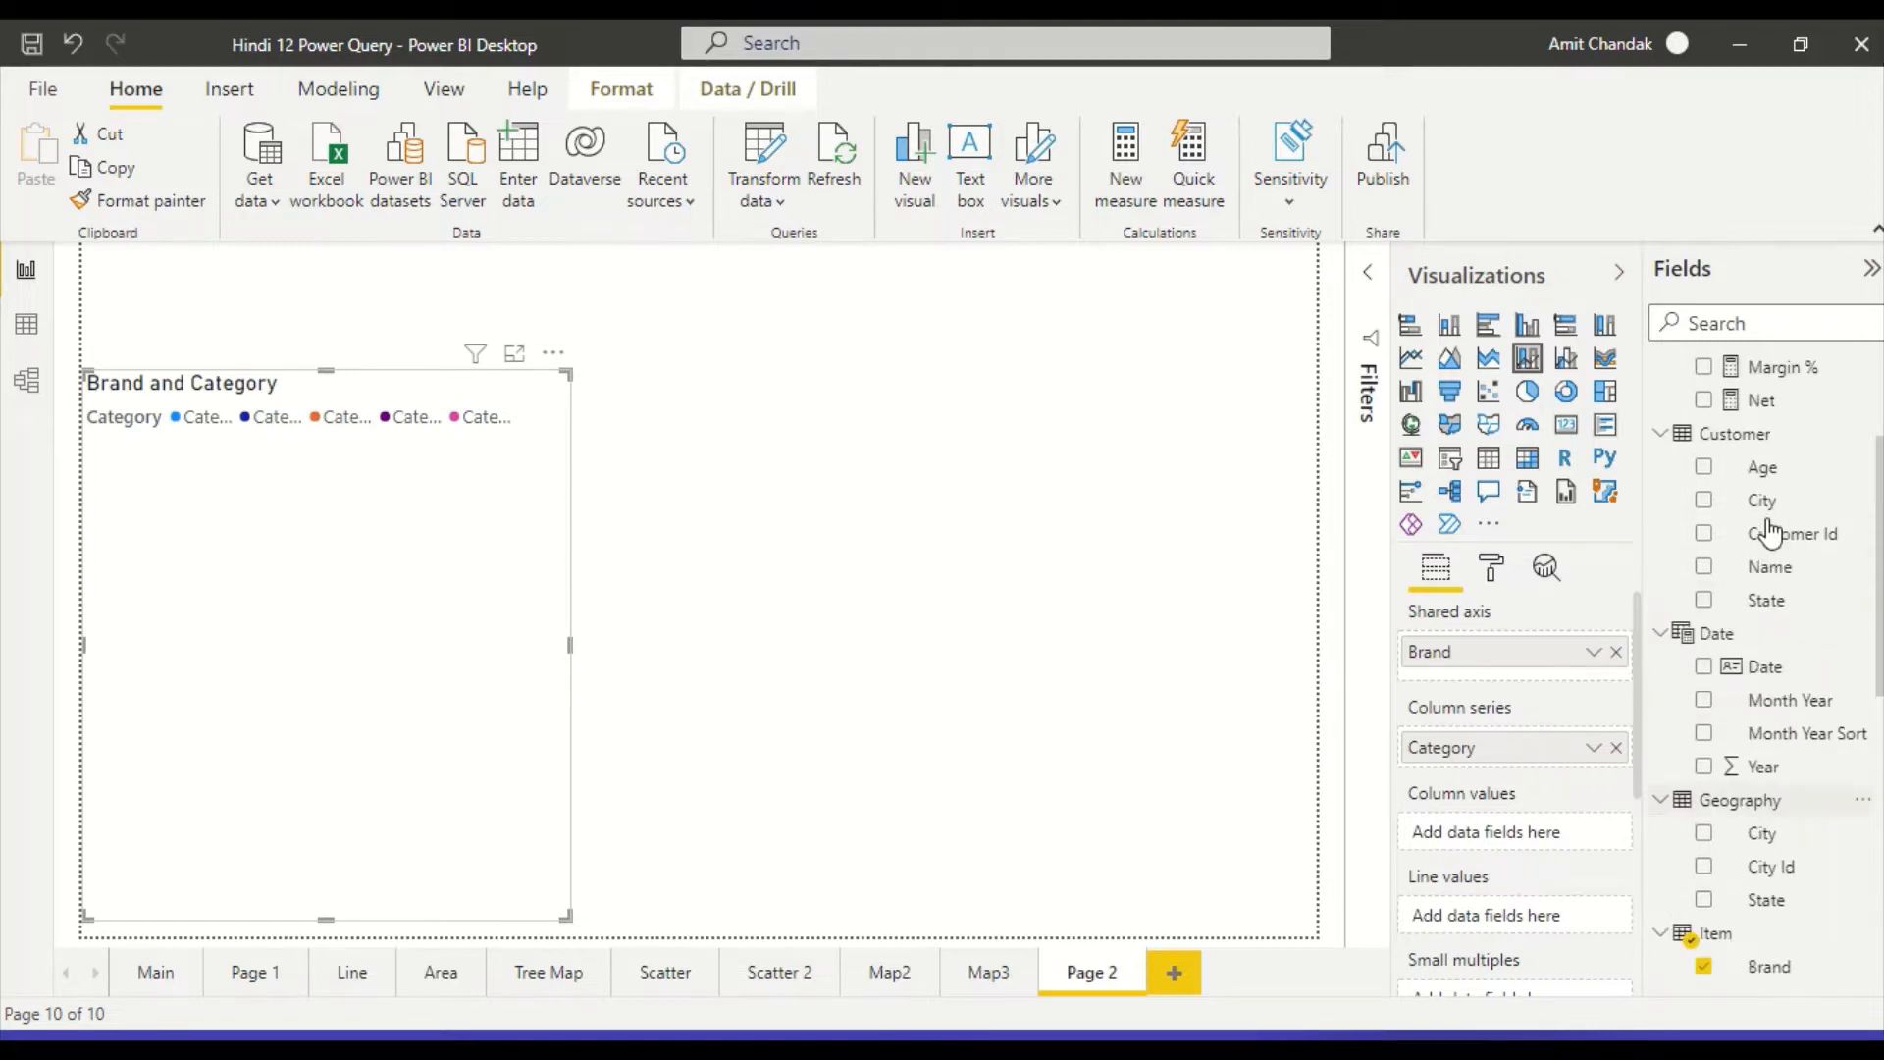
drag(1767, 520, 1523, 852)
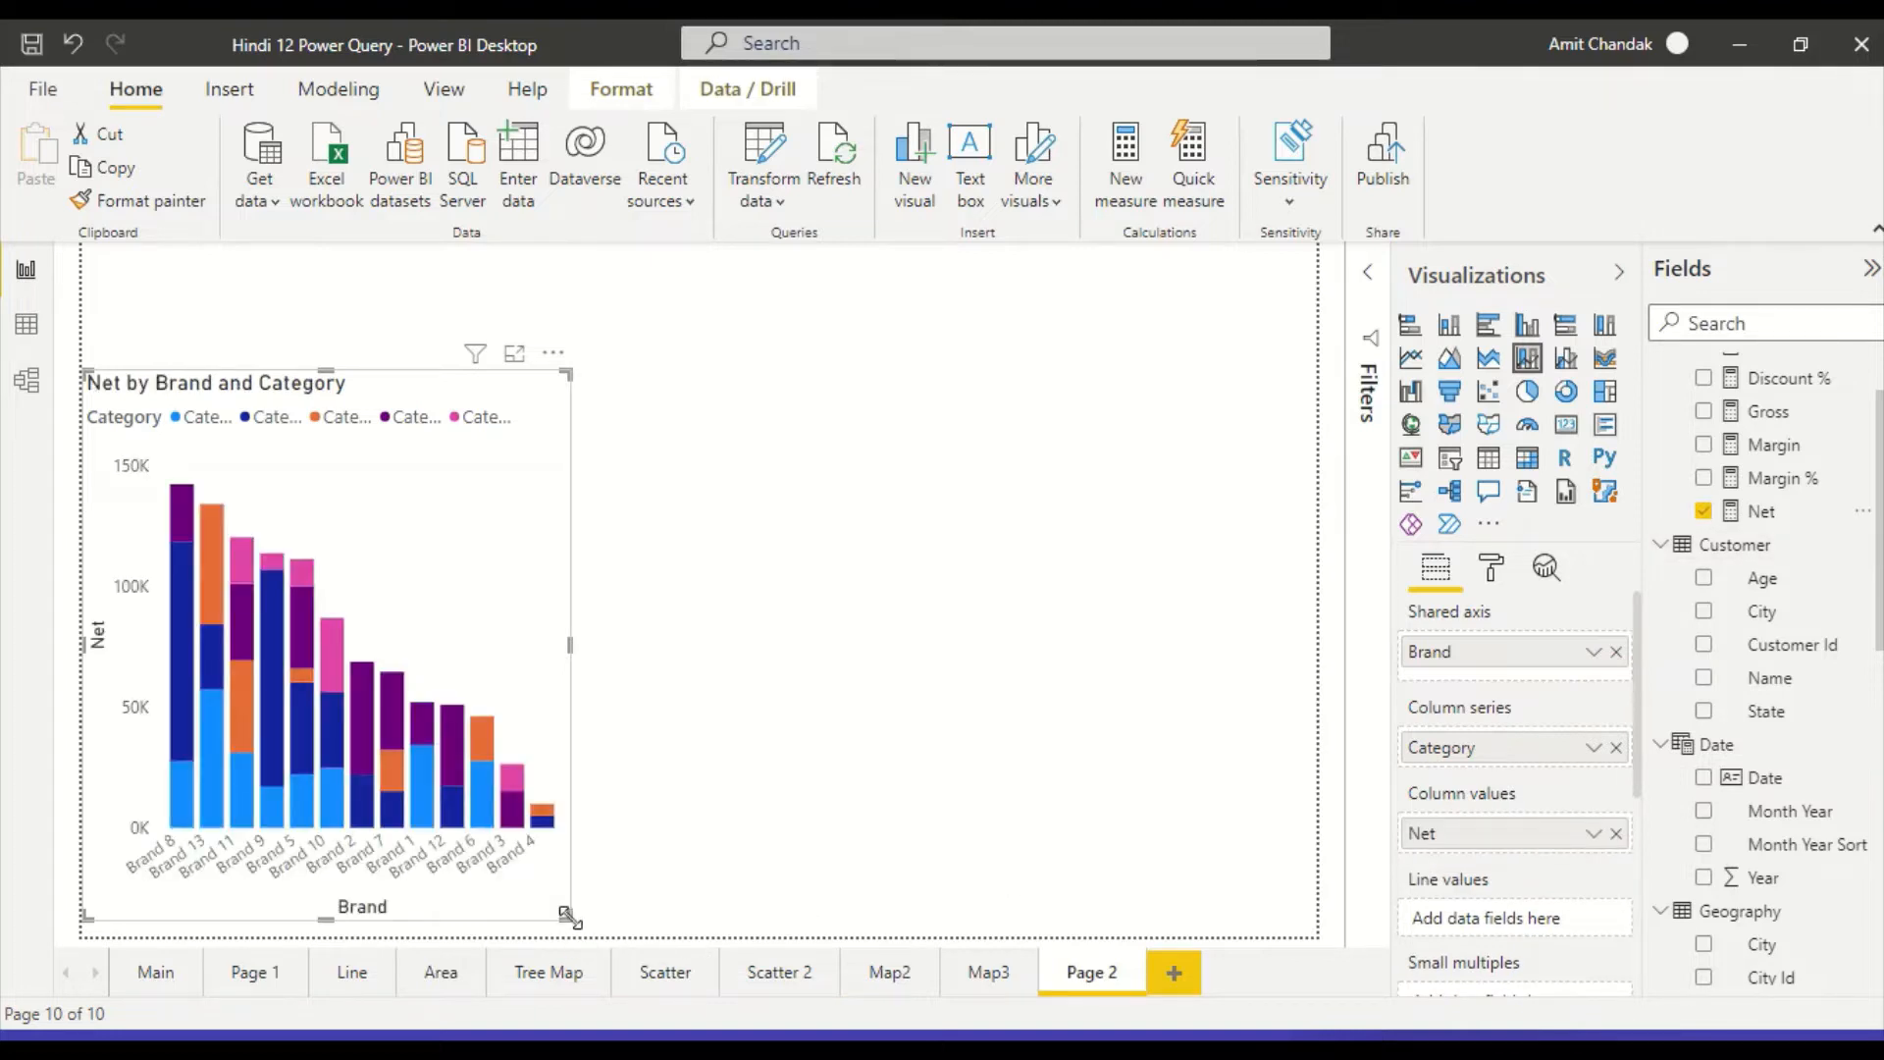
drag(566, 916, 805, 902)
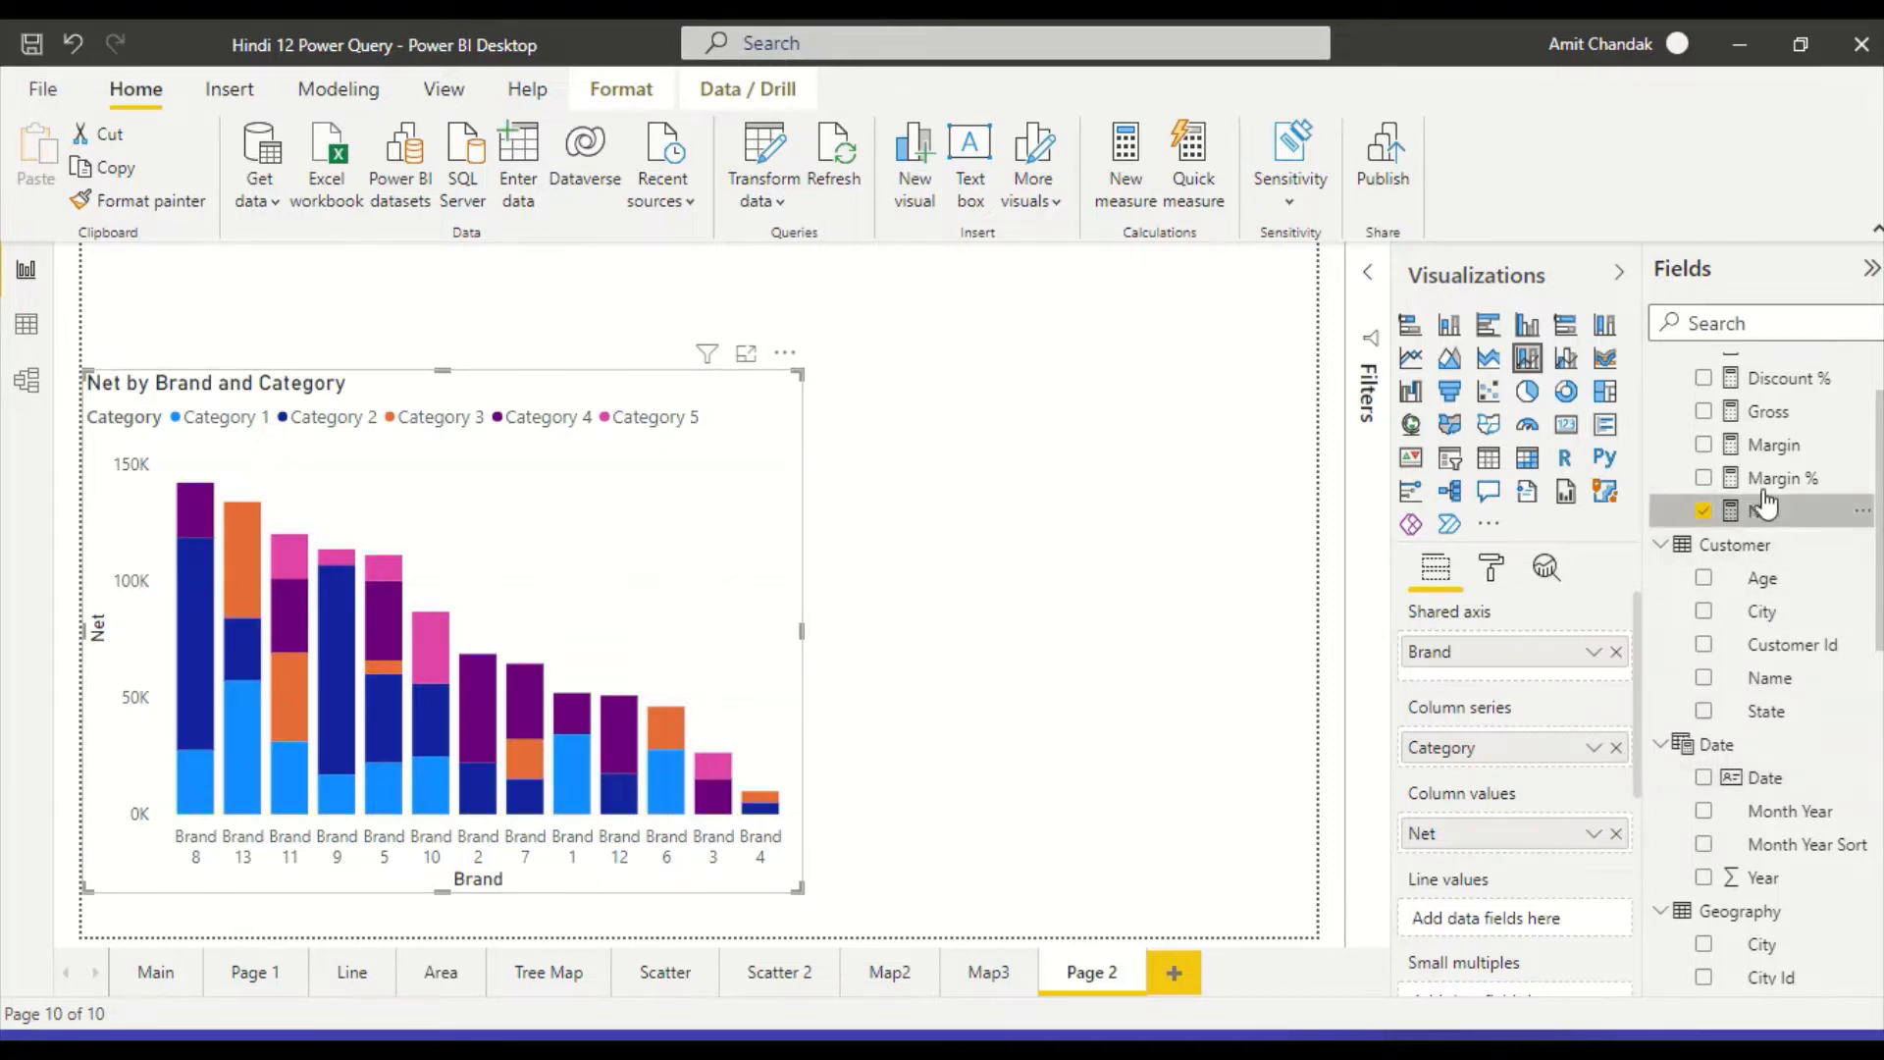
drag(1763, 478, 1510, 916)
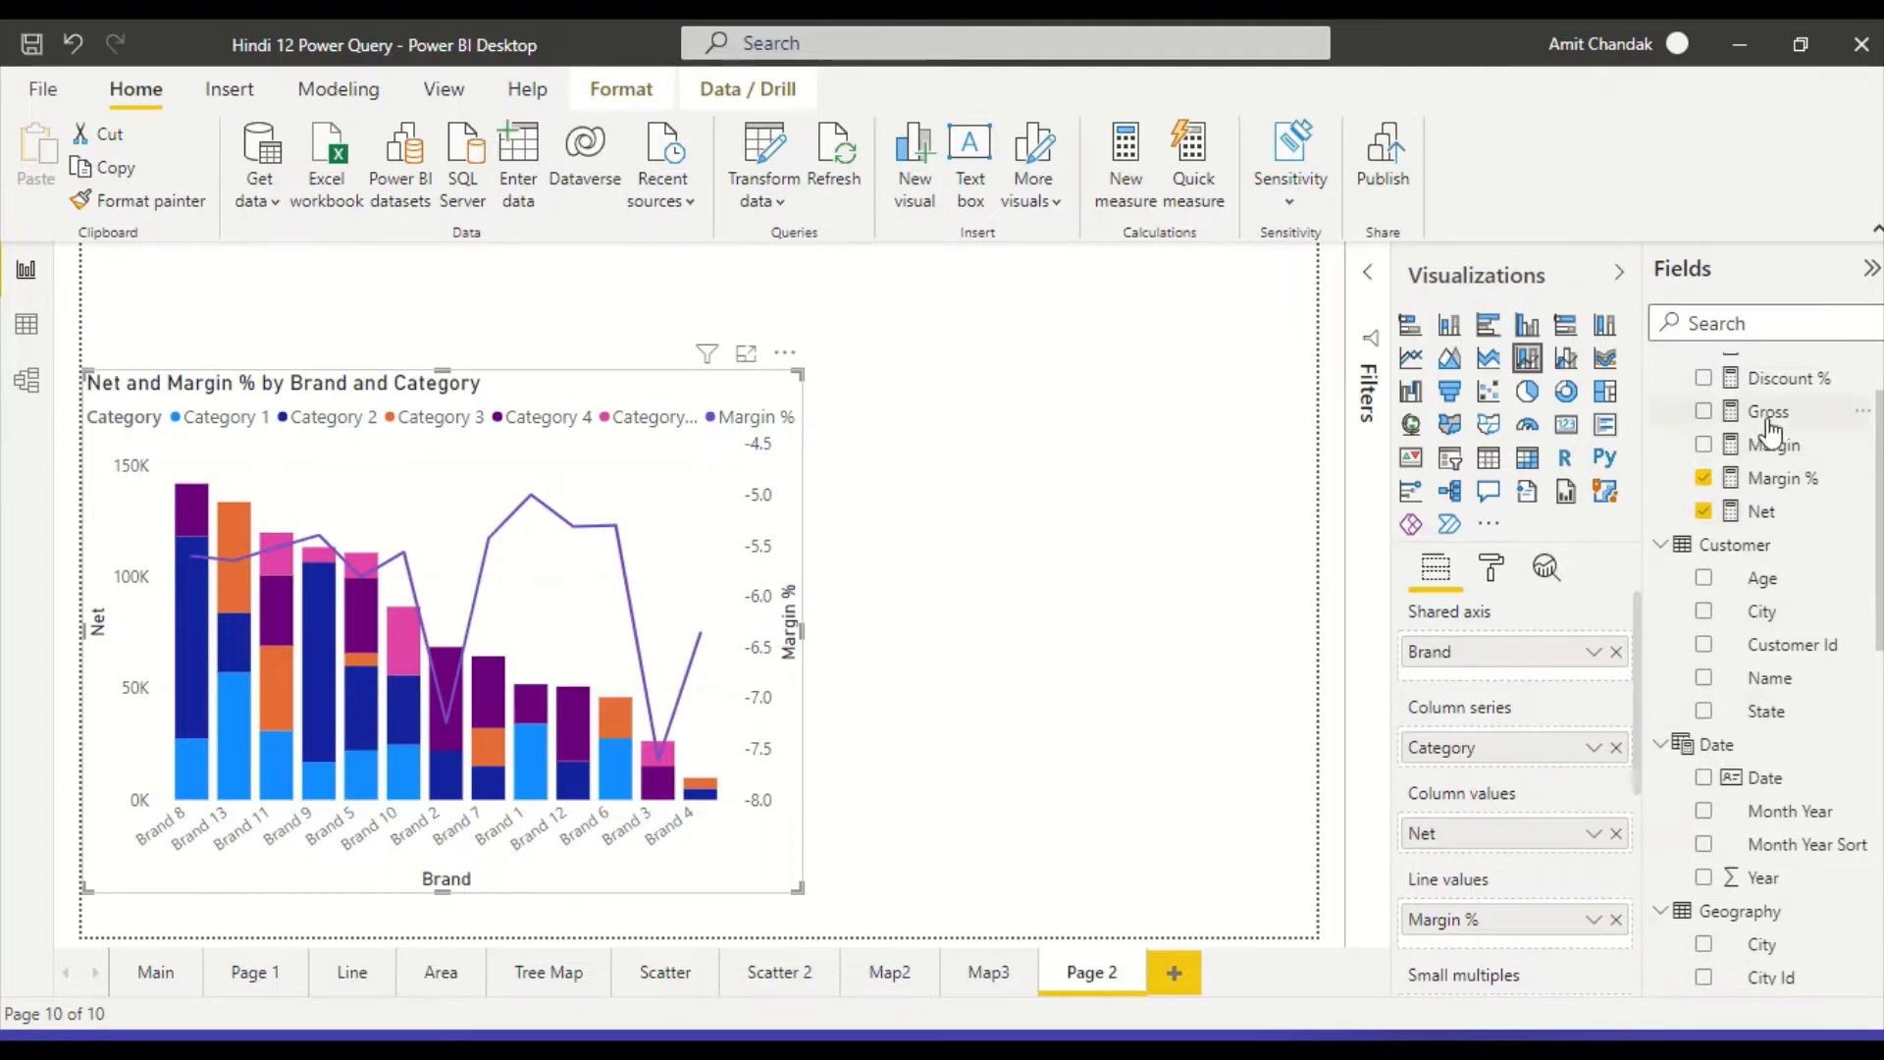
Try Gross as the chart's column values and put Net back in its place.
drag(1769, 432, 1522, 832)
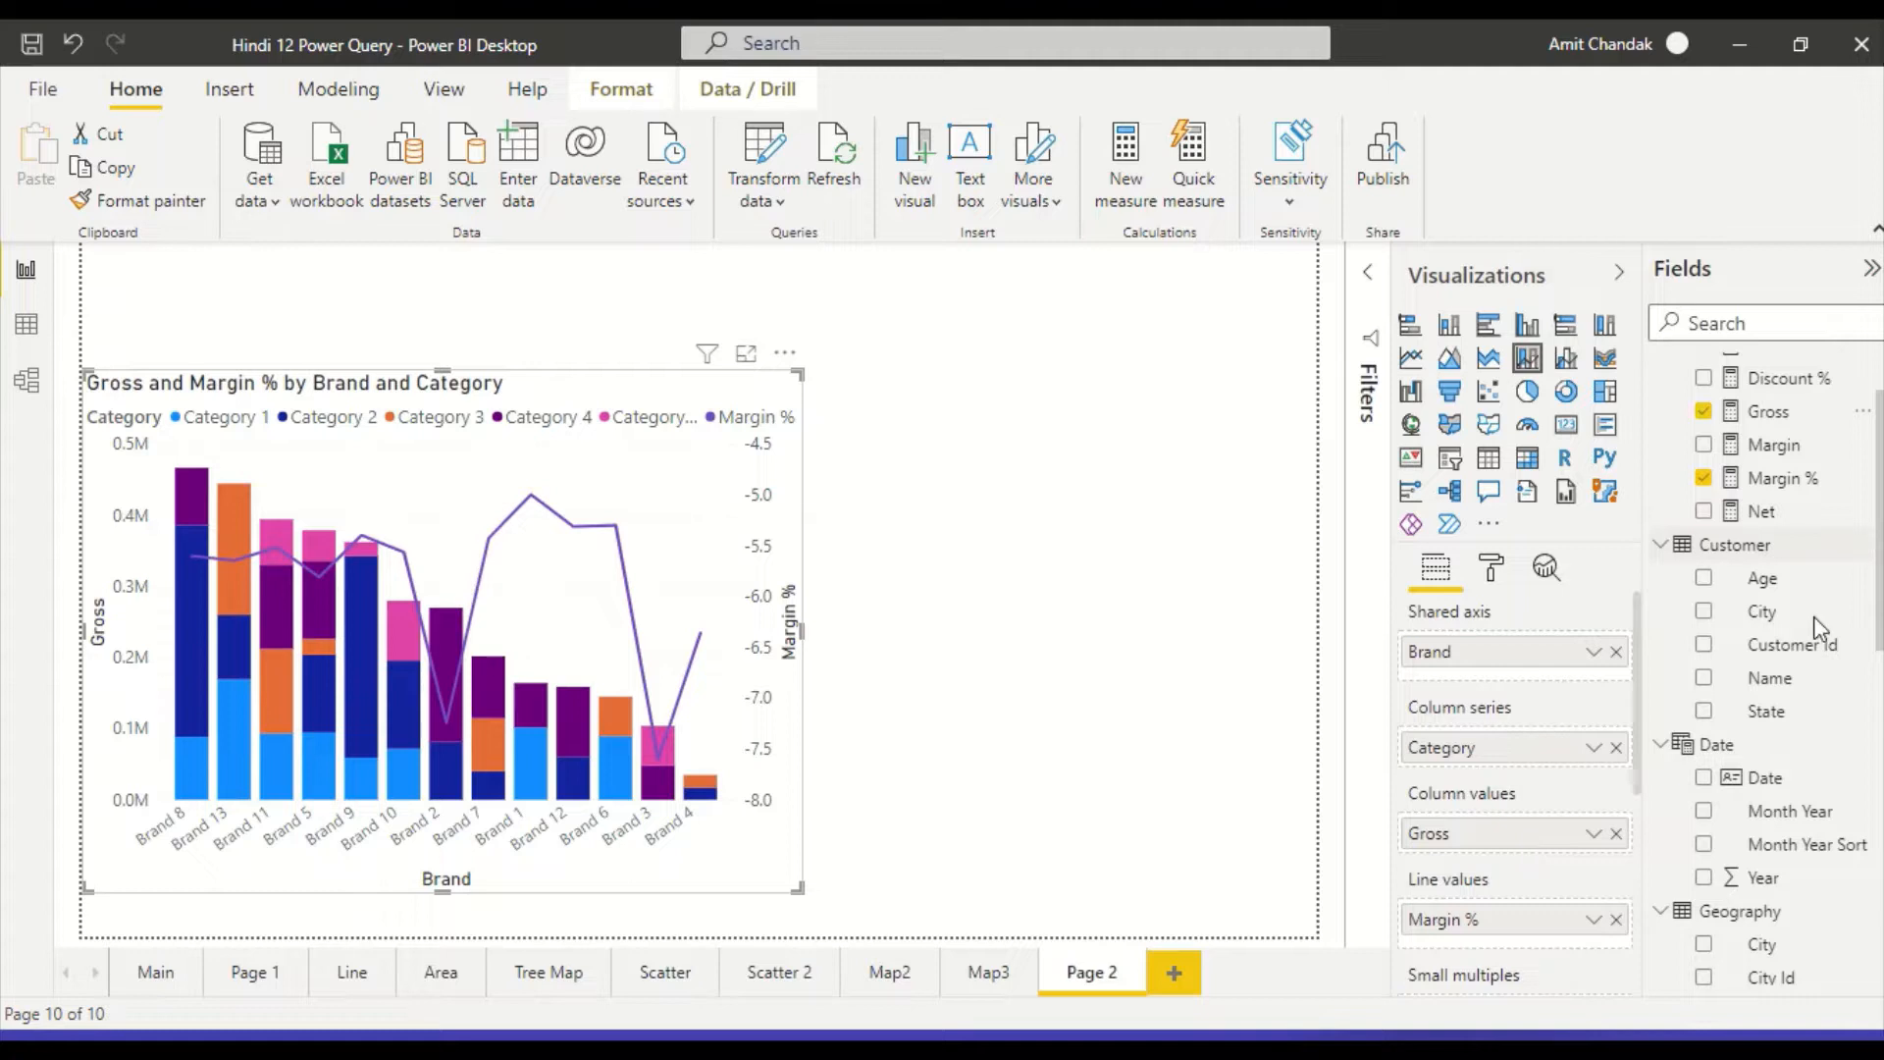
drag(1762, 511, 1518, 841)
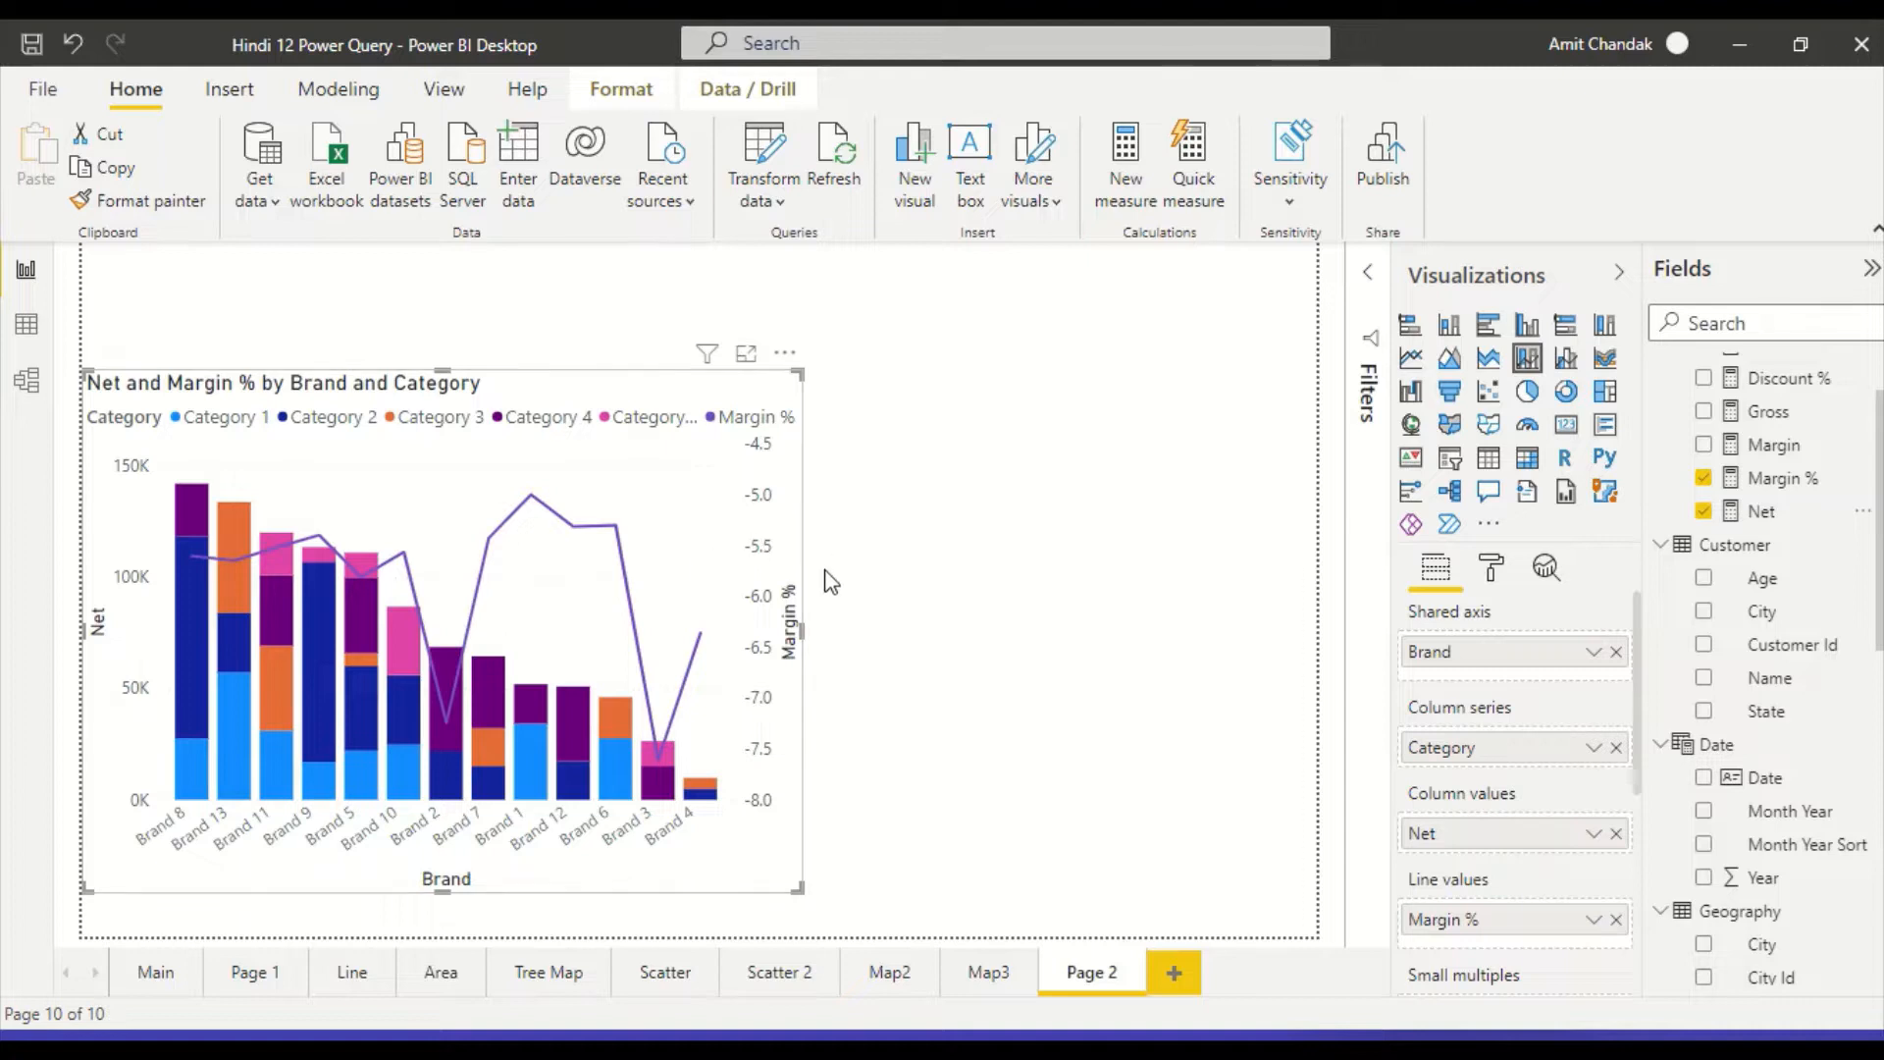
Turn on Show secondary in the combo chart's Y axis formatting.
click(1492, 574)
scroll(1518, 775, down, 1)
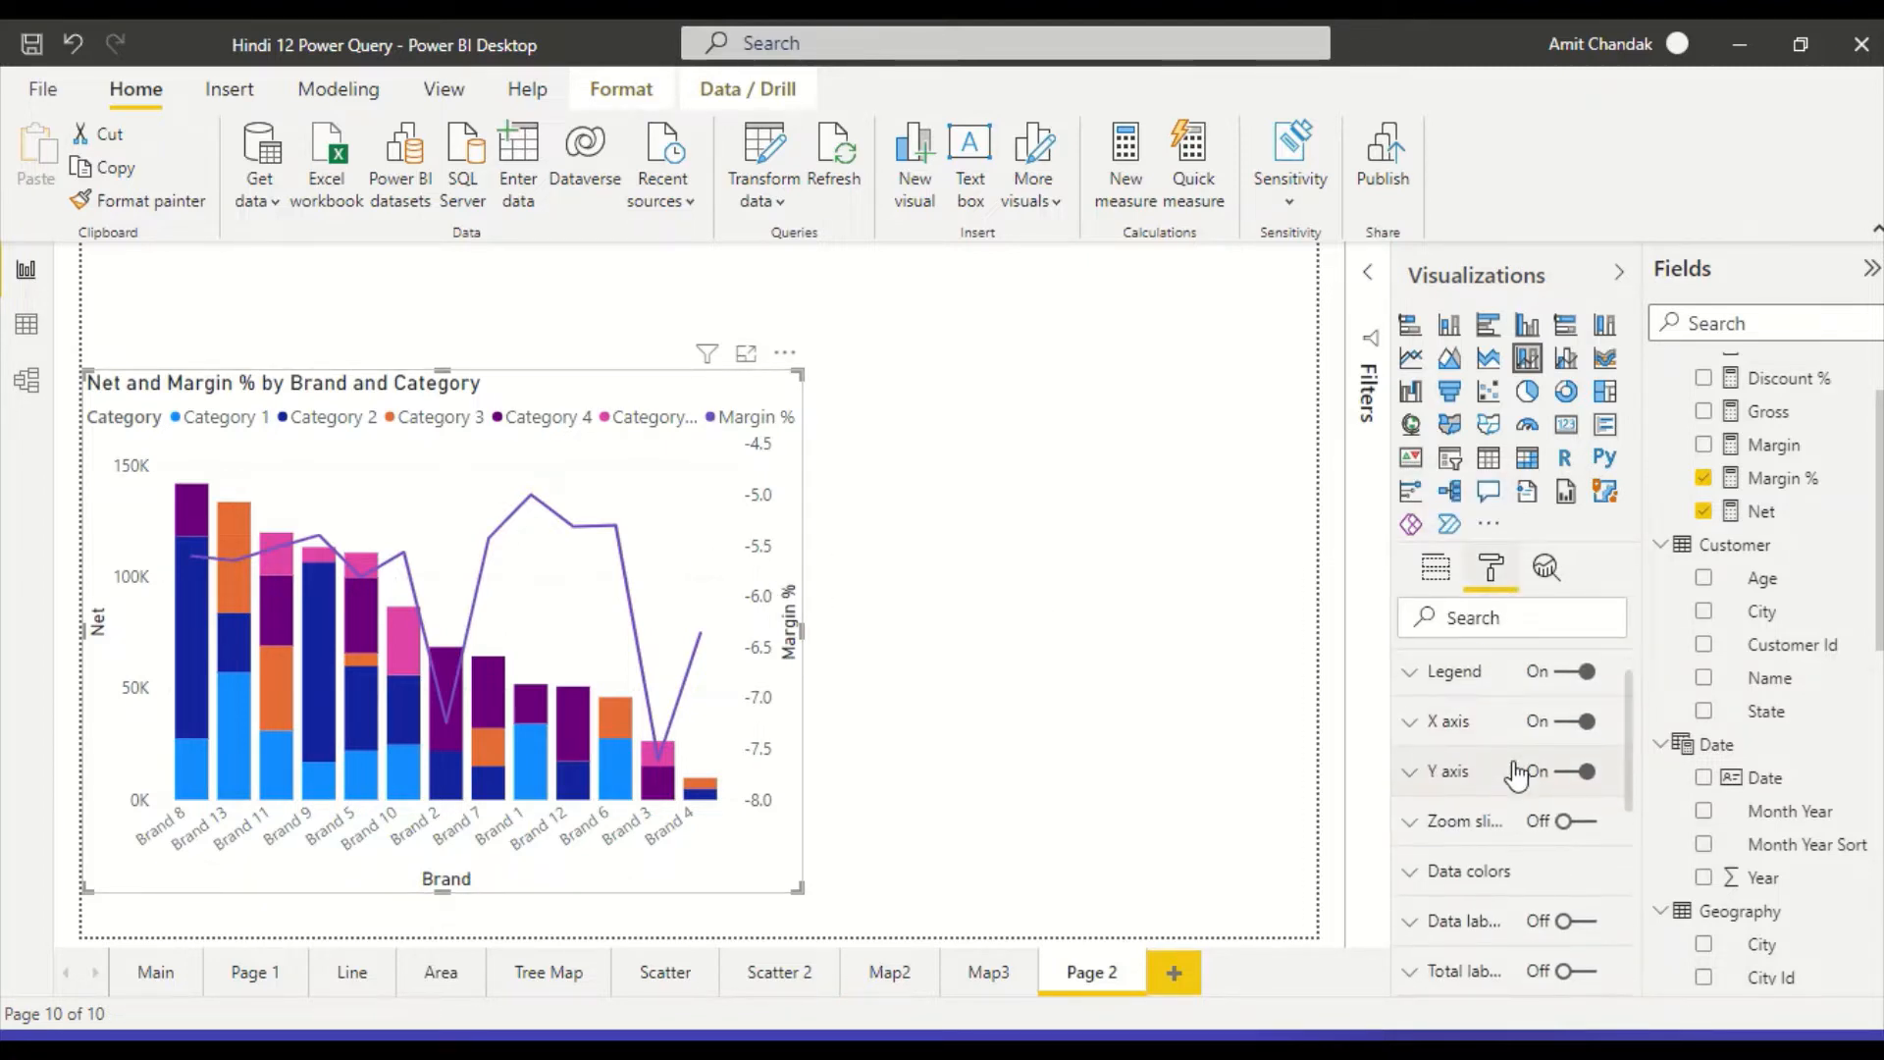
click(1468, 780)
scroll(1492, 785, down, 5)
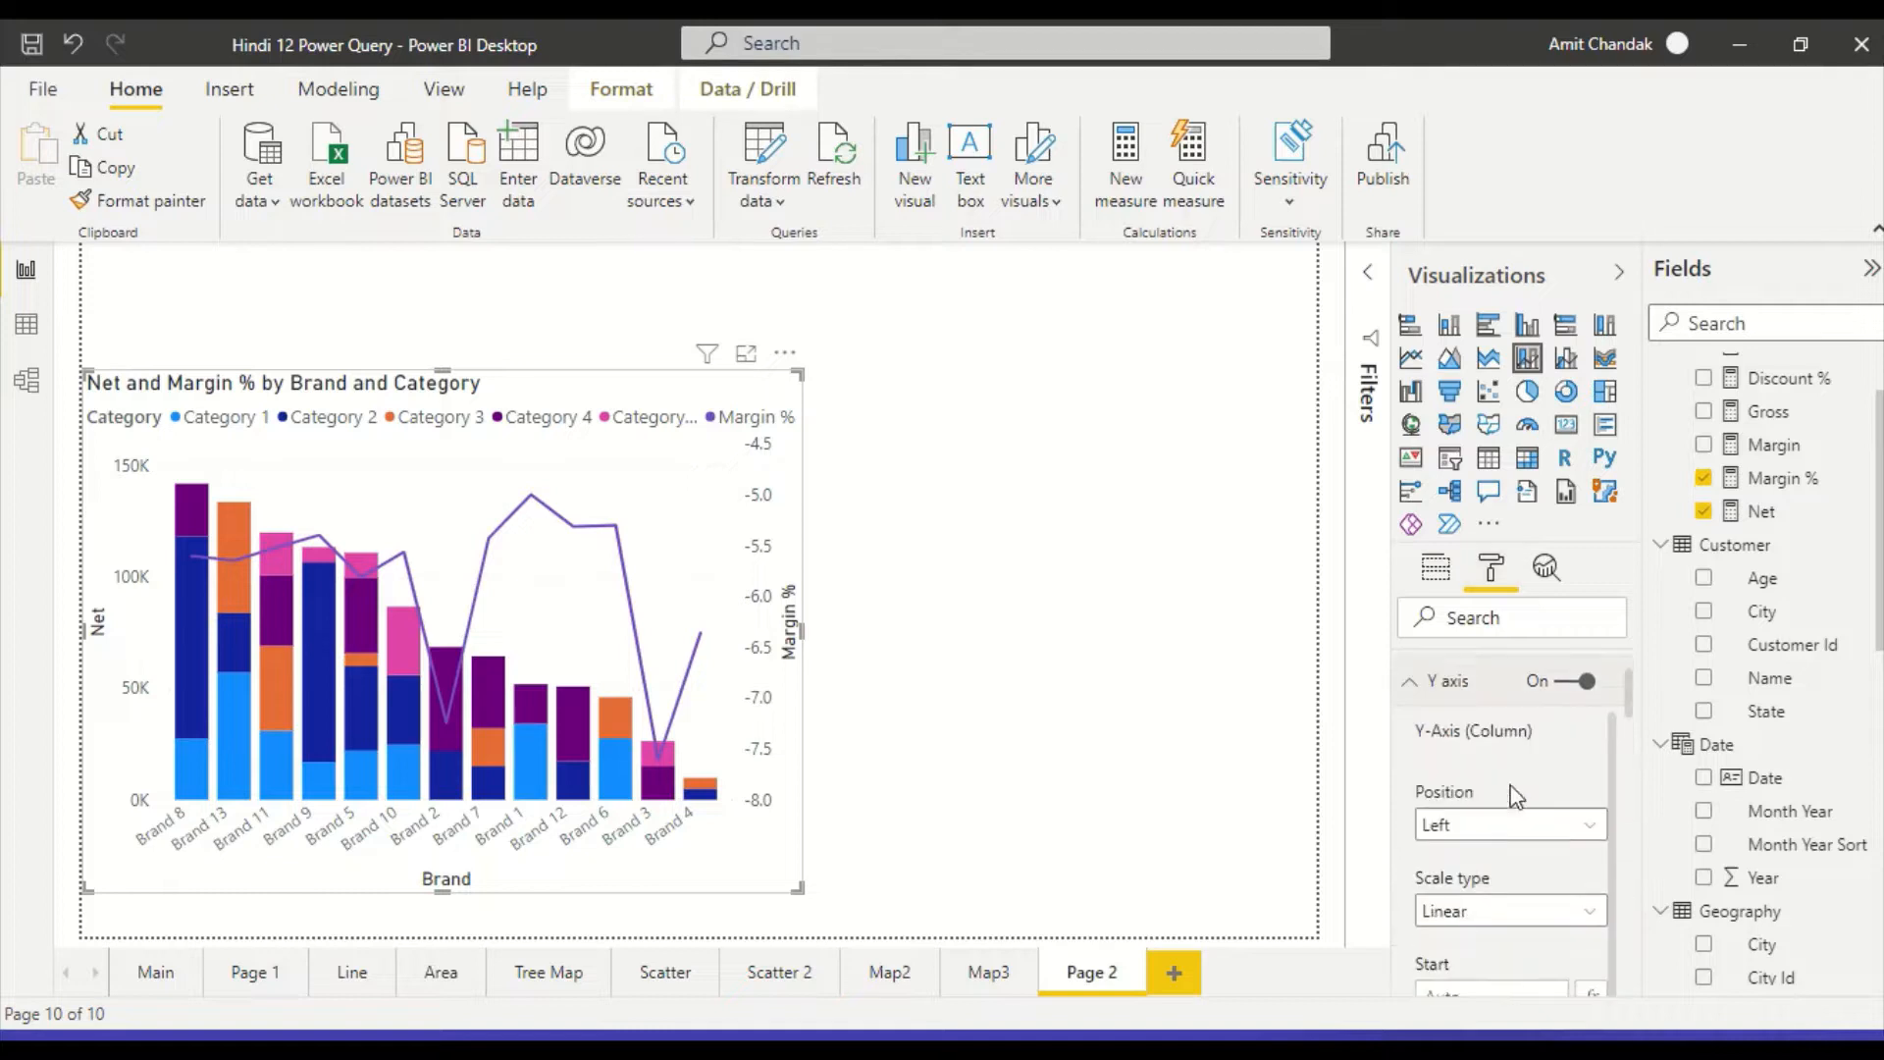
scroll(1511, 774, down, 6)
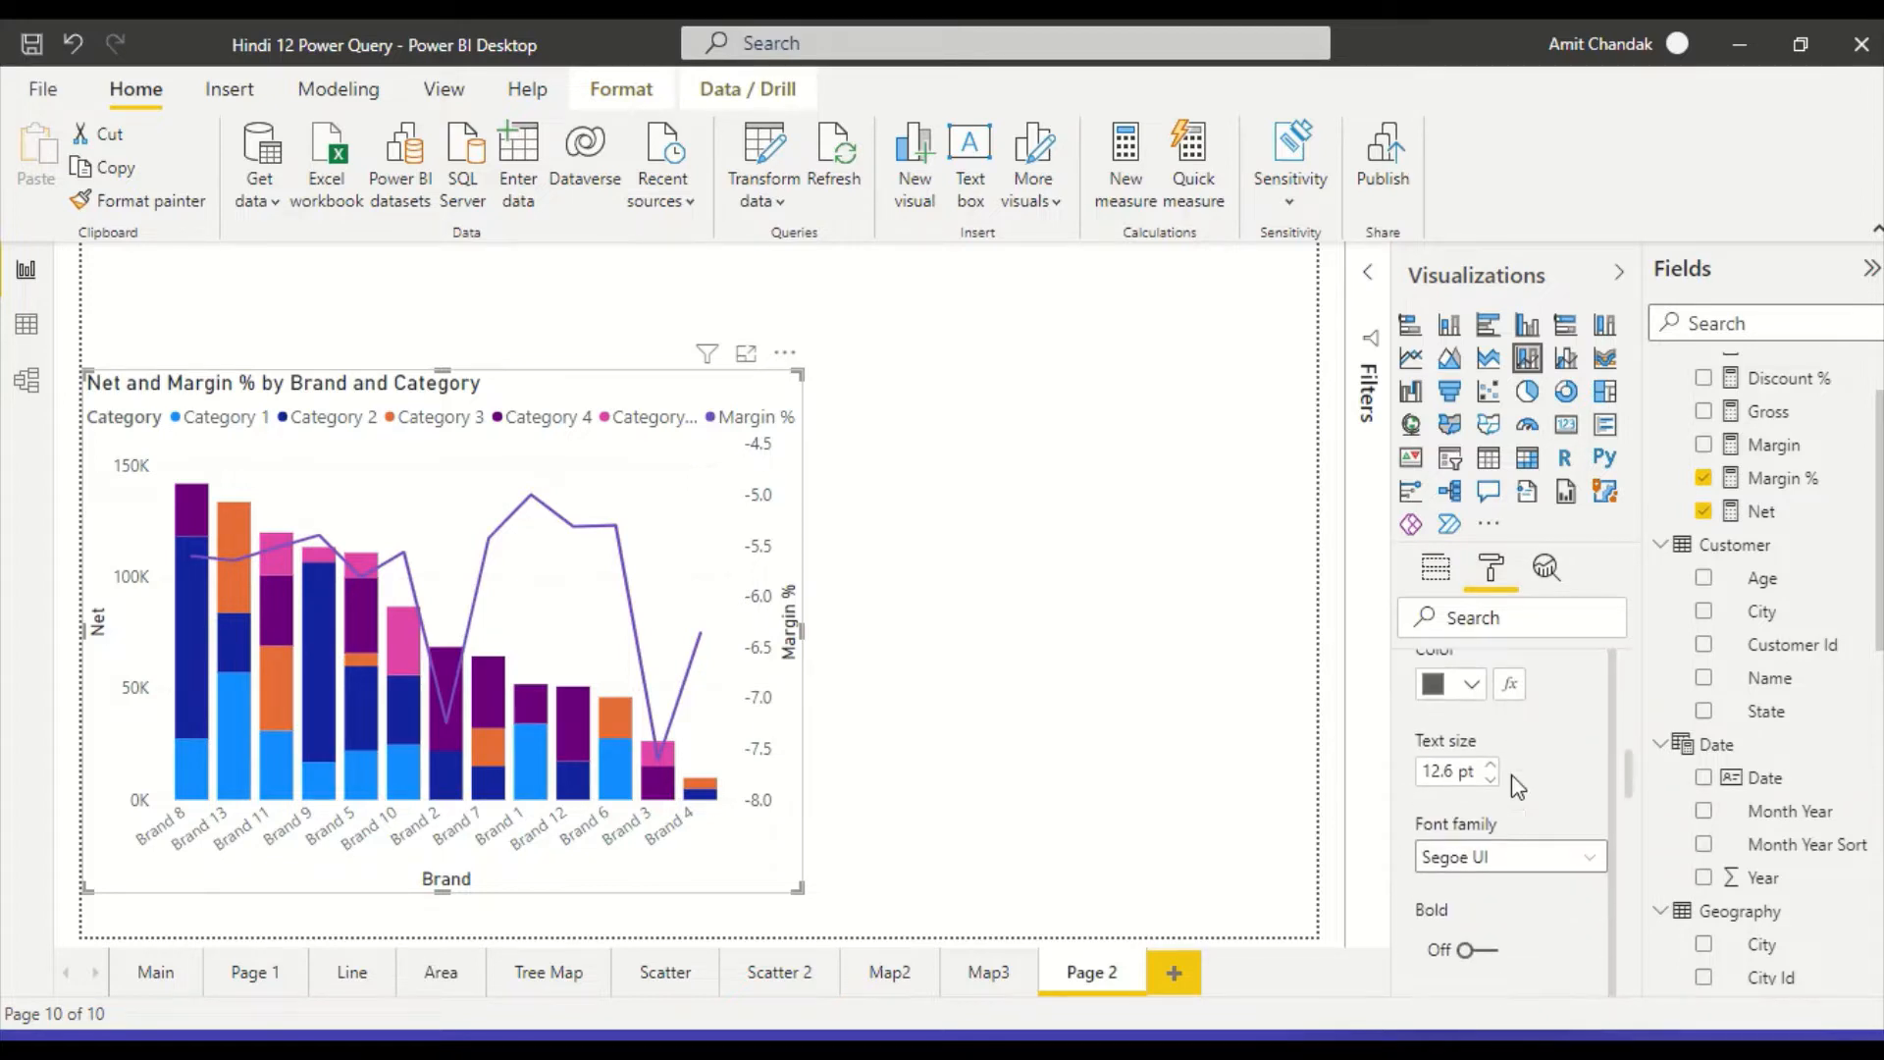
scroll(1517, 765, down, 6)
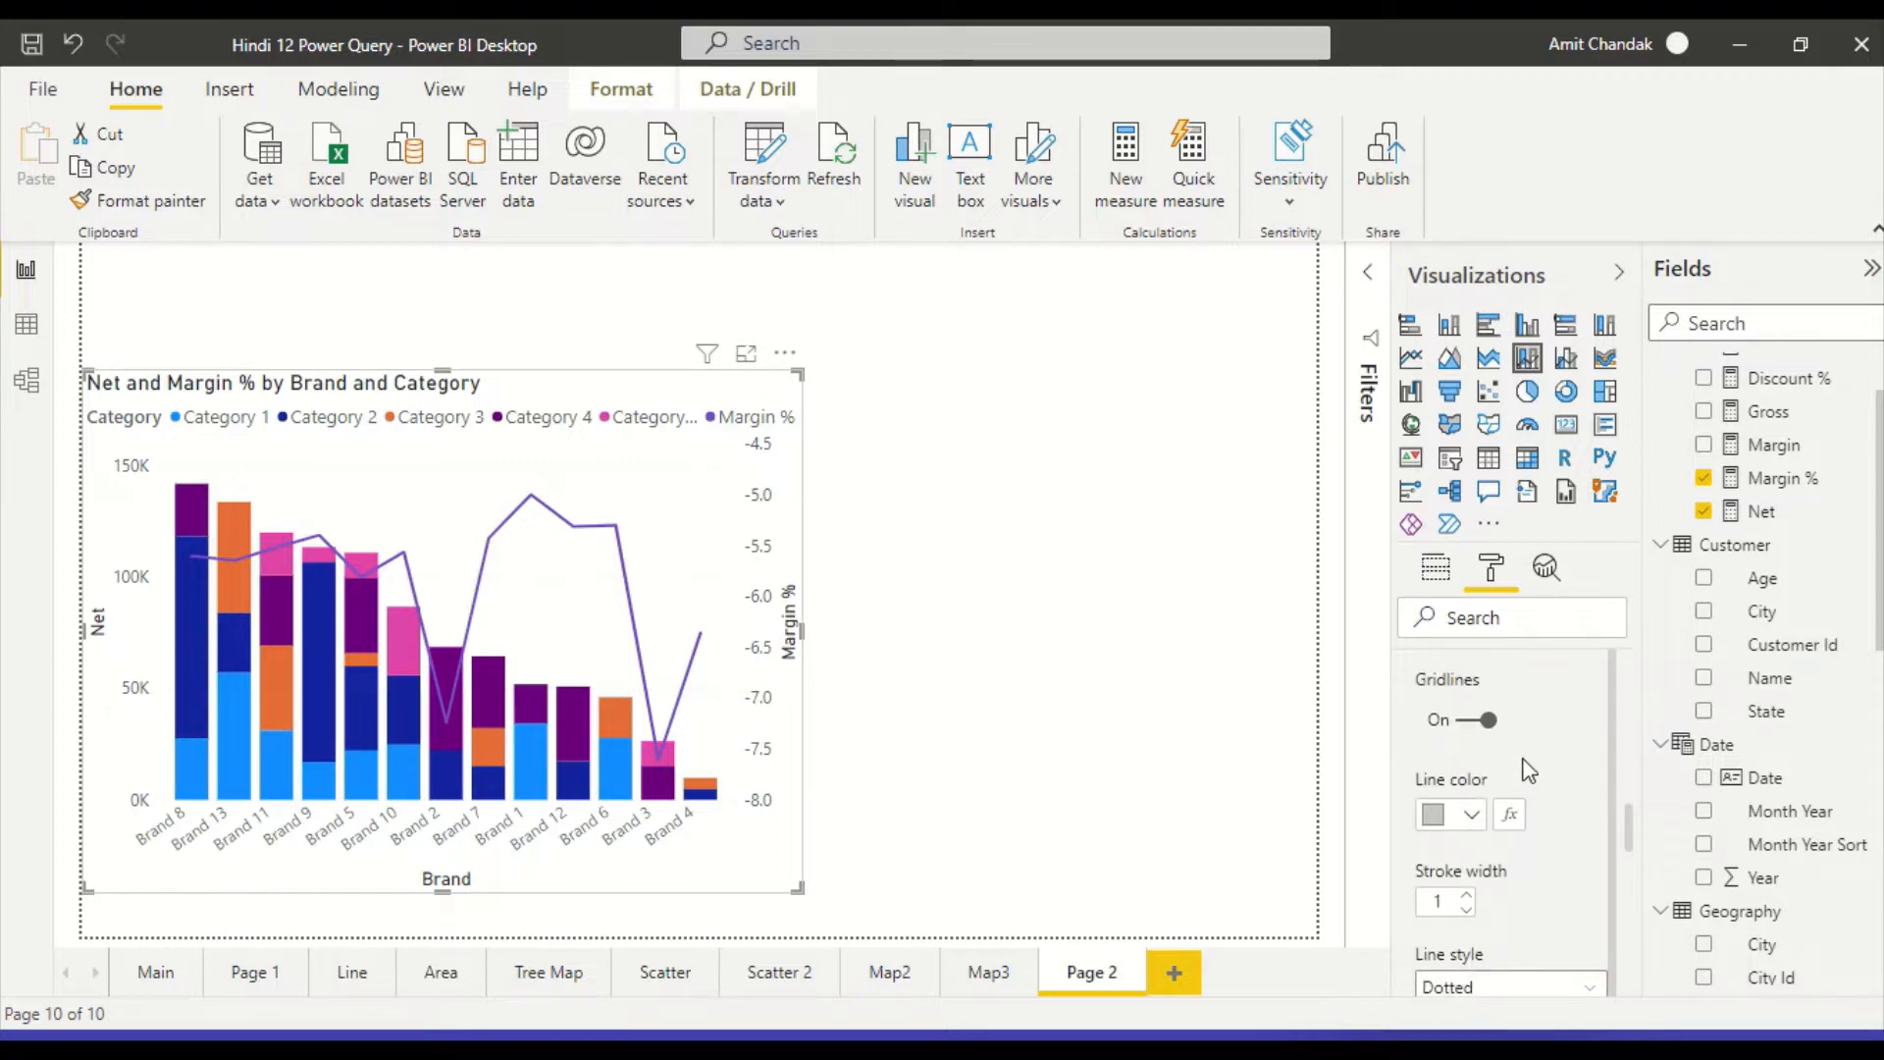
scroll(1526, 767, down, 4)
scroll(1535, 775, down, 1)
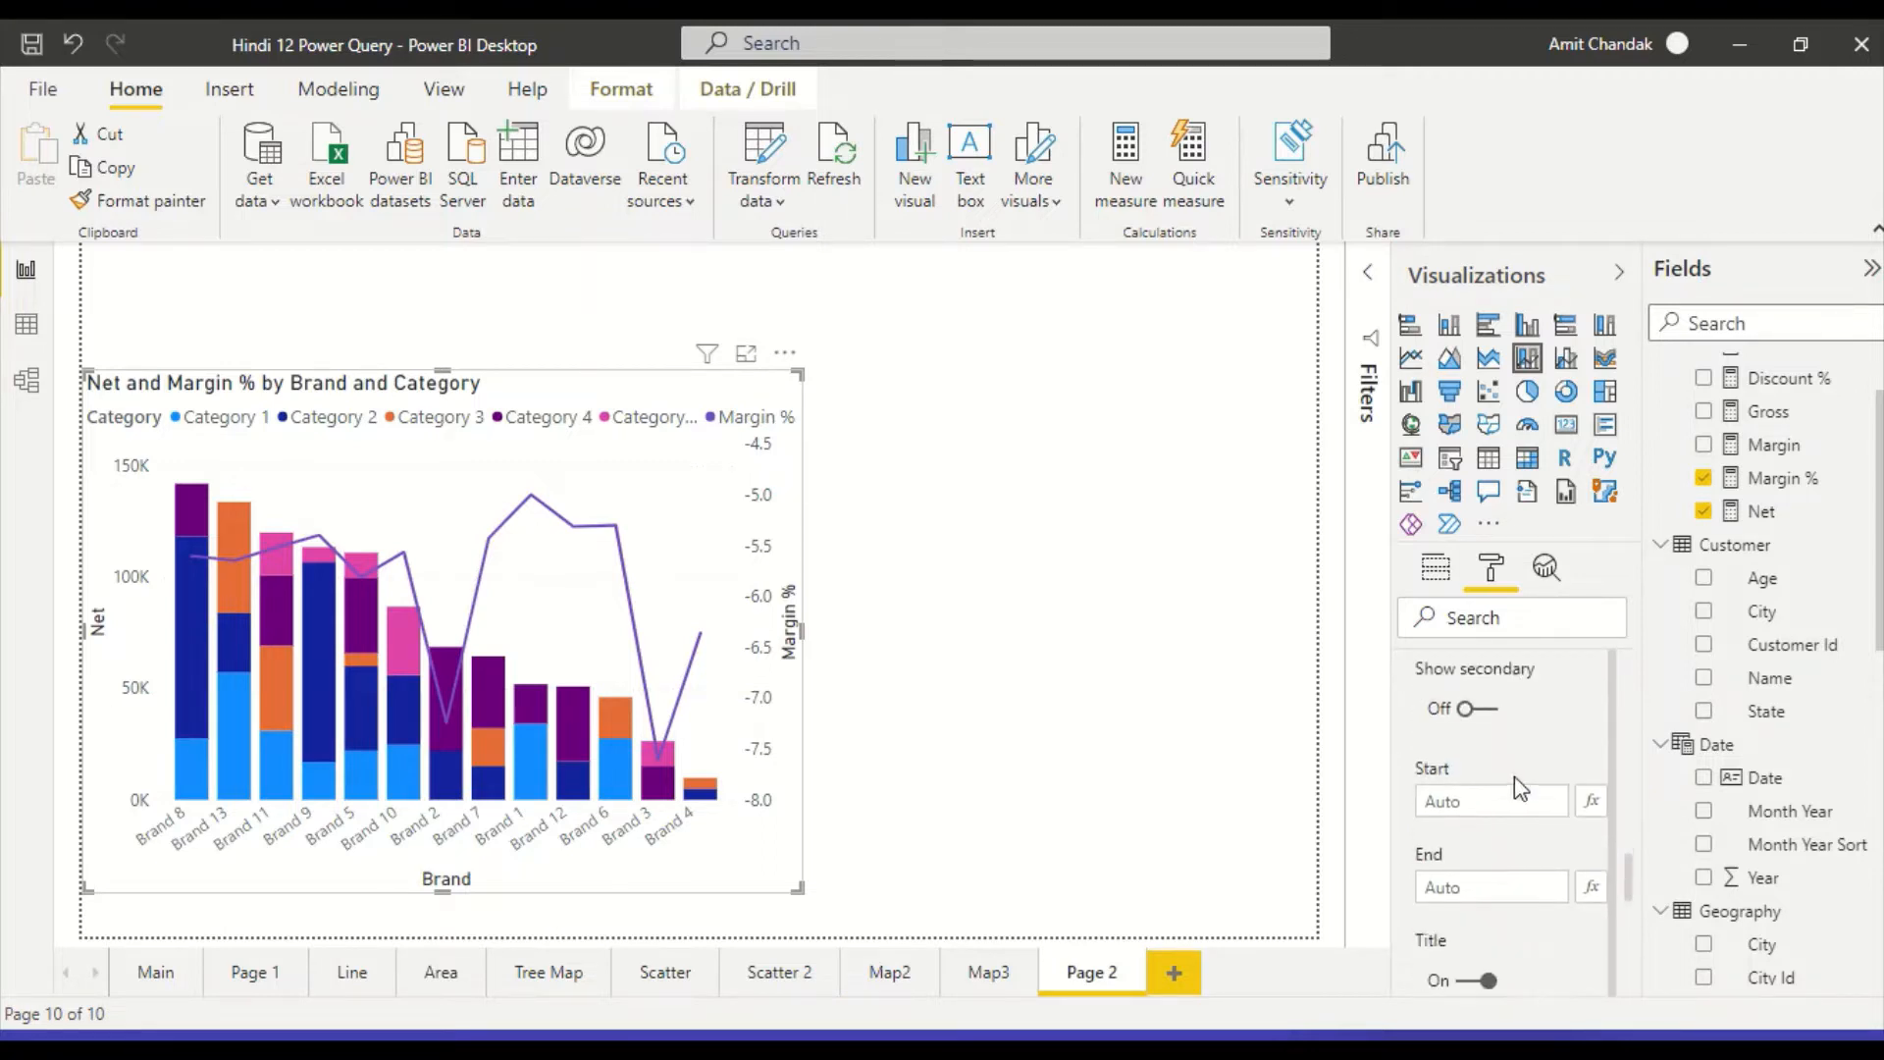
click(1489, 716)
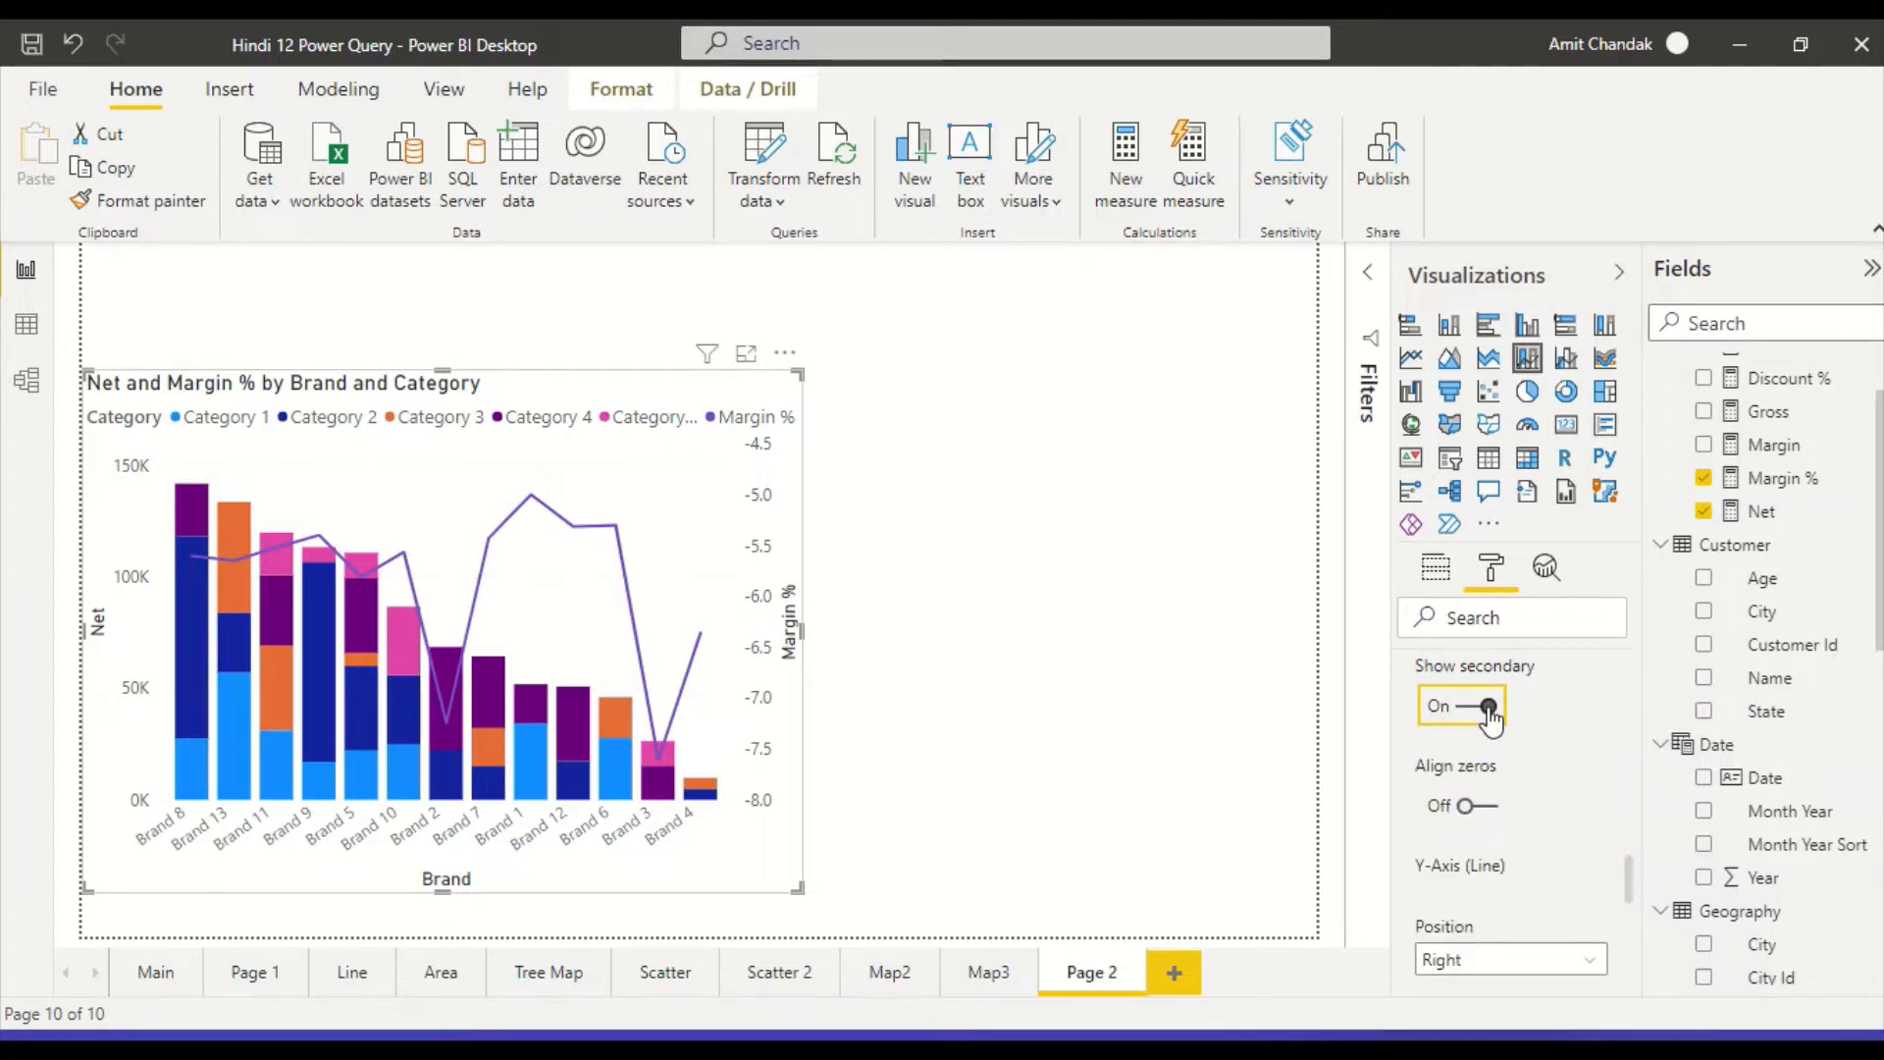
Switch the chart's secondary Y axis off for comparison and turn it back on.
click(1490, 717)
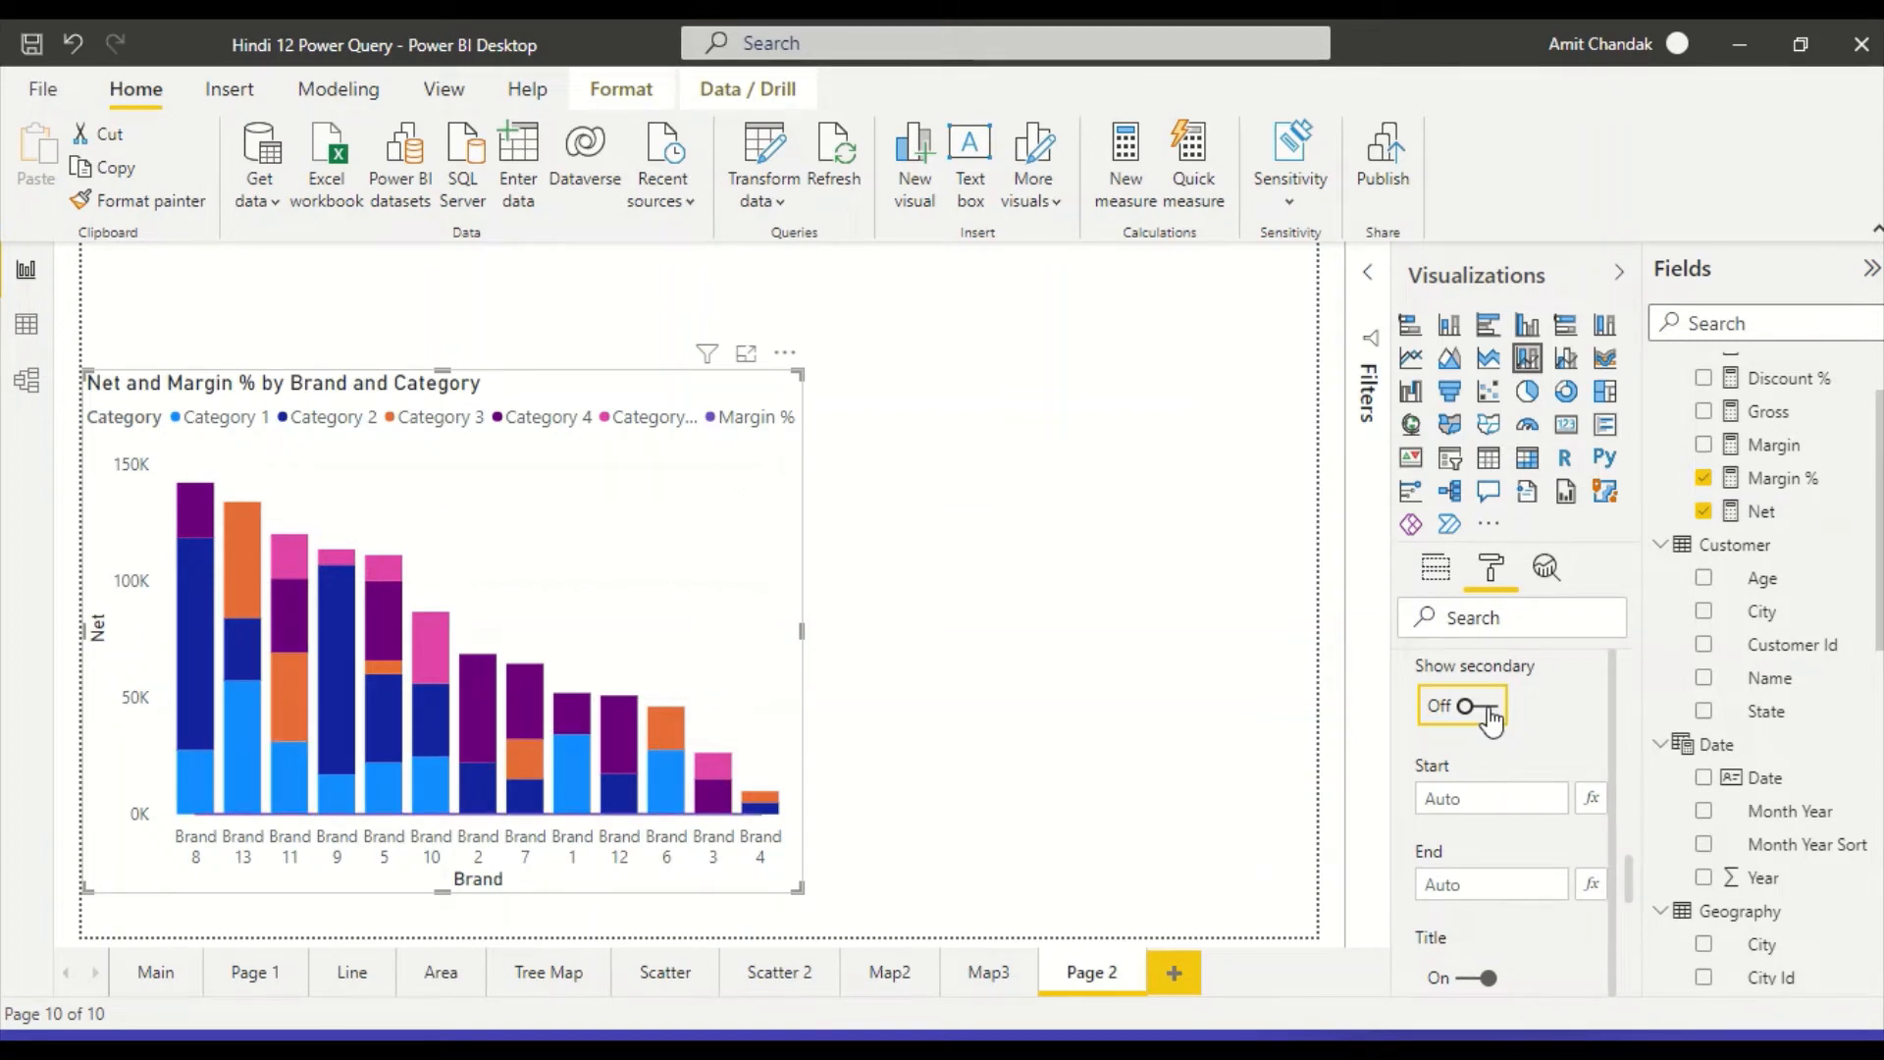
click(1489, 716)
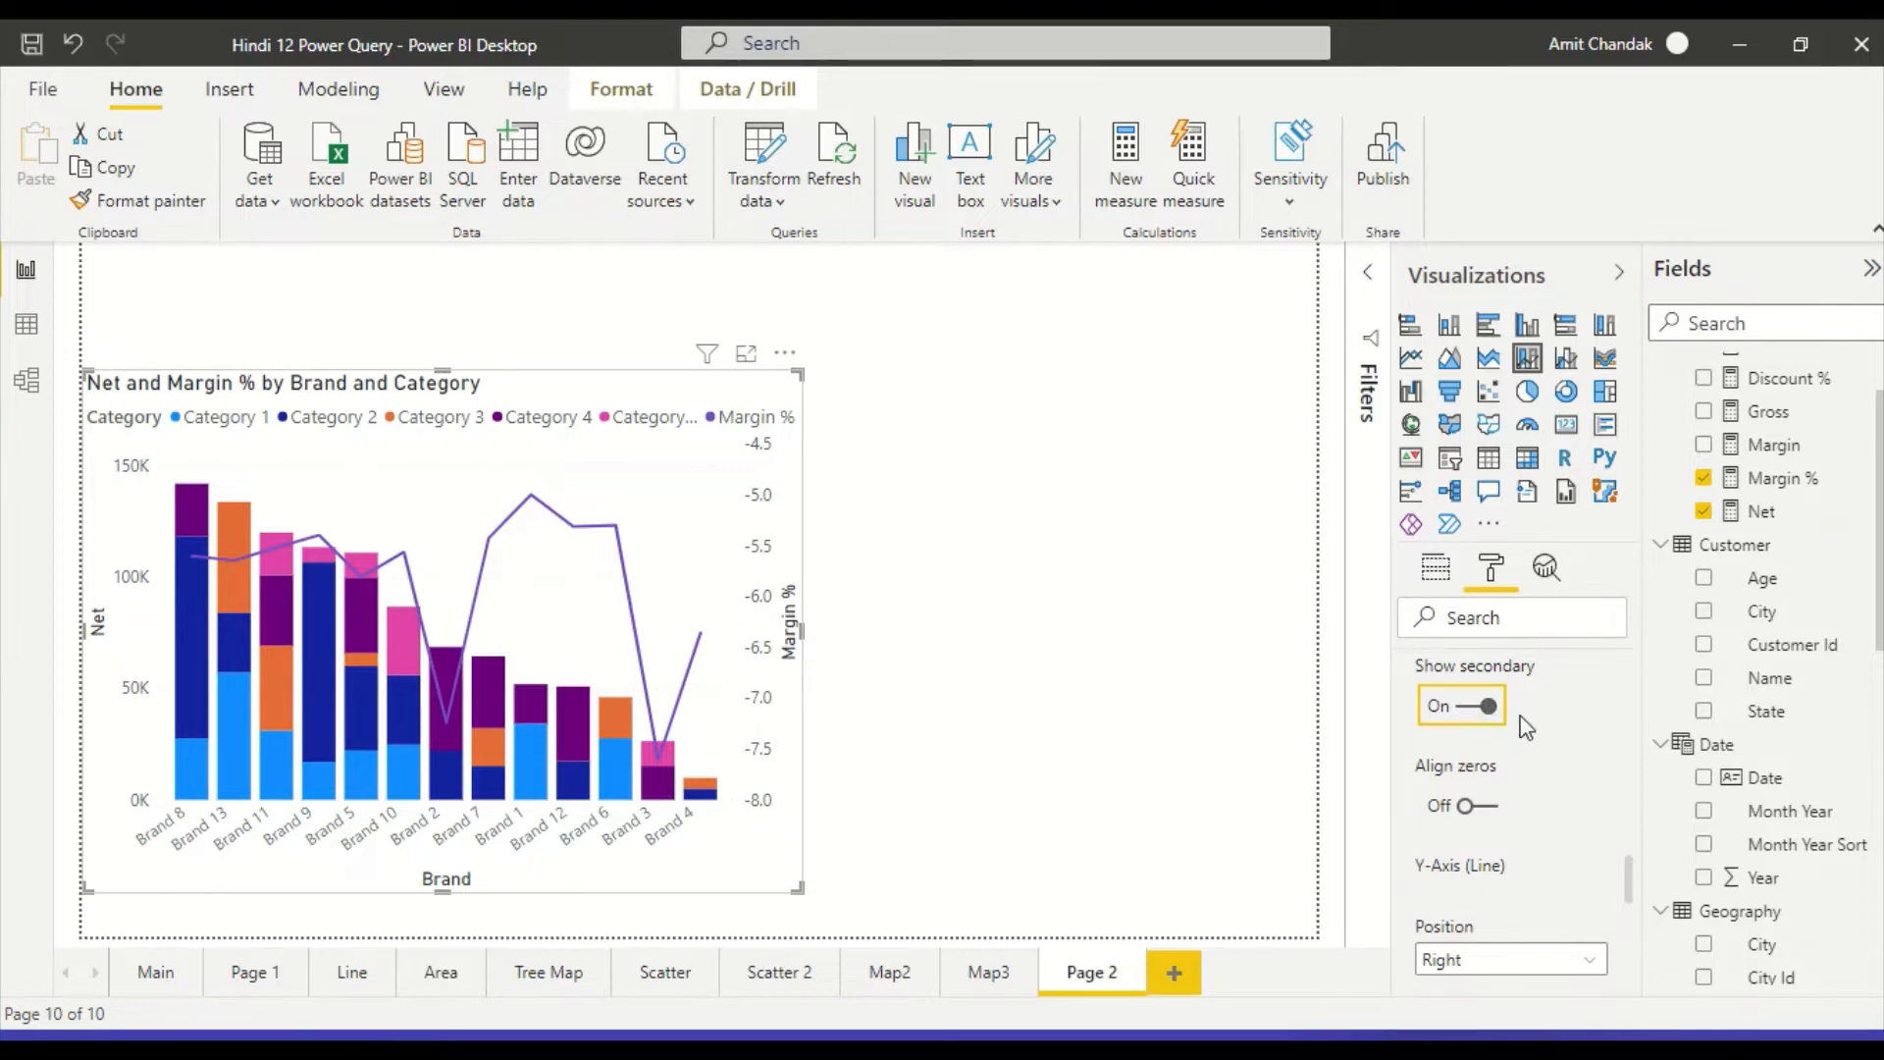
Try aligning the zeros of the column and line Y axes and turn the option off again.
scroll(1519, 721, down, 3)
scroll(1516, 726, up, 3)
click(1482, 807)
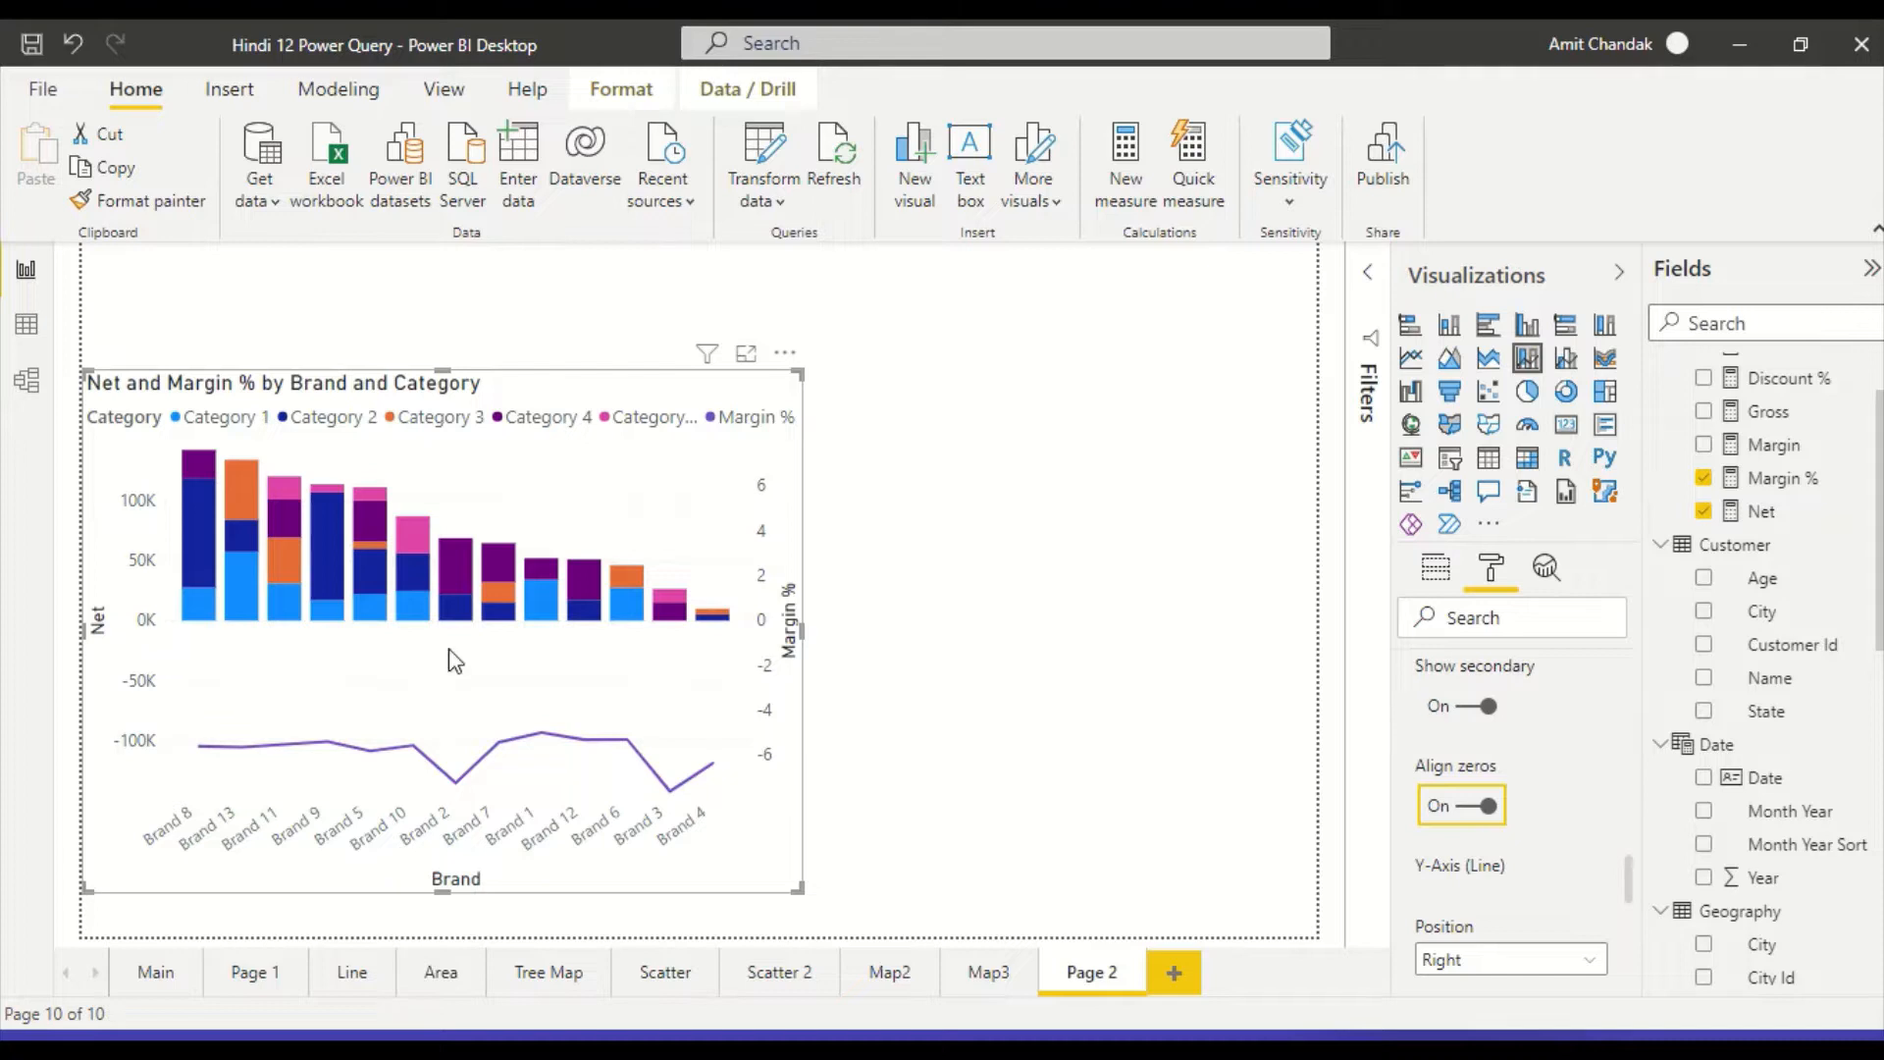
click(1465, 817)
Try the Left position for the line's Y axis and set it back to Right.
scroll(1476, 775, down, 2)
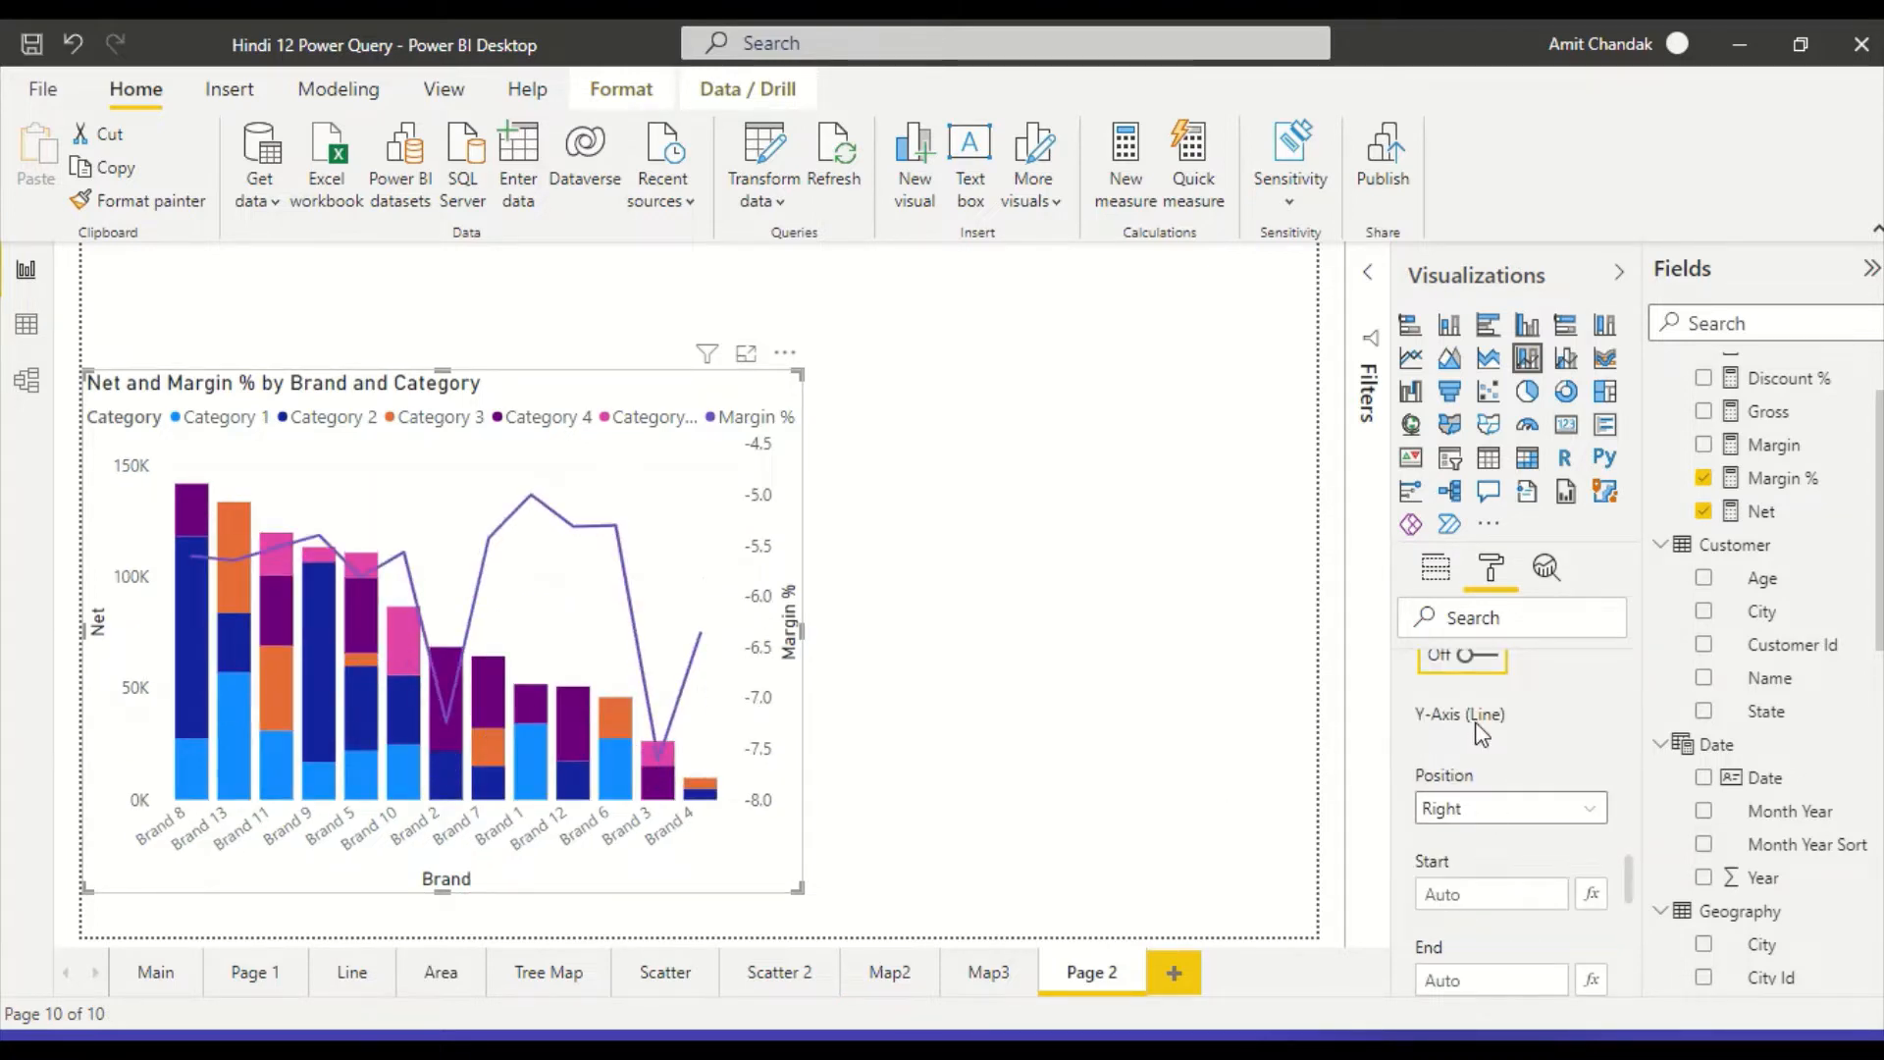
click(1469, 821)
click(1458, 845)
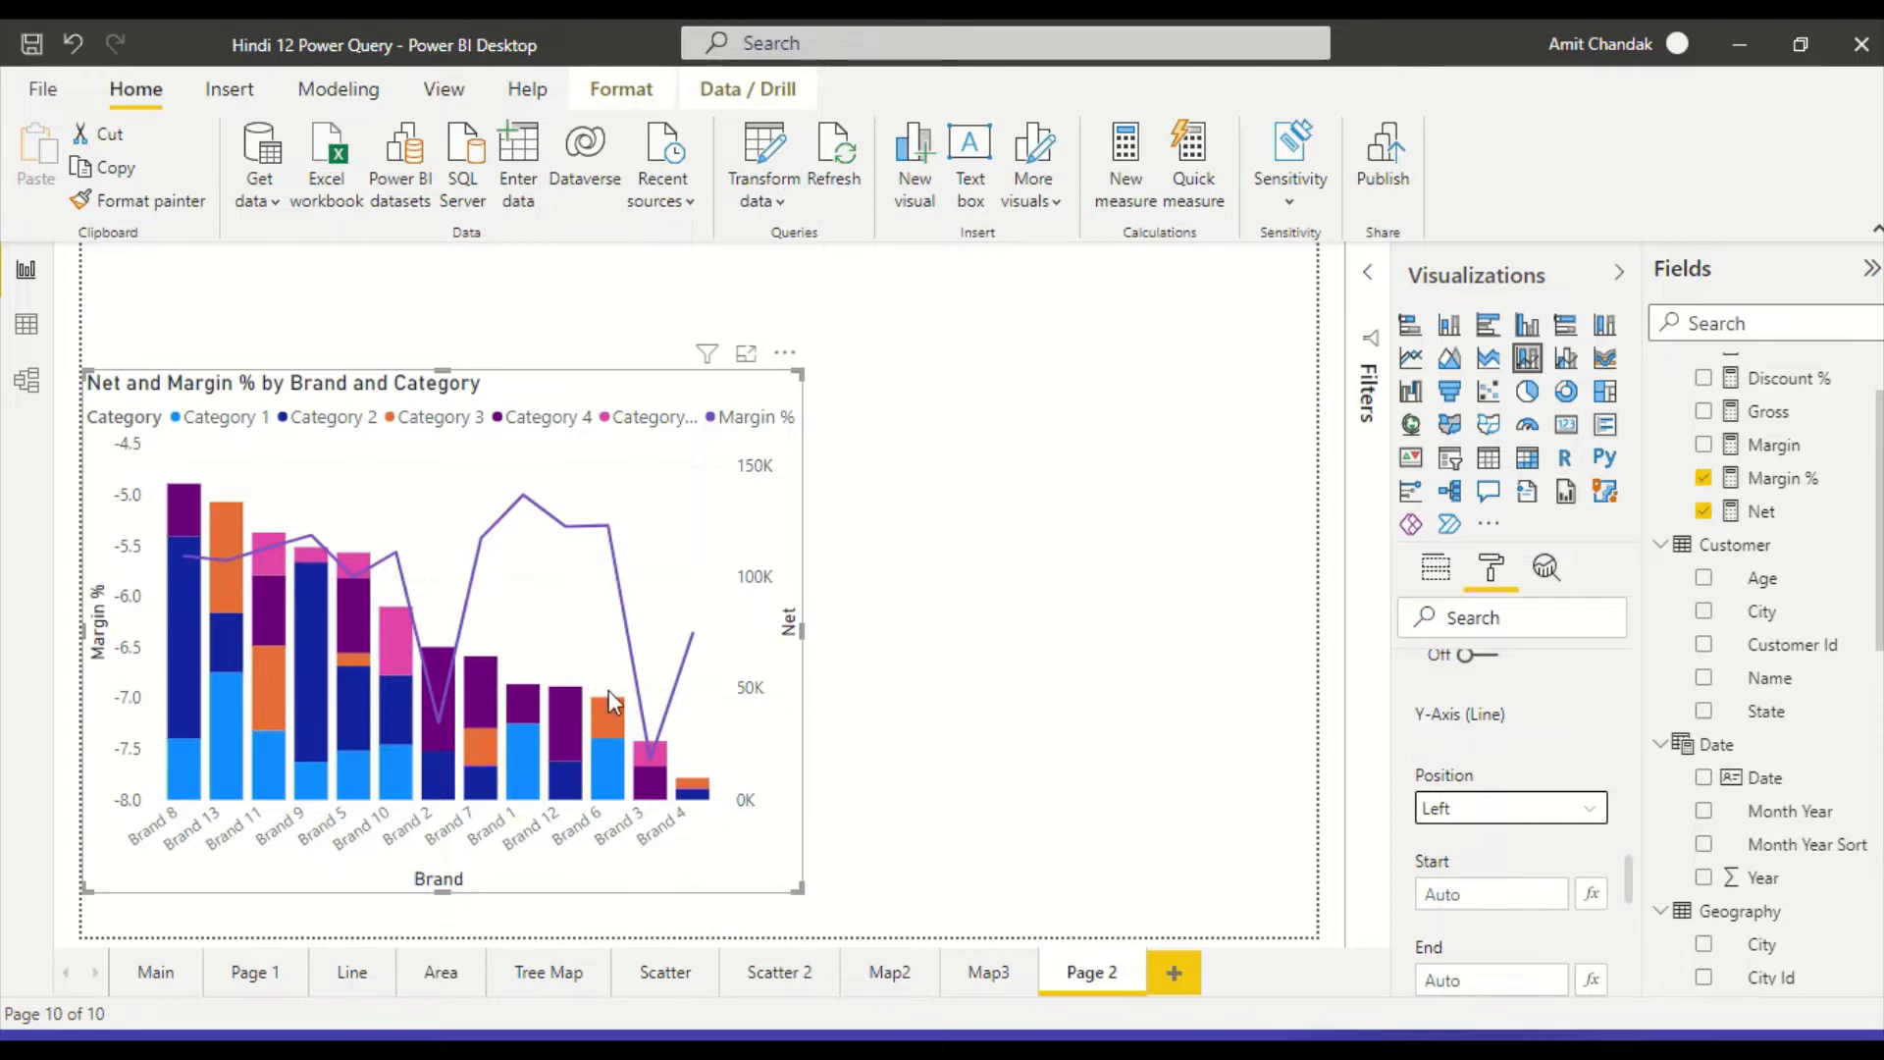
click(1481, 810)
click(1462, 873)
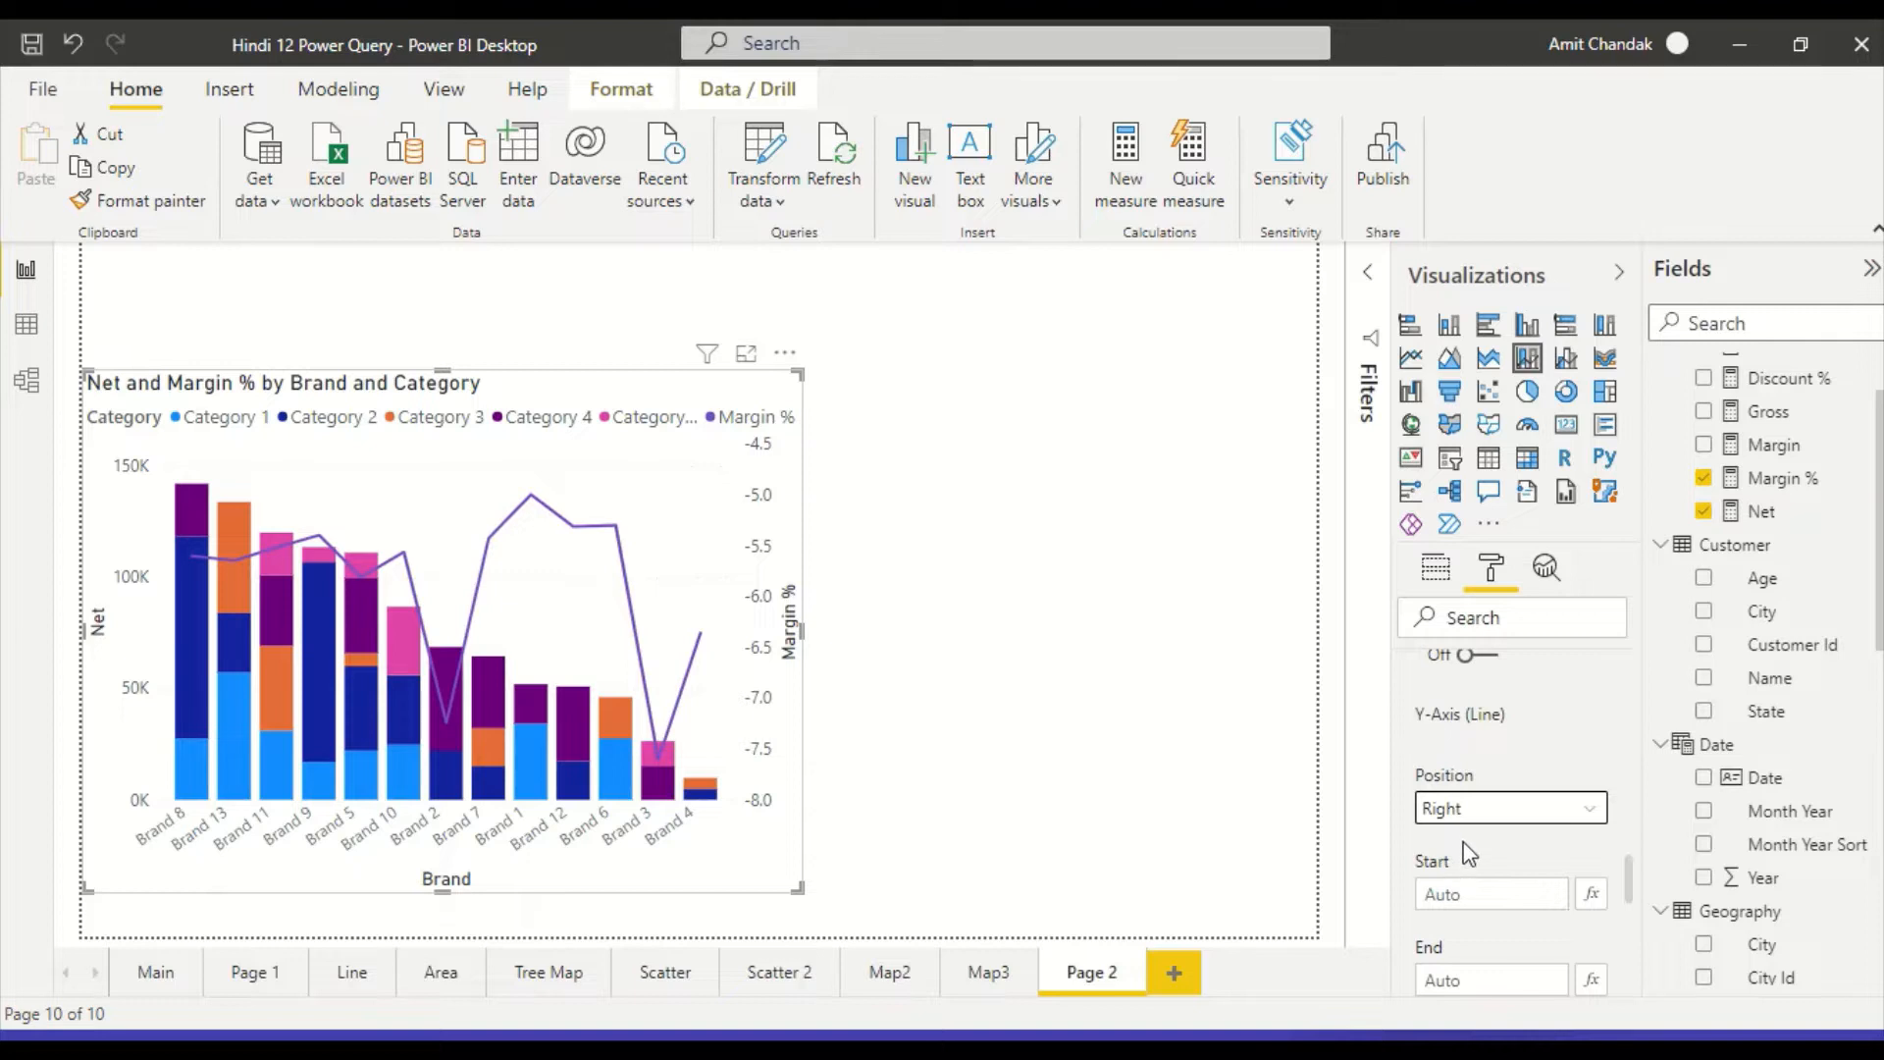
Reselect the combo chart and open its Y axis formatting options.
click(951, 392)
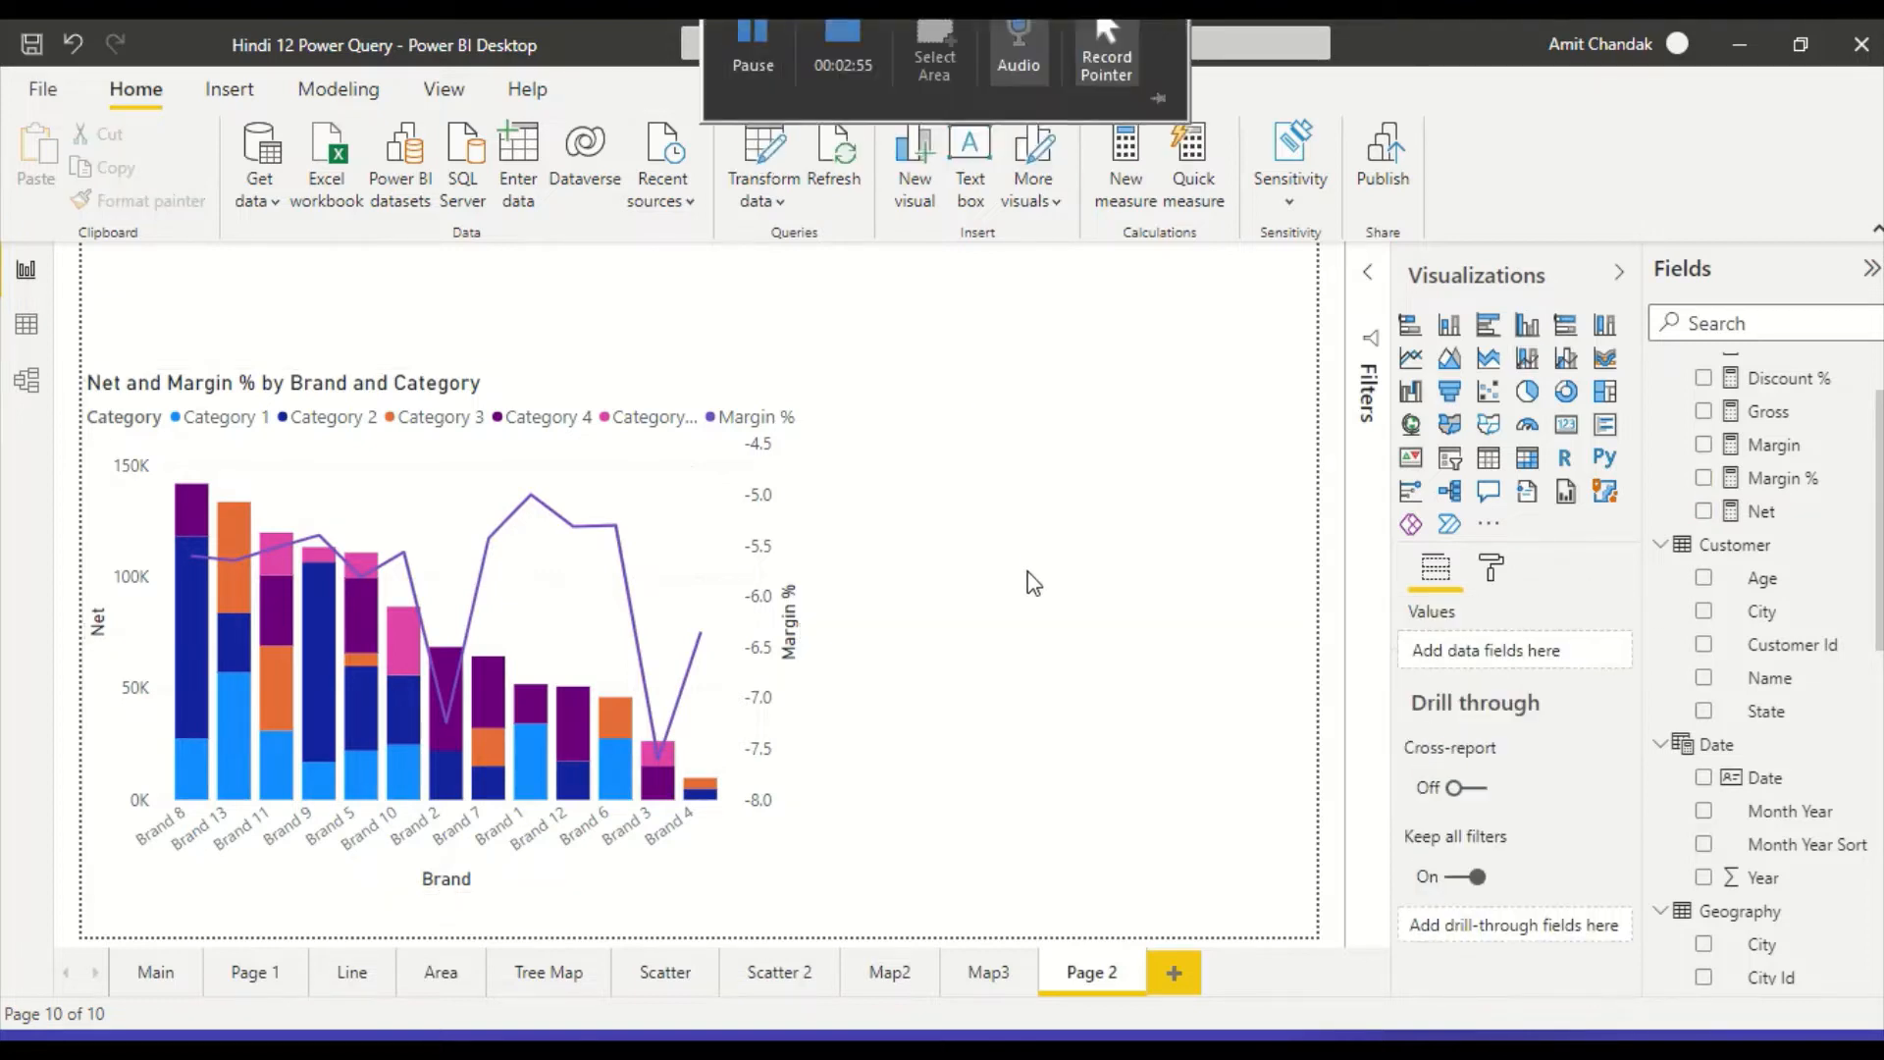
click(1491, 567)
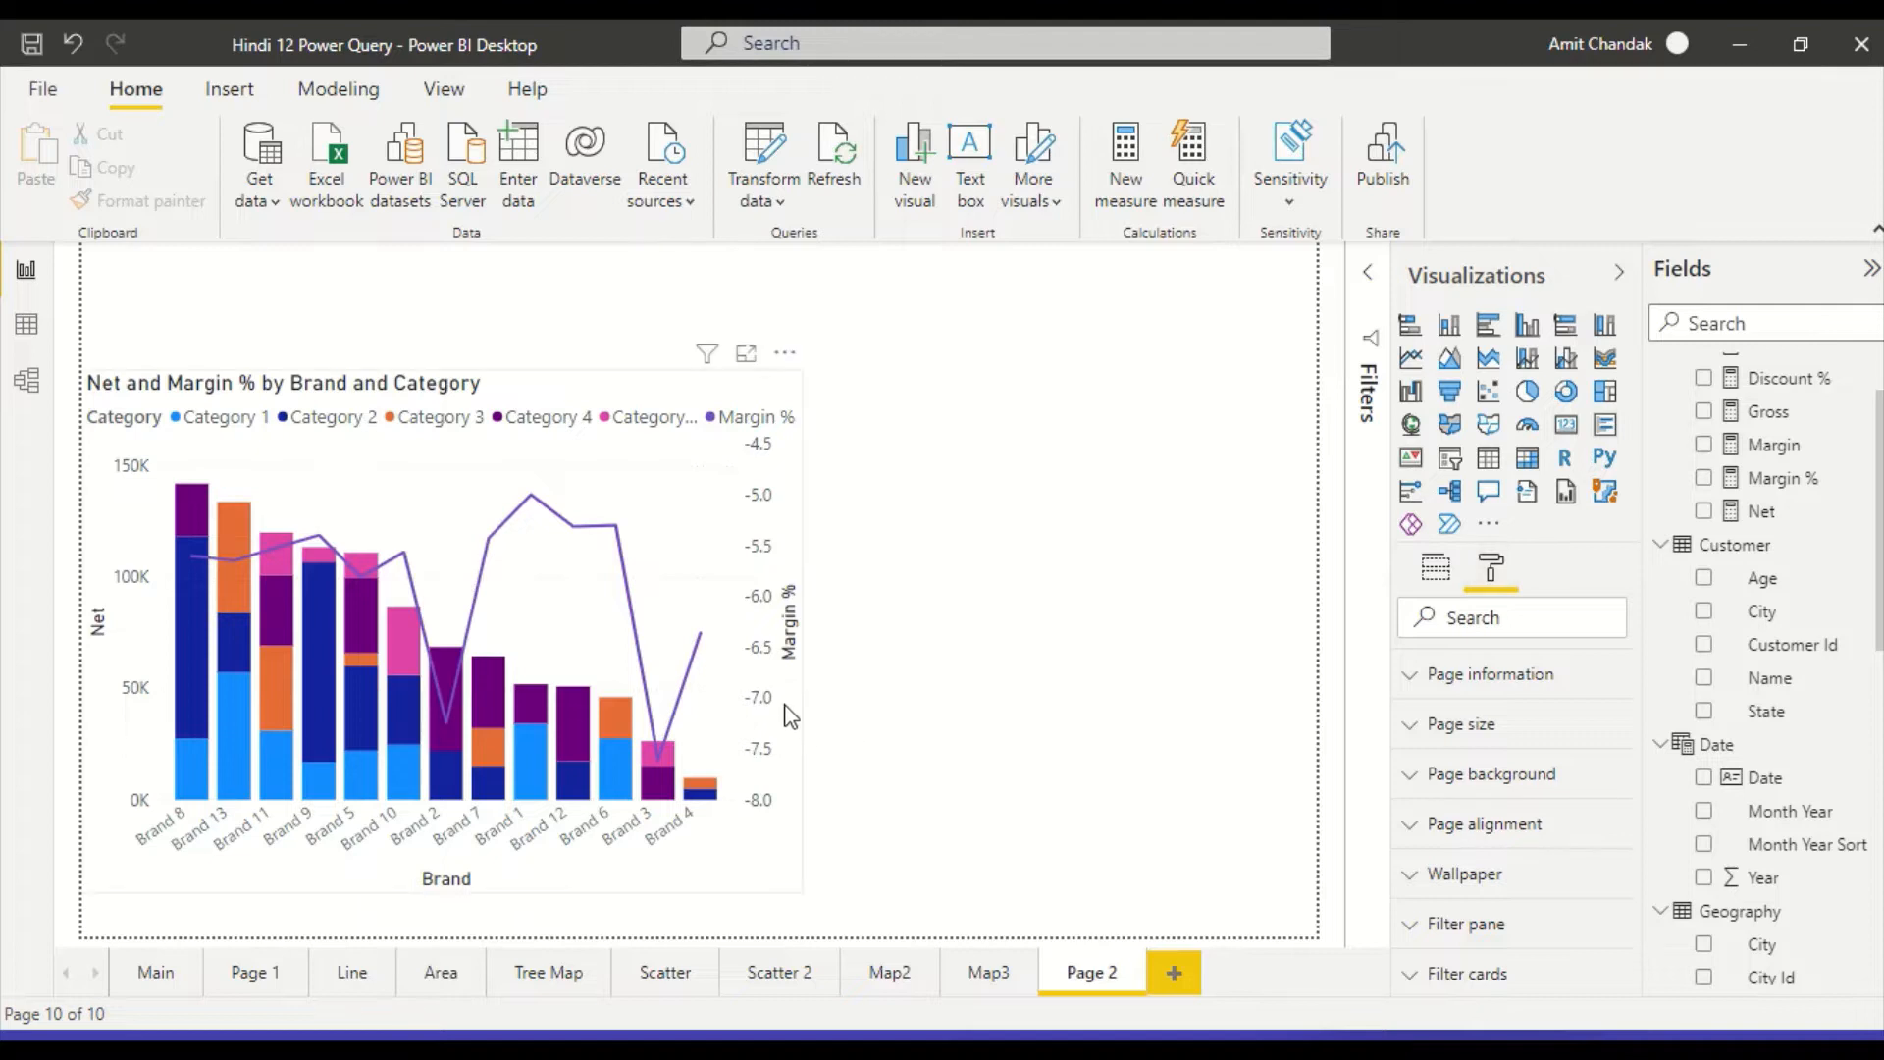
click(783, 728)
click(1490, 574)
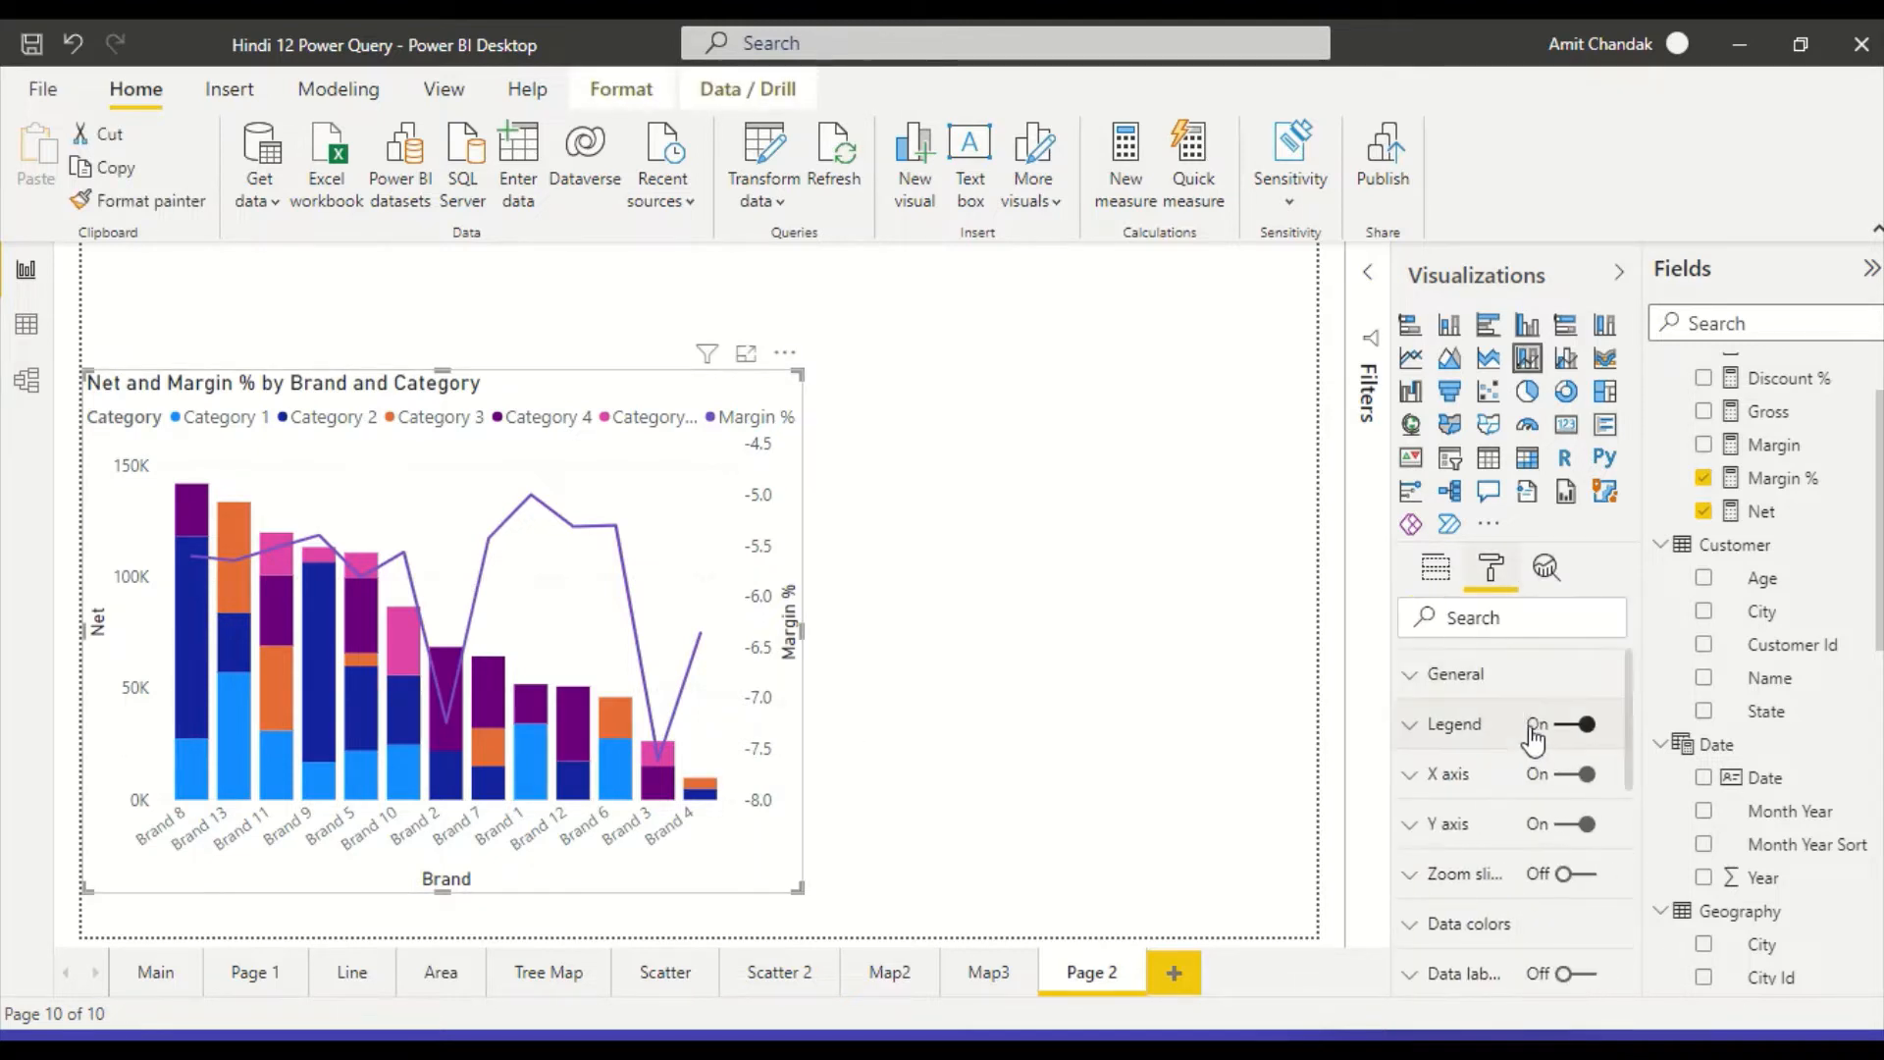
scroll(1528, 746, down, 1)
click(1524, 775)
Examine the column Y axis's scale, range, text, display units and title settings.
scroll(1524, 780, down, 8)
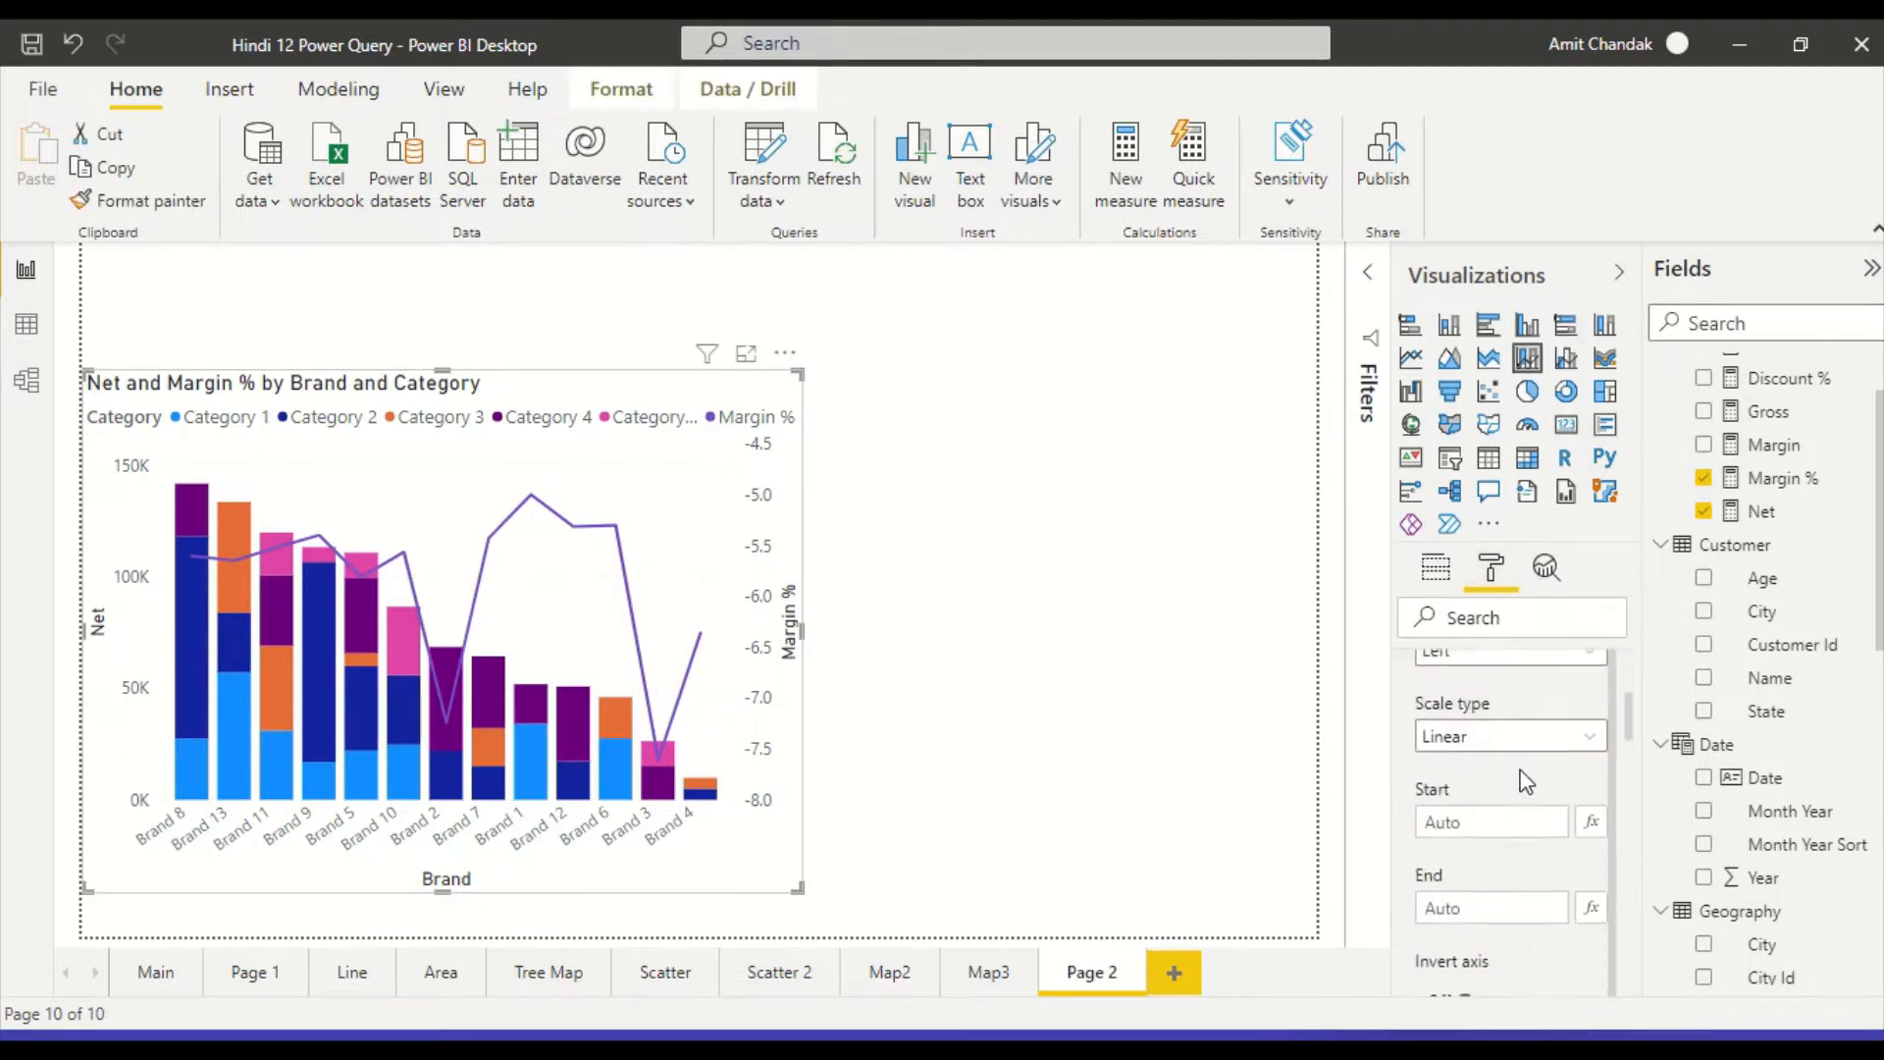
scroll(1523, 783, down, 8)
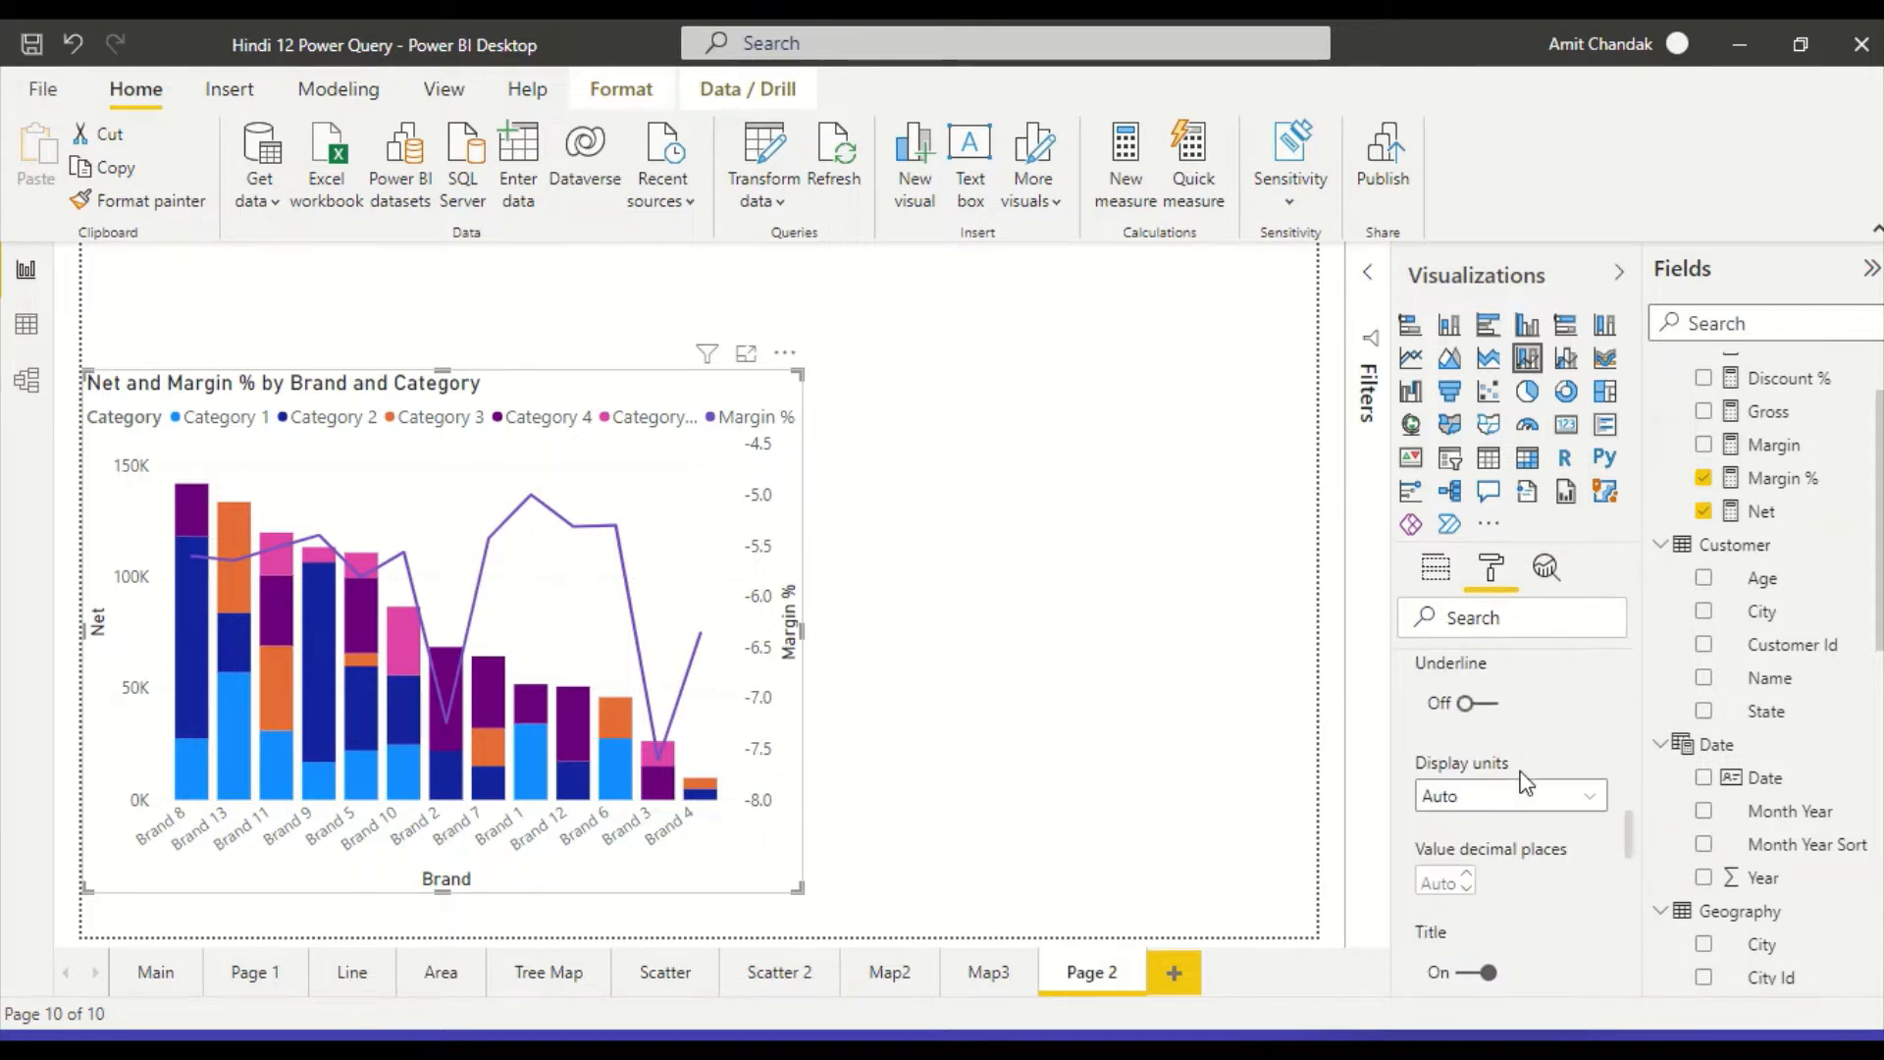
scroll(1524, 770, down, 2)
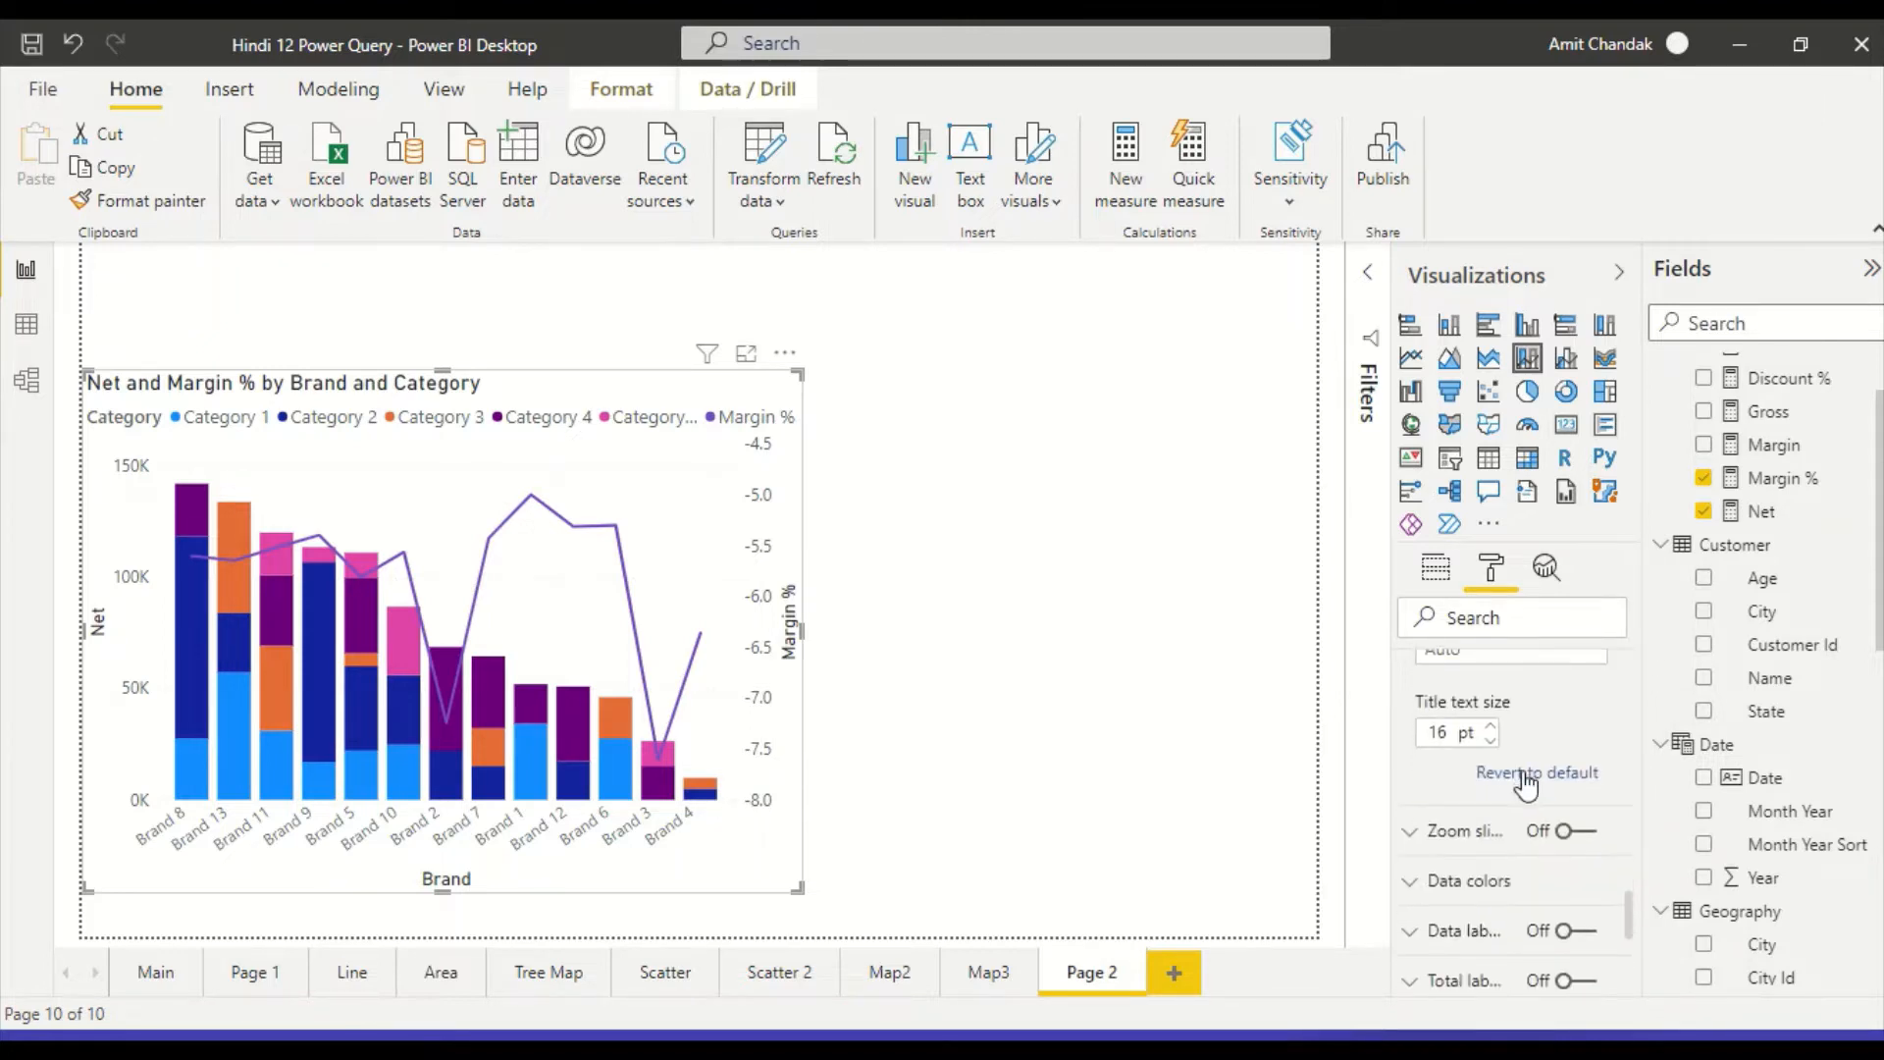
scroll(1527, 776, up, 5)
scroll(1527, 783, up, 6)
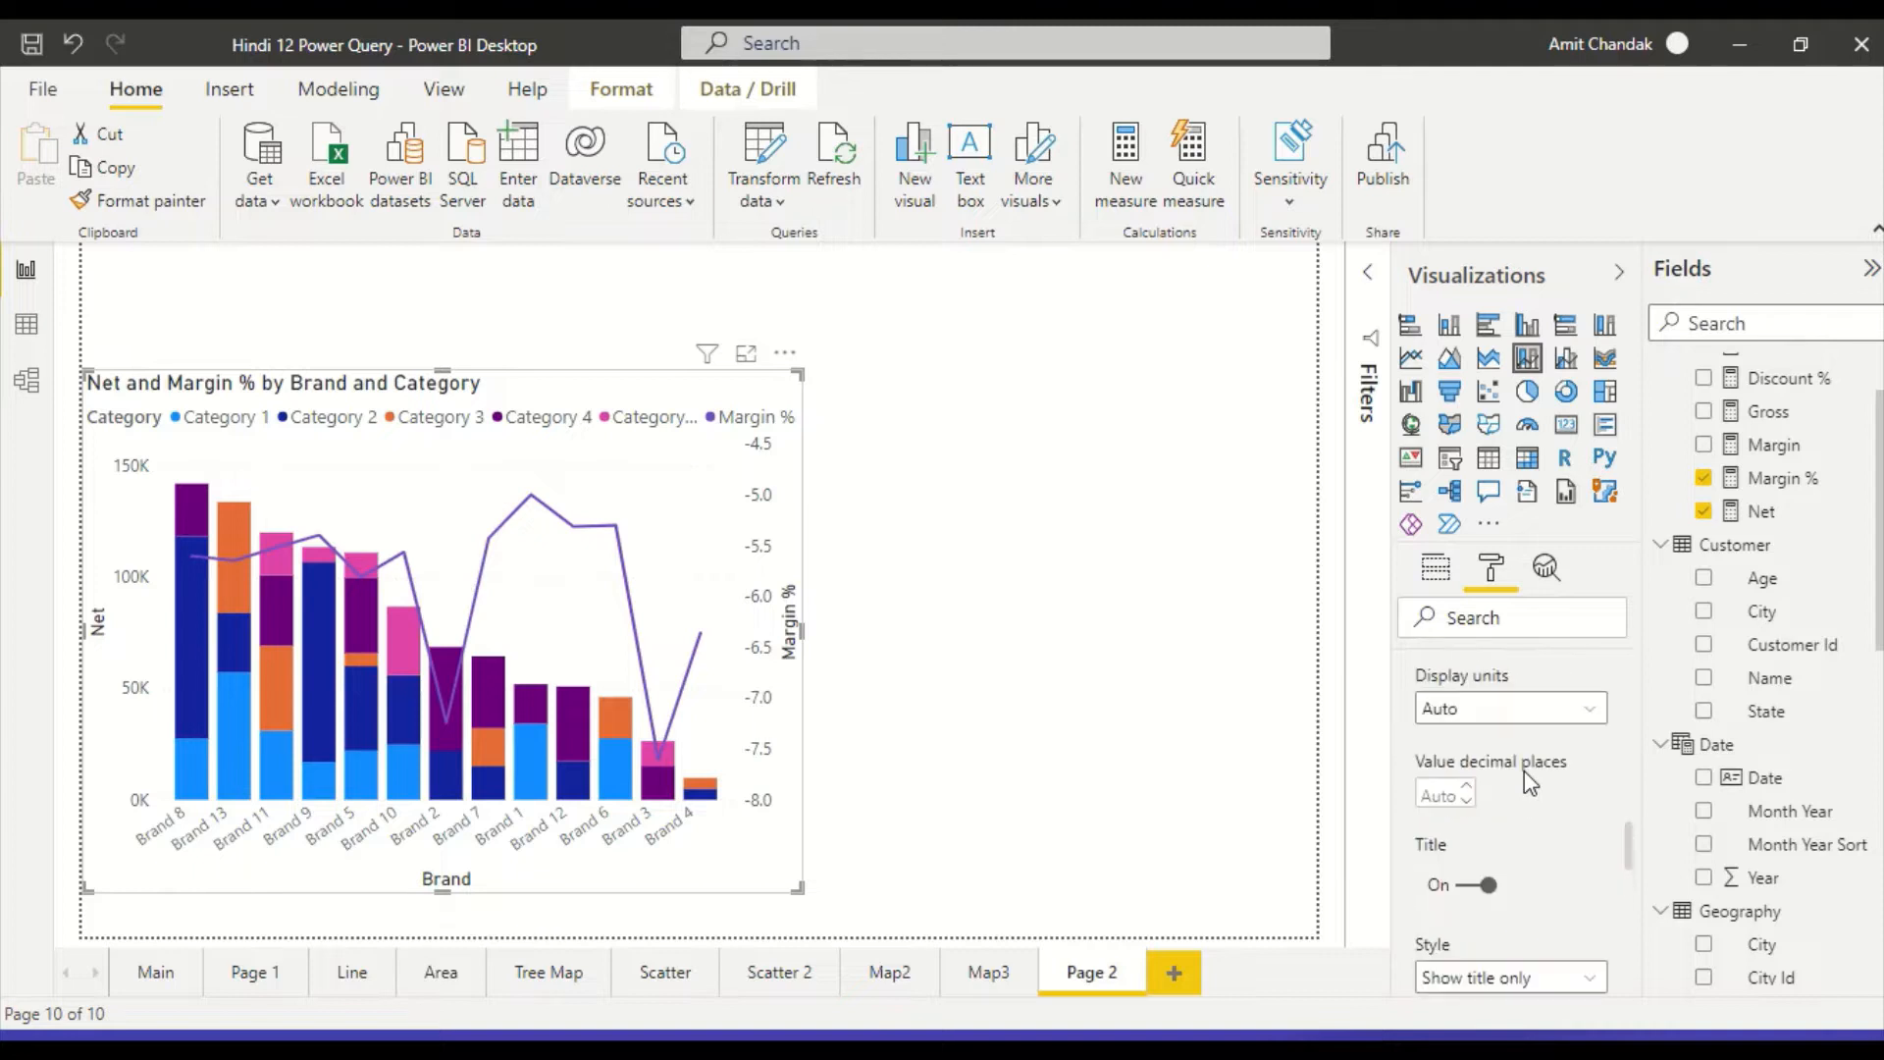
scroll(1528, 775, up, 6)
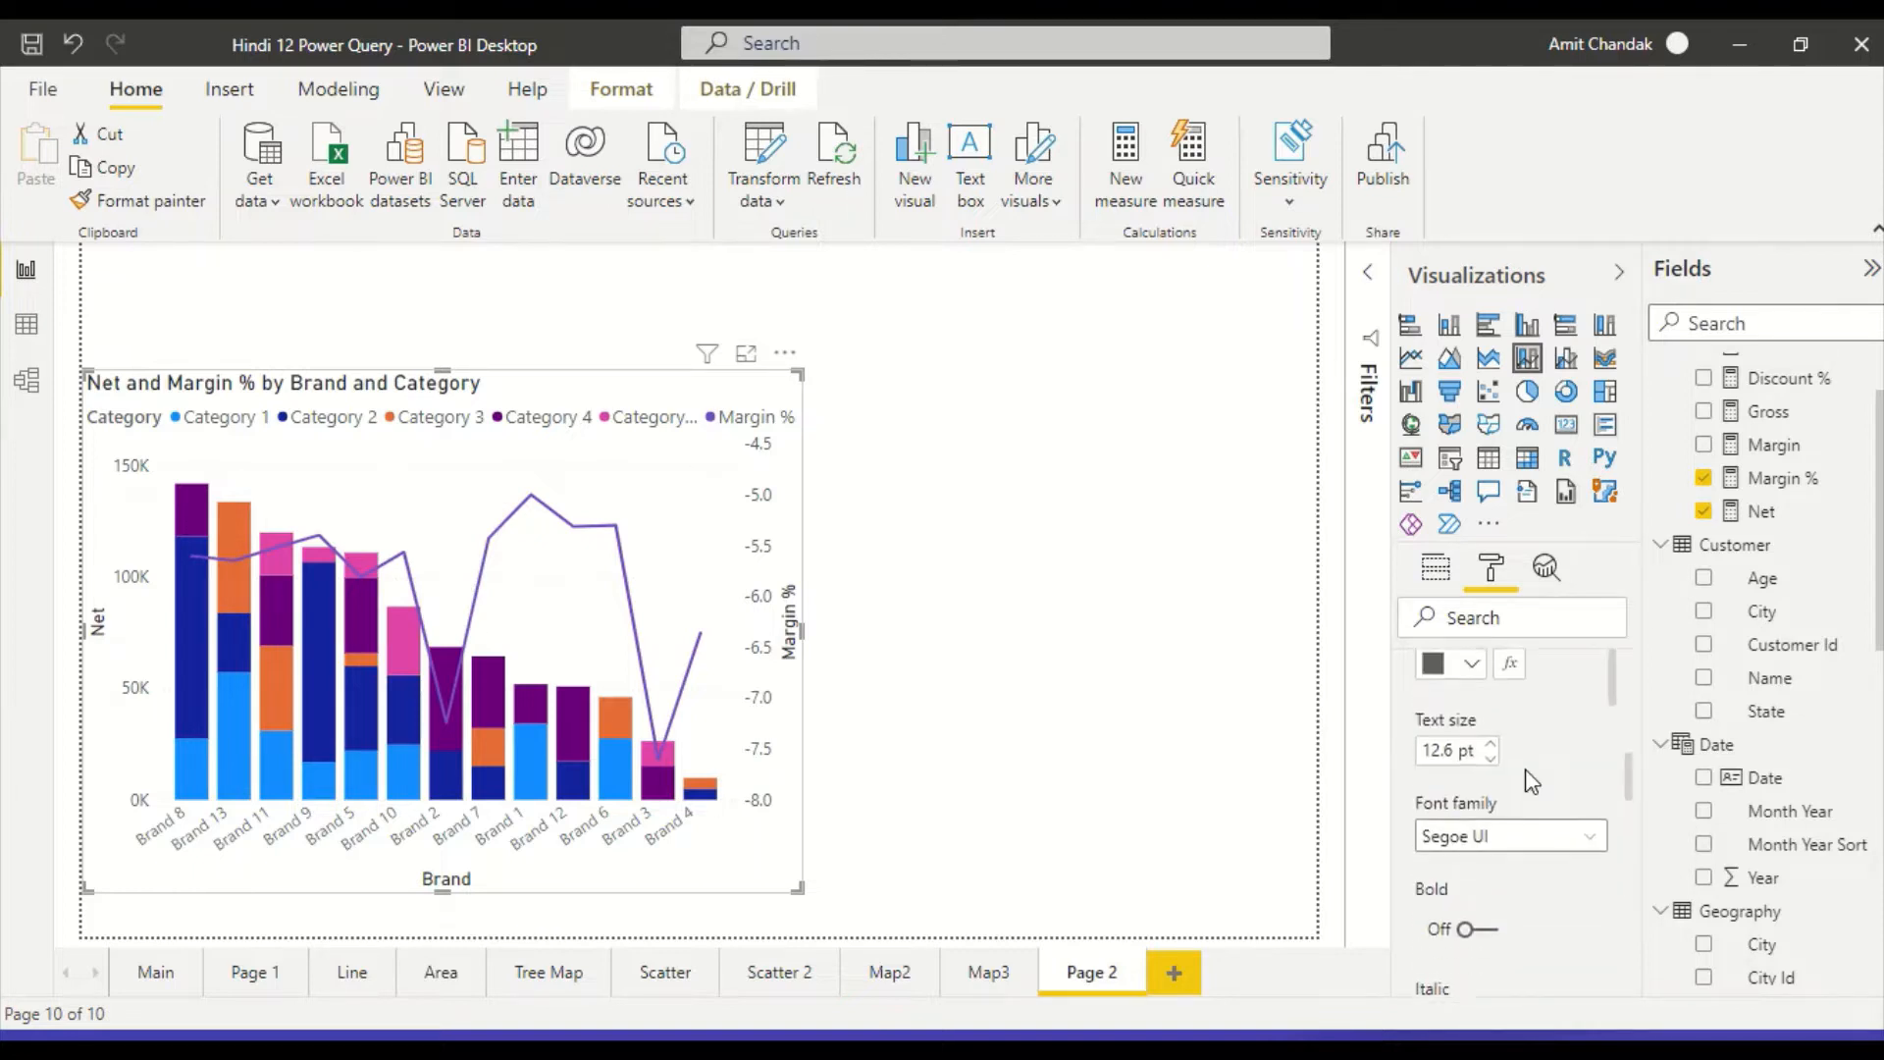
scroll(1531, 763, down, 6)
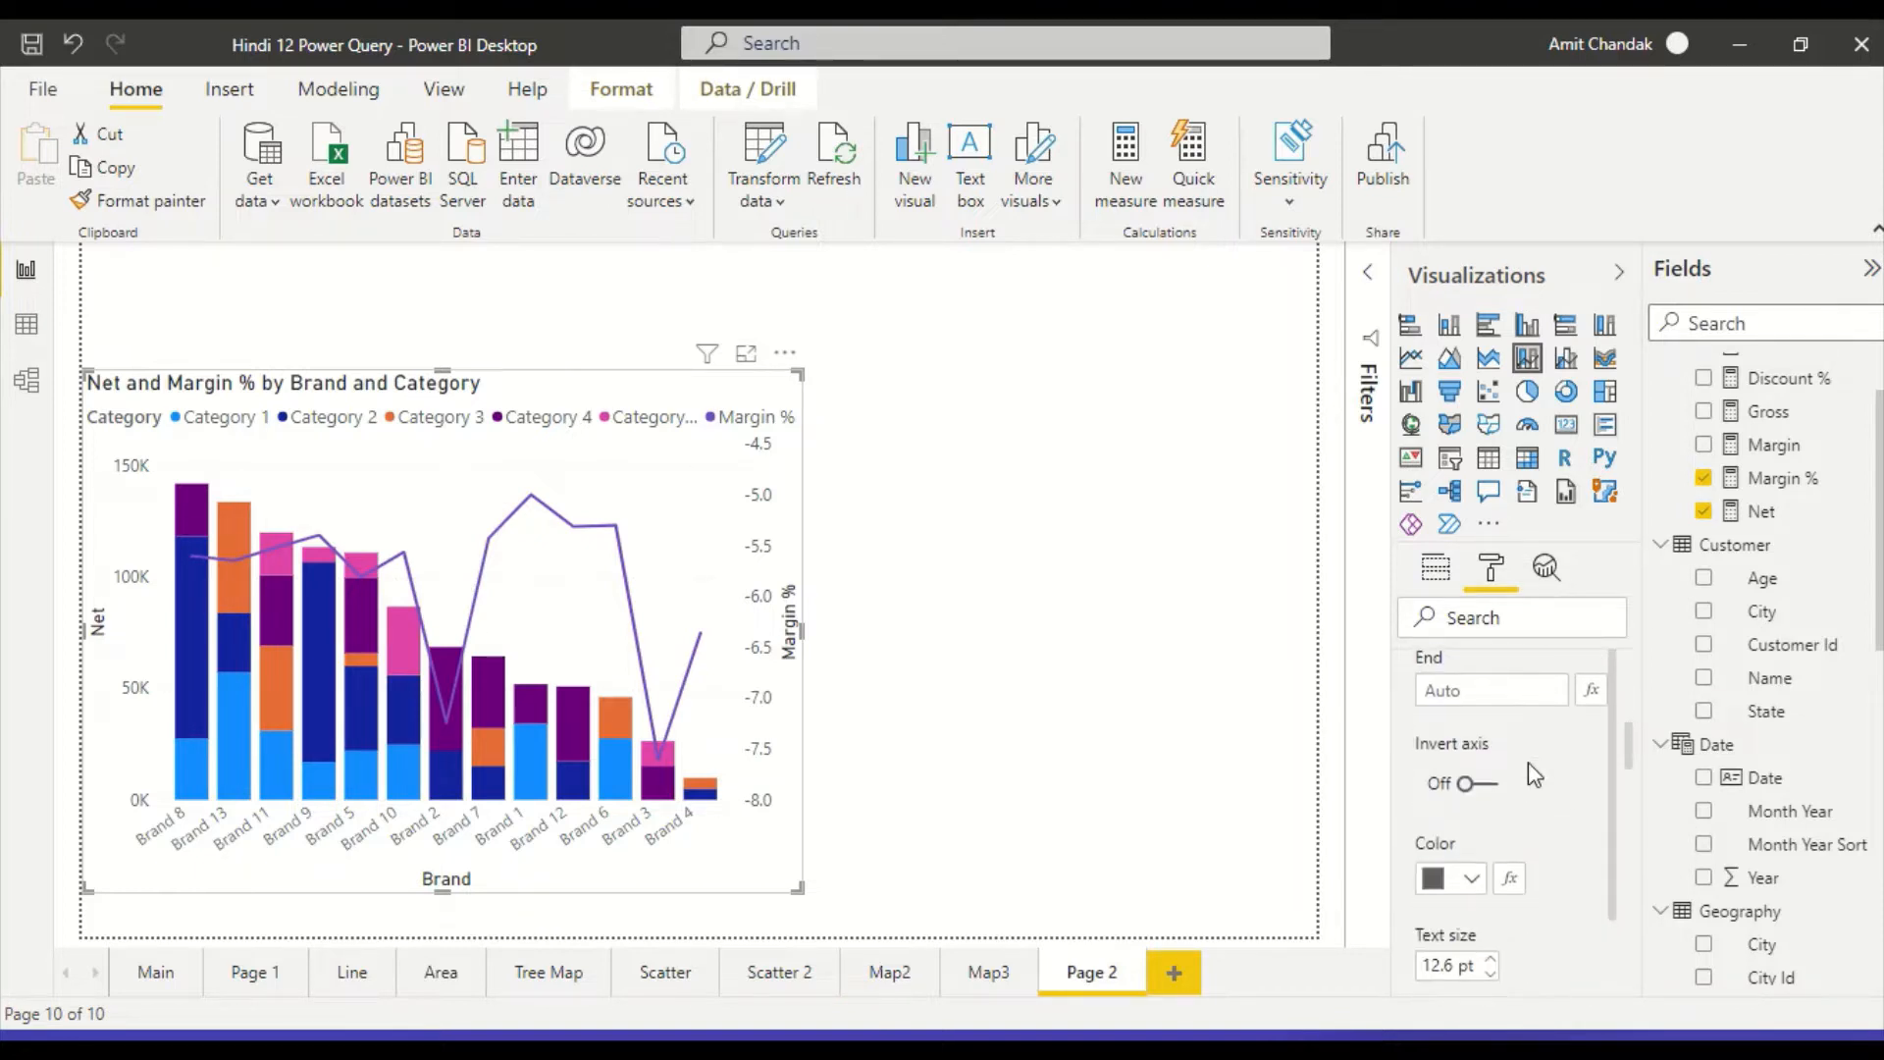
scroll(1538, 772, down, 6)
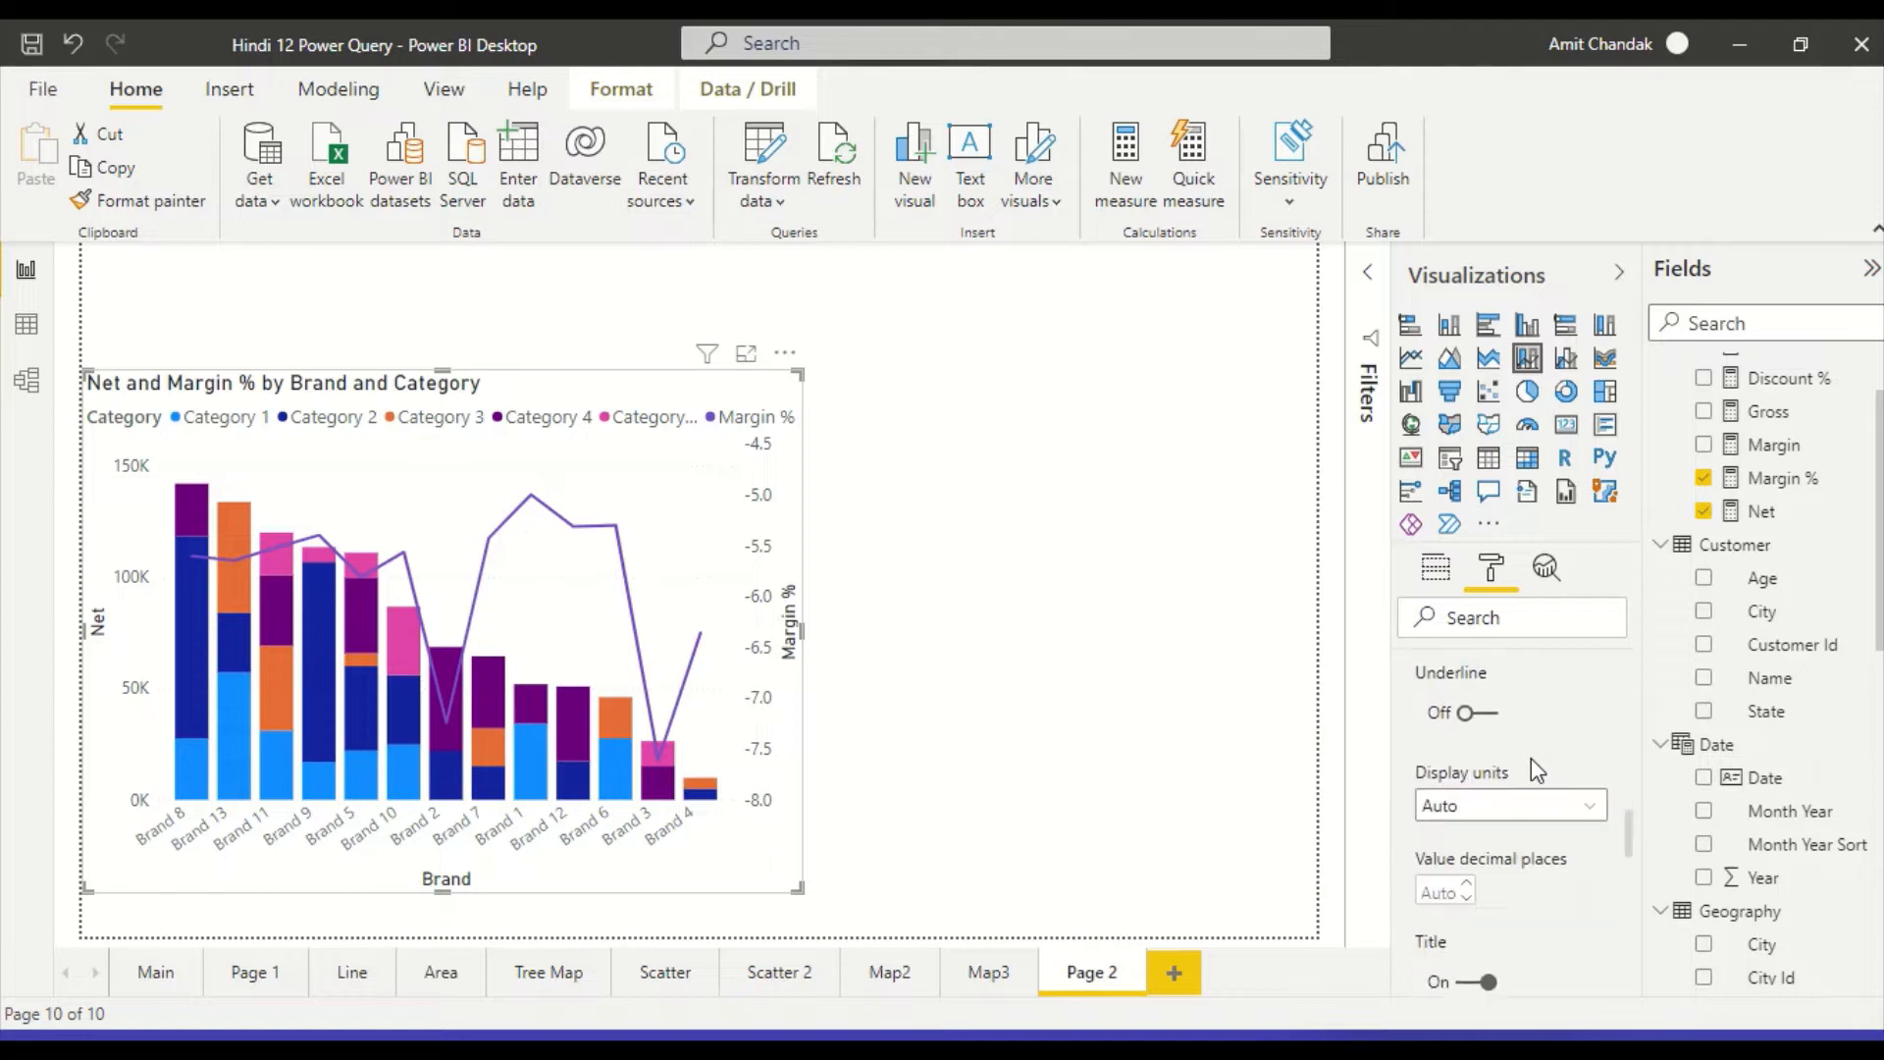
scroll(1534, 760, down, 3)
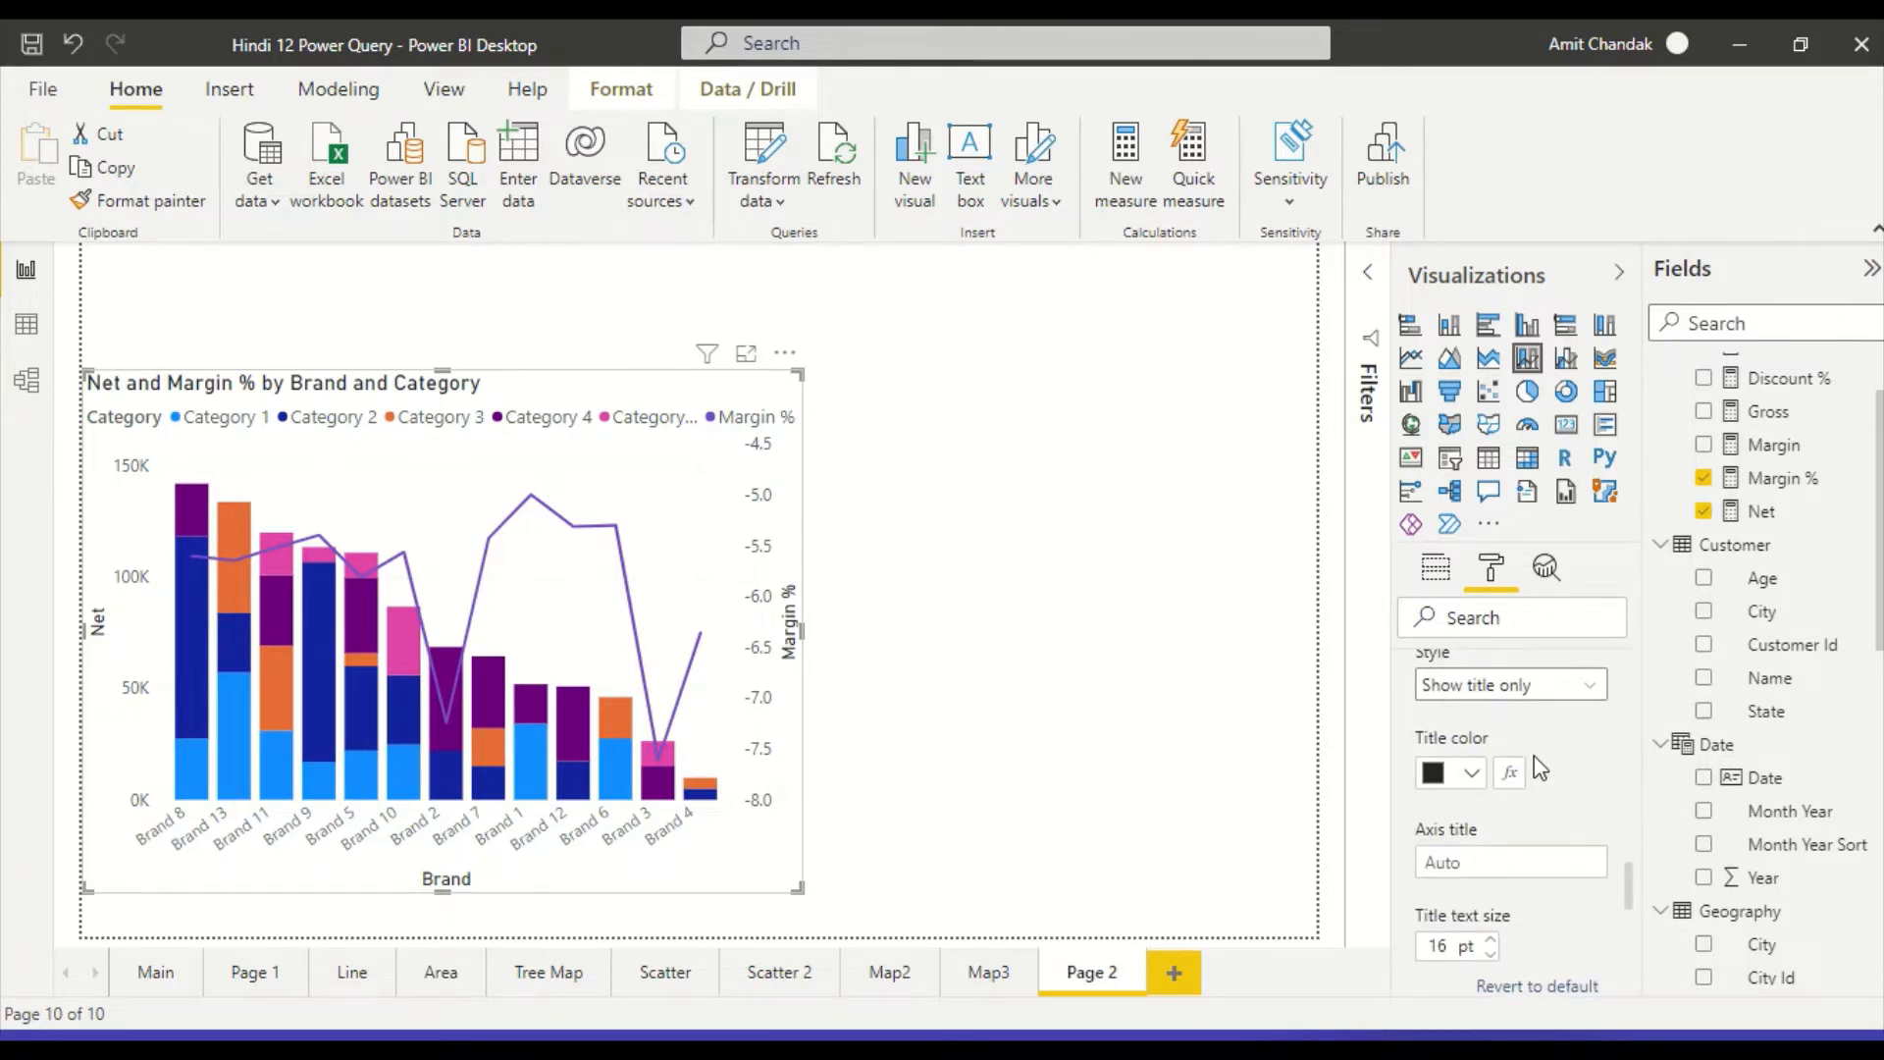
scroll(1535, 756, up, 4)
scroll(1541, 753, up, 8)
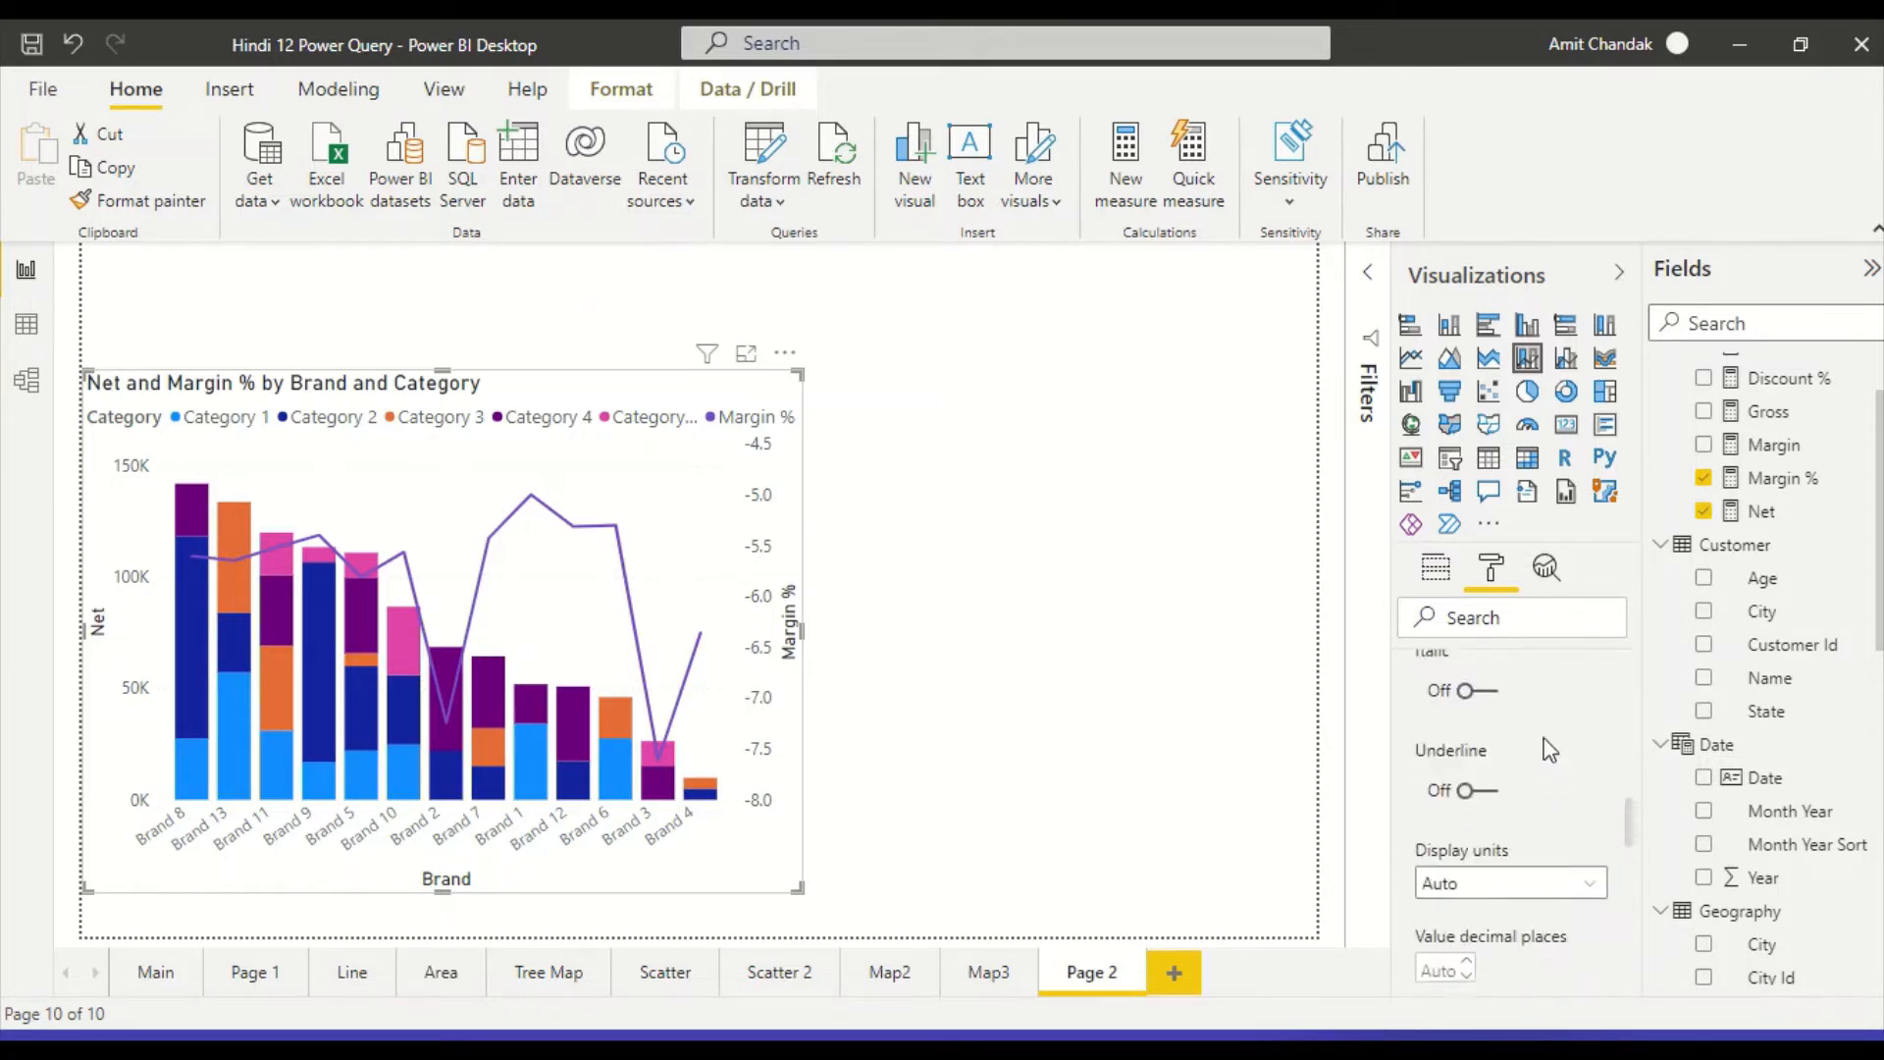
scroll(1544, 744, up, 5)
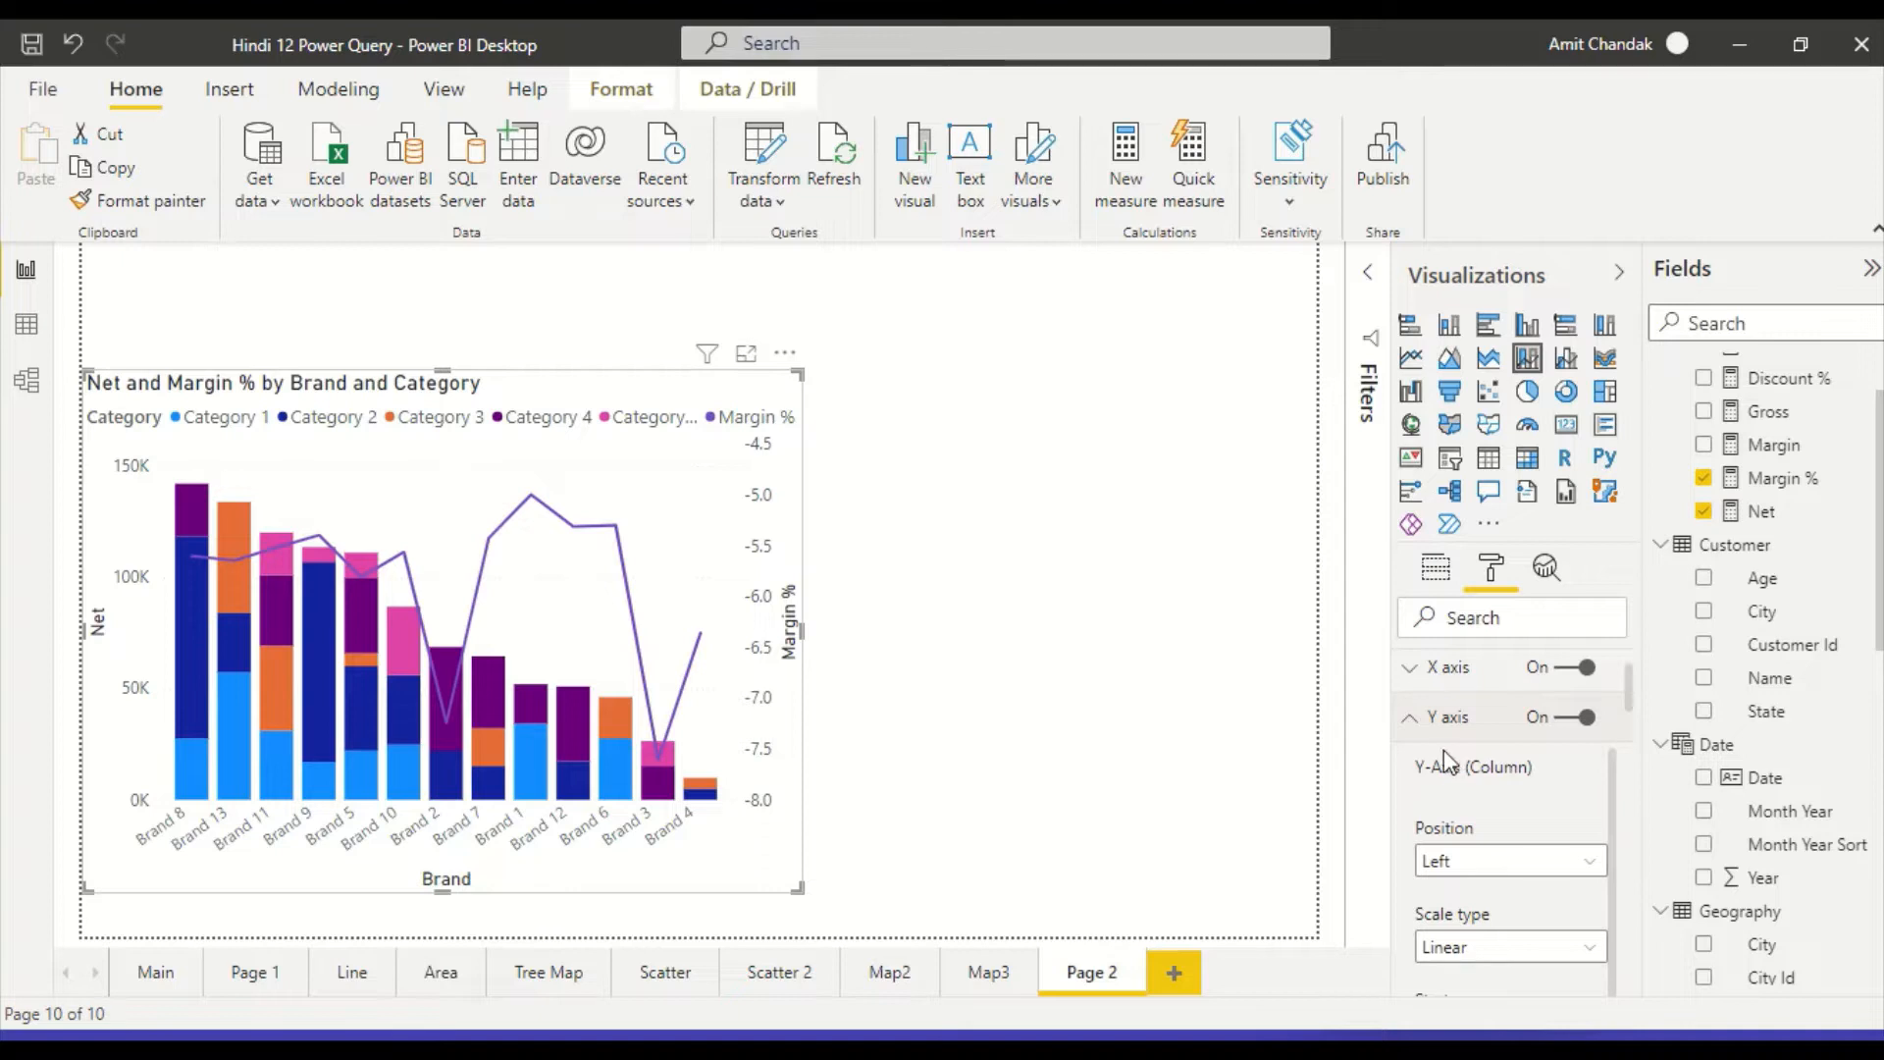
Try Align zeros for the chart's secondary Y axis once more and switch it back off.
click(1425, 722)
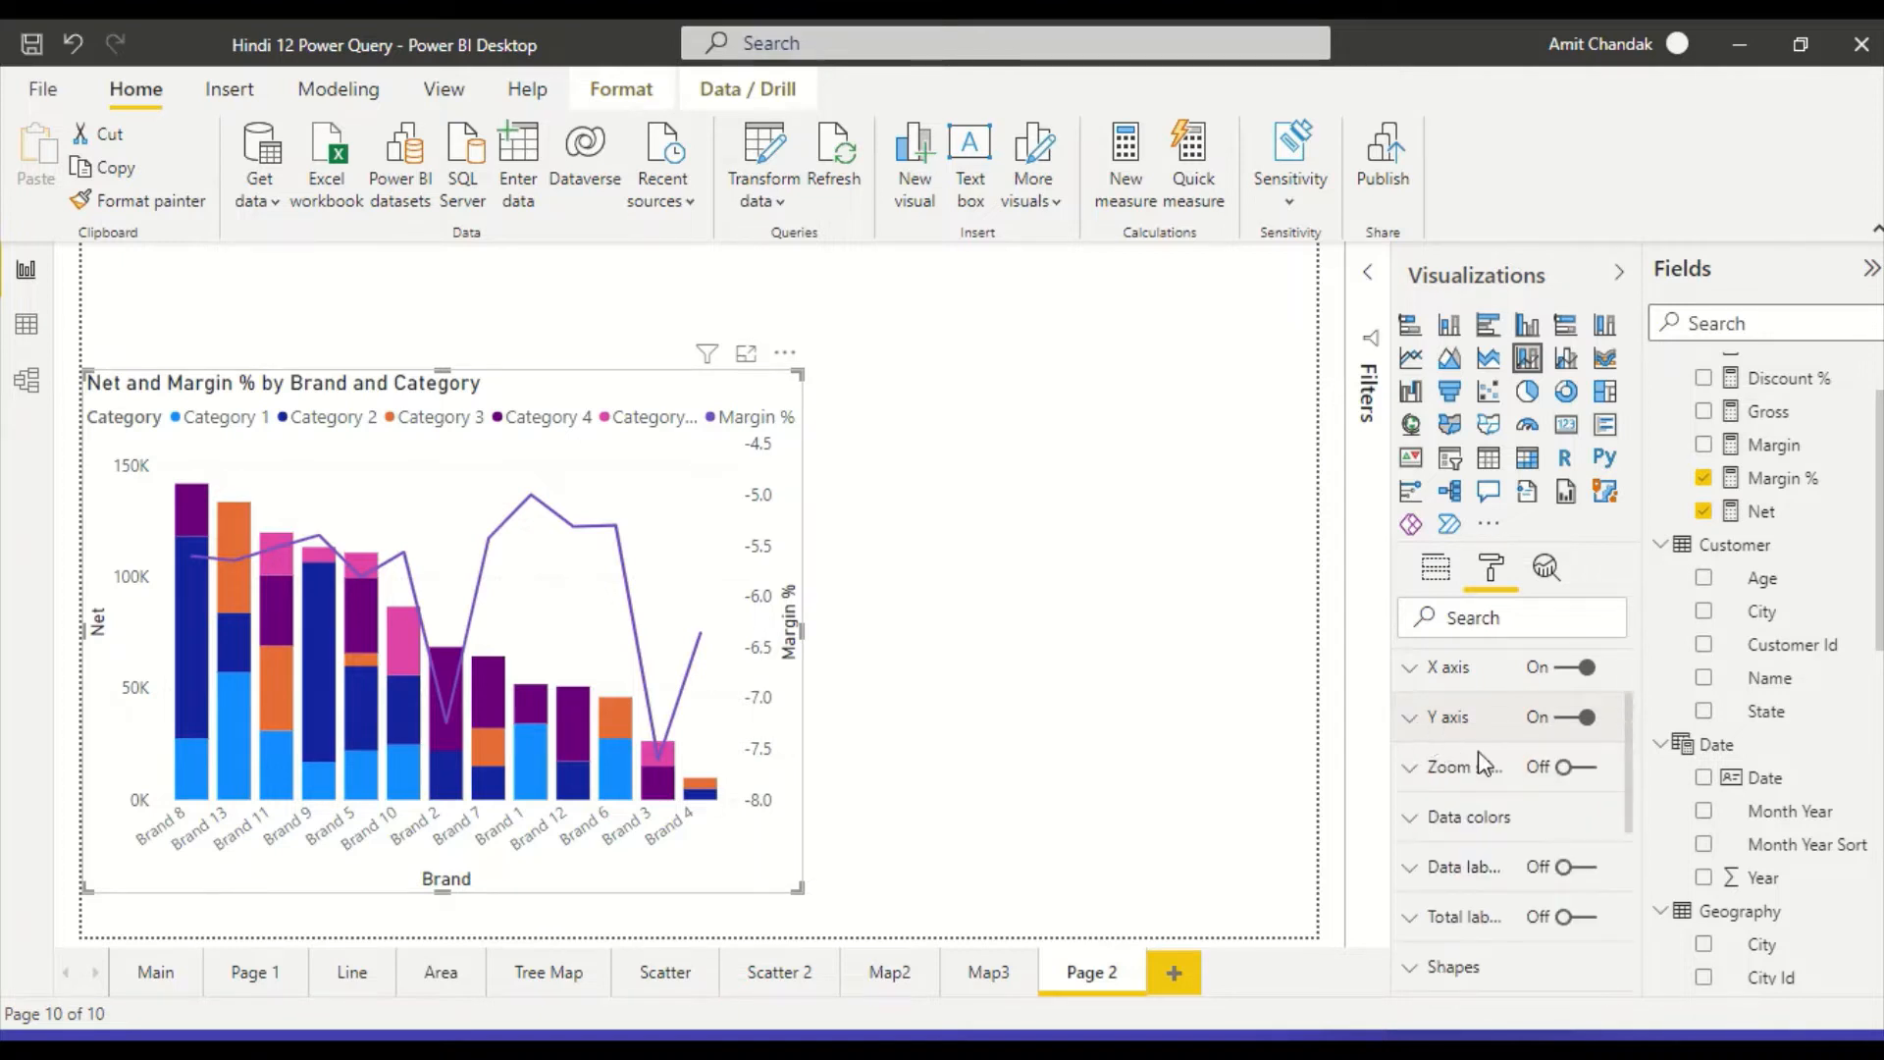
click(1477, 725)
scroll(1504, 774, down, 8)
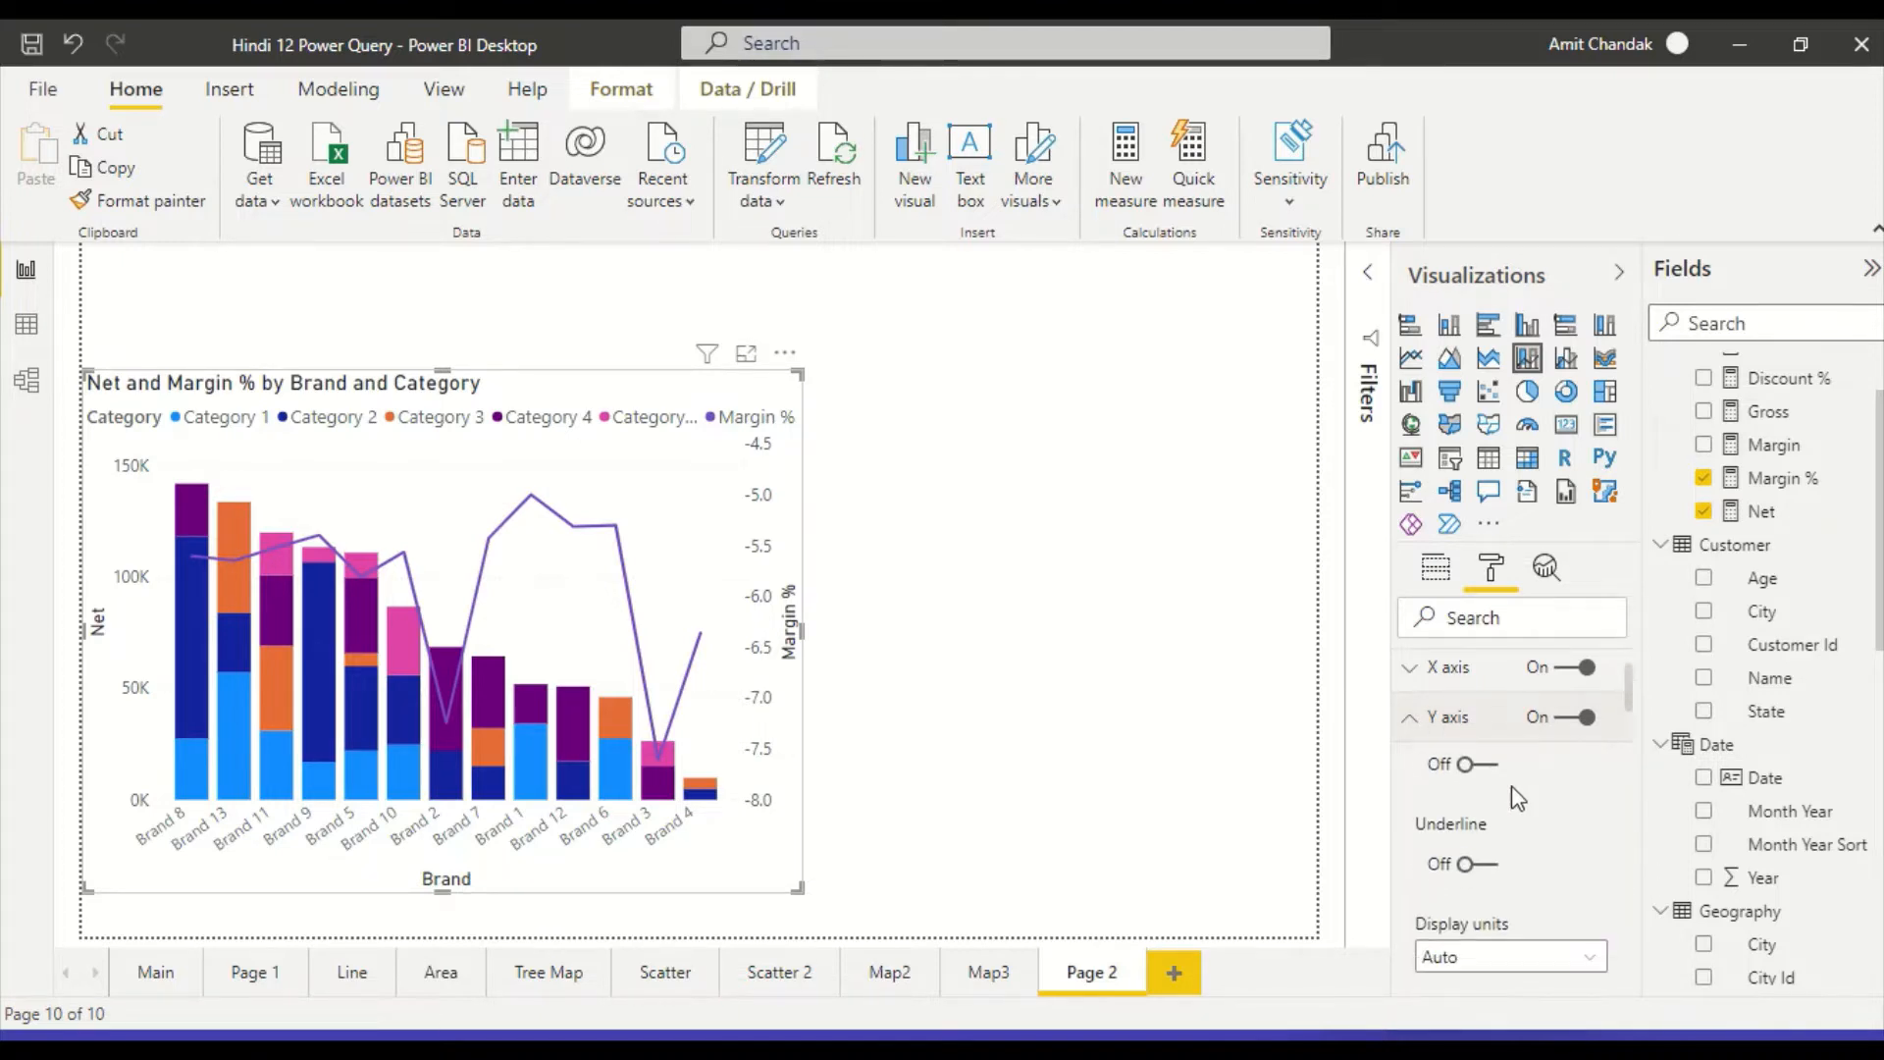
scroll(1511, 787, down, 6)
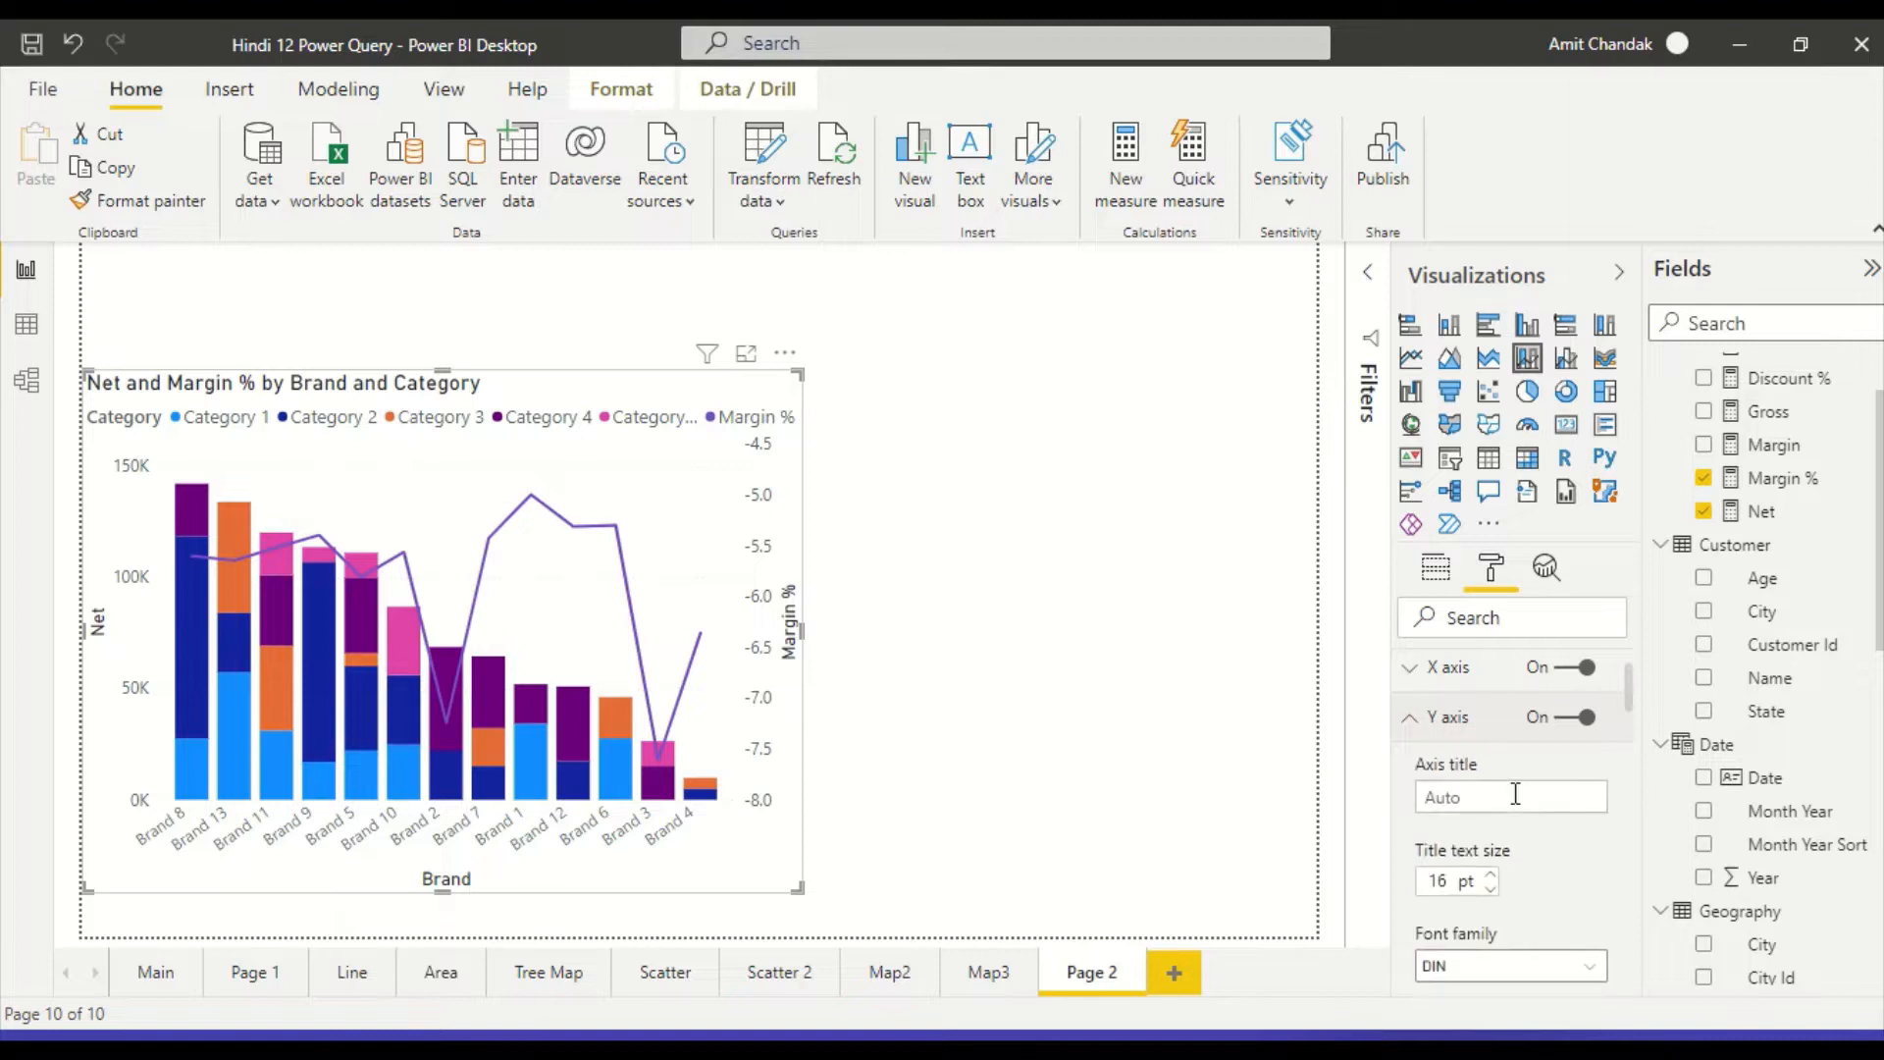
scroll(1515, 792, down, 8)
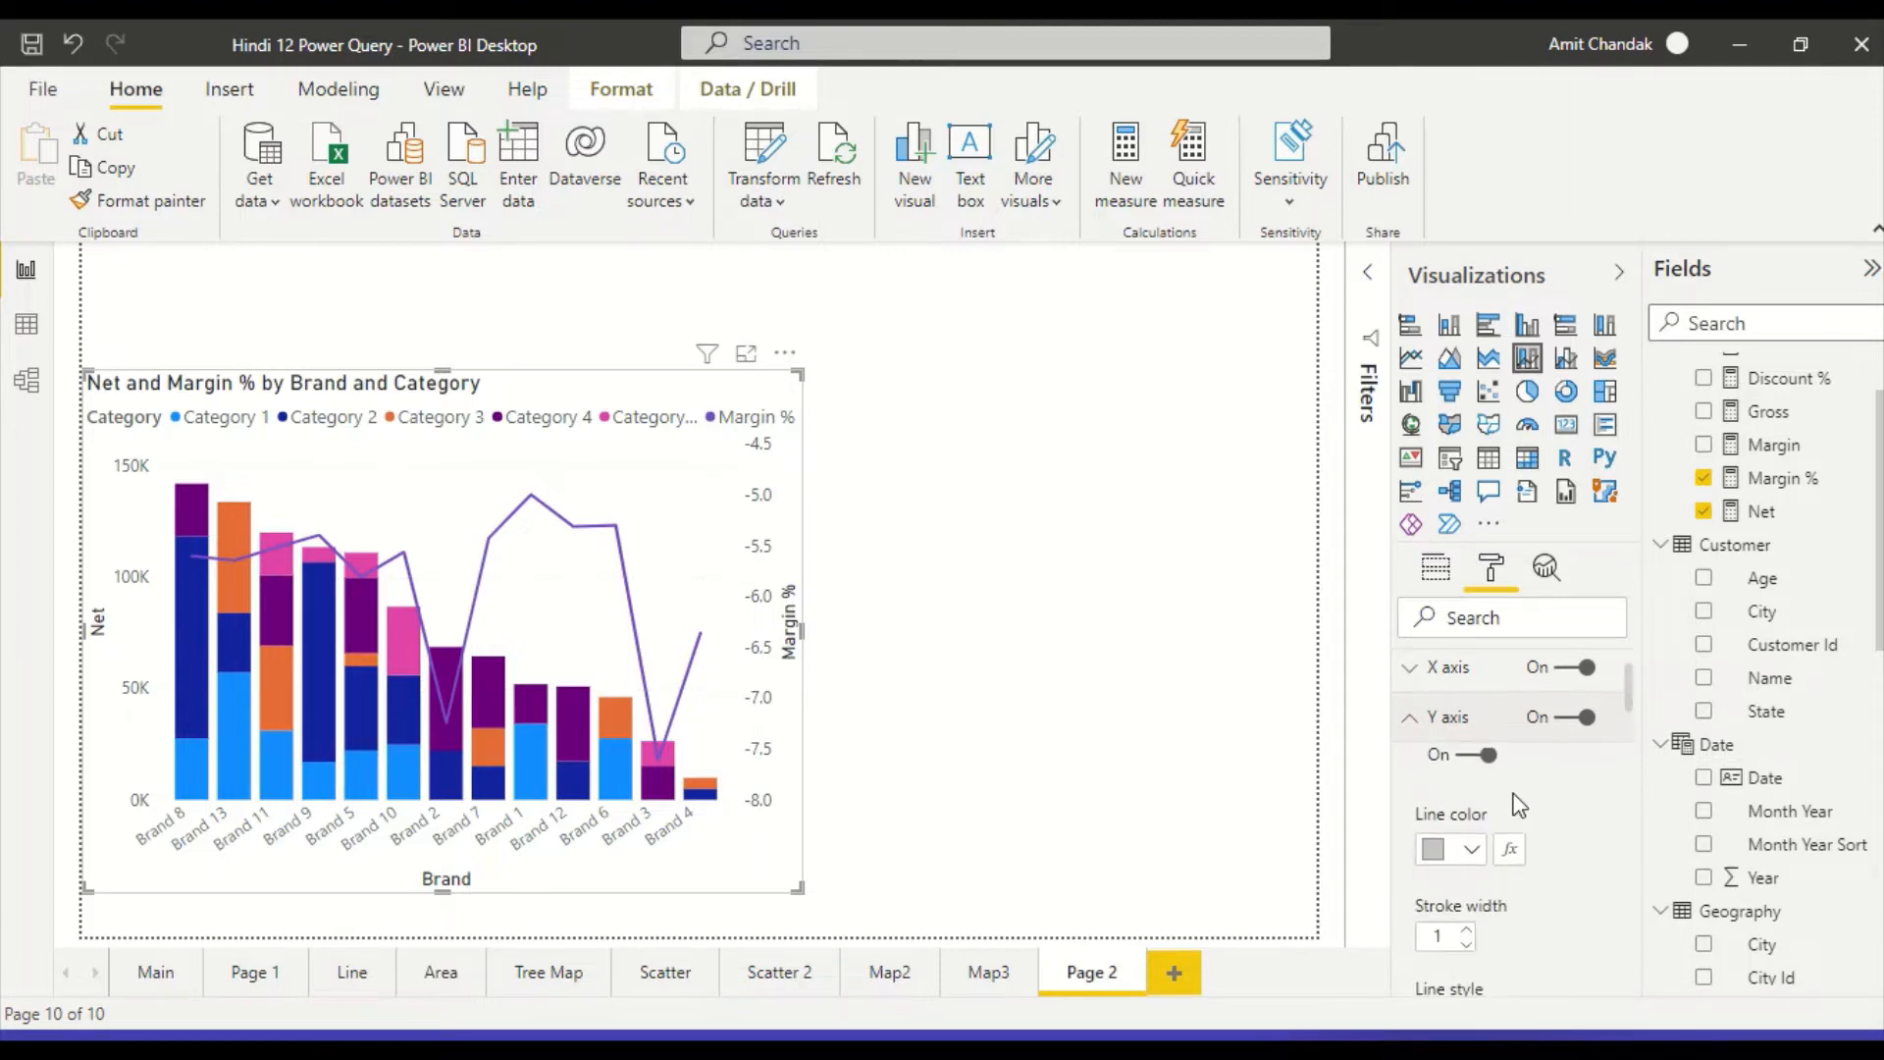
scroll(1518, 804, down, 3)
scroll(1523, 799, down, 3)
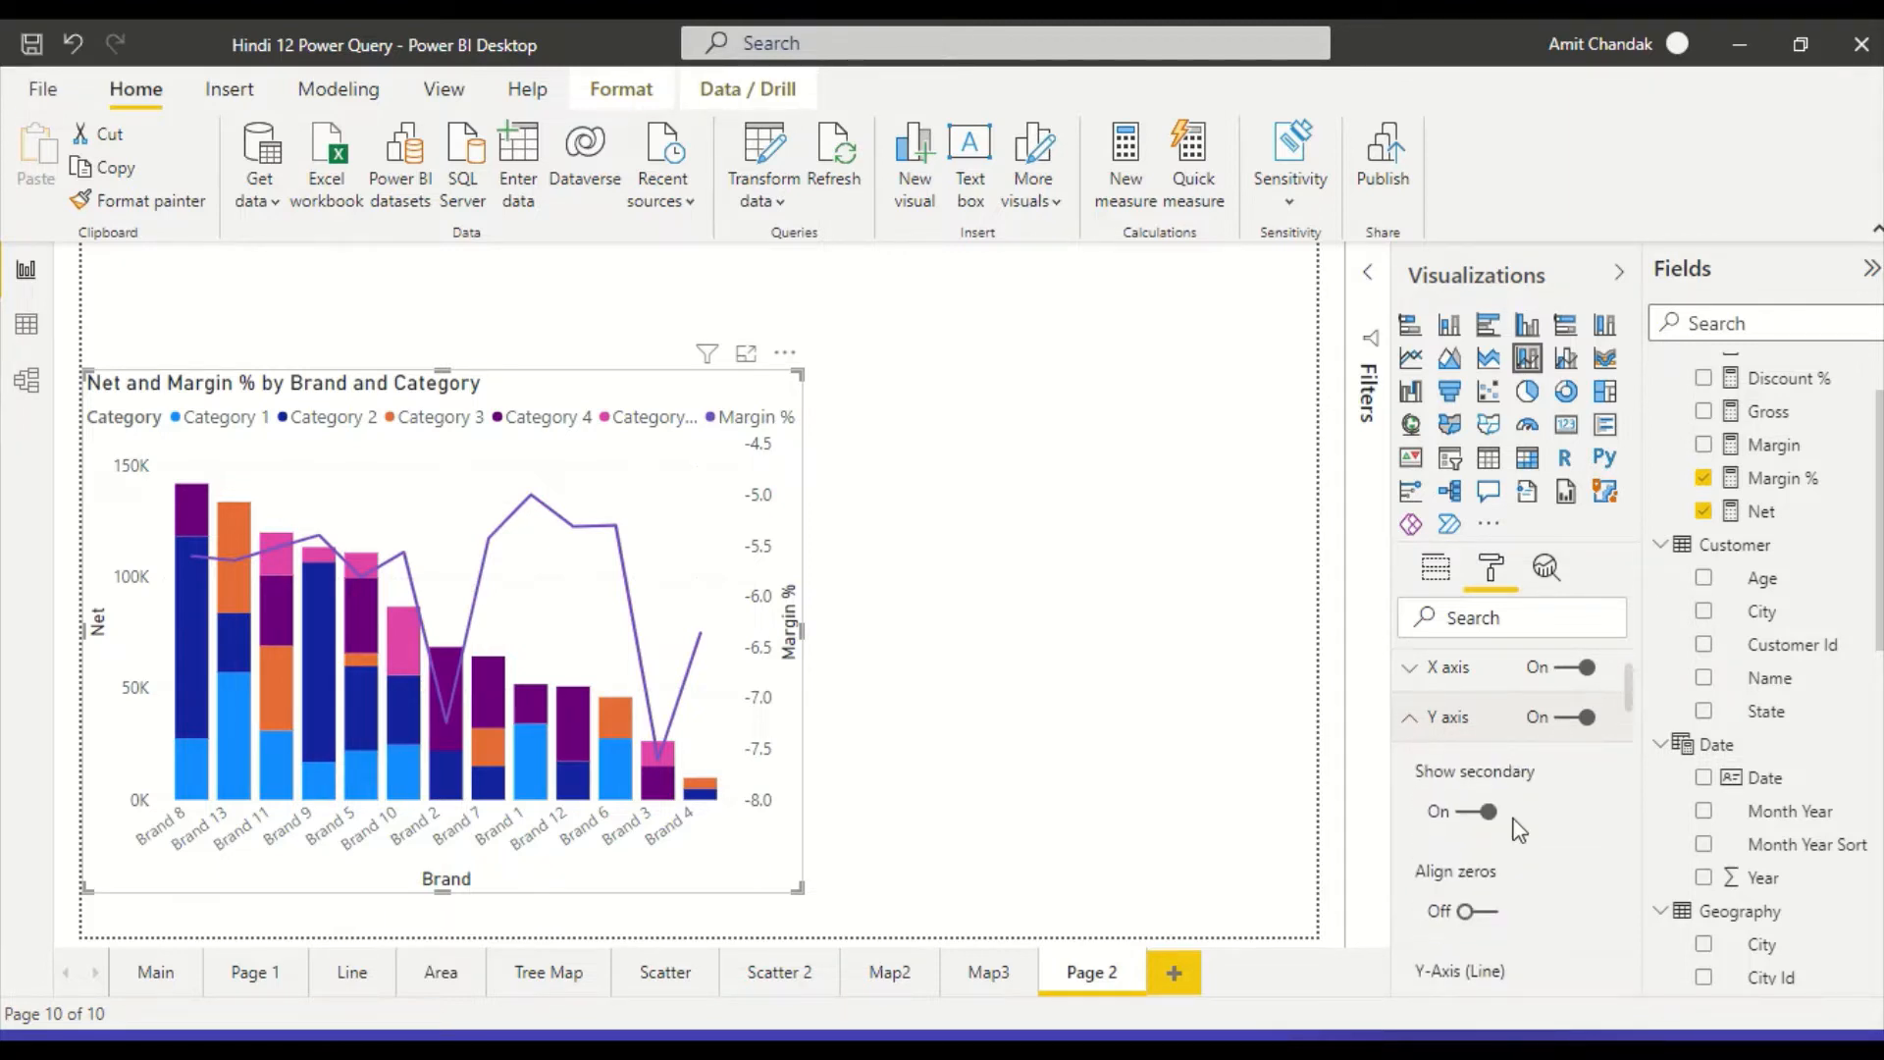
scroll(1496, 864, down, 2)
scroll(1494, 824, up, 2)
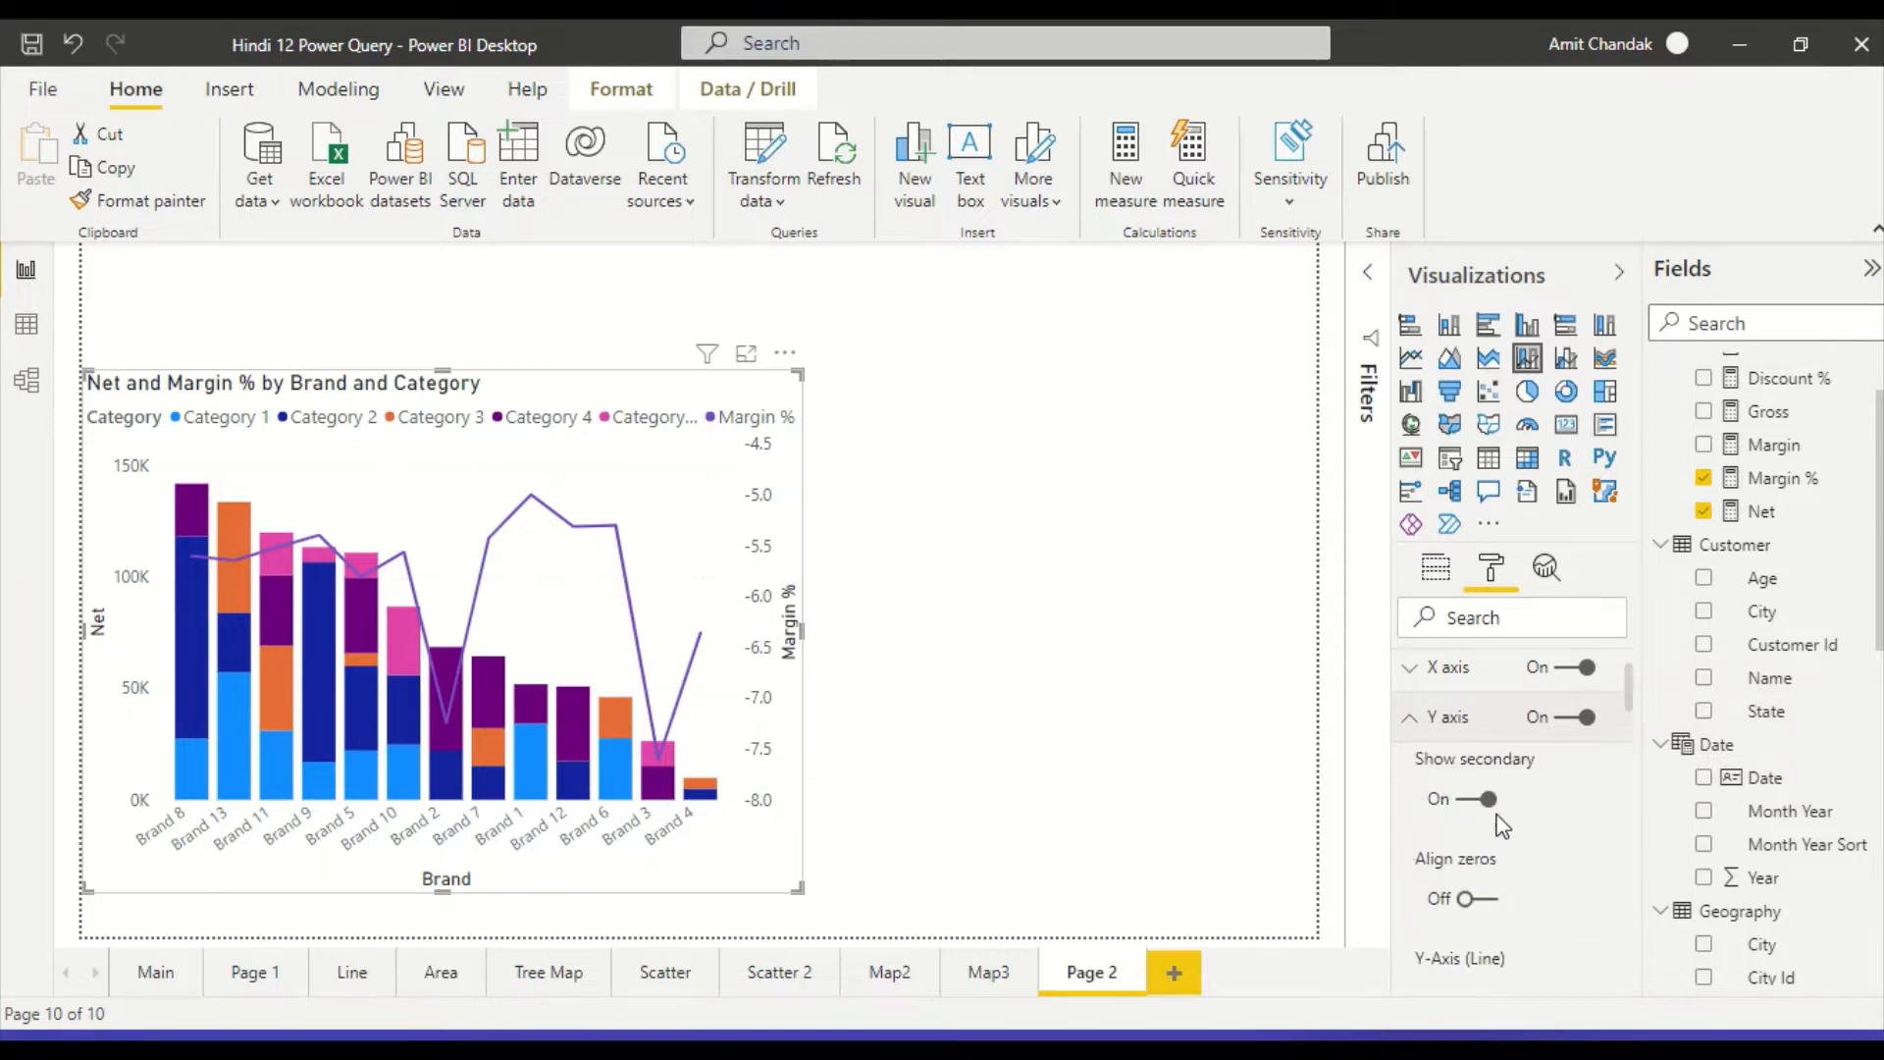
click(1478, 911)
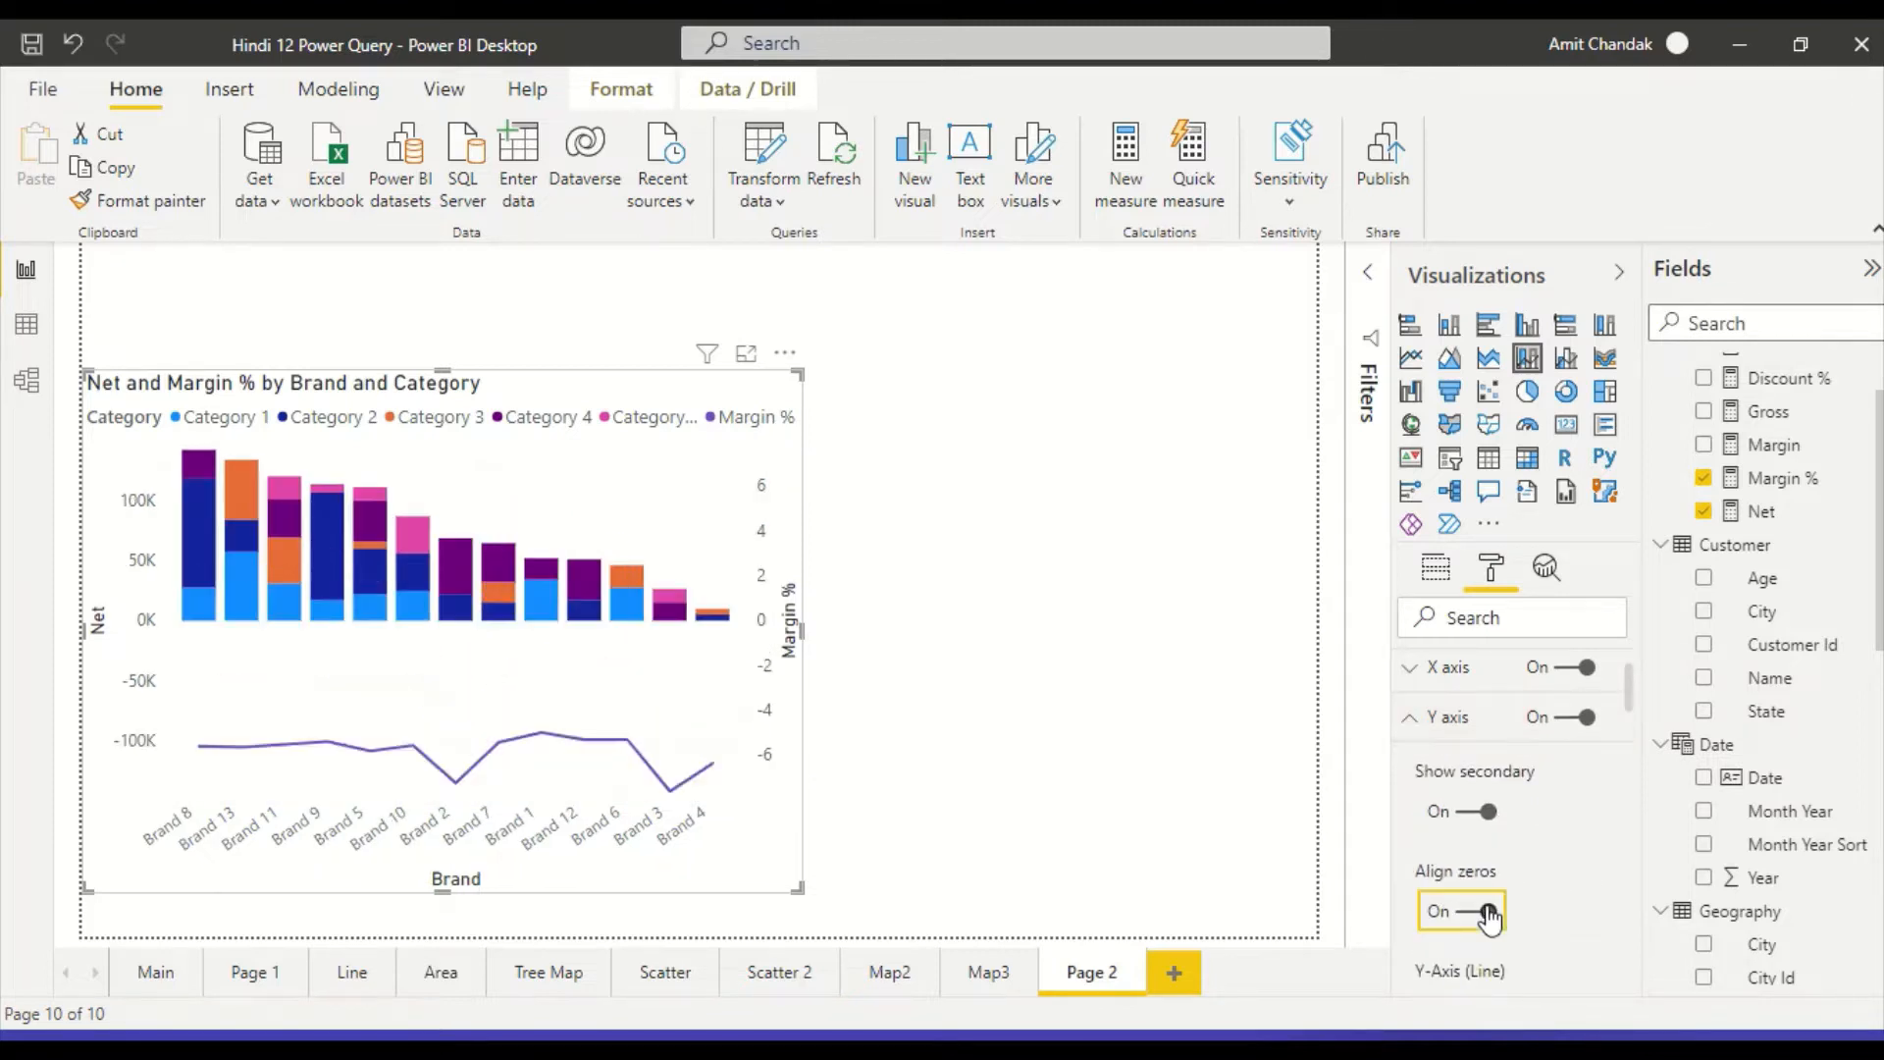
click(1478, 911)
Try the Log scale type on the line's Y axis and set it back to Linear.
scroll(1548, 900, down, 3)
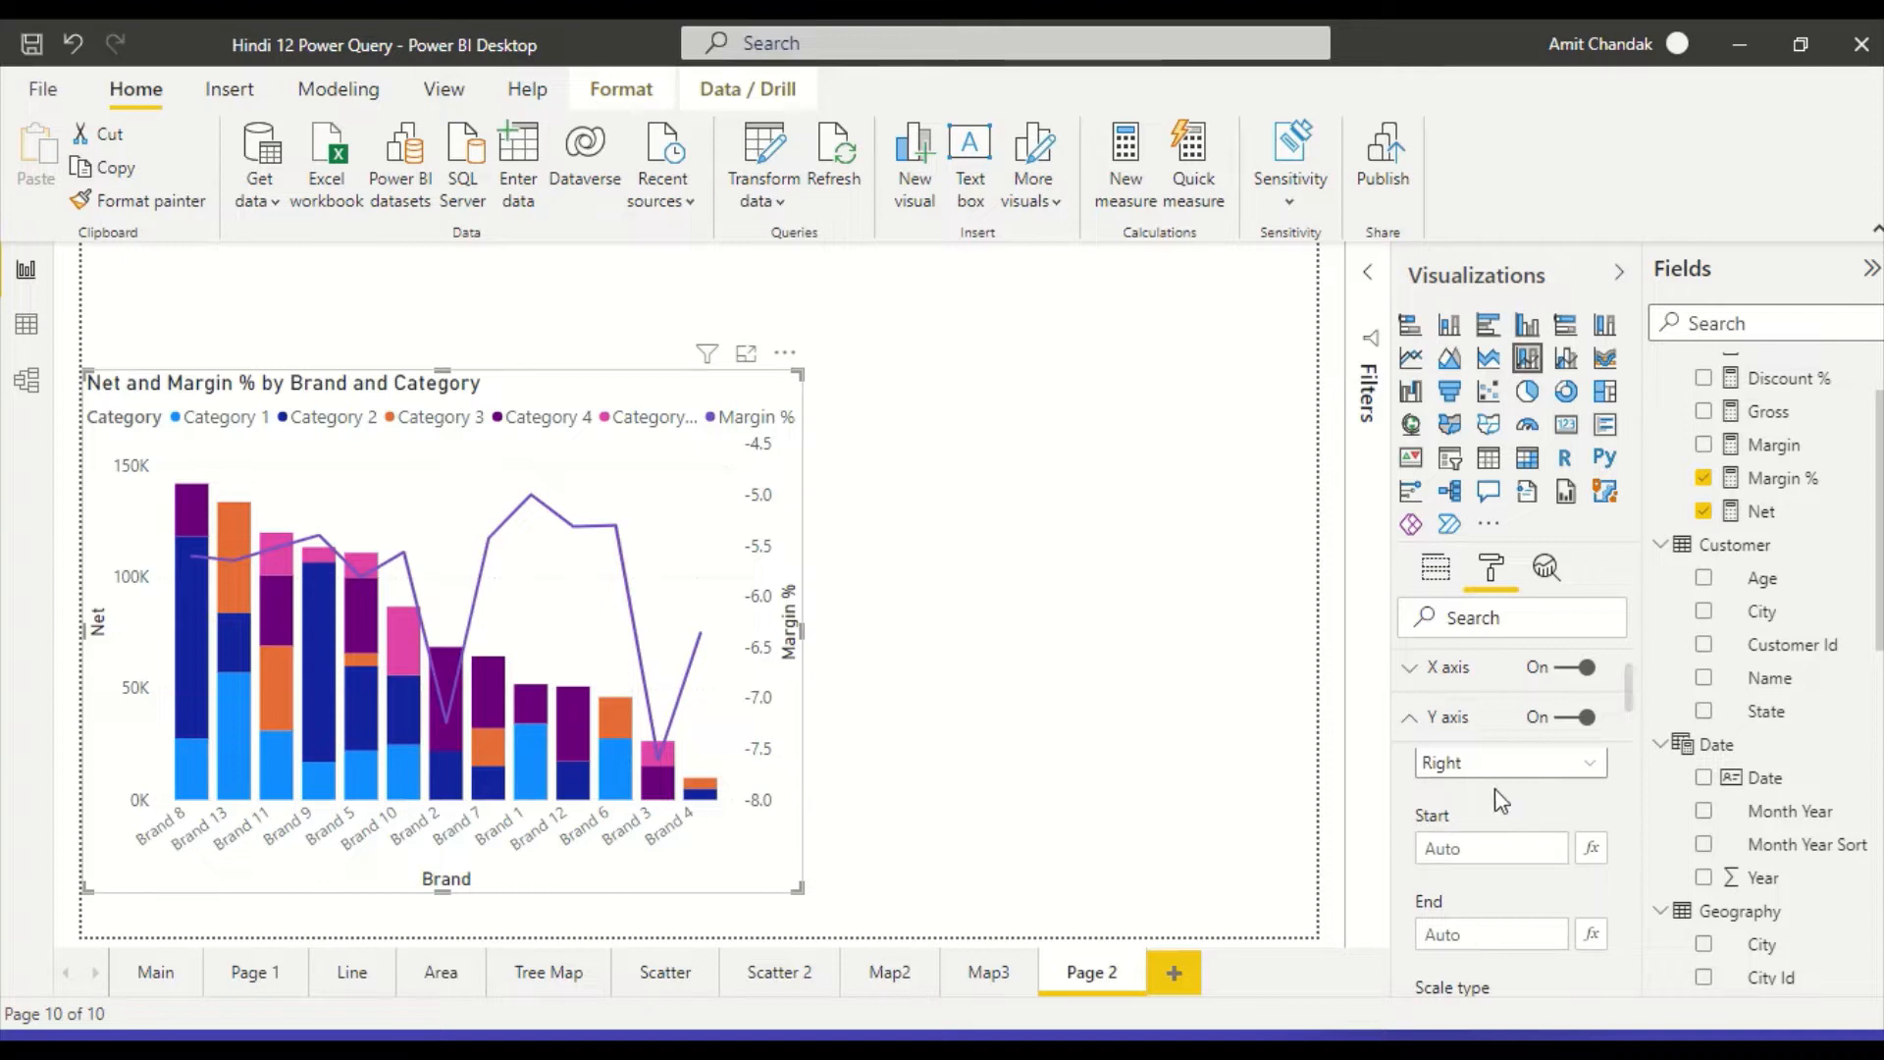
scroll(1501, 799, down, 2)
scroll(1506, 812, up, 2)
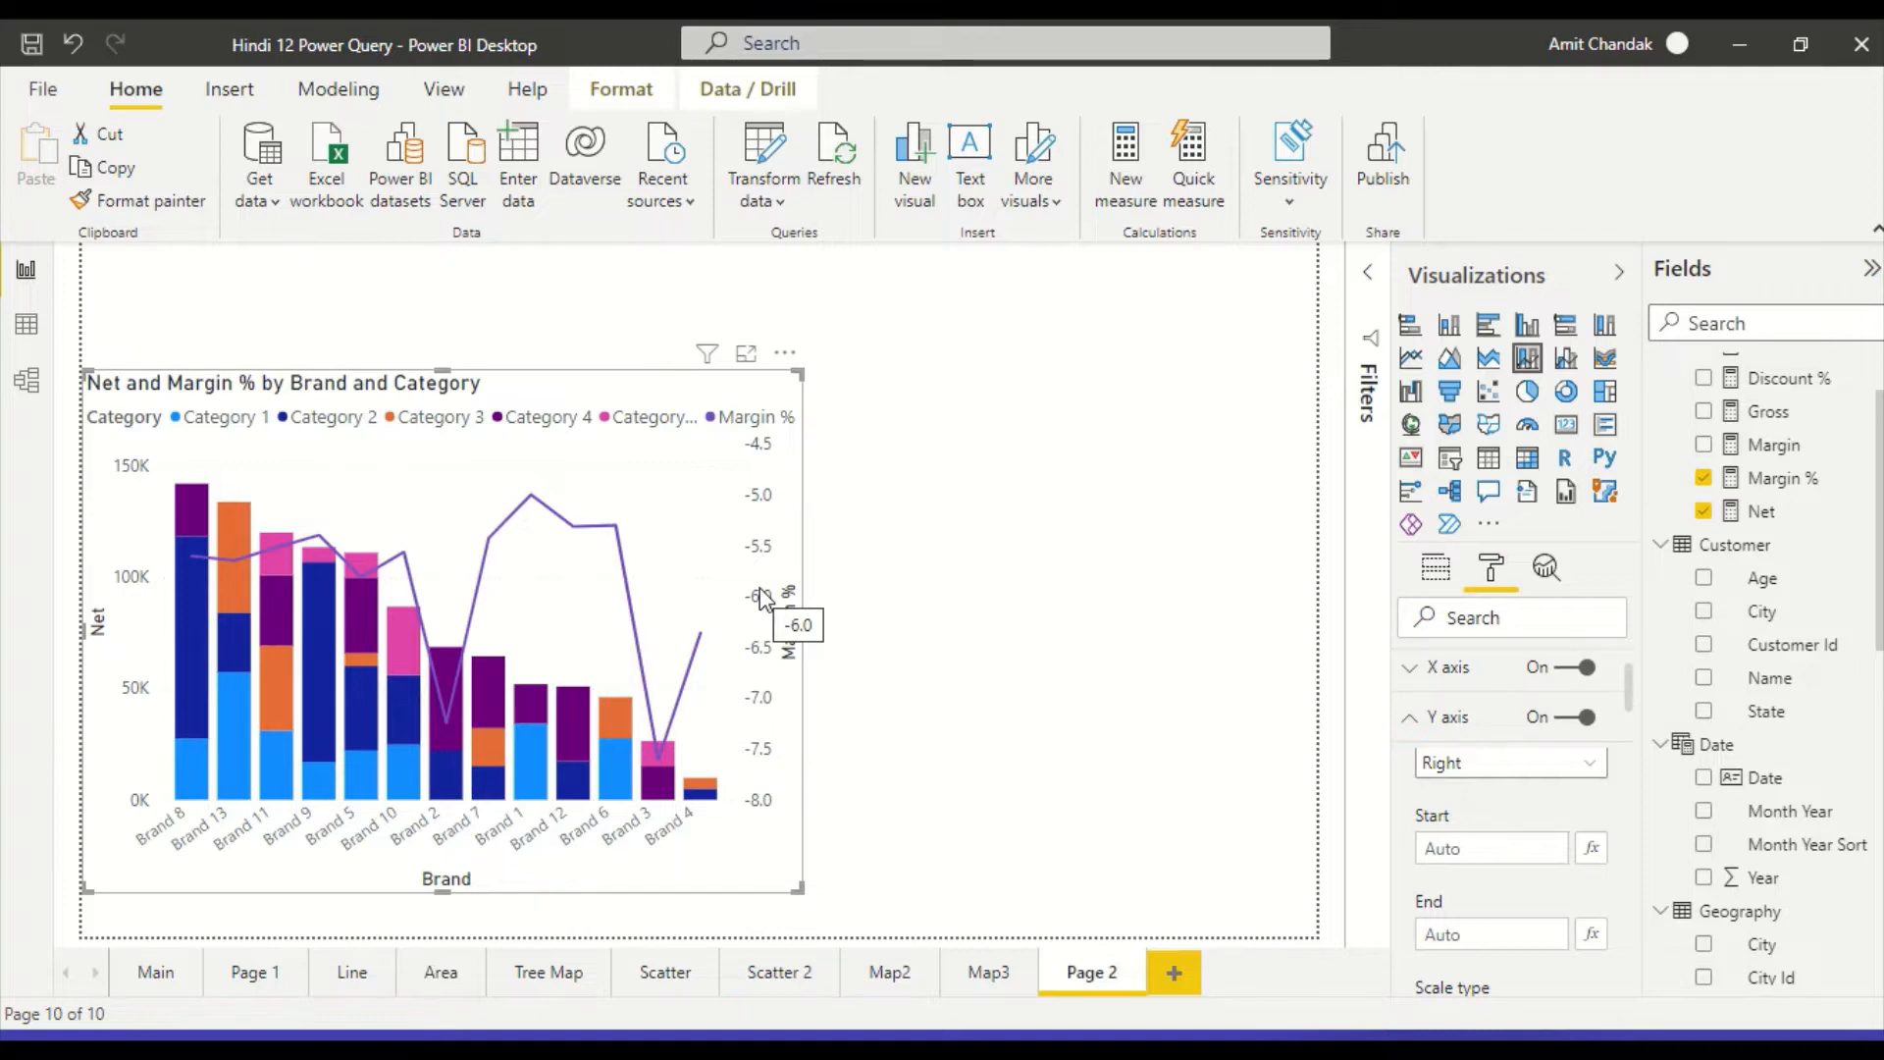
scroll(1519, 854, down, 2)
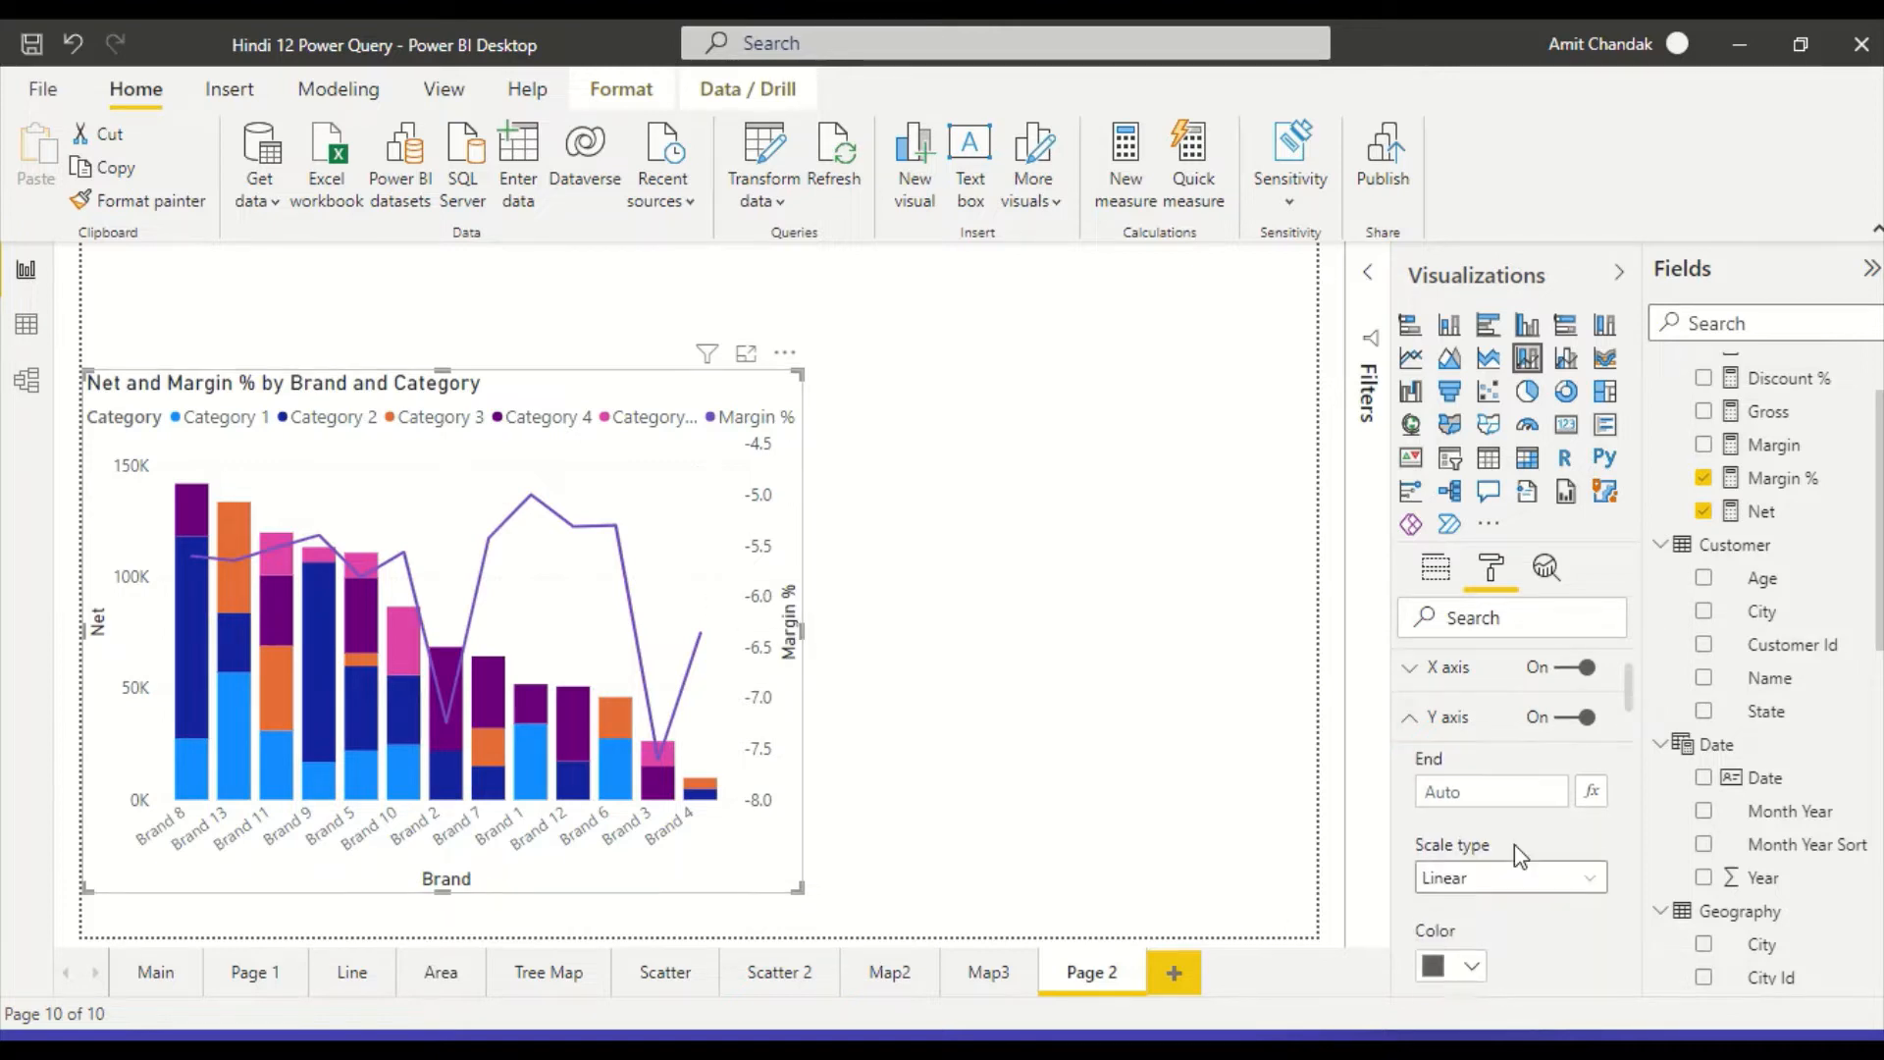
click(1516, 875)
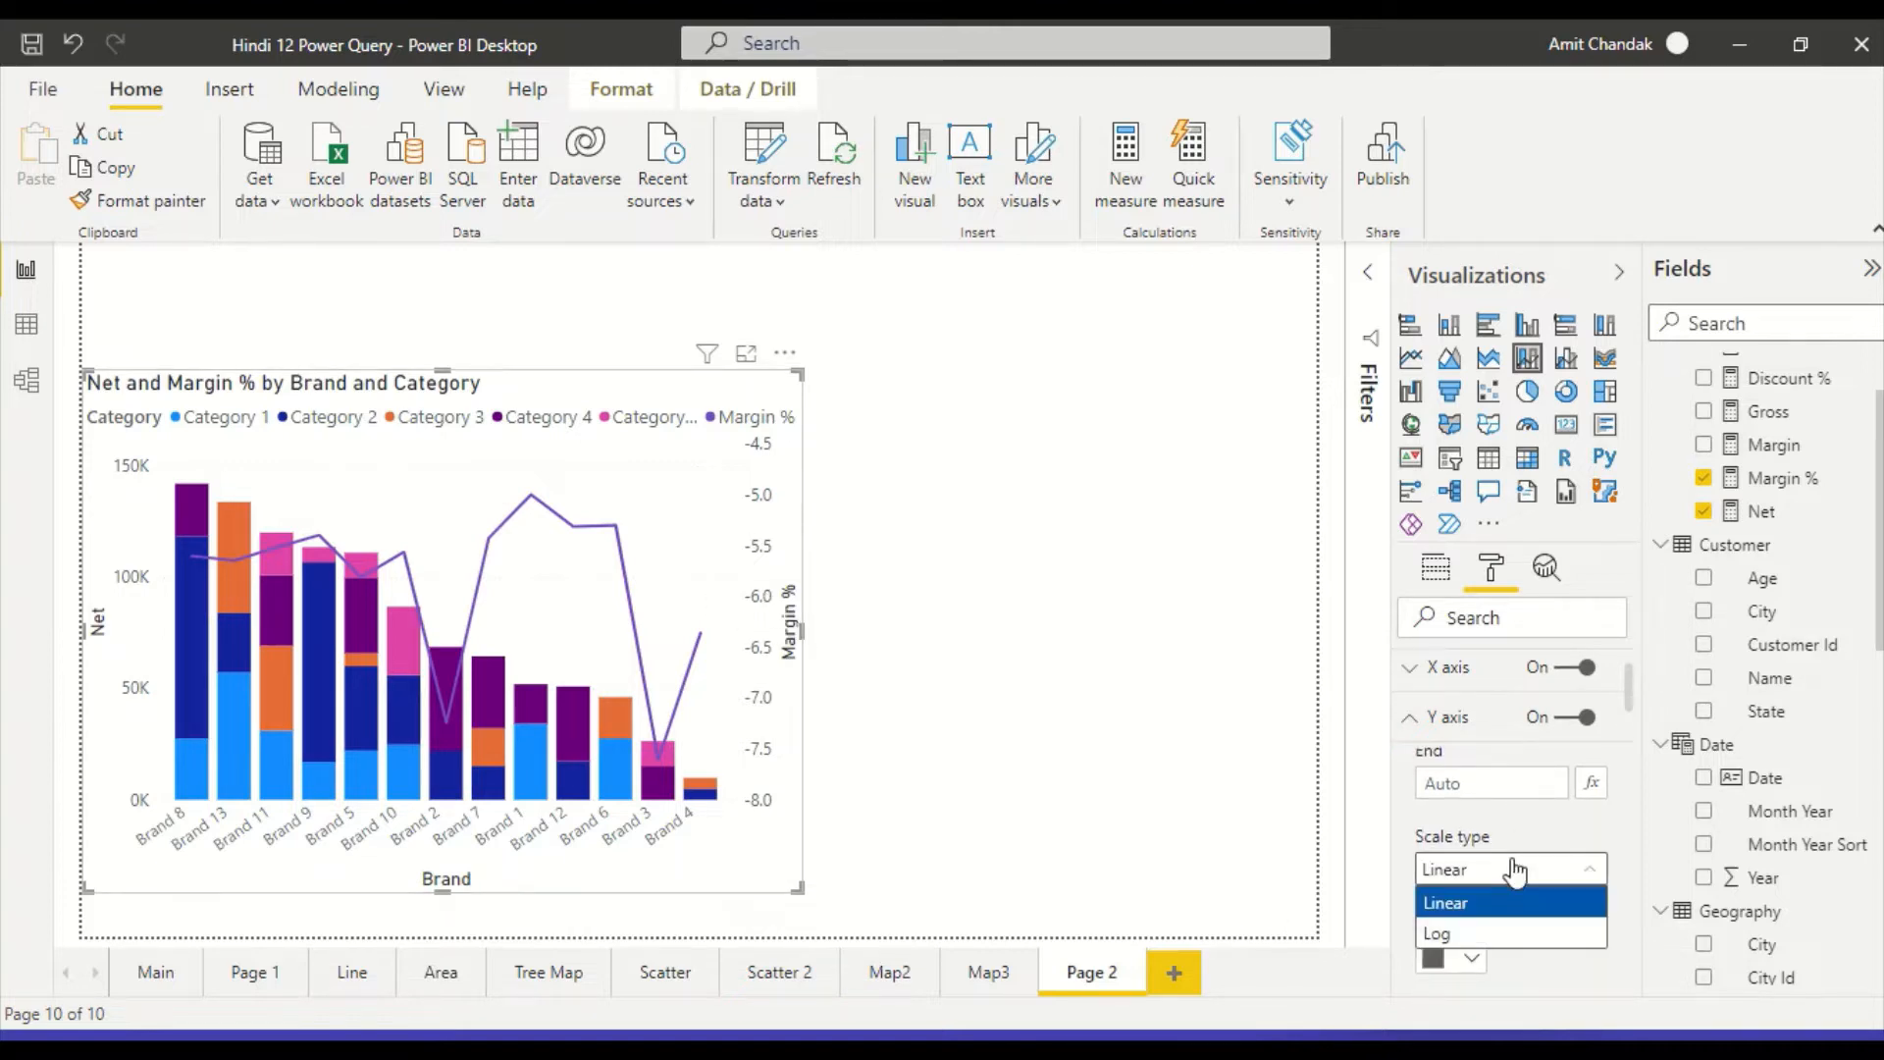
click(1489, 937)
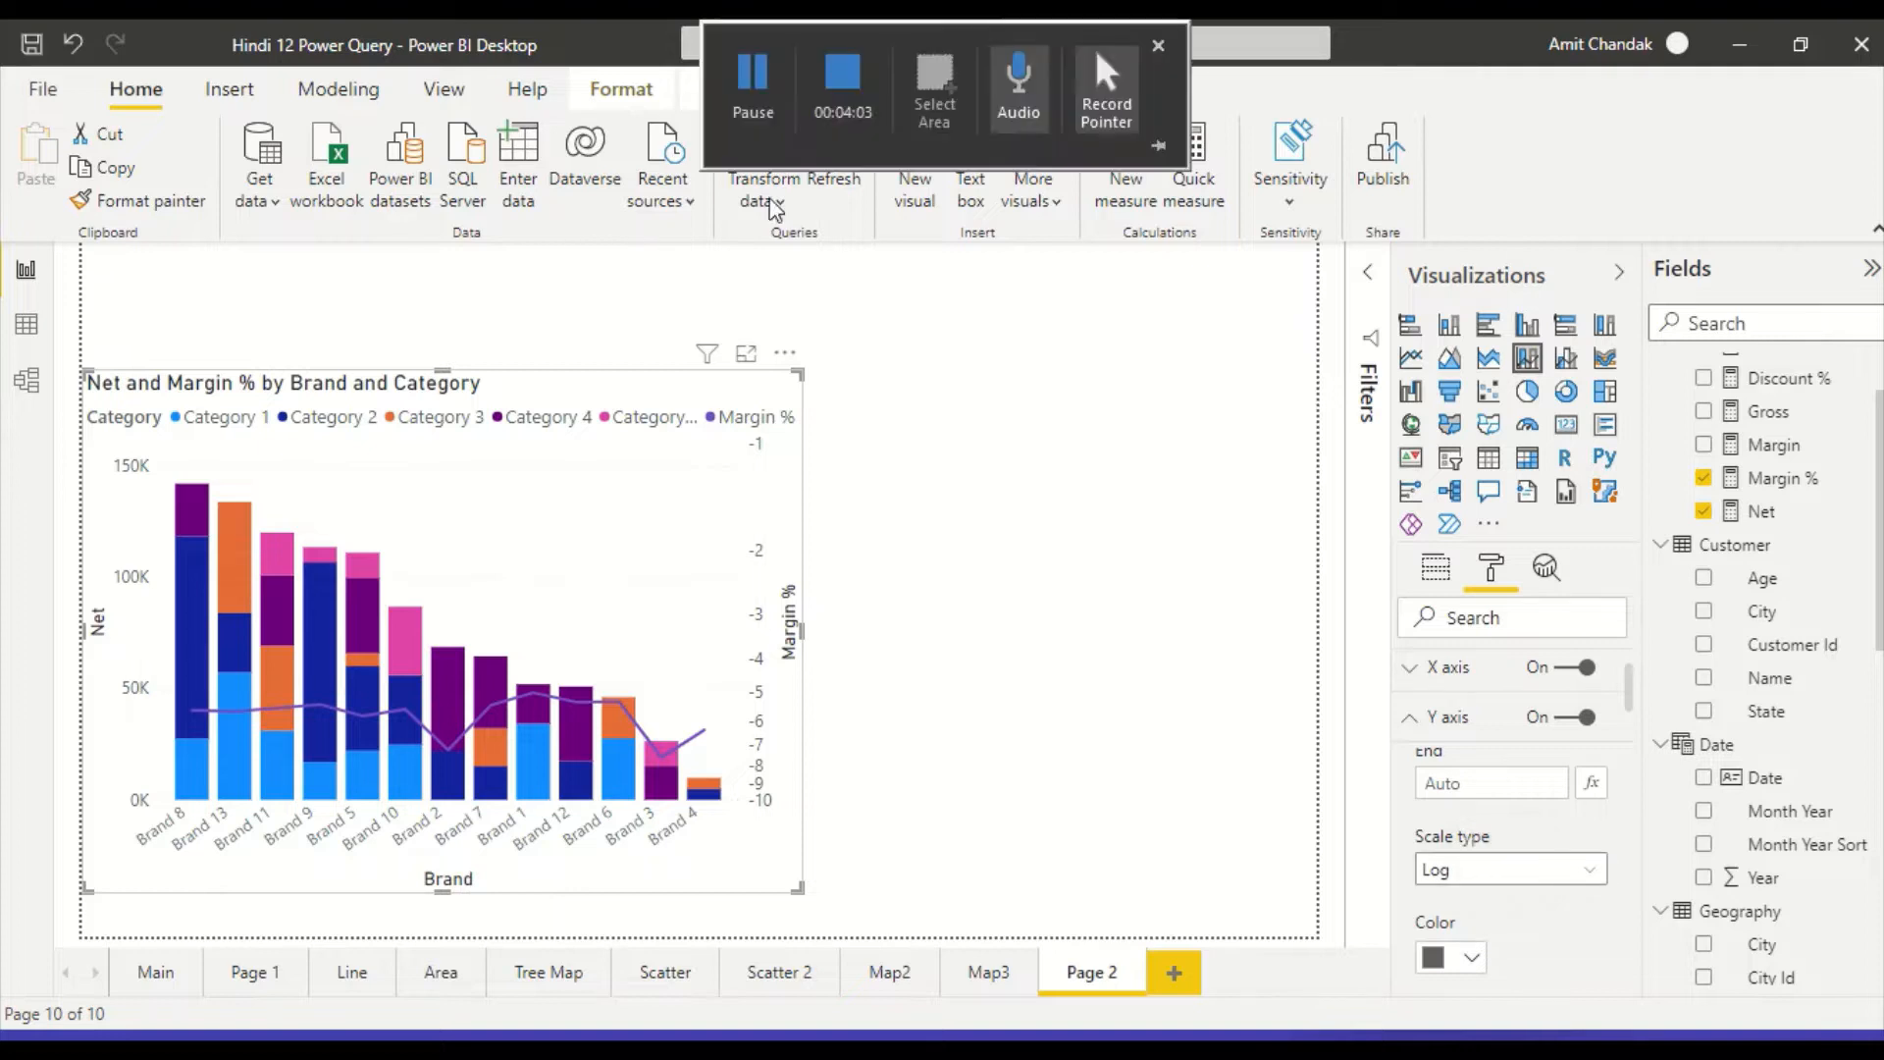
click(1548, 873)
click(1516, 901)
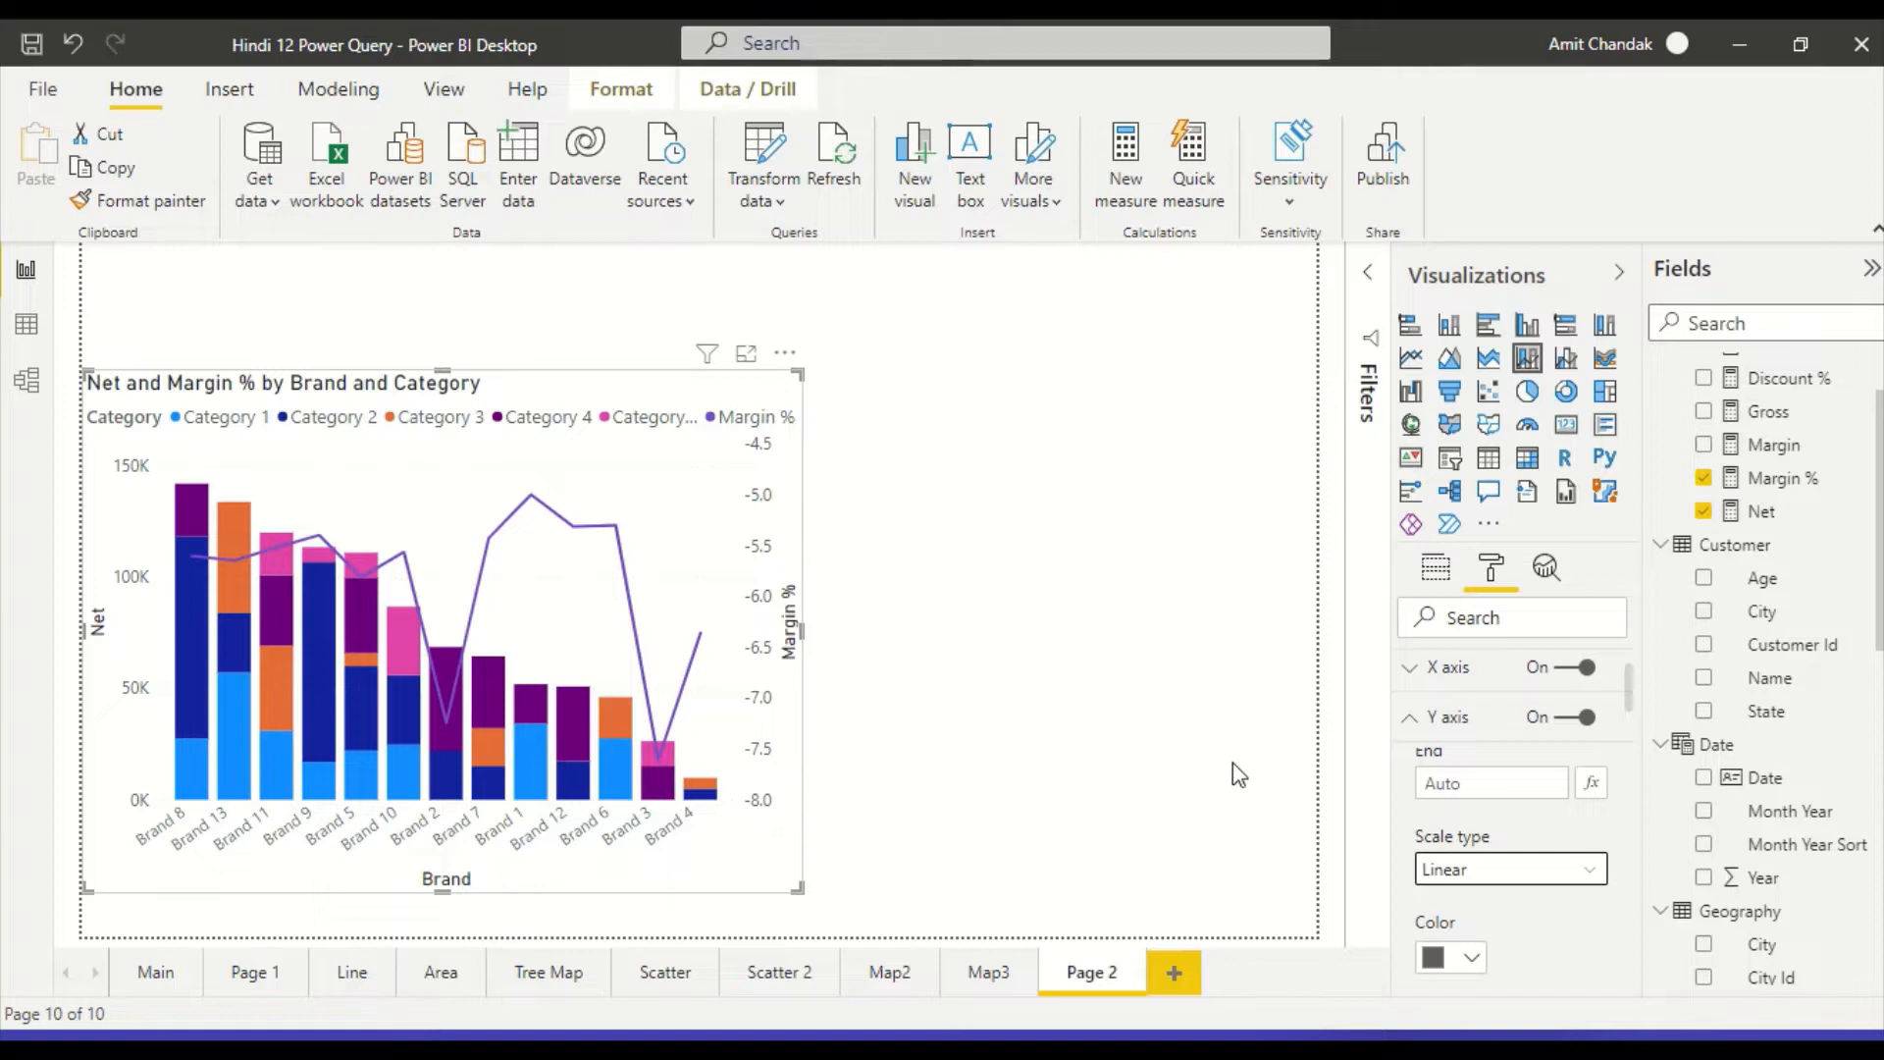
Examine the line Y axis's text and display unit options and the chart's data colors for Margin % and each category.
scroll(1464, 869, down, 2)
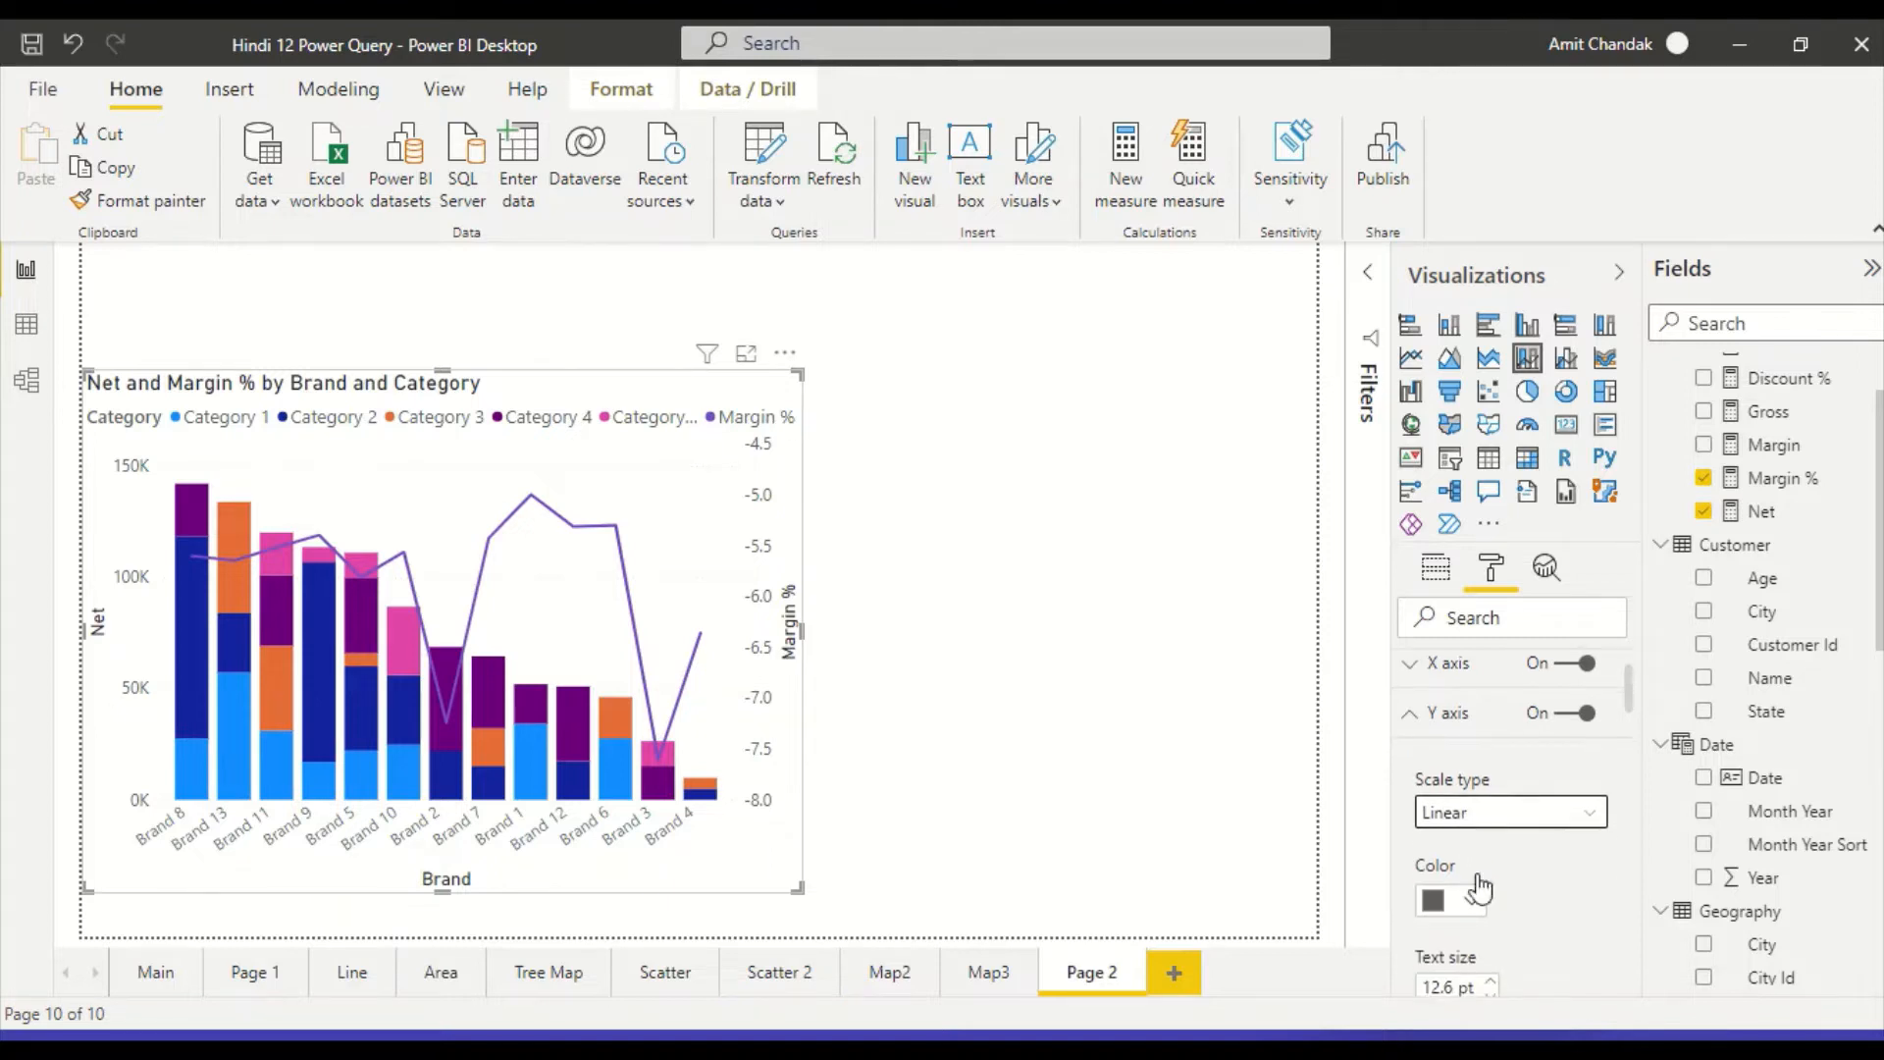
scroll(1482, 883, down, 4)
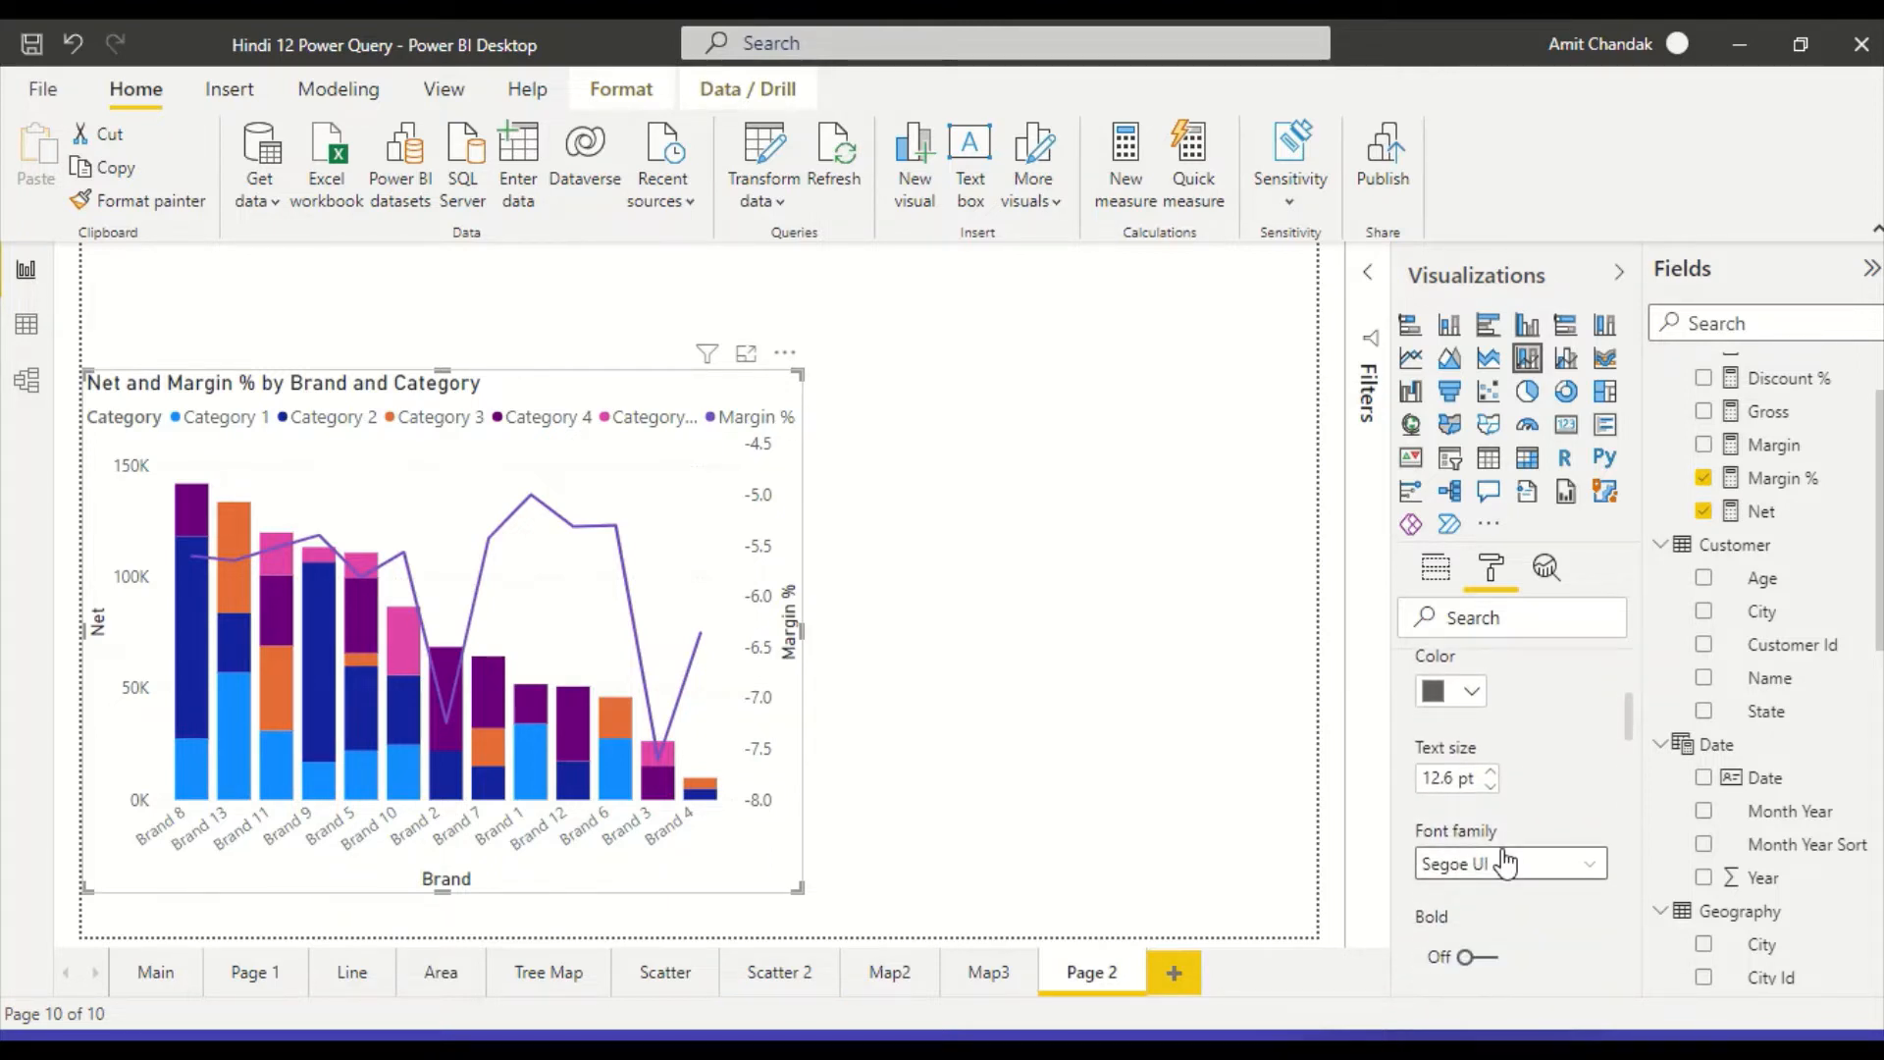
scroll(1504, 864, down, 7)
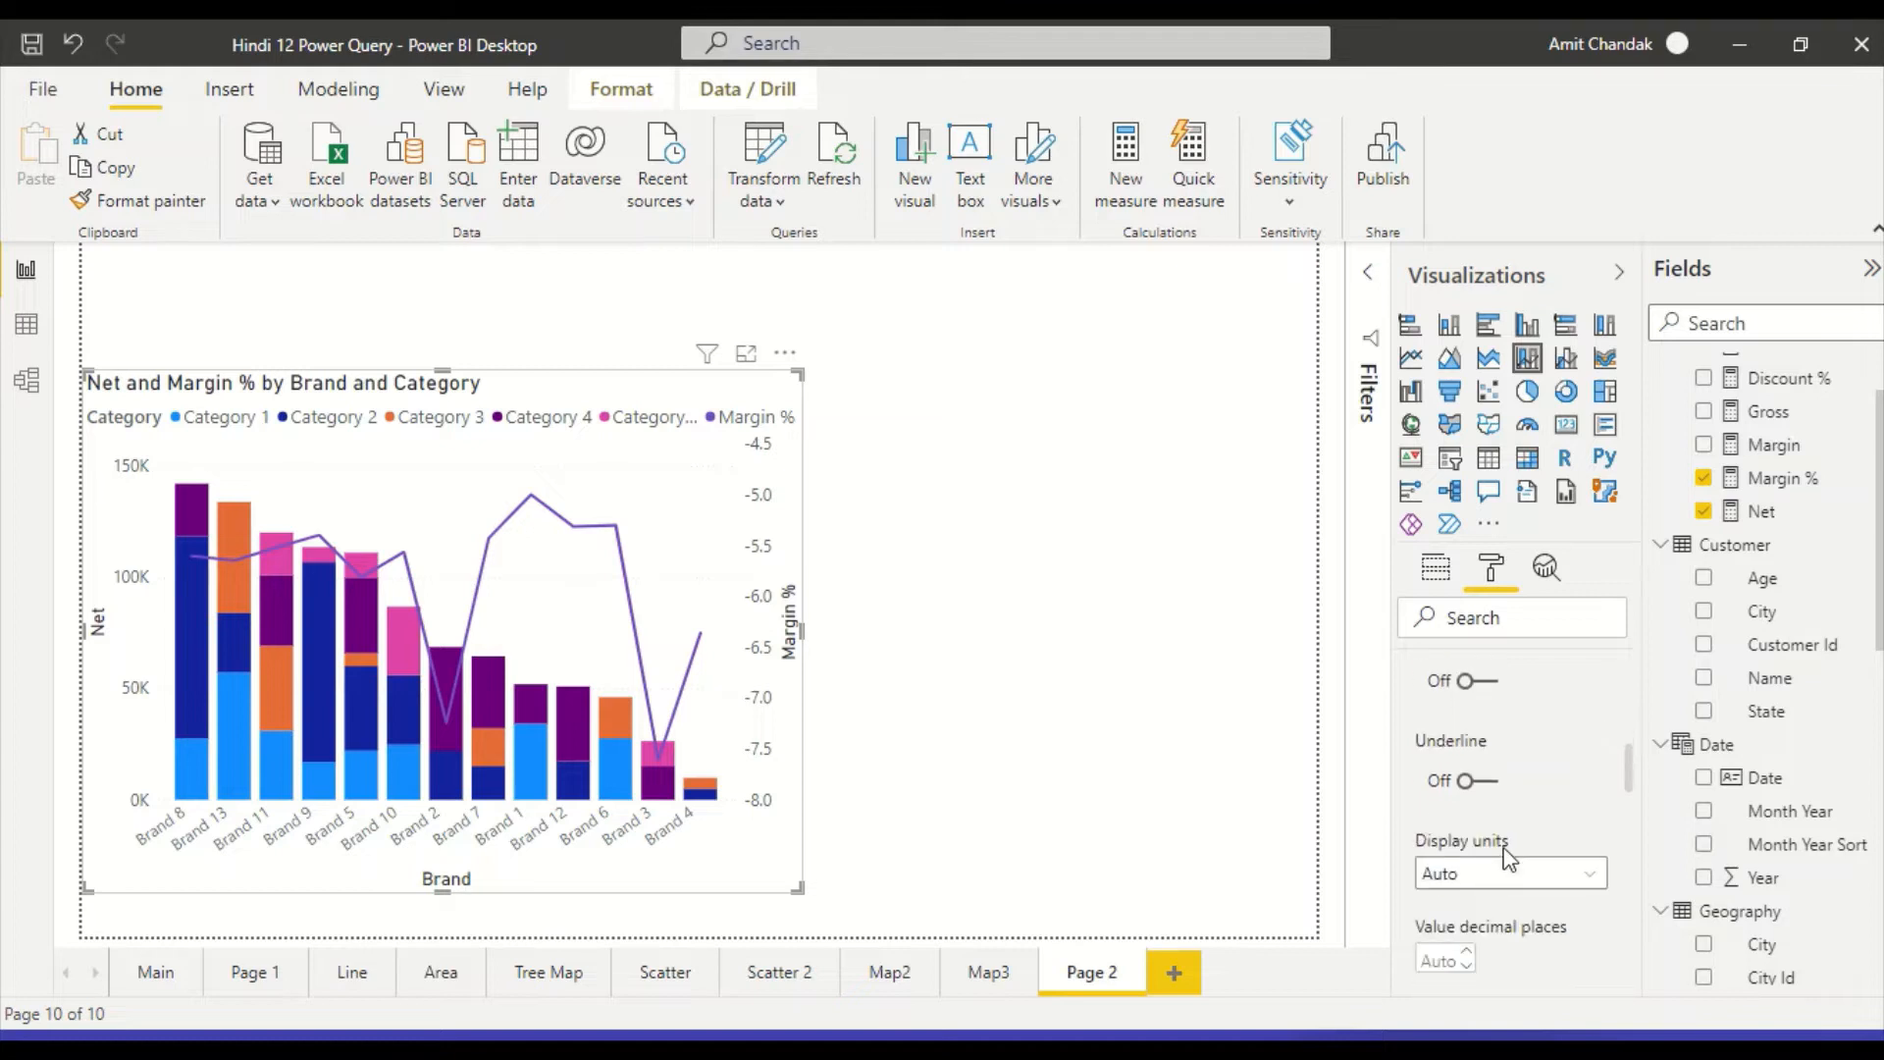
scroll(1510, 859, down, 2)
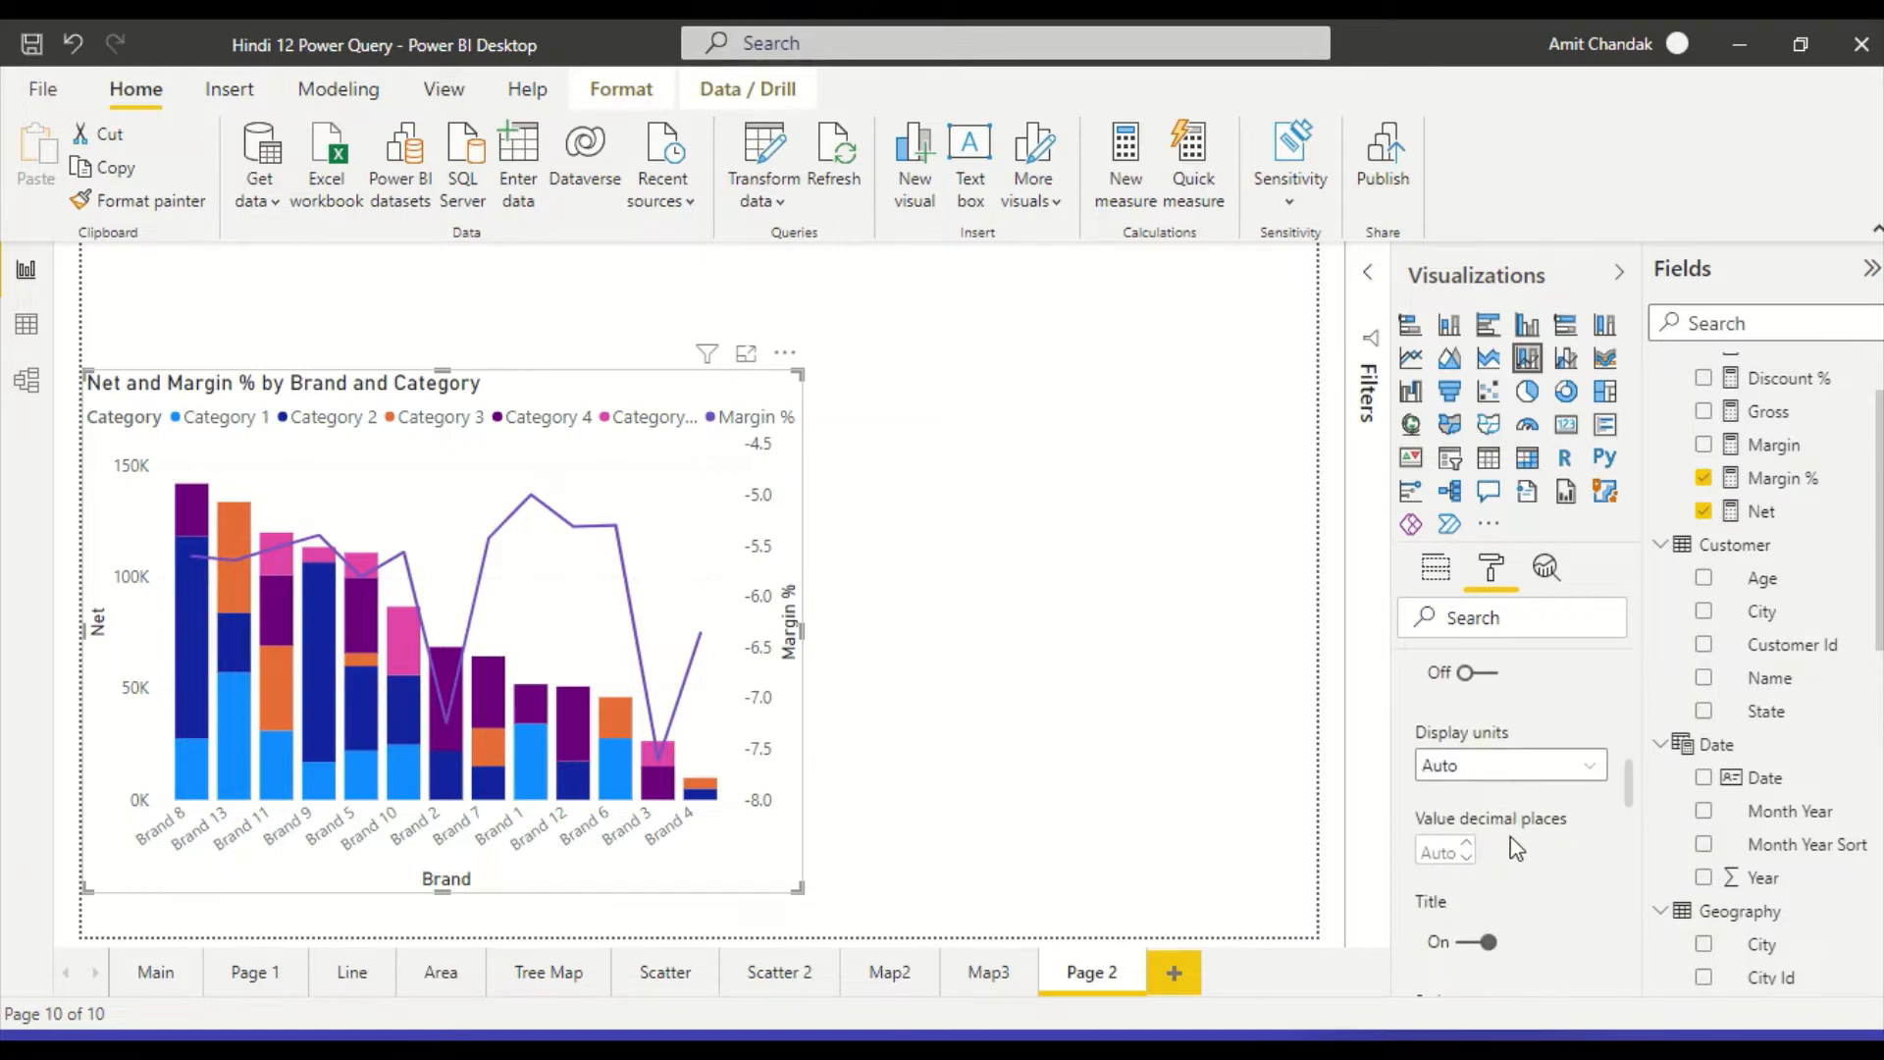
click(1438, 574)
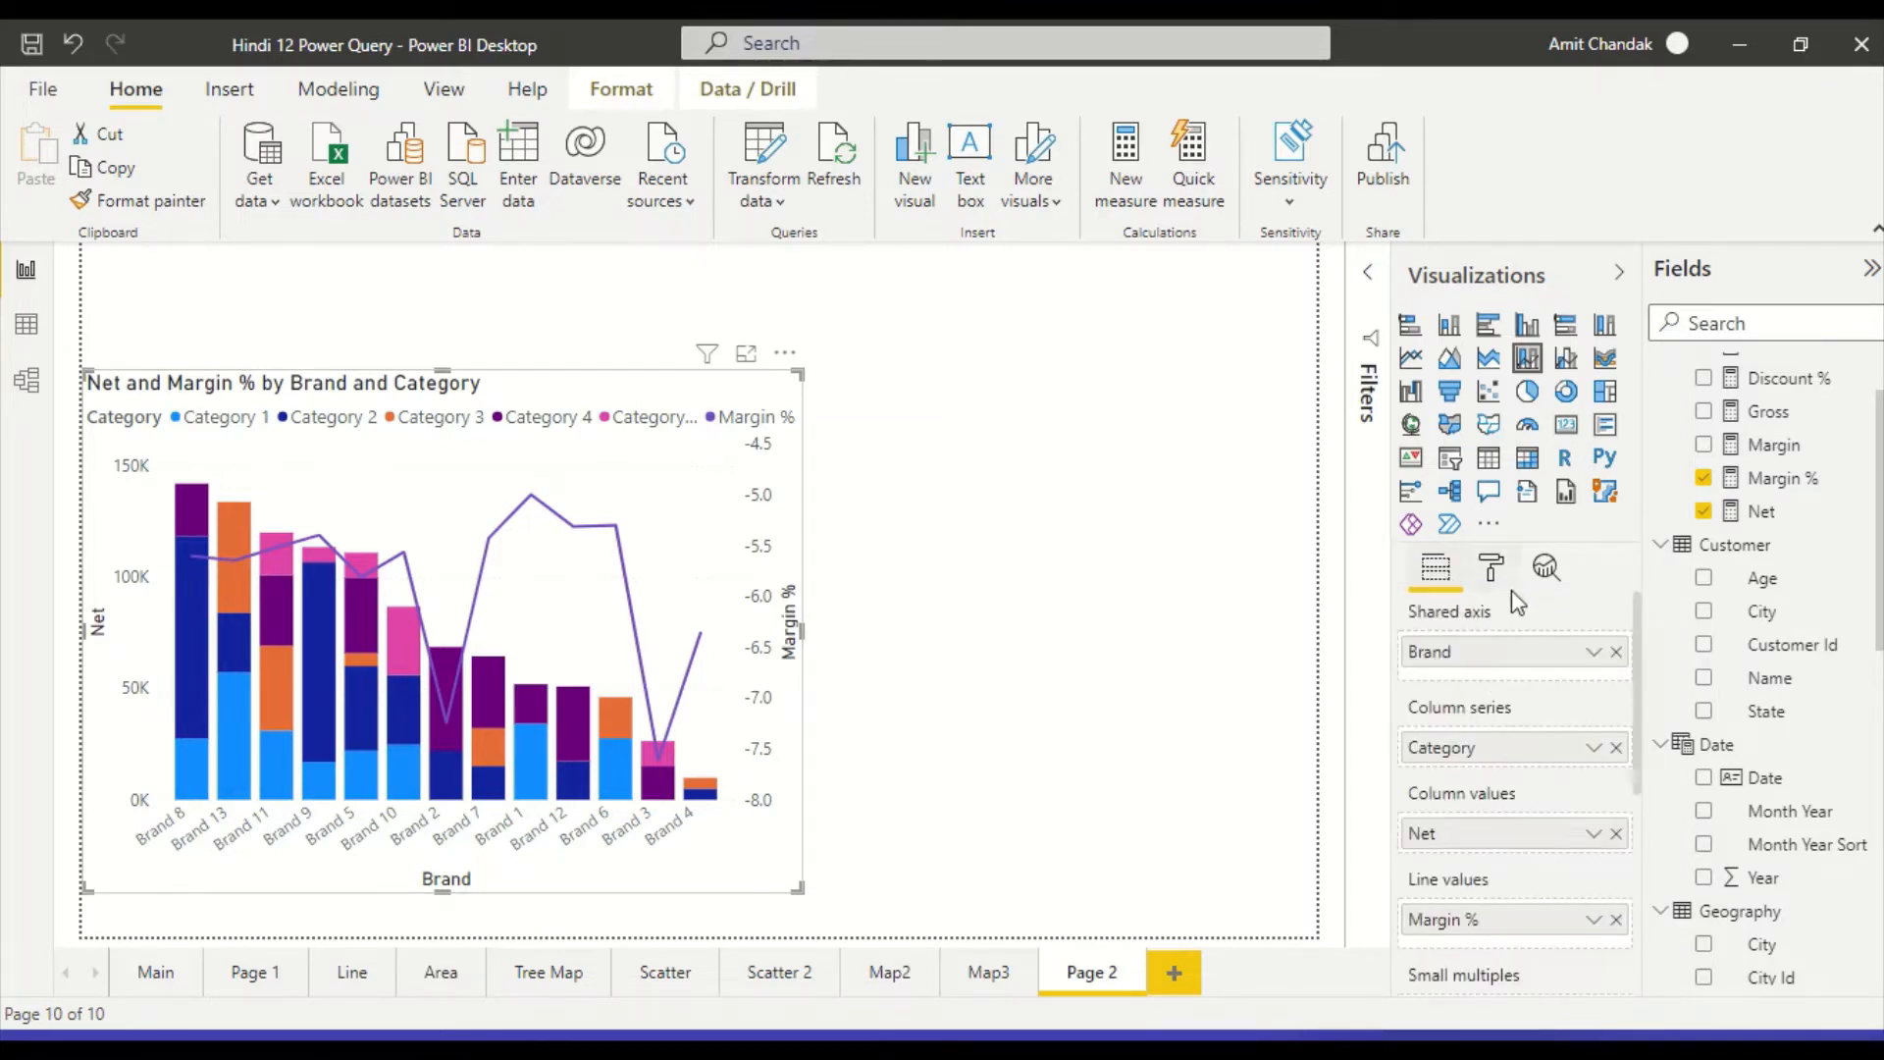
click(1493, 573)
scroll(1477, 830, down, 1)
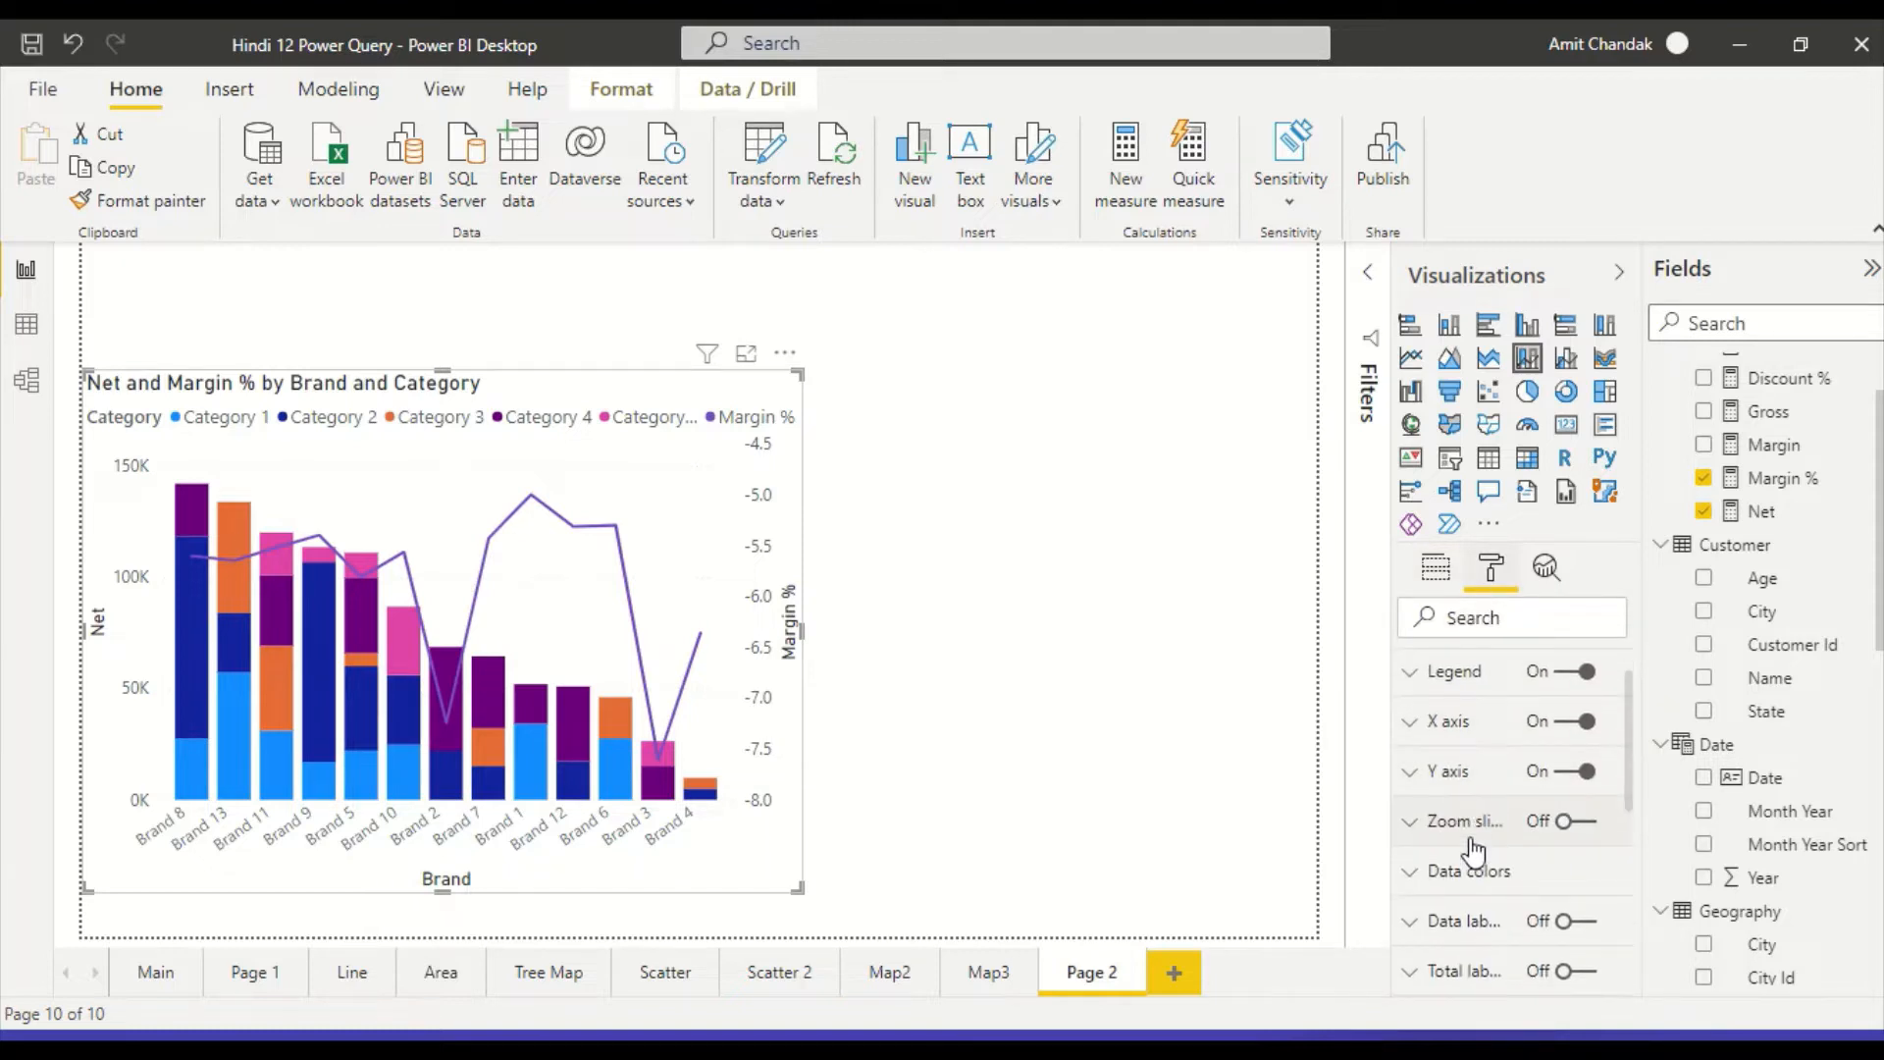
click(1472, 870)
scroll(1517, 803, down, 2)
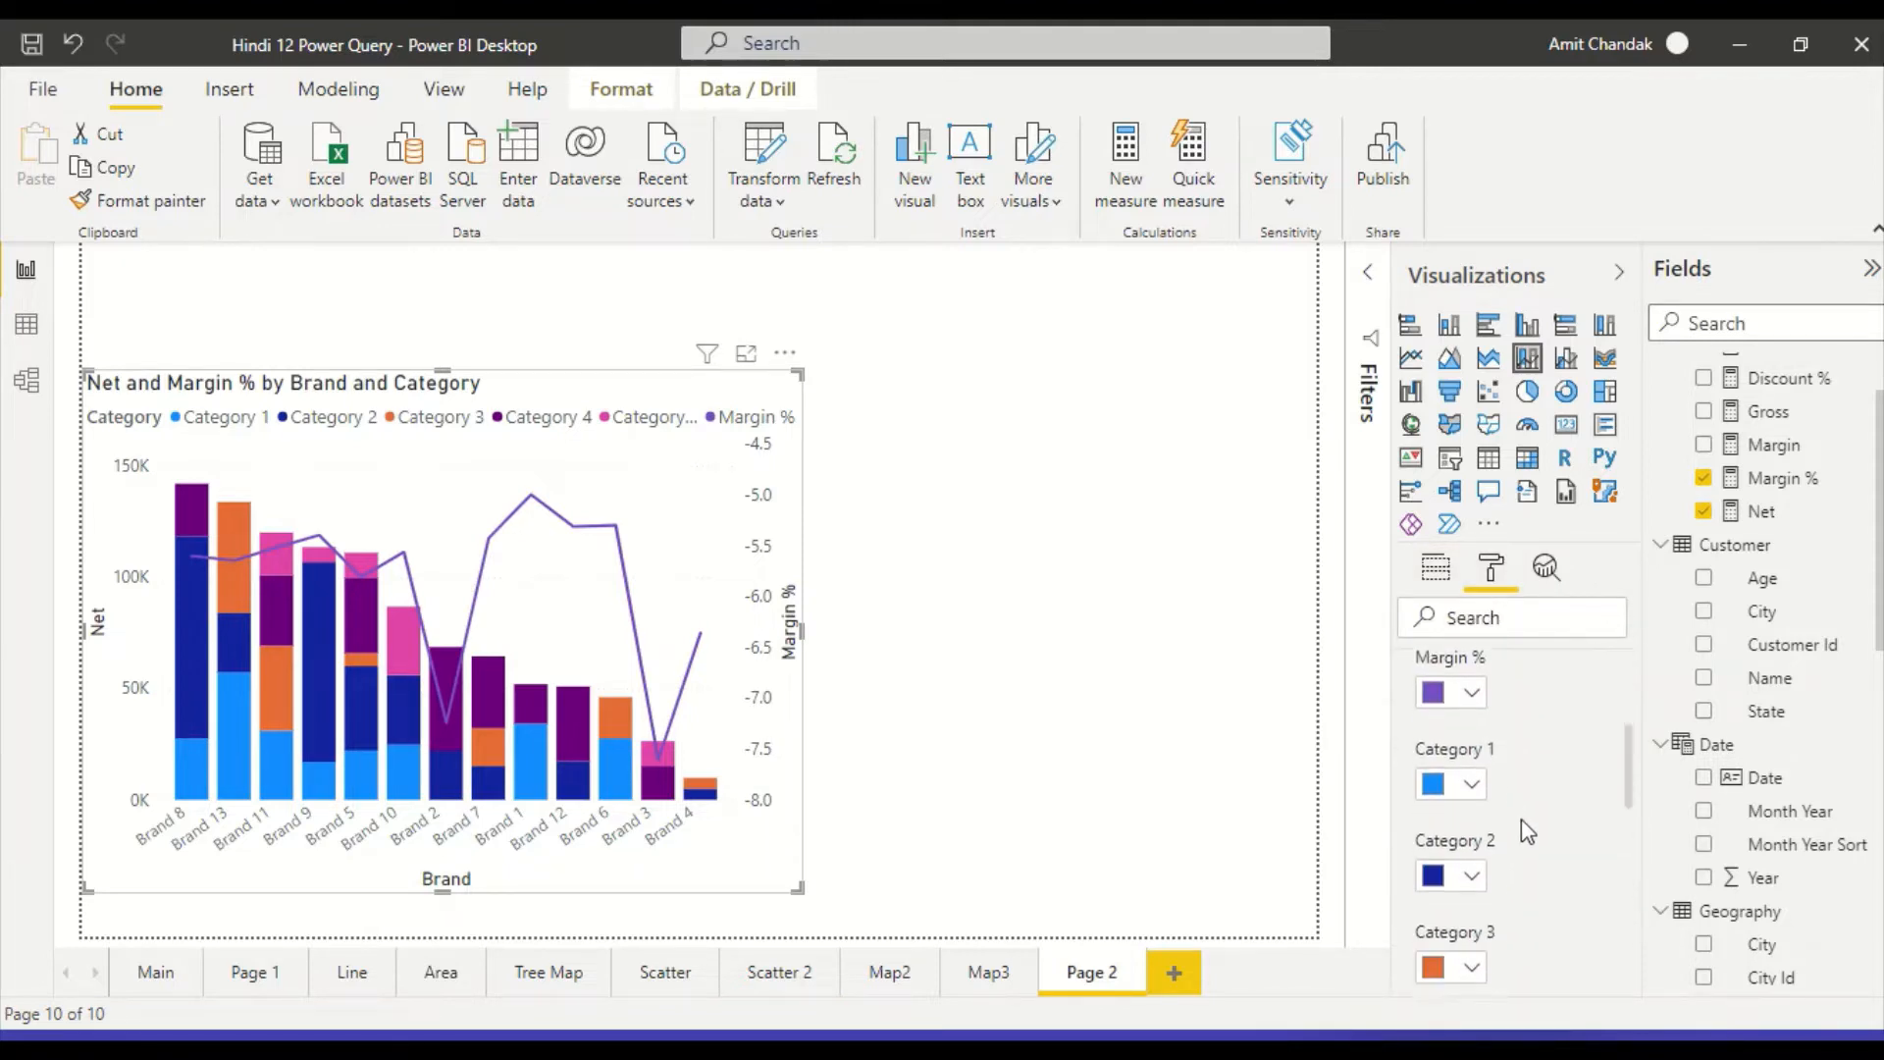
scroll(1516, 825, down, 3)
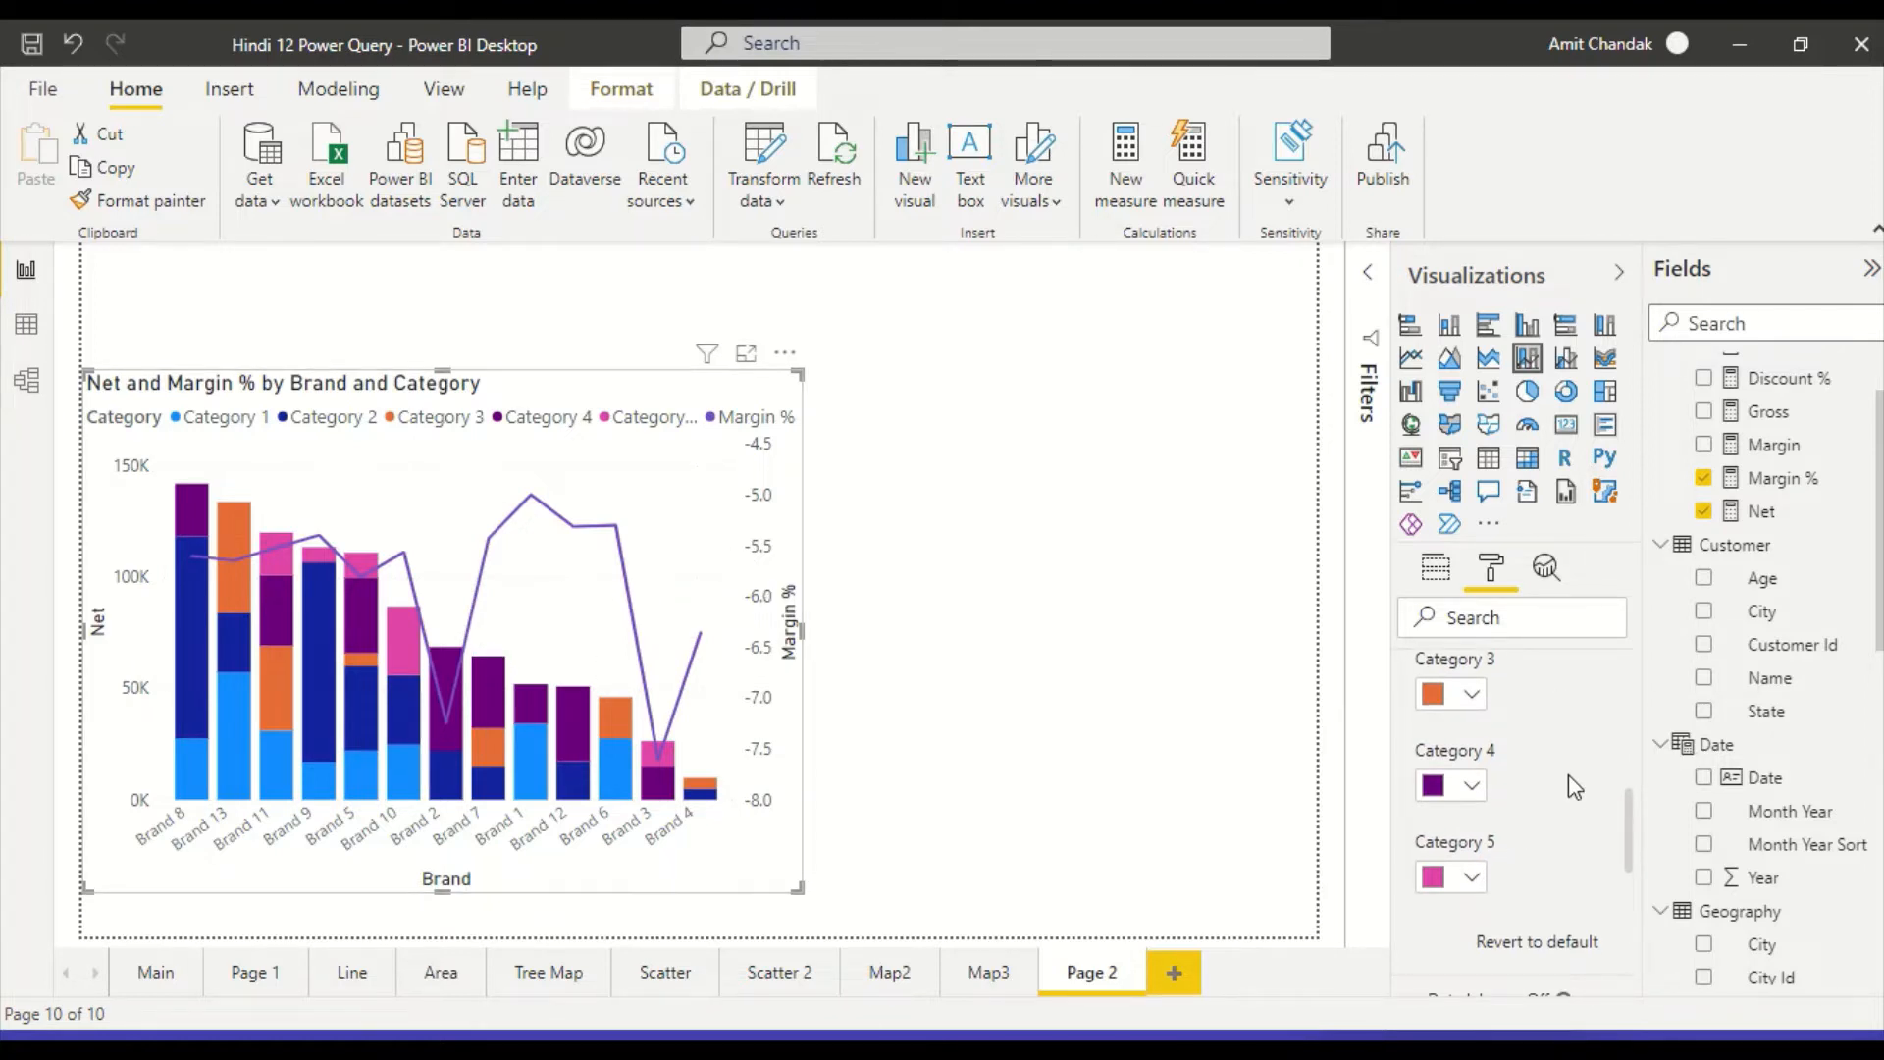
scroll(1568, 773, up, 3)
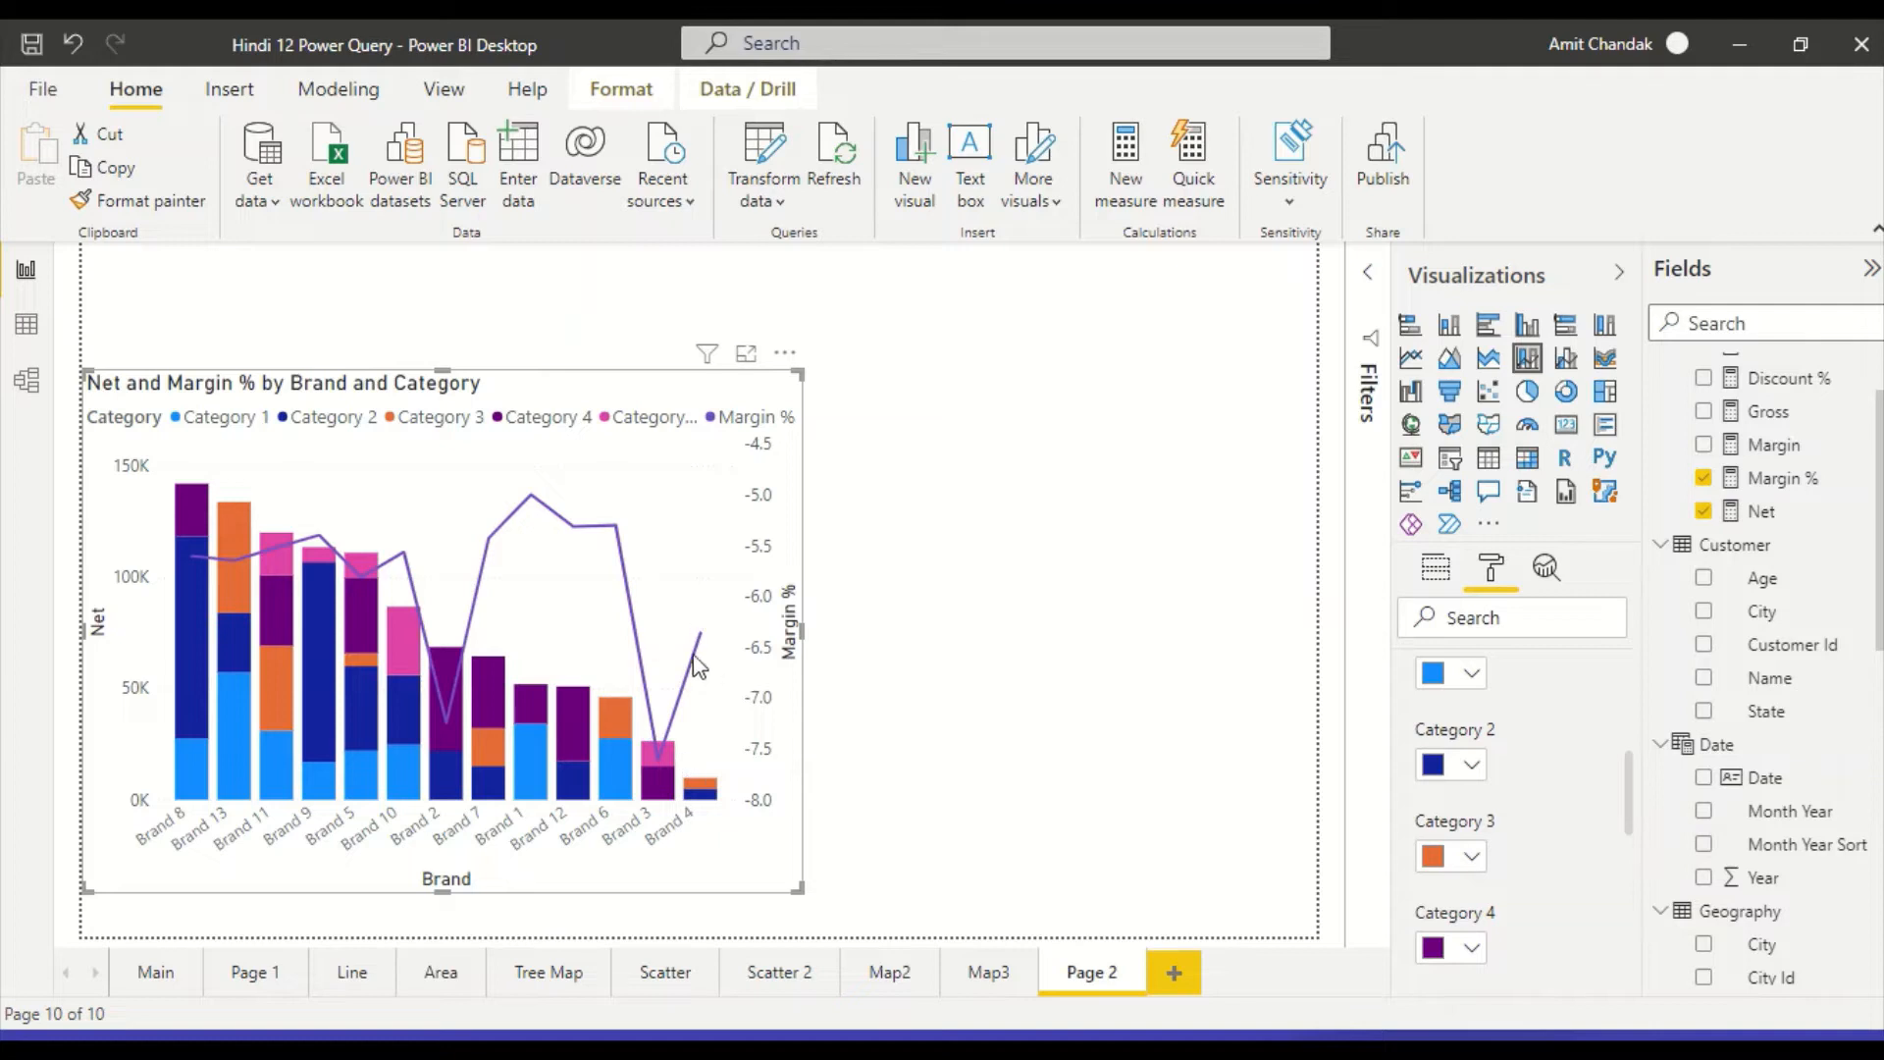
Replace Margin % with Gross as the chart's line value.
scroll(1541, 780, down, 3)
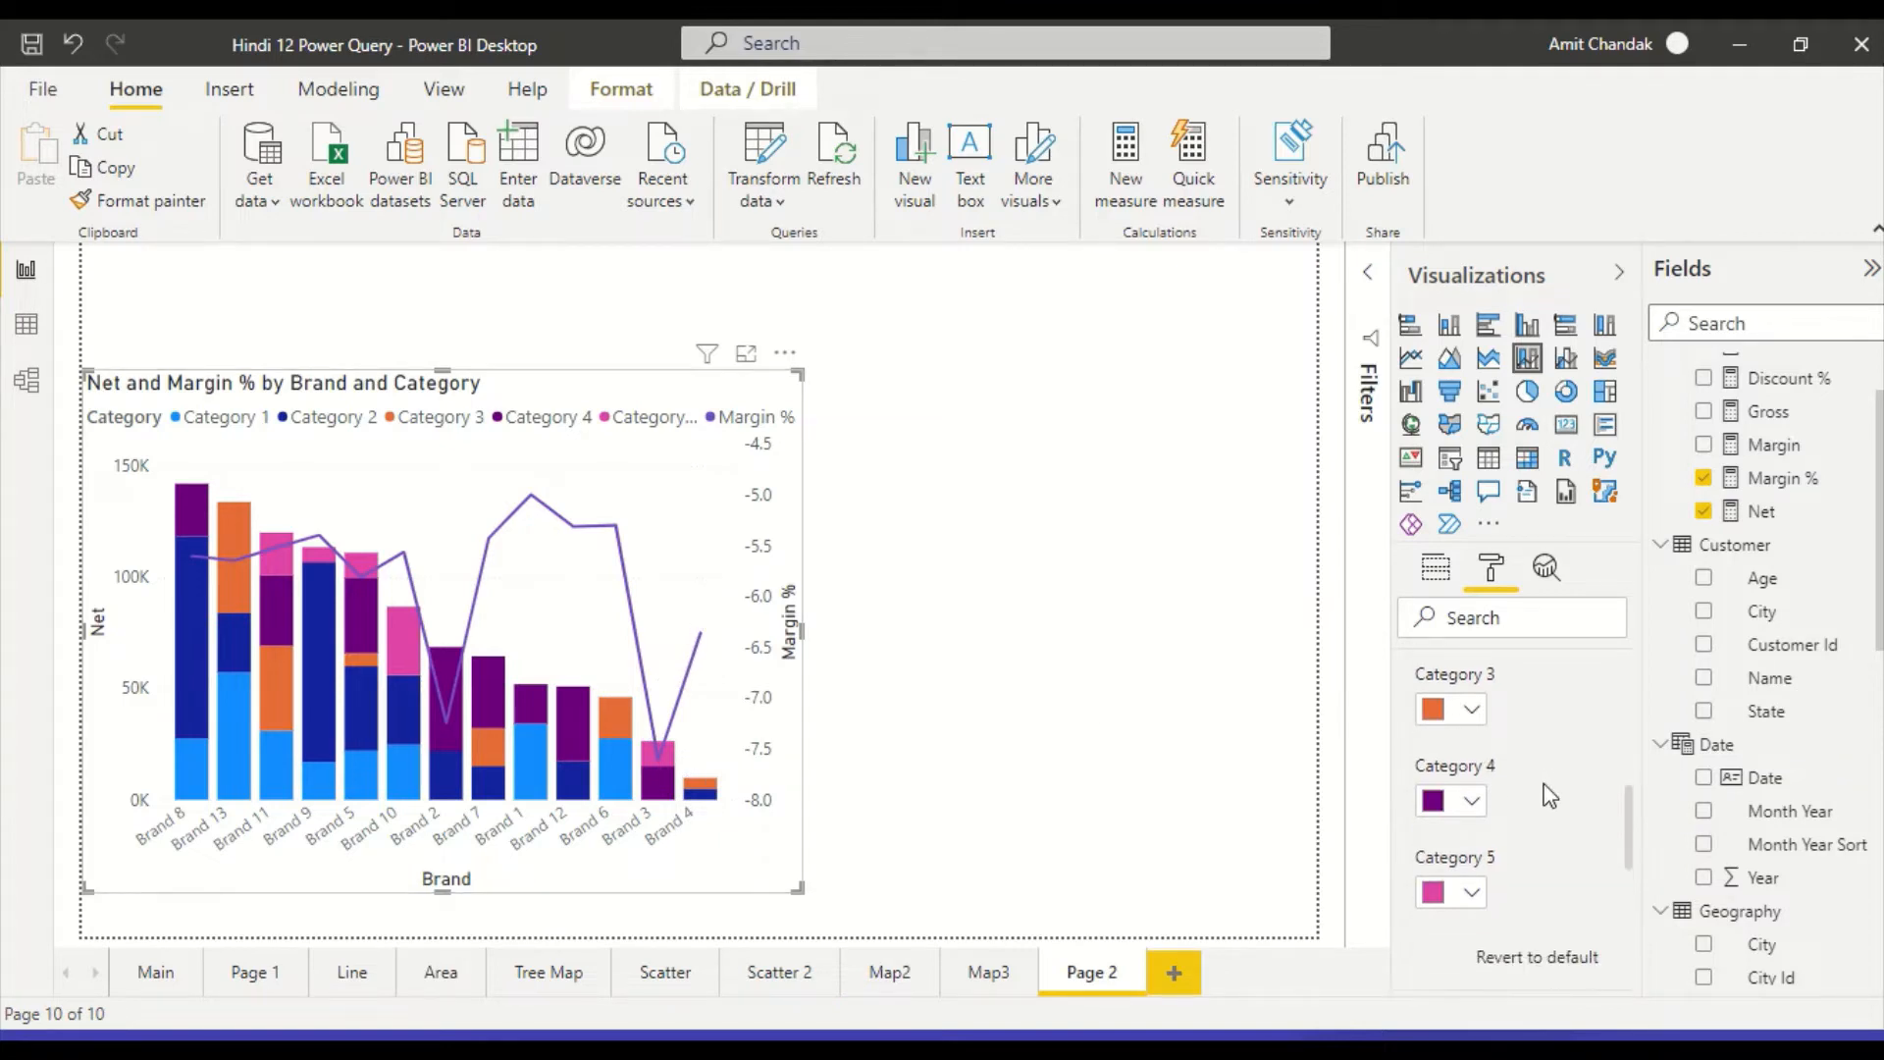
scroll(1541, 779, up, 5)
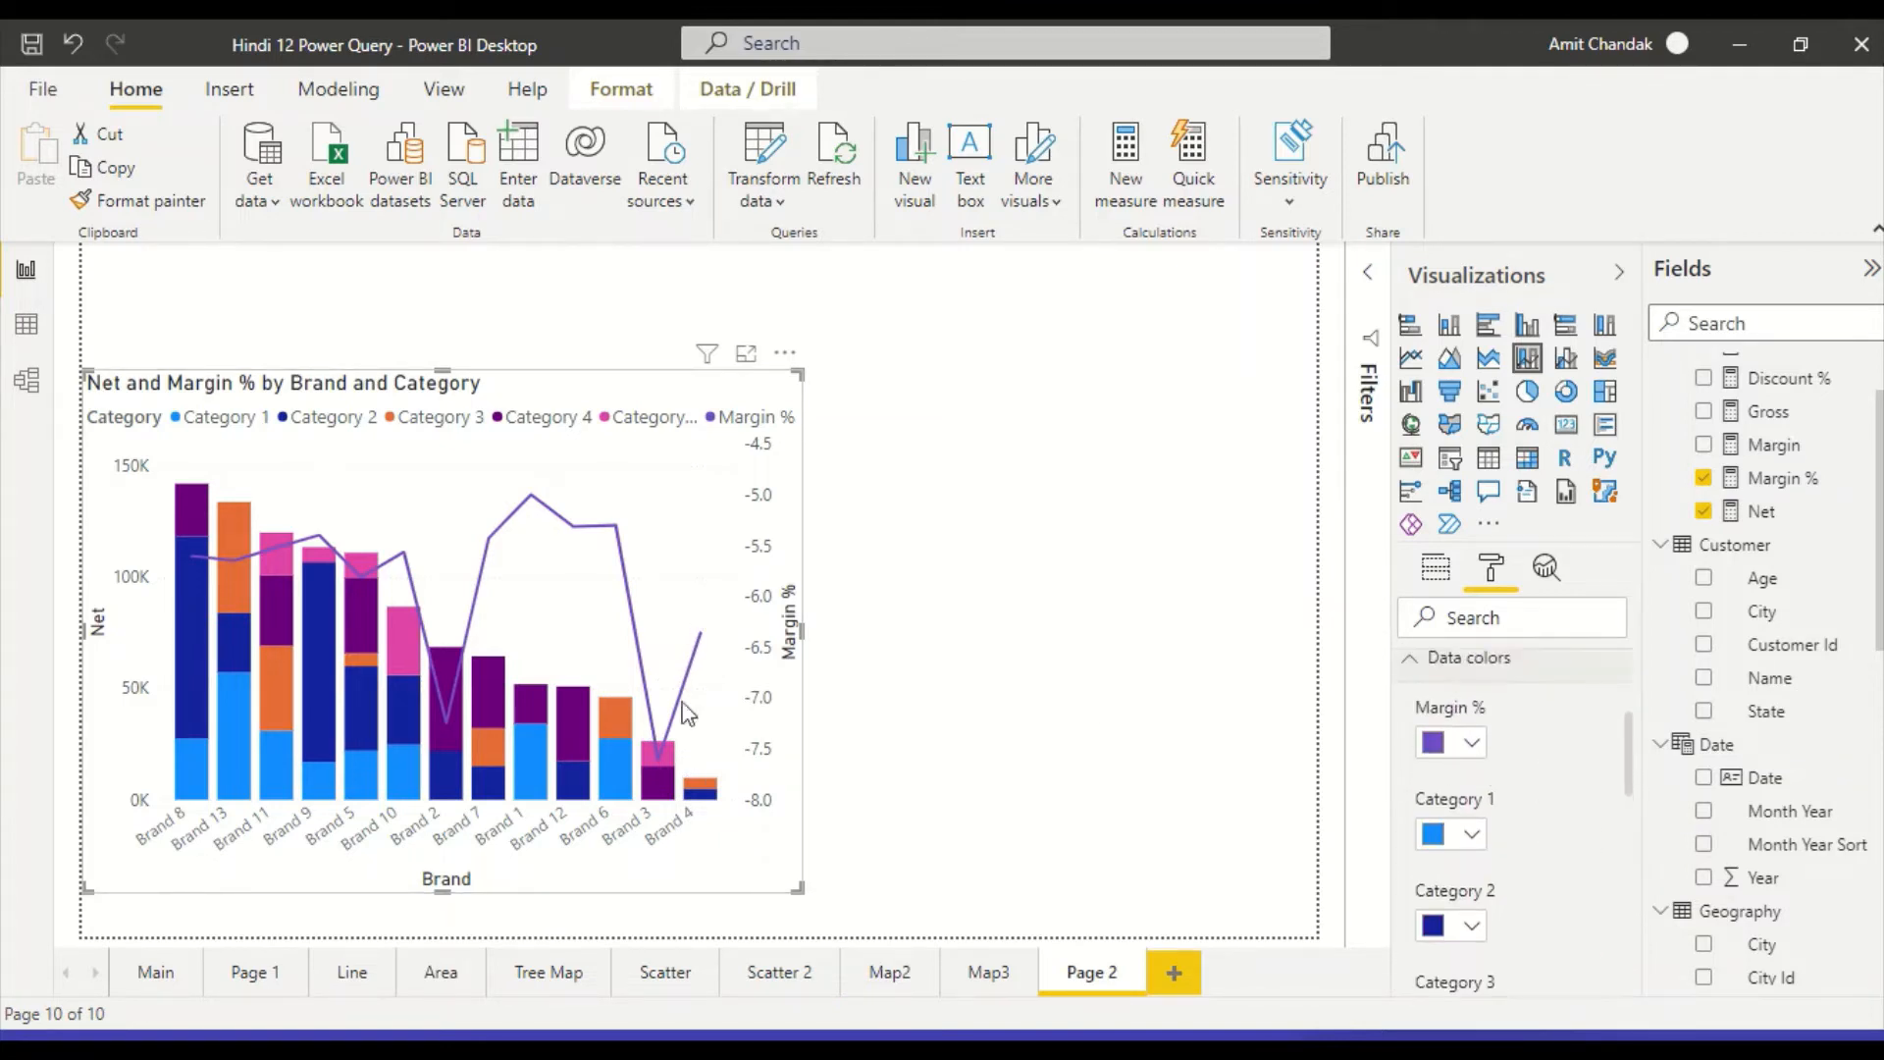
scroll(1555, 673, up, 2)
click(1436, 567)
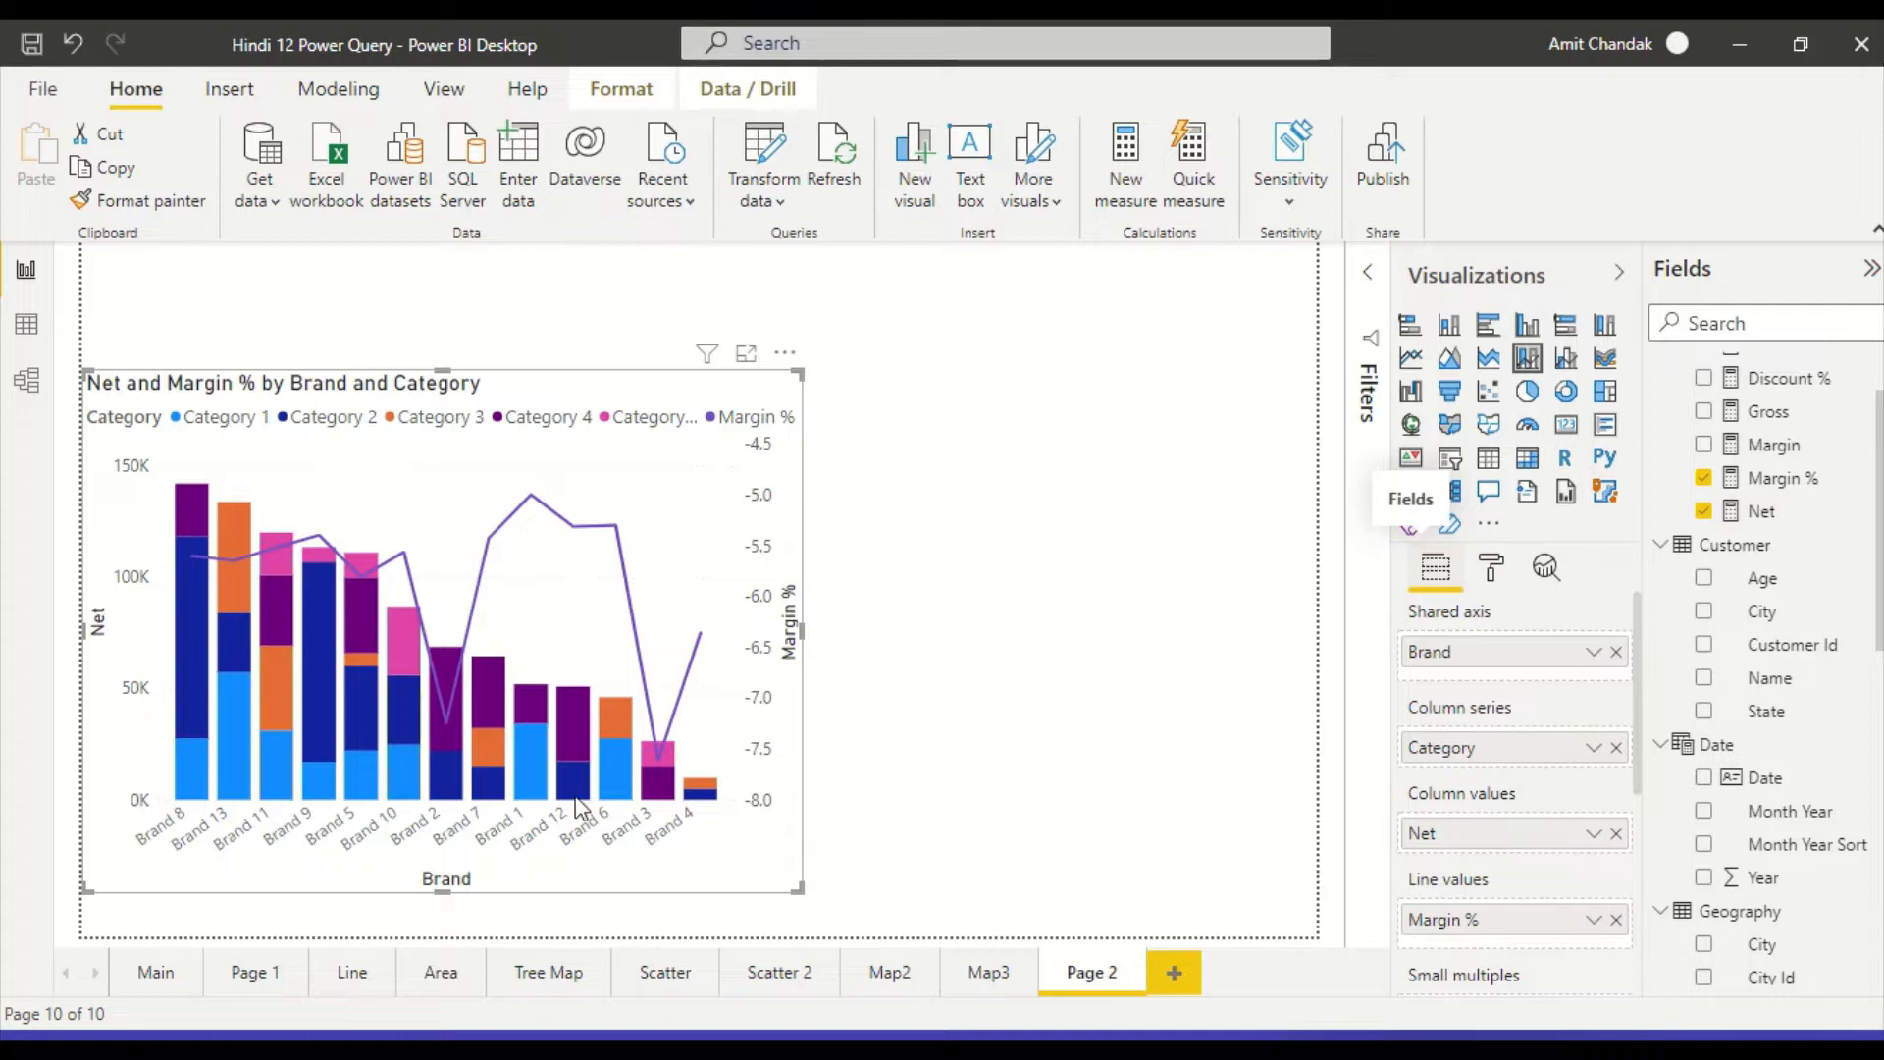
click(1616, 919)
drag(1794, 429, 1541, 916)
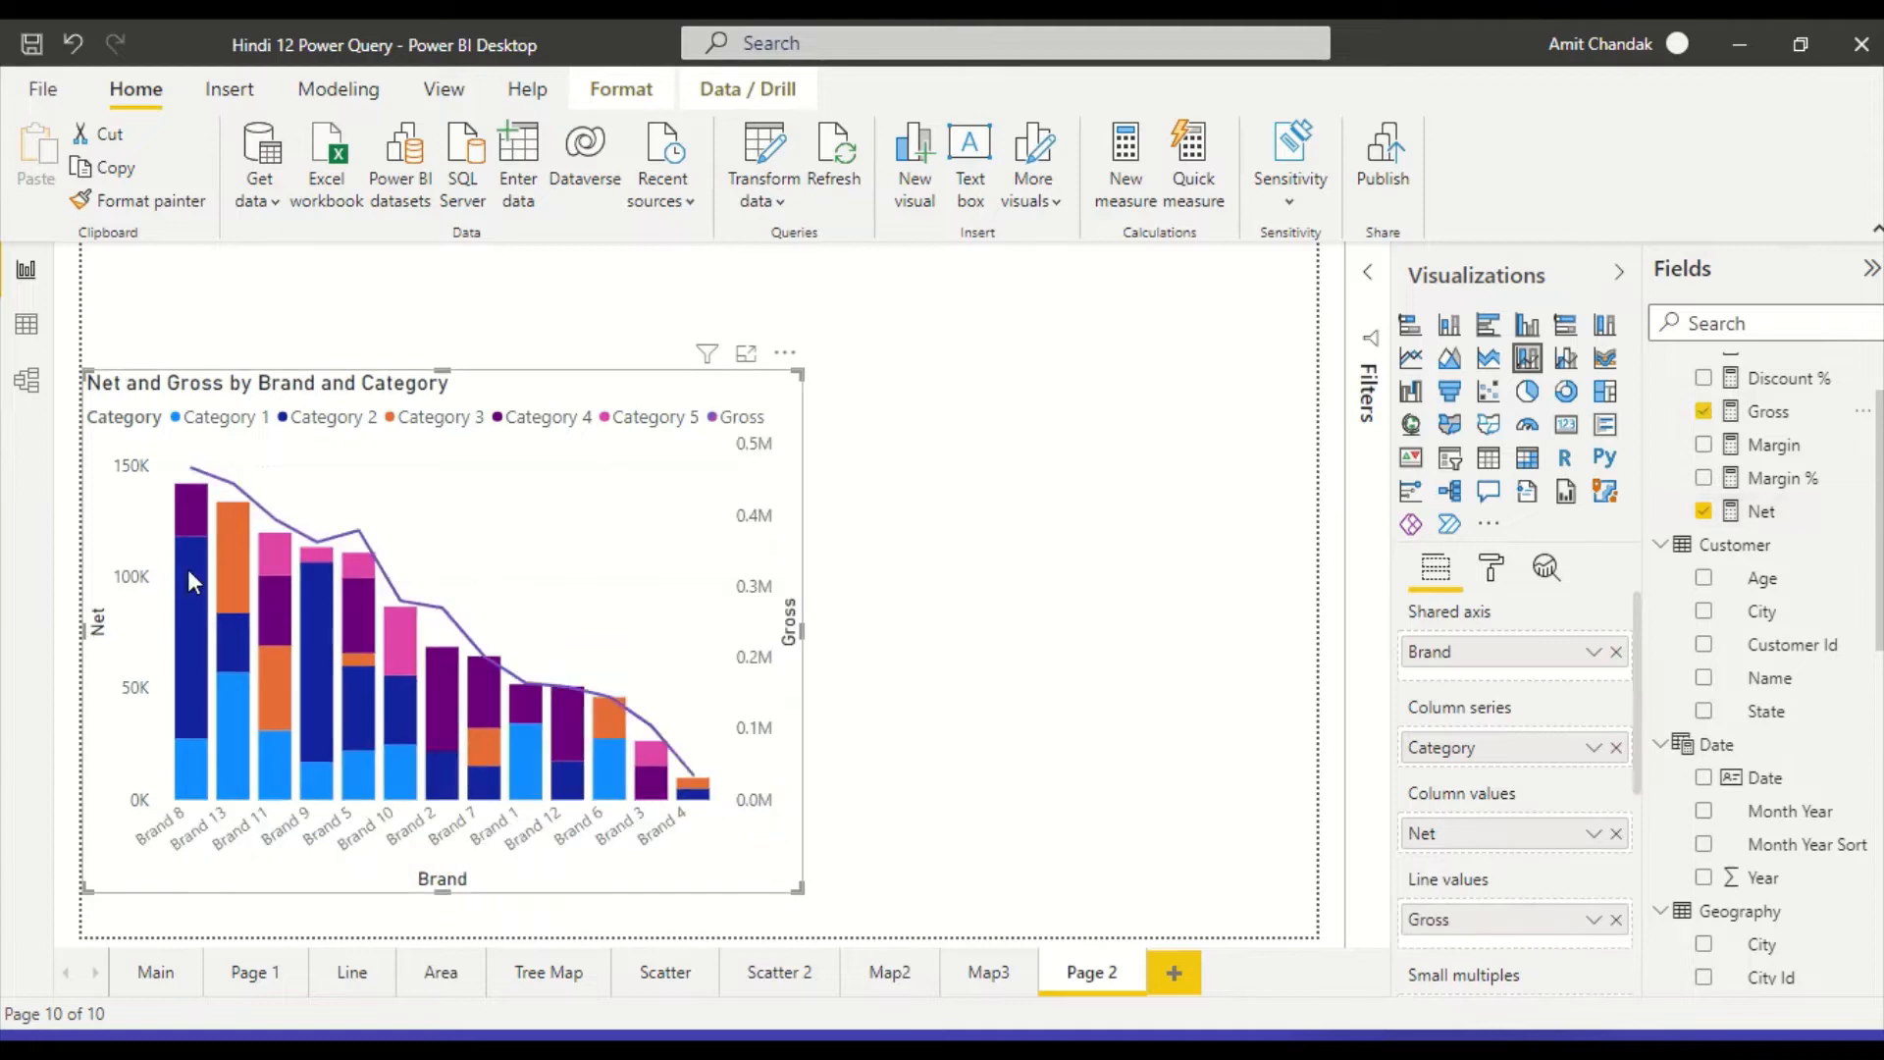
Switch off the secondary Y axis of the Net and Gross chart.
click(1496, 573)
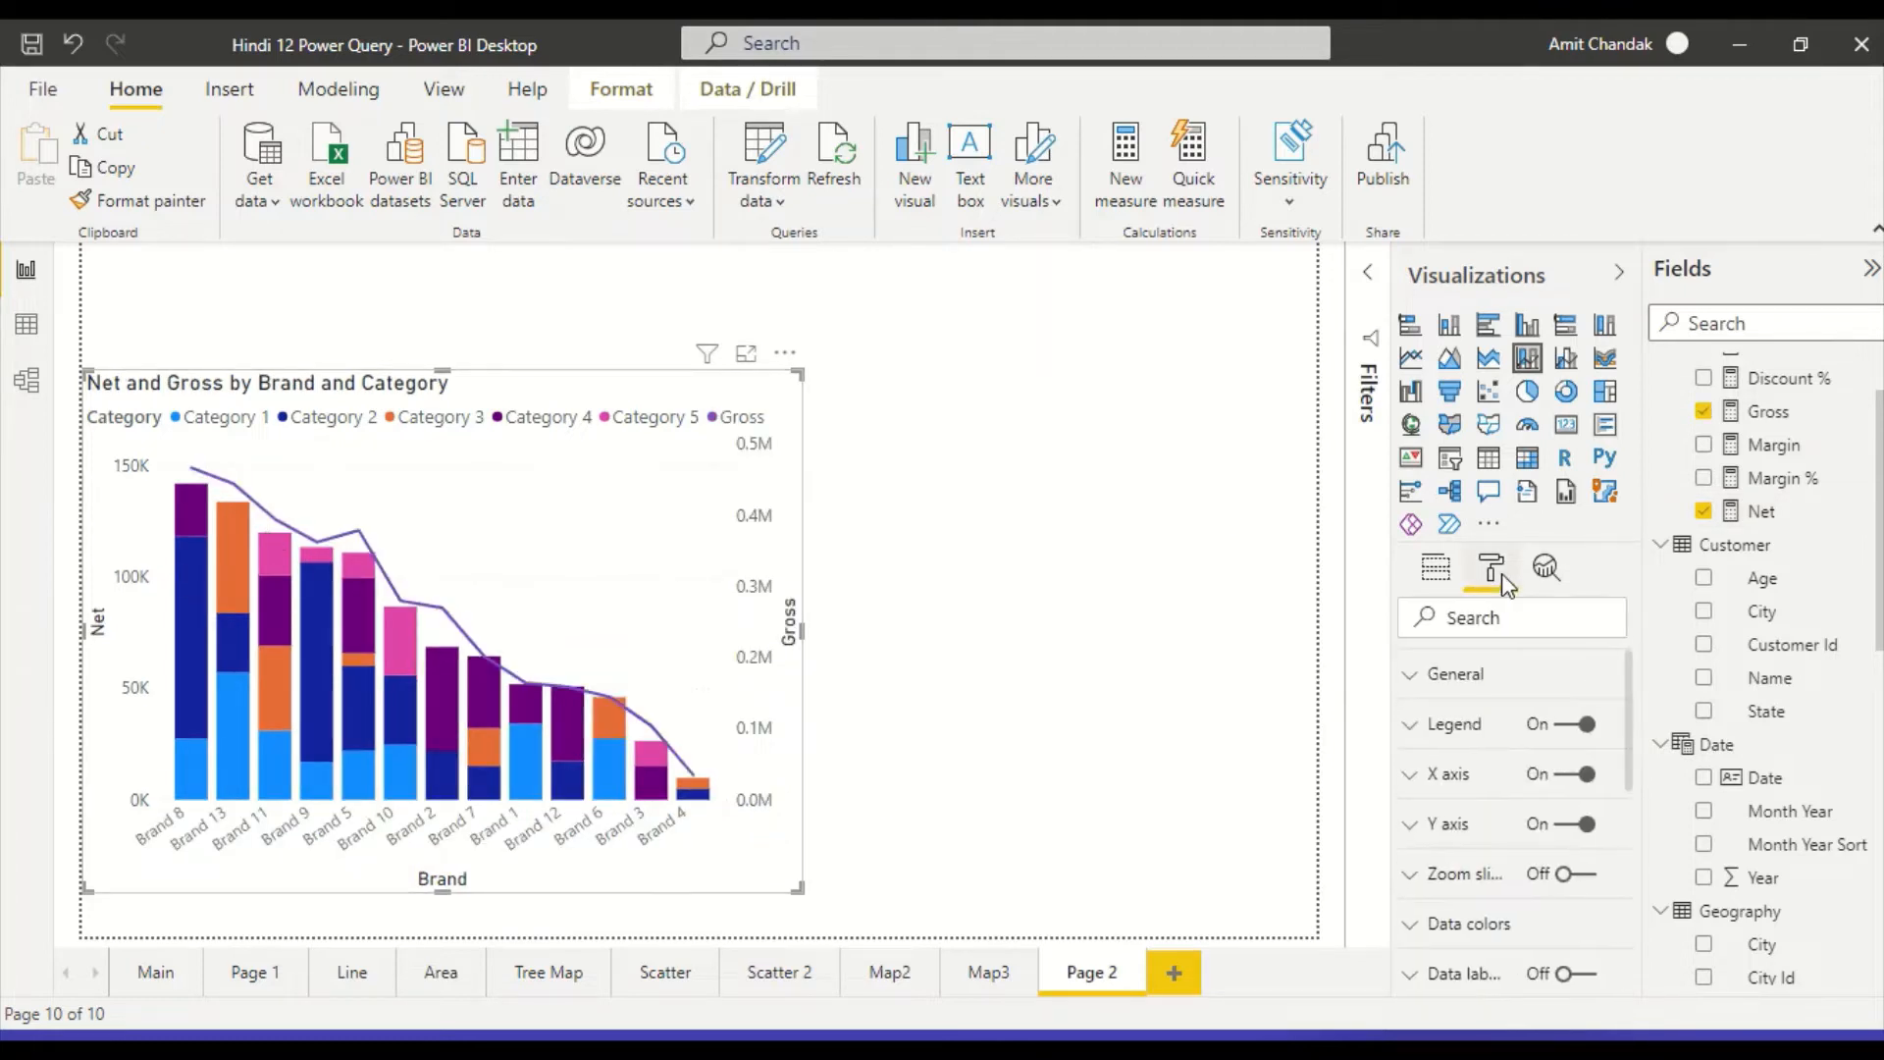
click(1479, 836)
scroll(1501, 836, down, 3)
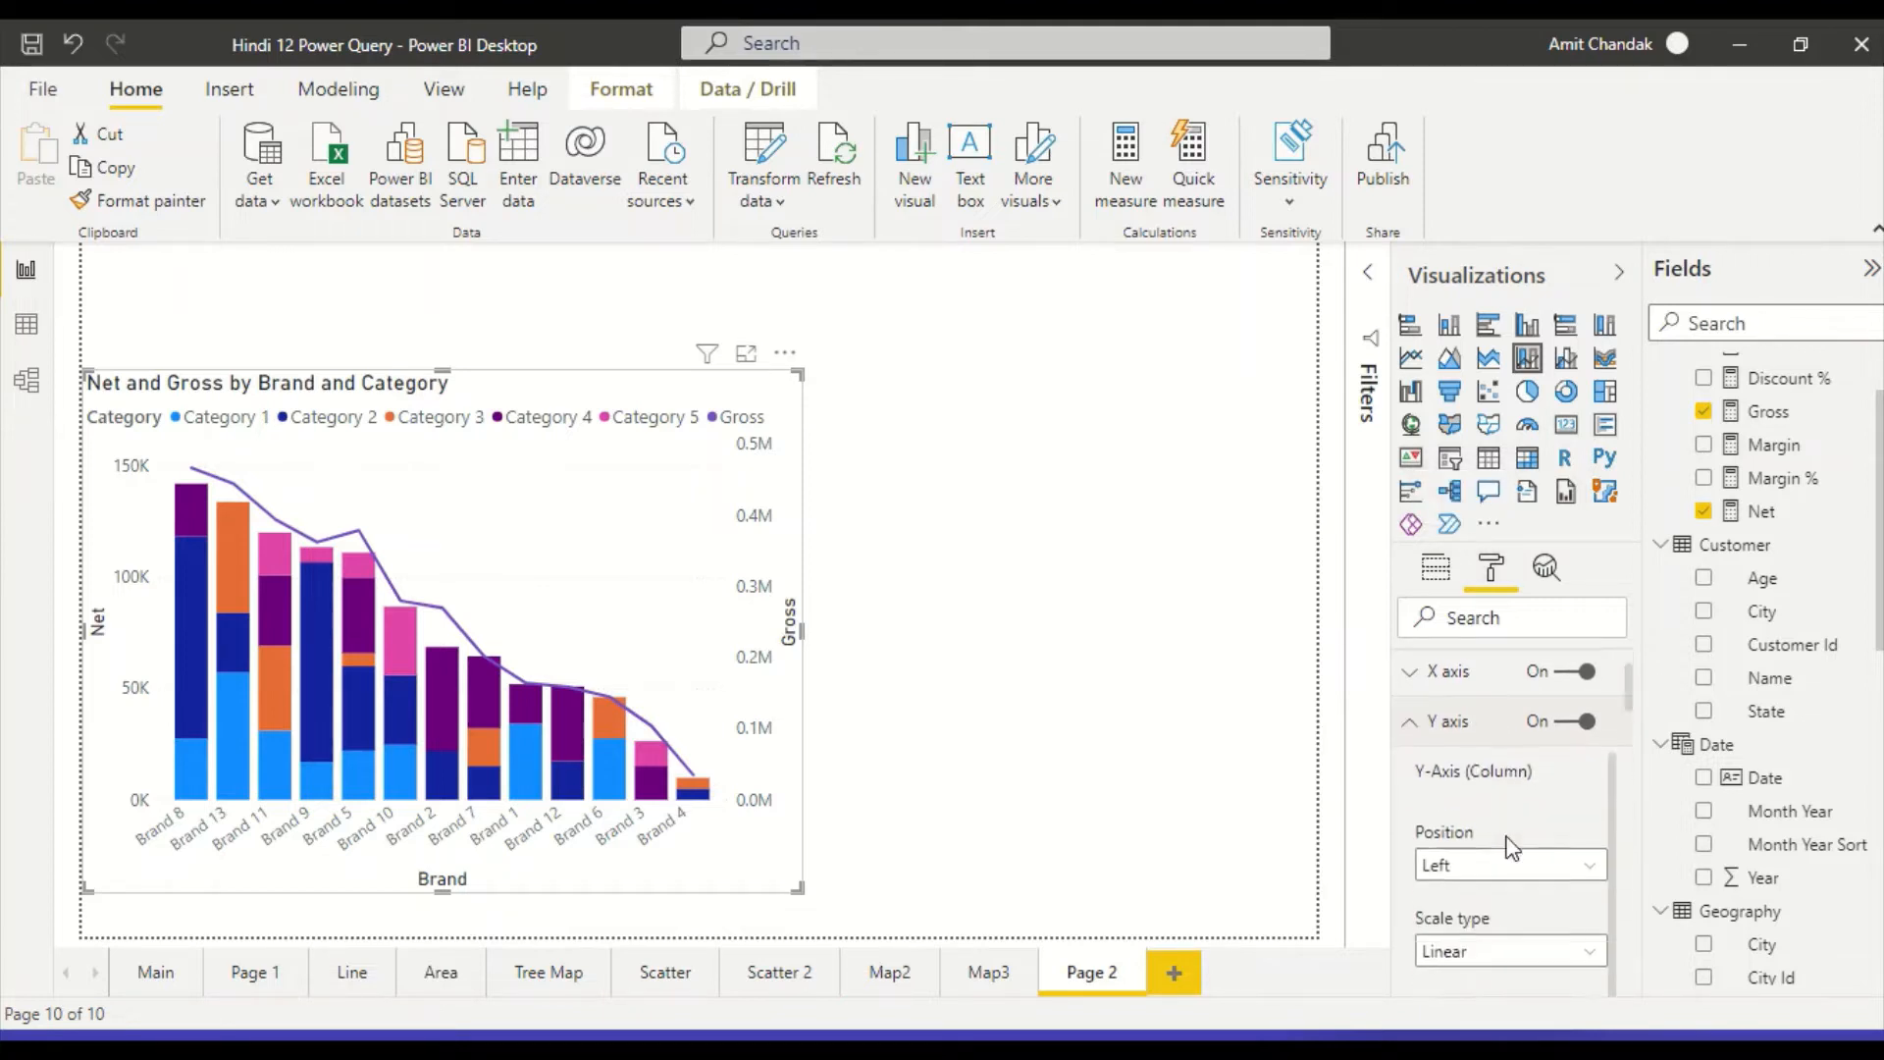
scroll(1508, 836, down, 6)
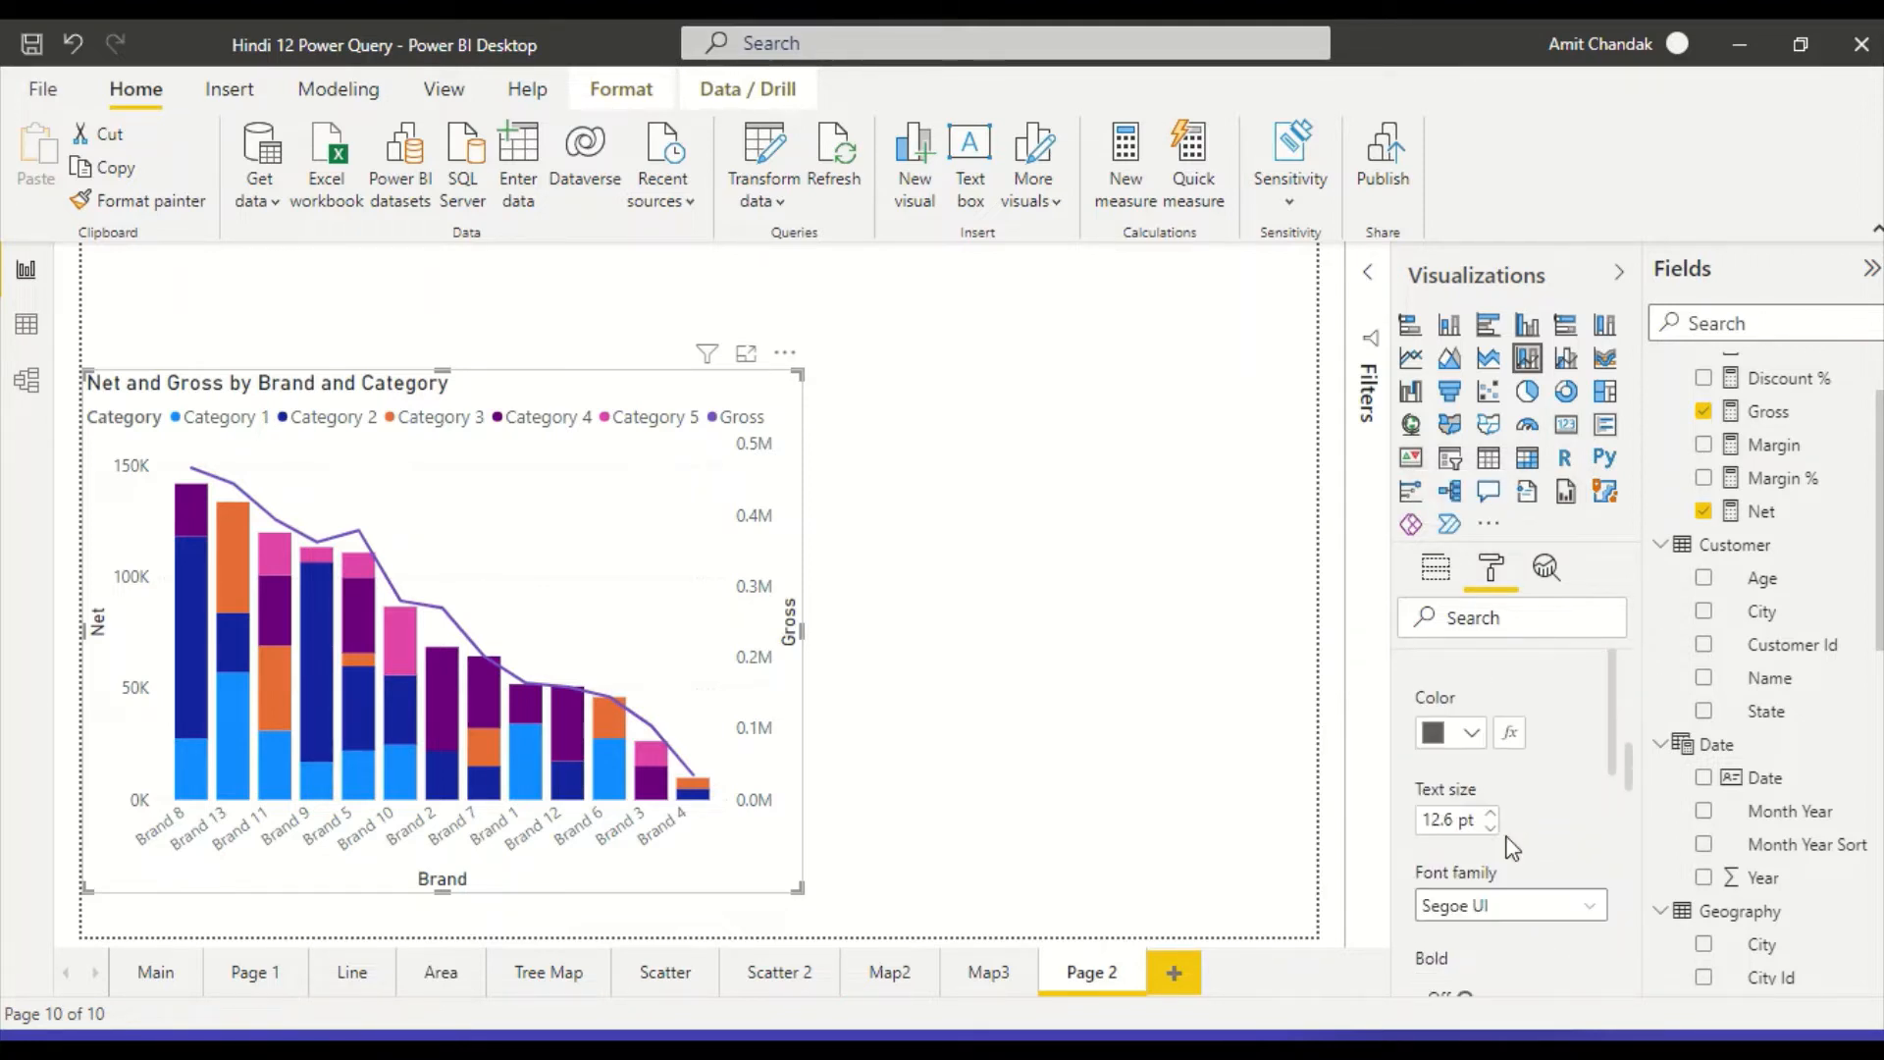
scroll(1506, 836, down, 5)
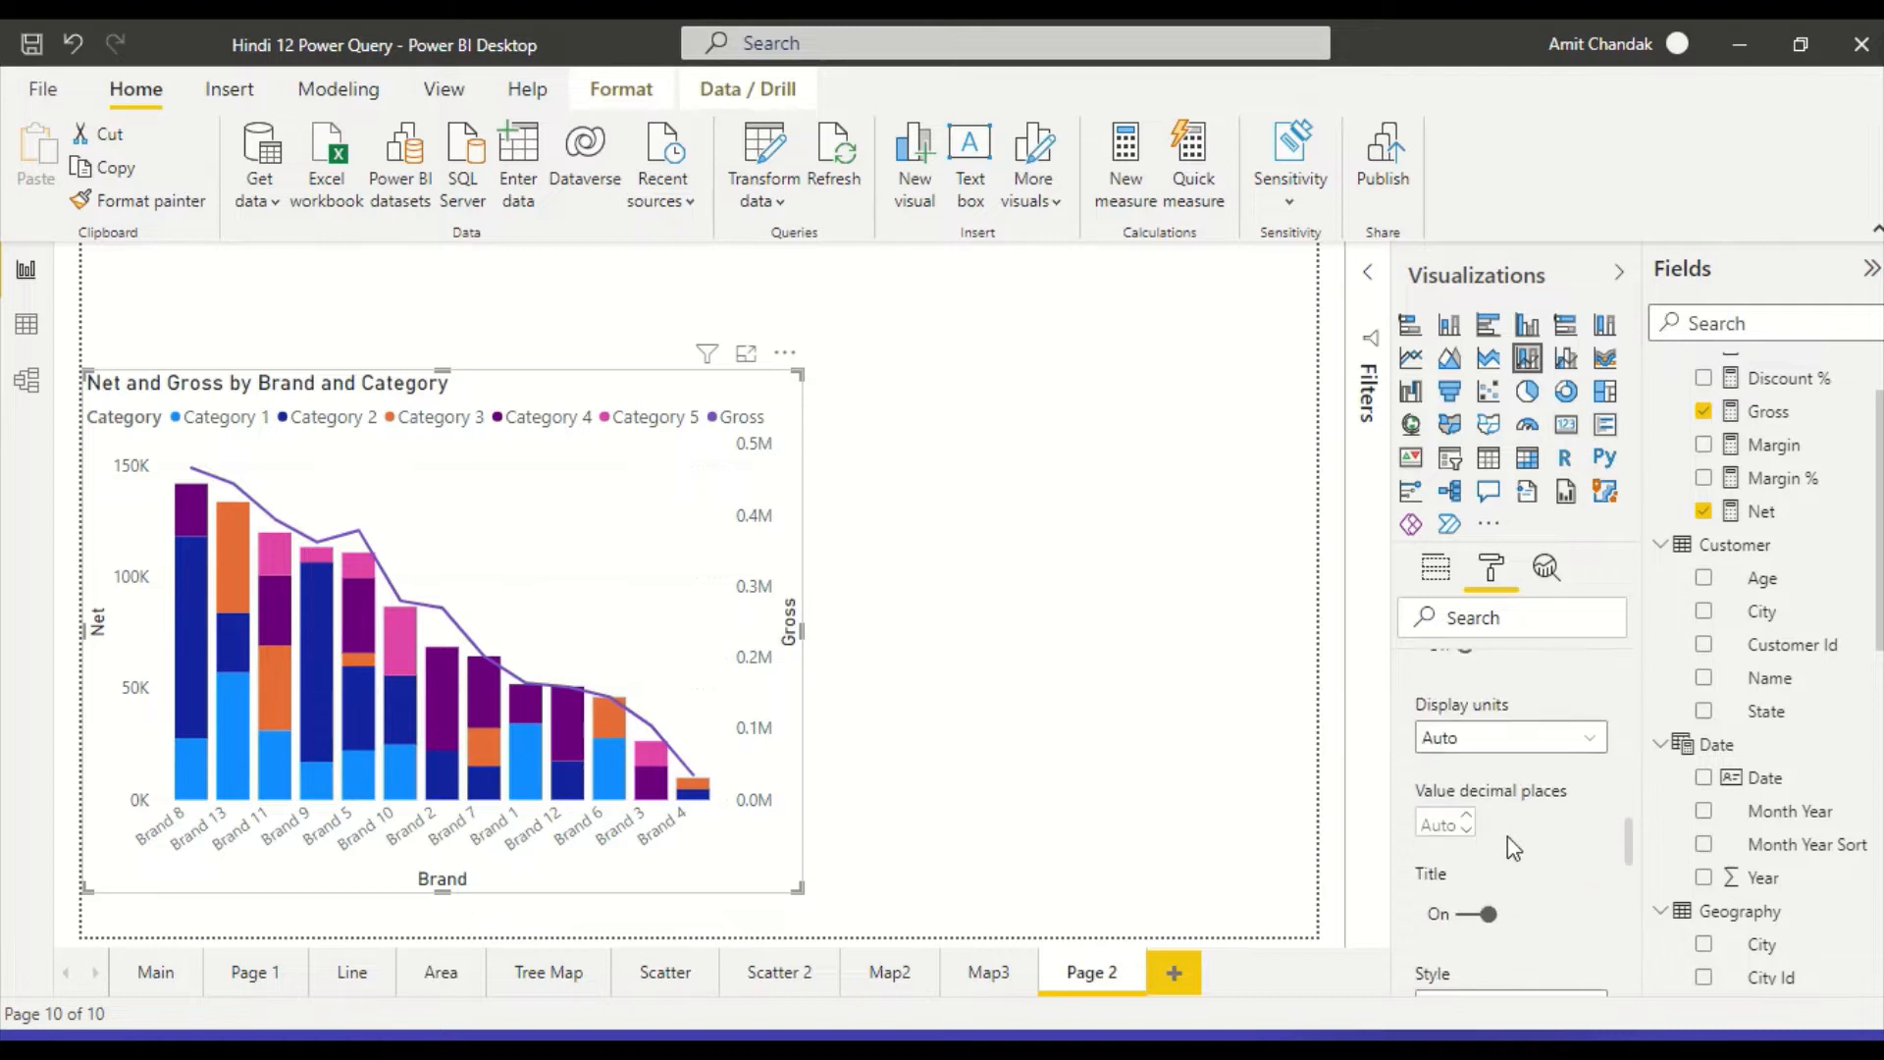
scroll(1508, 834, down, 5)
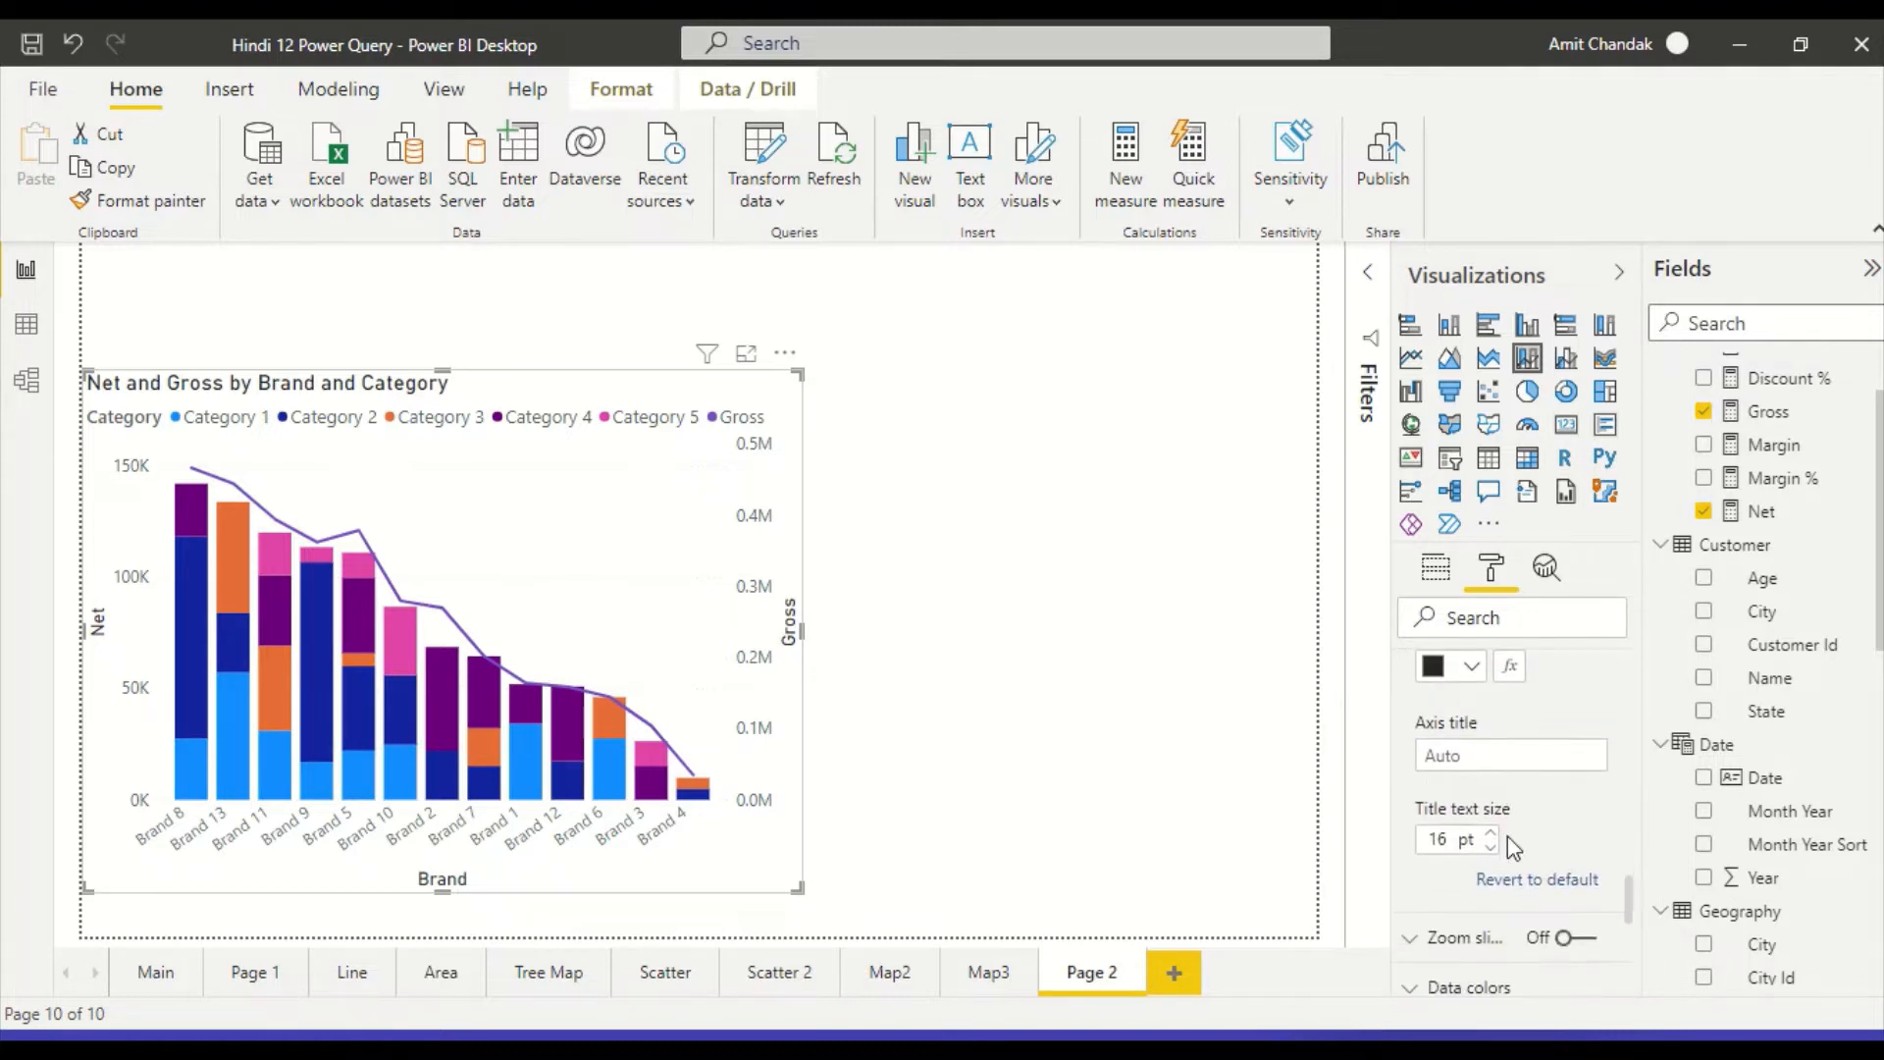
scroll(1507, 833, up, 5)
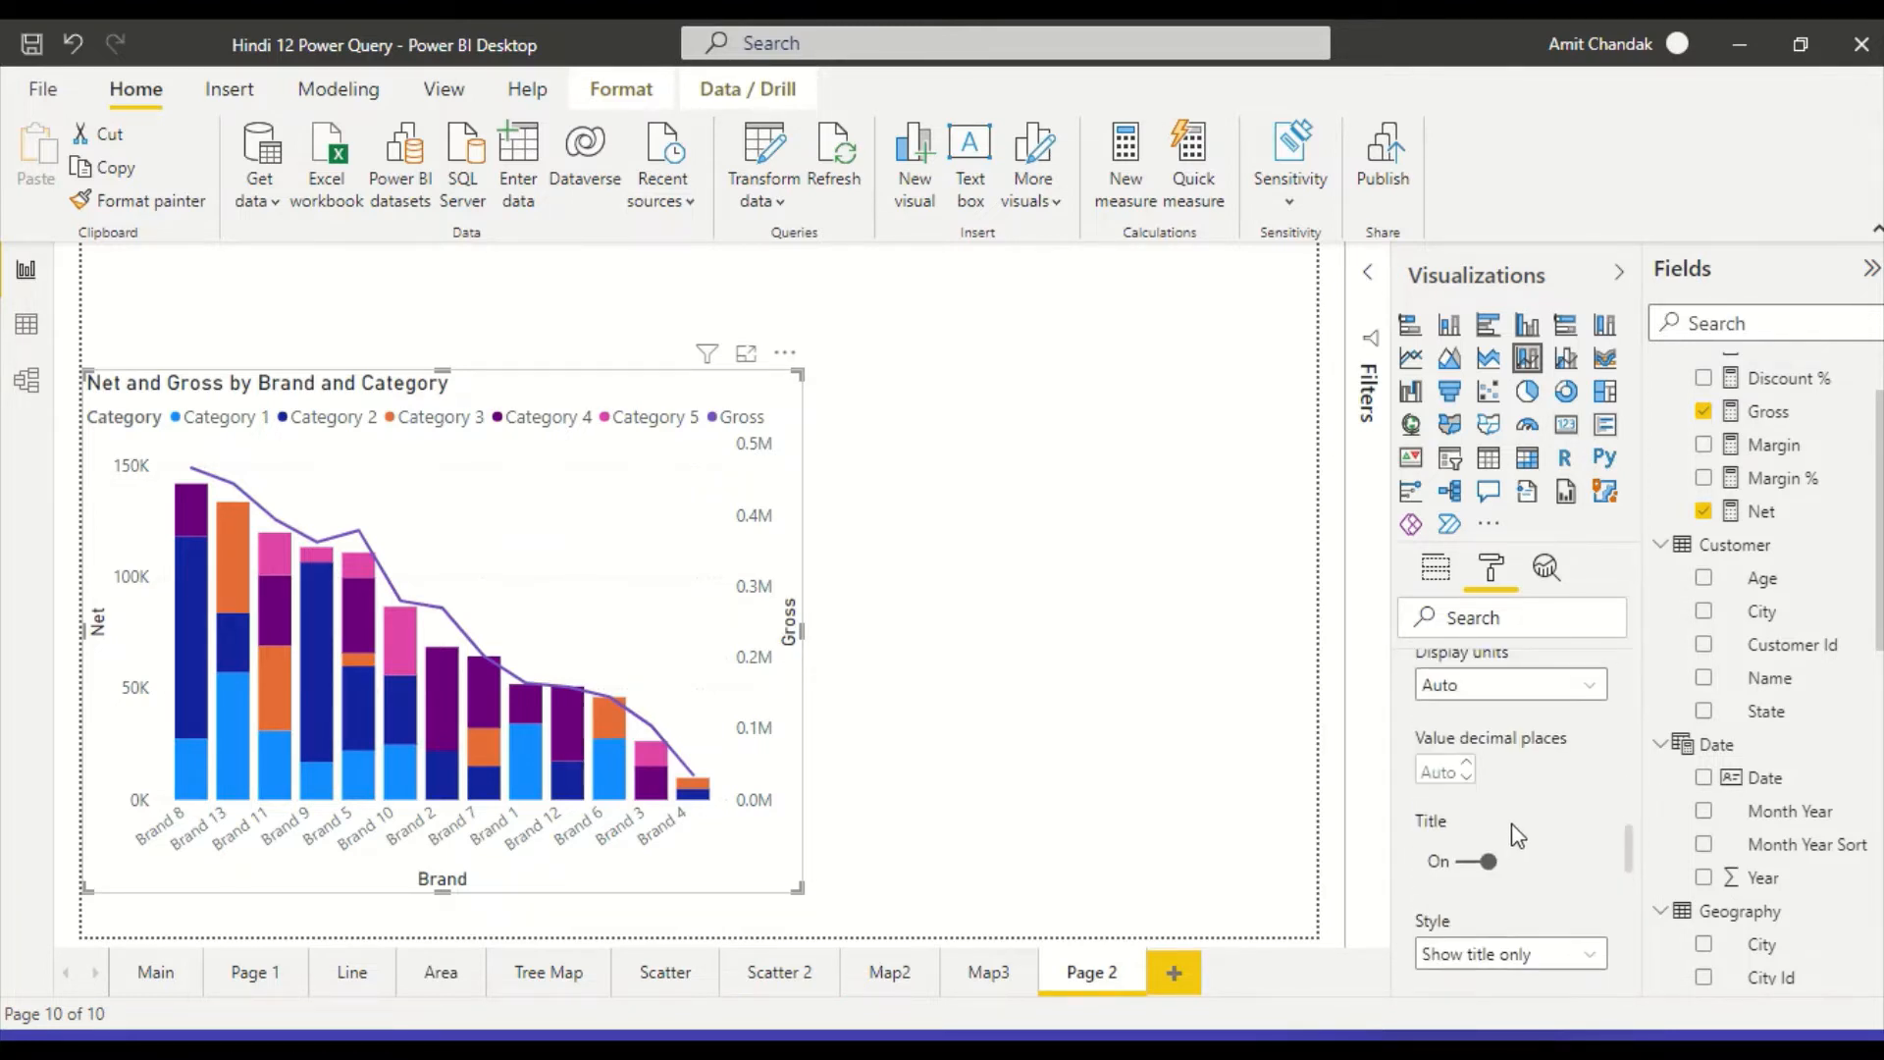
scroll(1512, 824, up, 1)
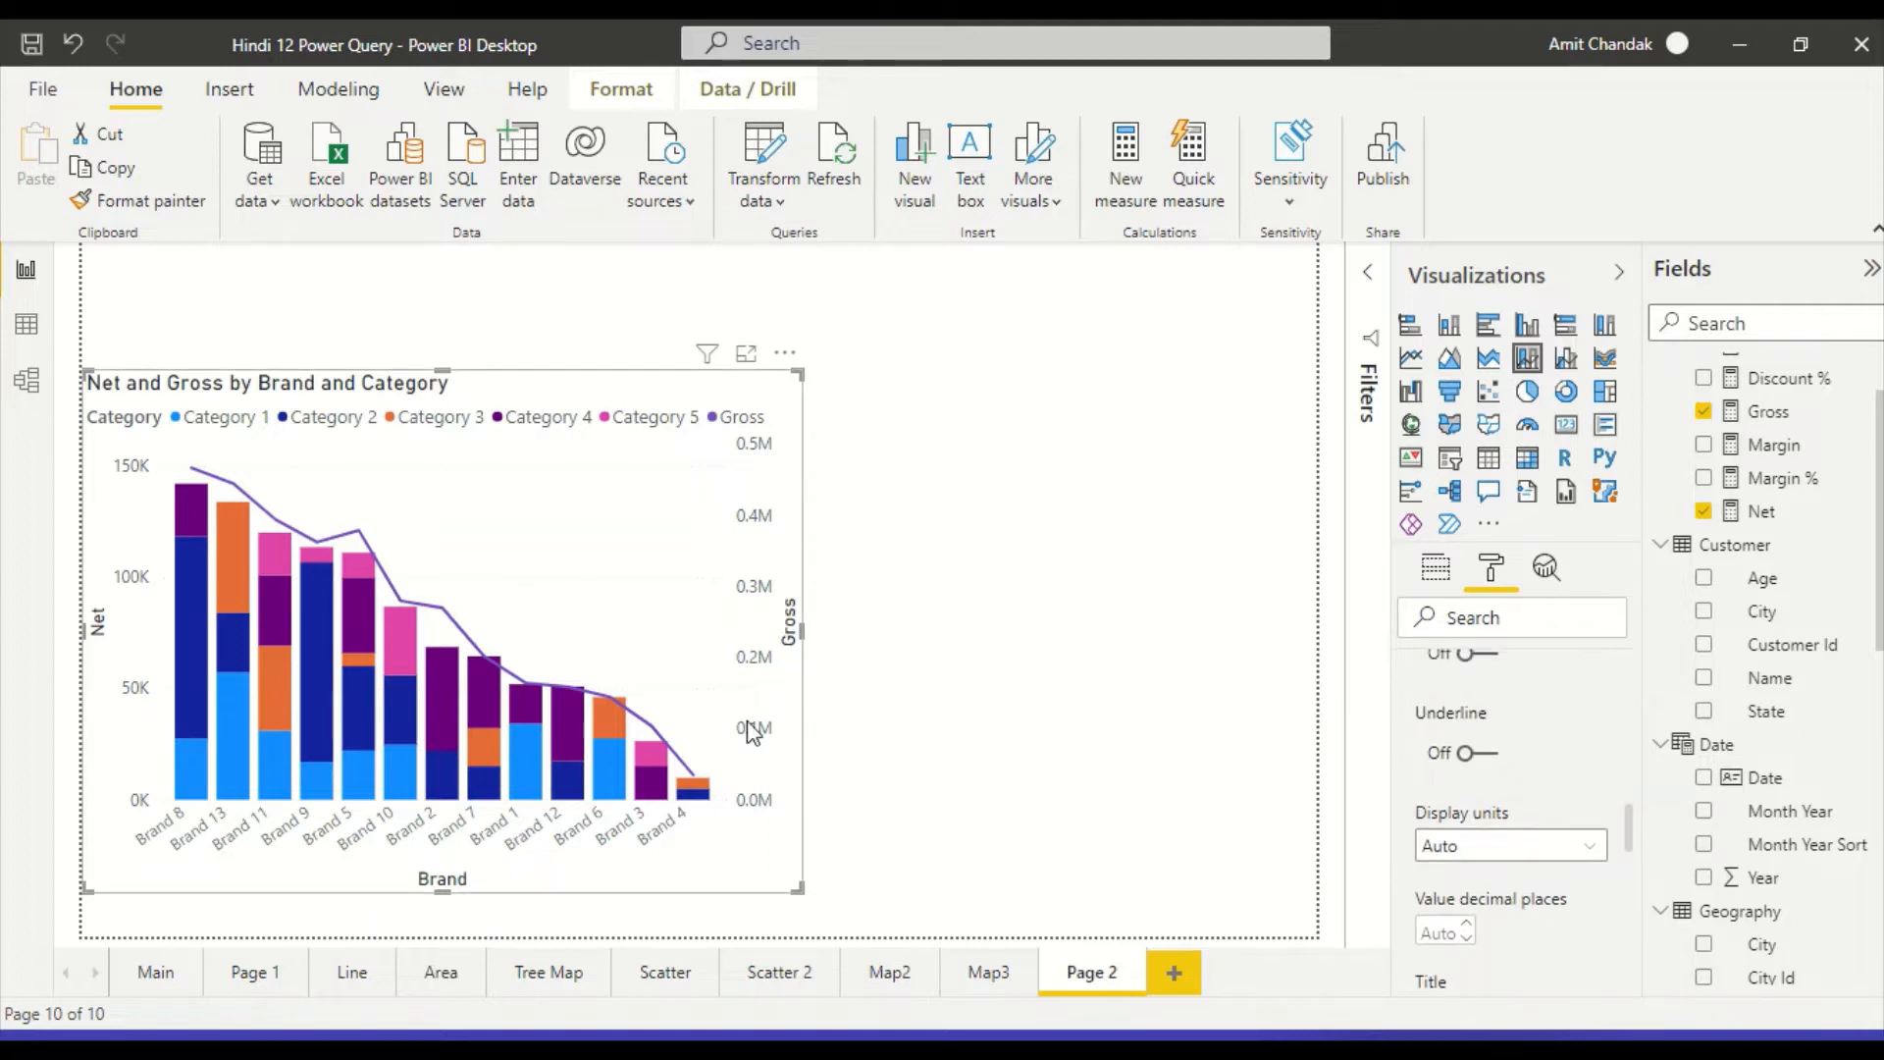
scroll(1564, 711, up, 3)
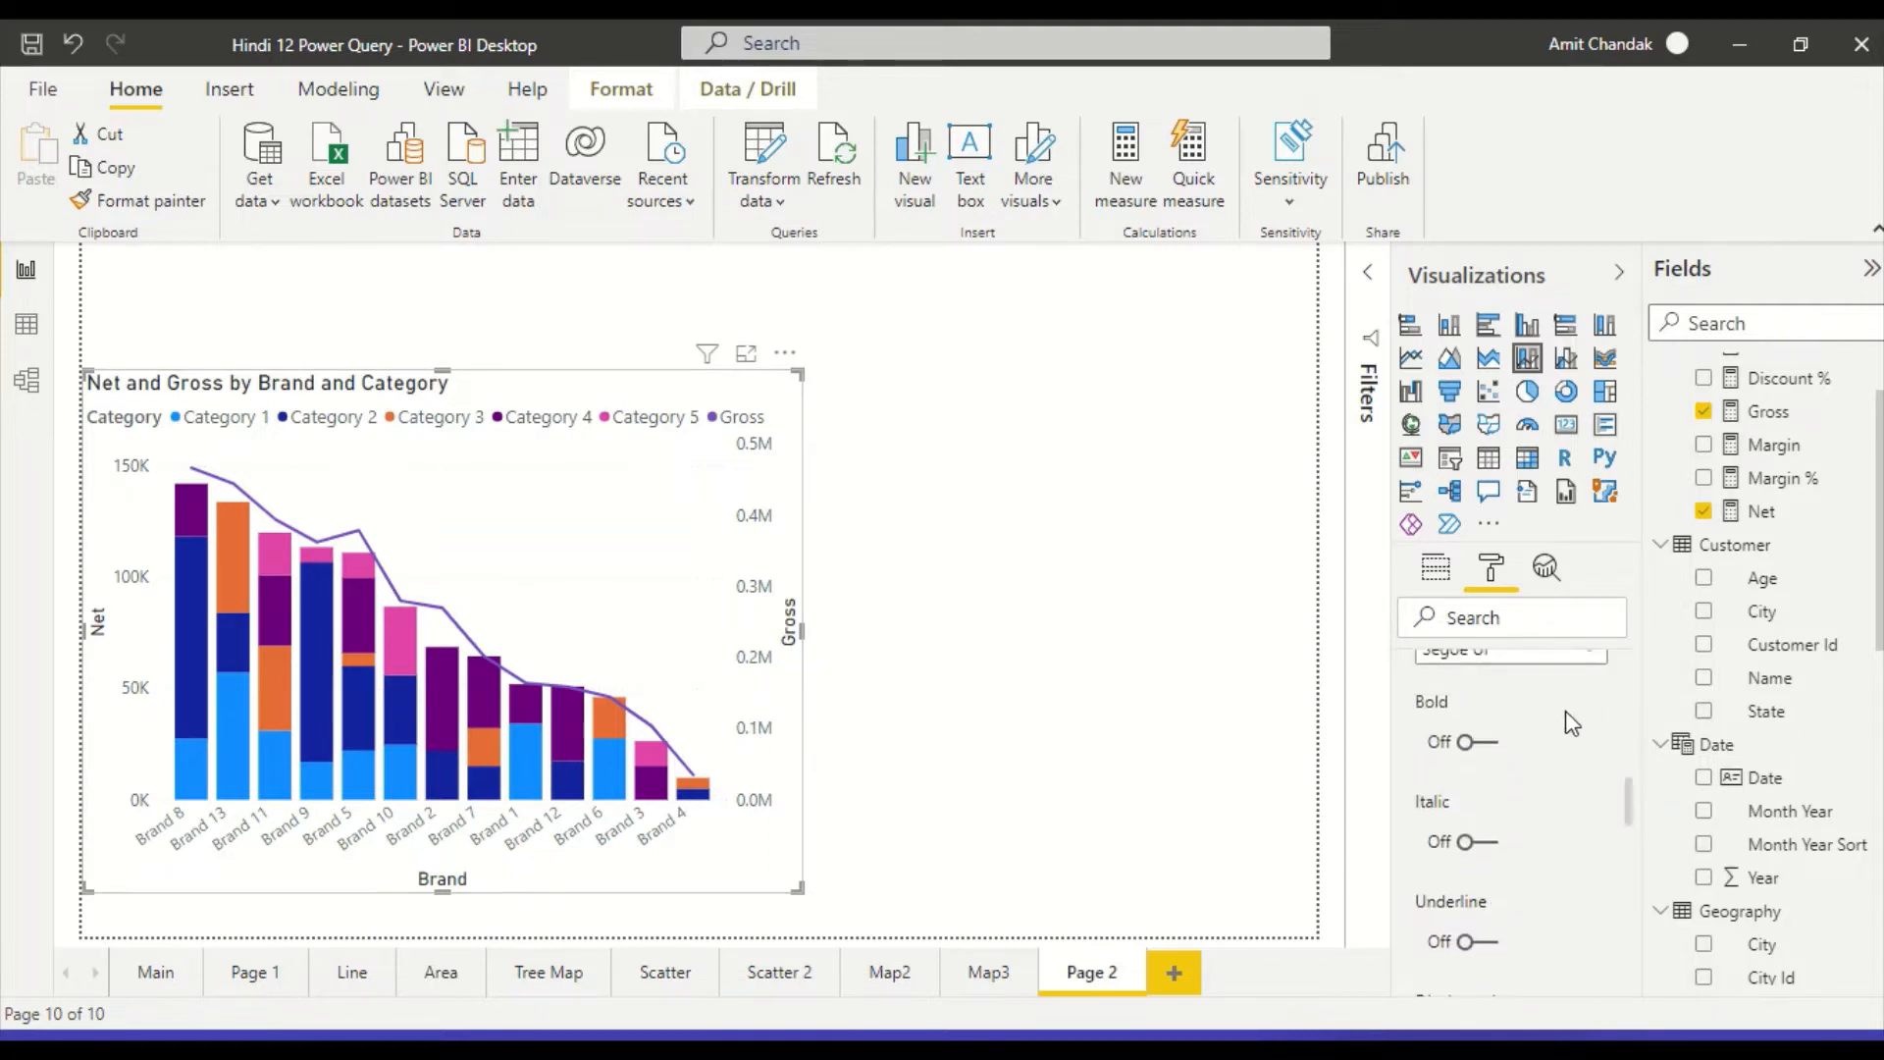
scroll(1565, 710, up, 2)
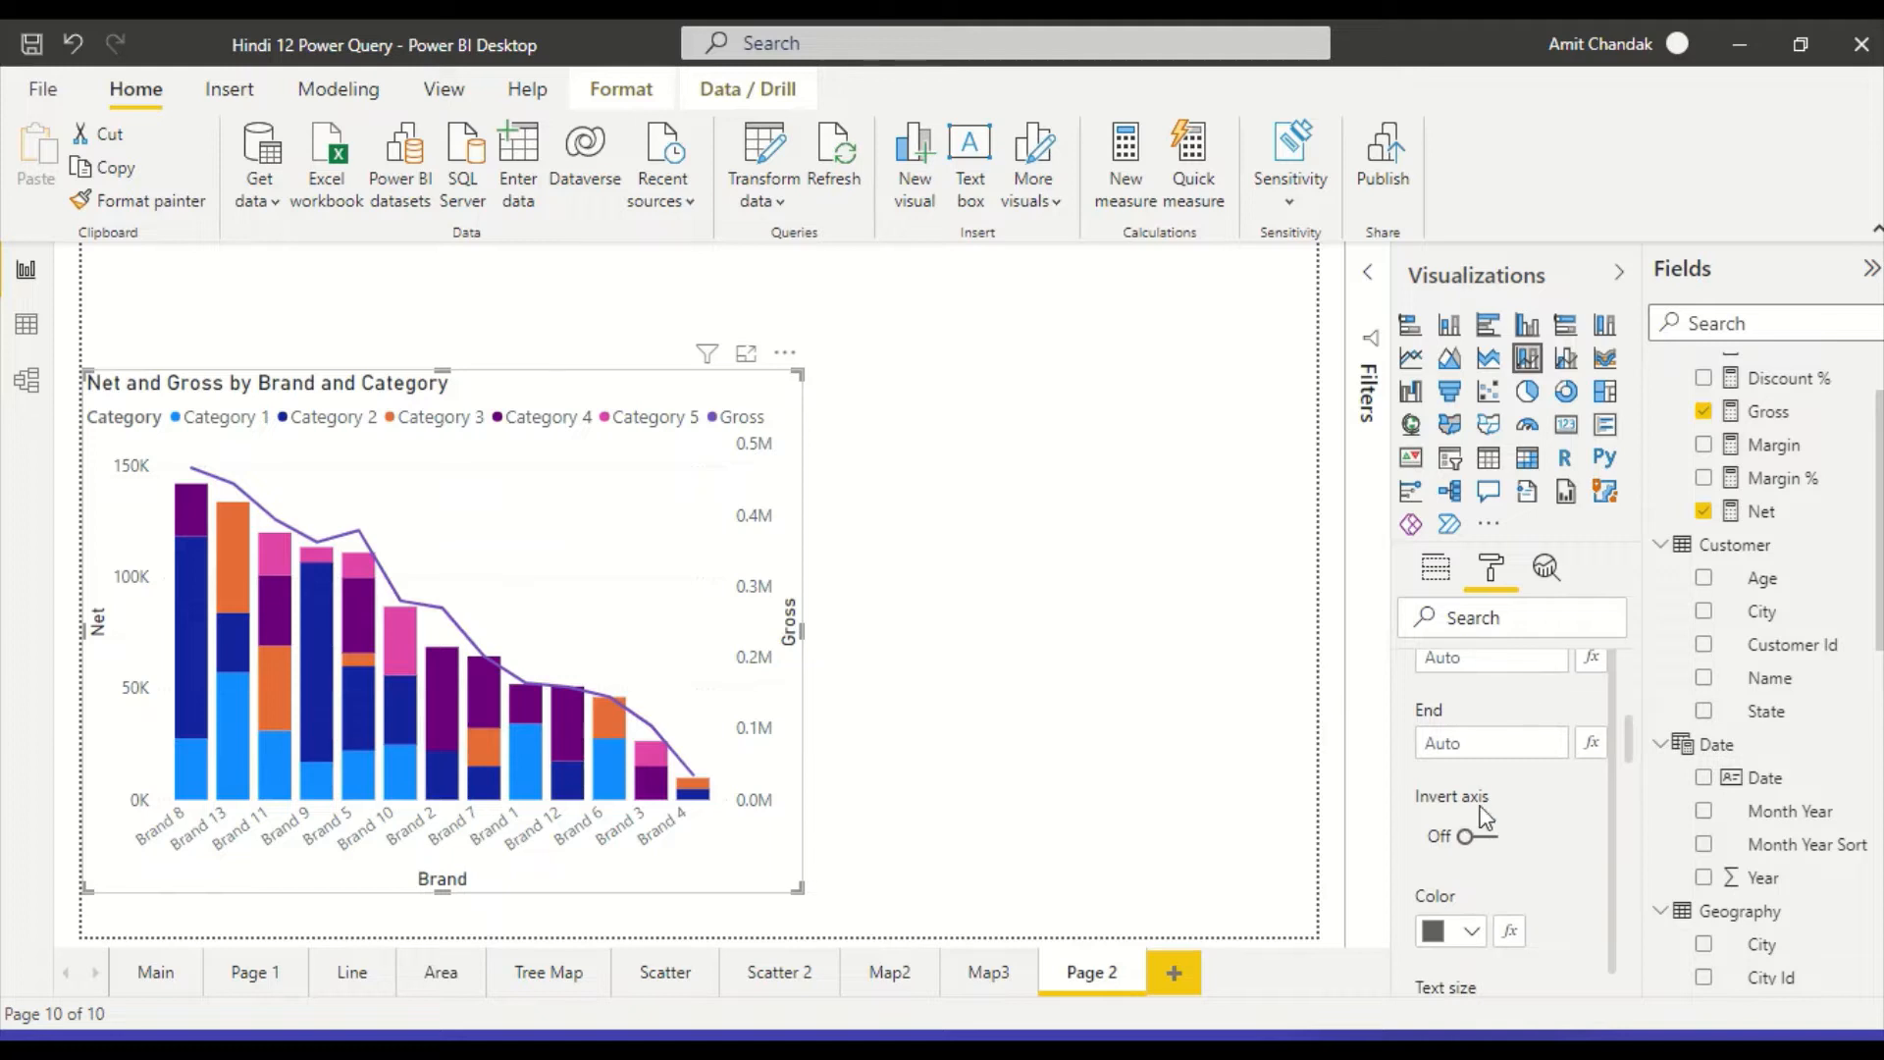
scroll(1501, 799, down, 10)
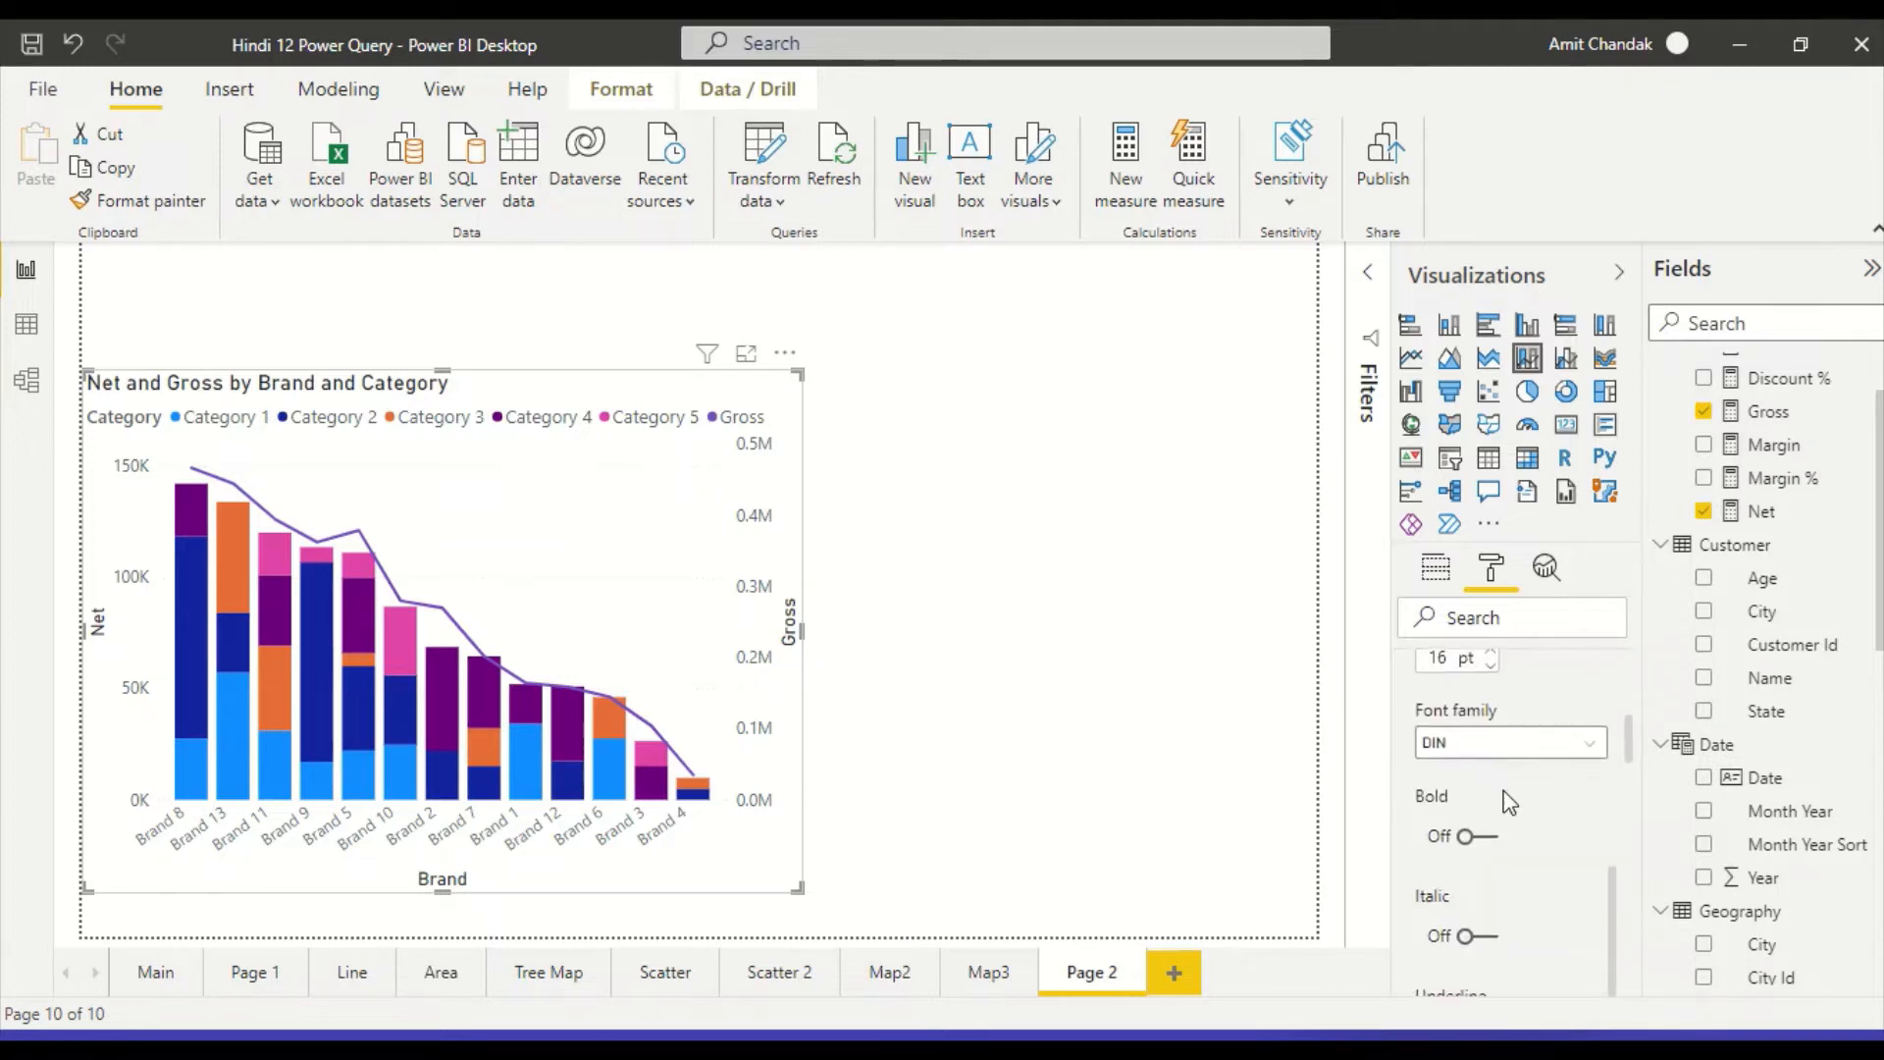
scroll(1509, 803, down, 5)
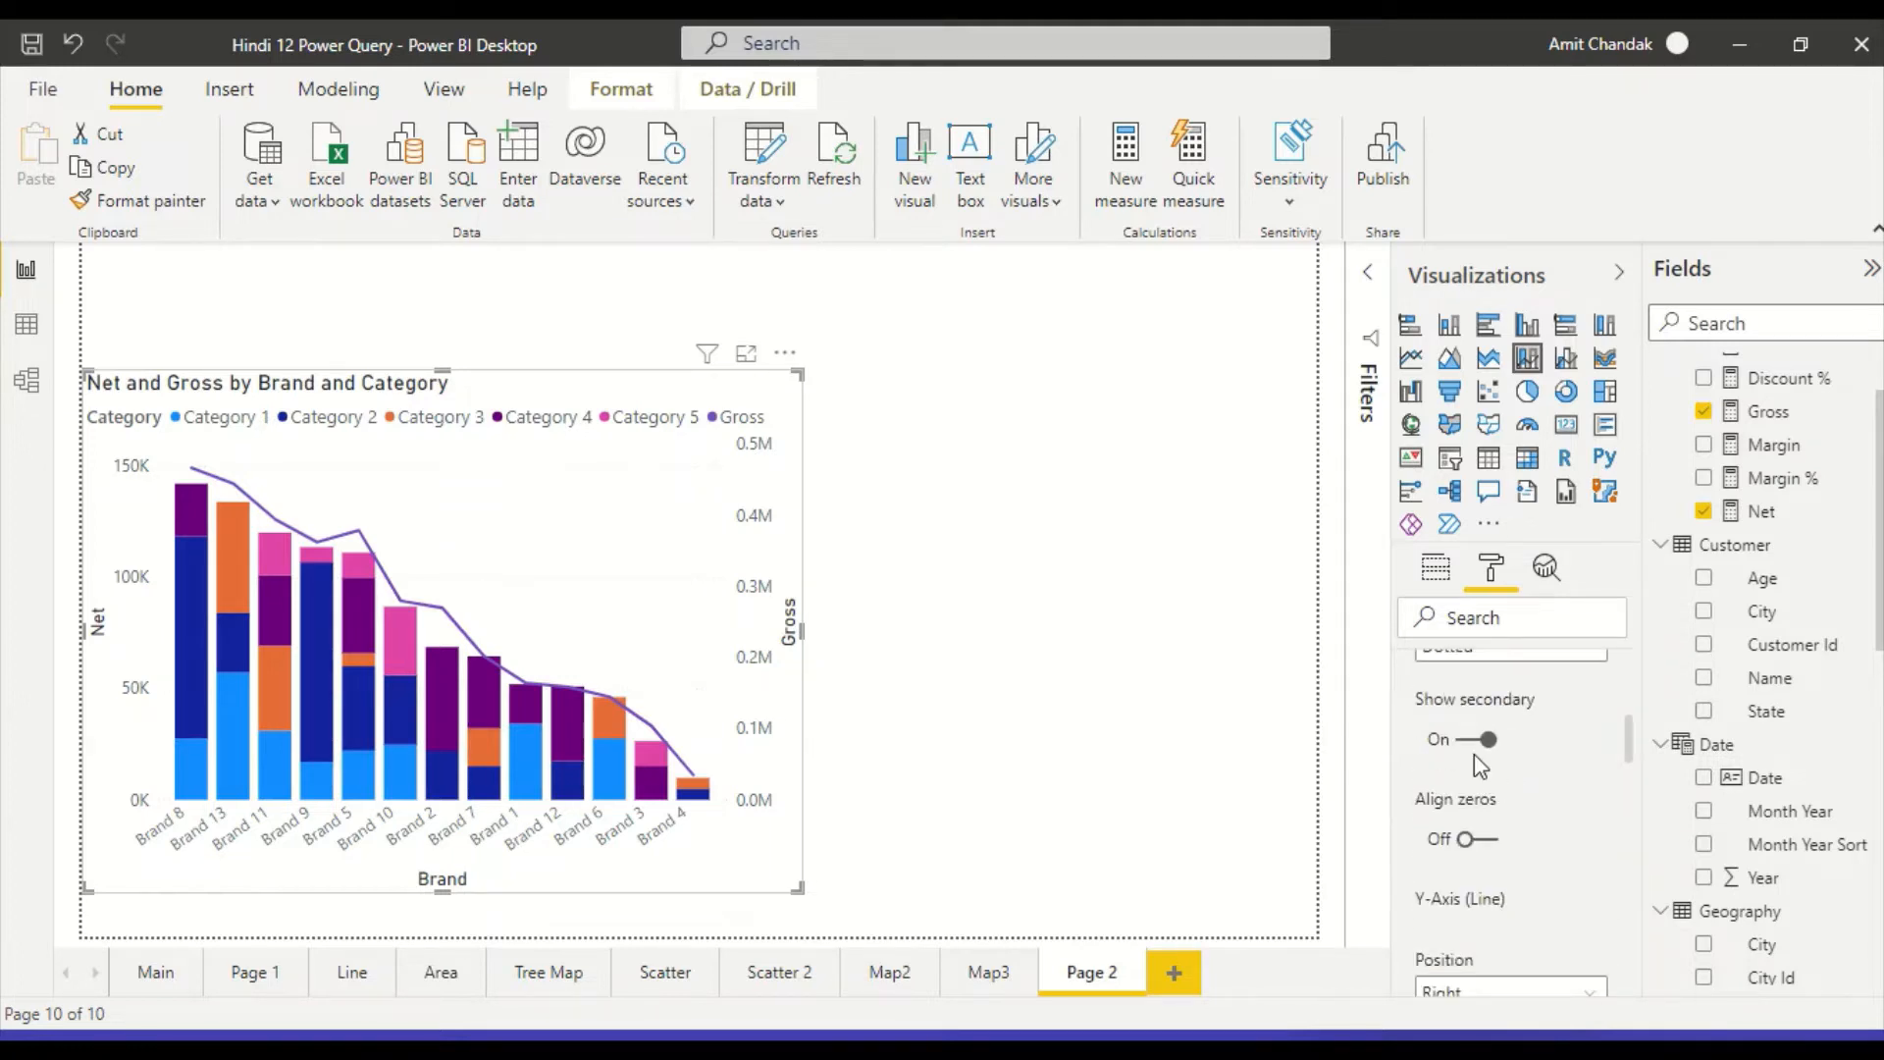
click(1472, 746)
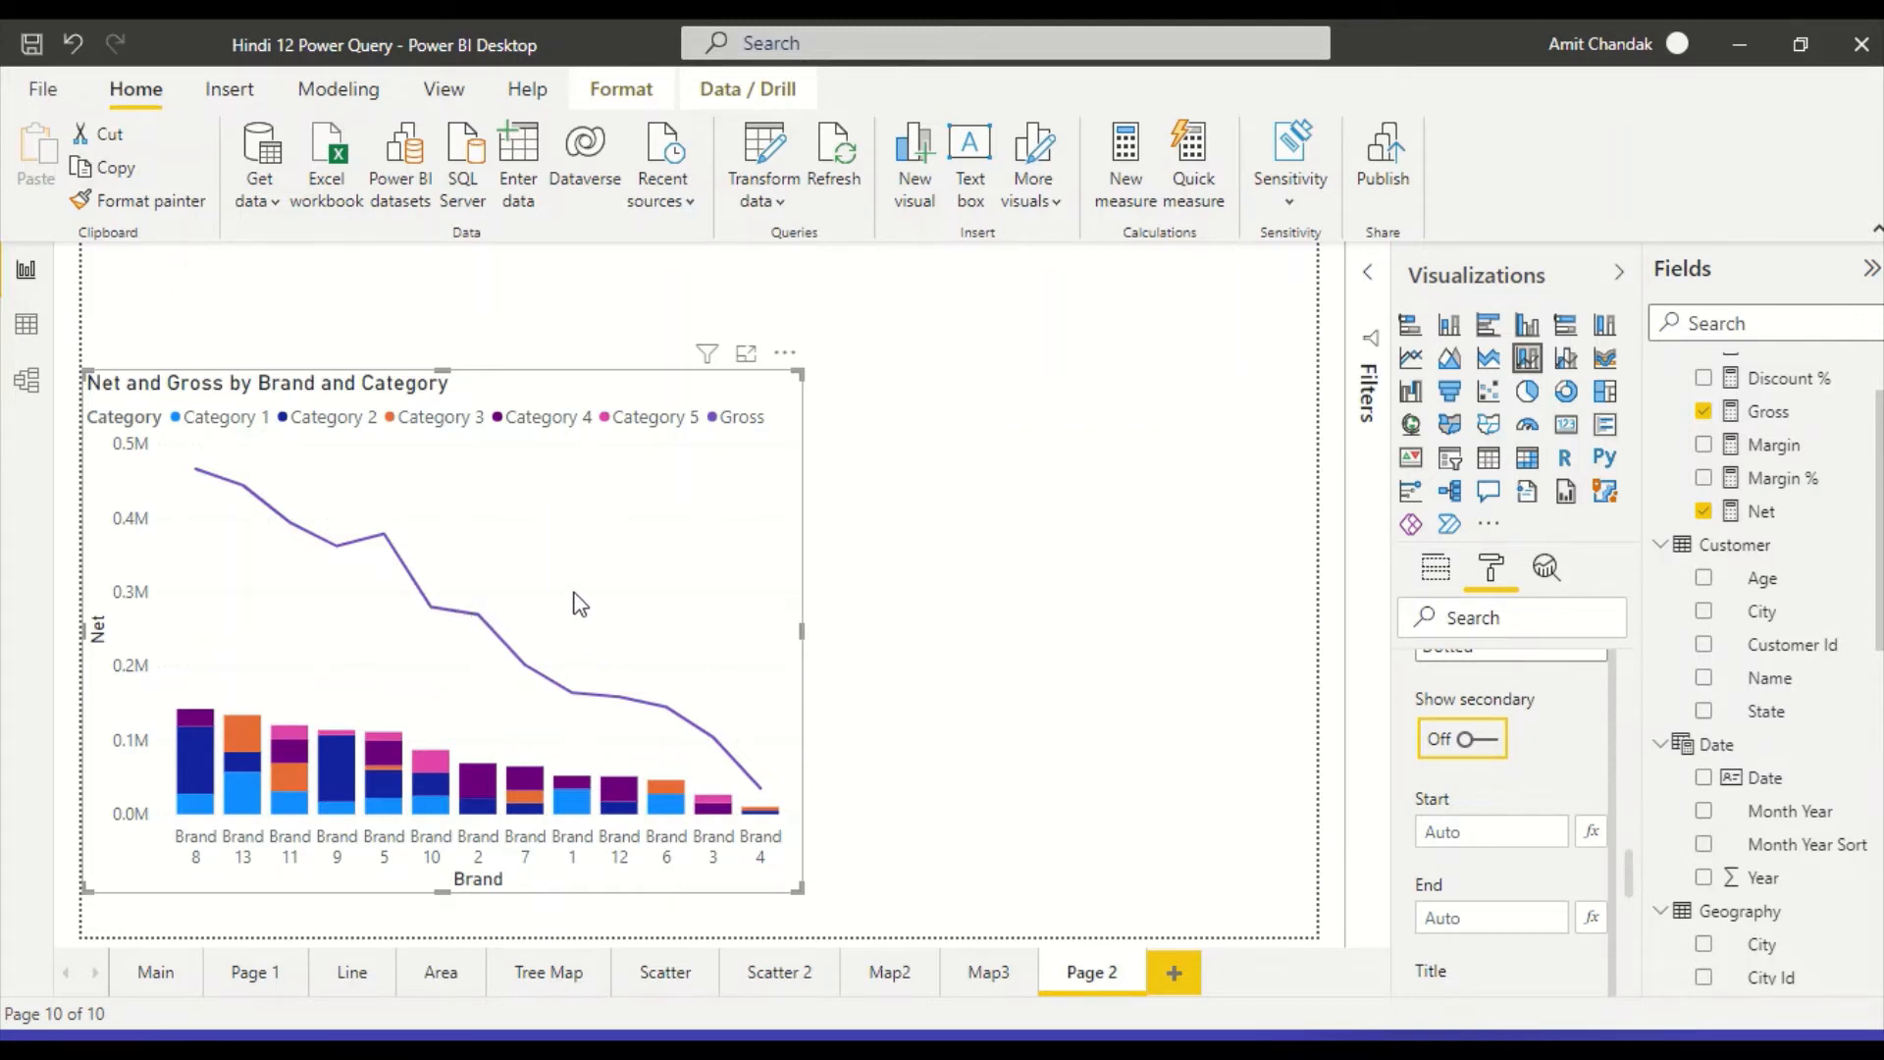
Add the Discount measure as a second line value below Gross.
click(1437, 572)
scroll(1534, 834, down, 1)
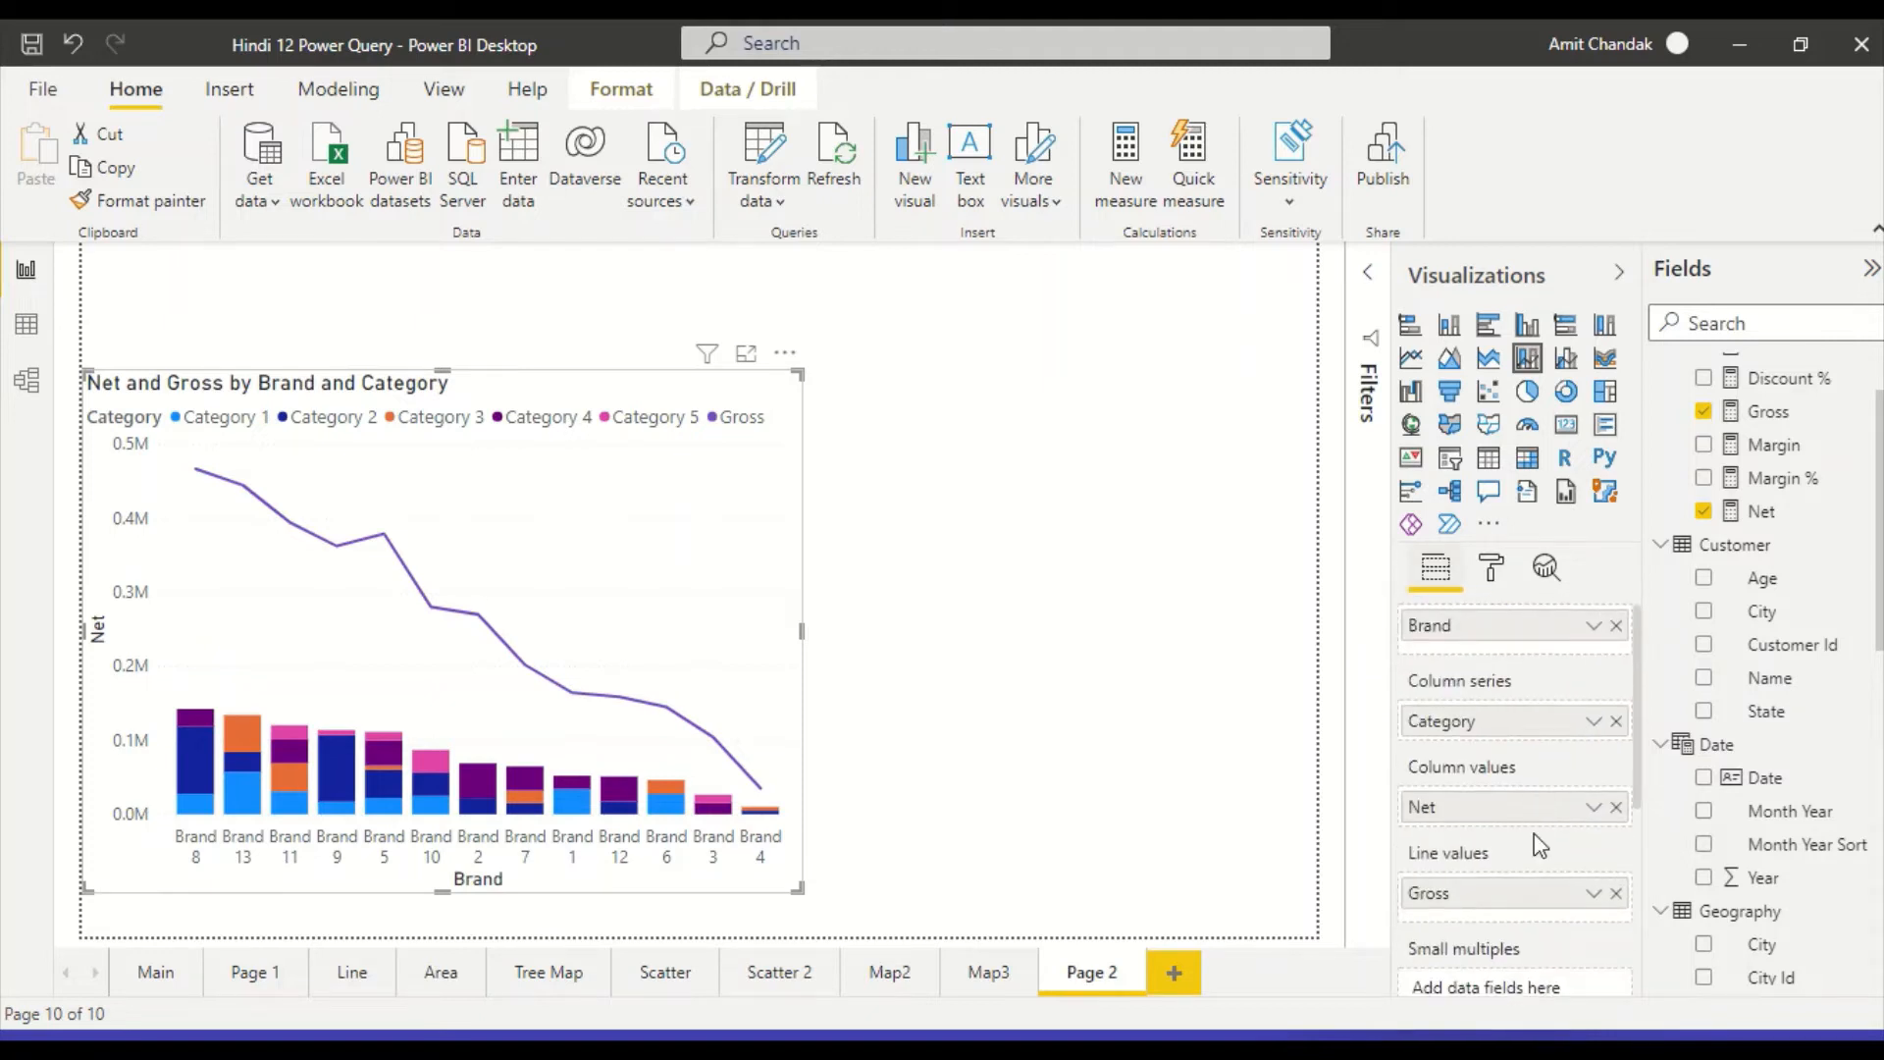
scroll(1534, 833, down, 1)
scroll(1786, 454, up, 1)
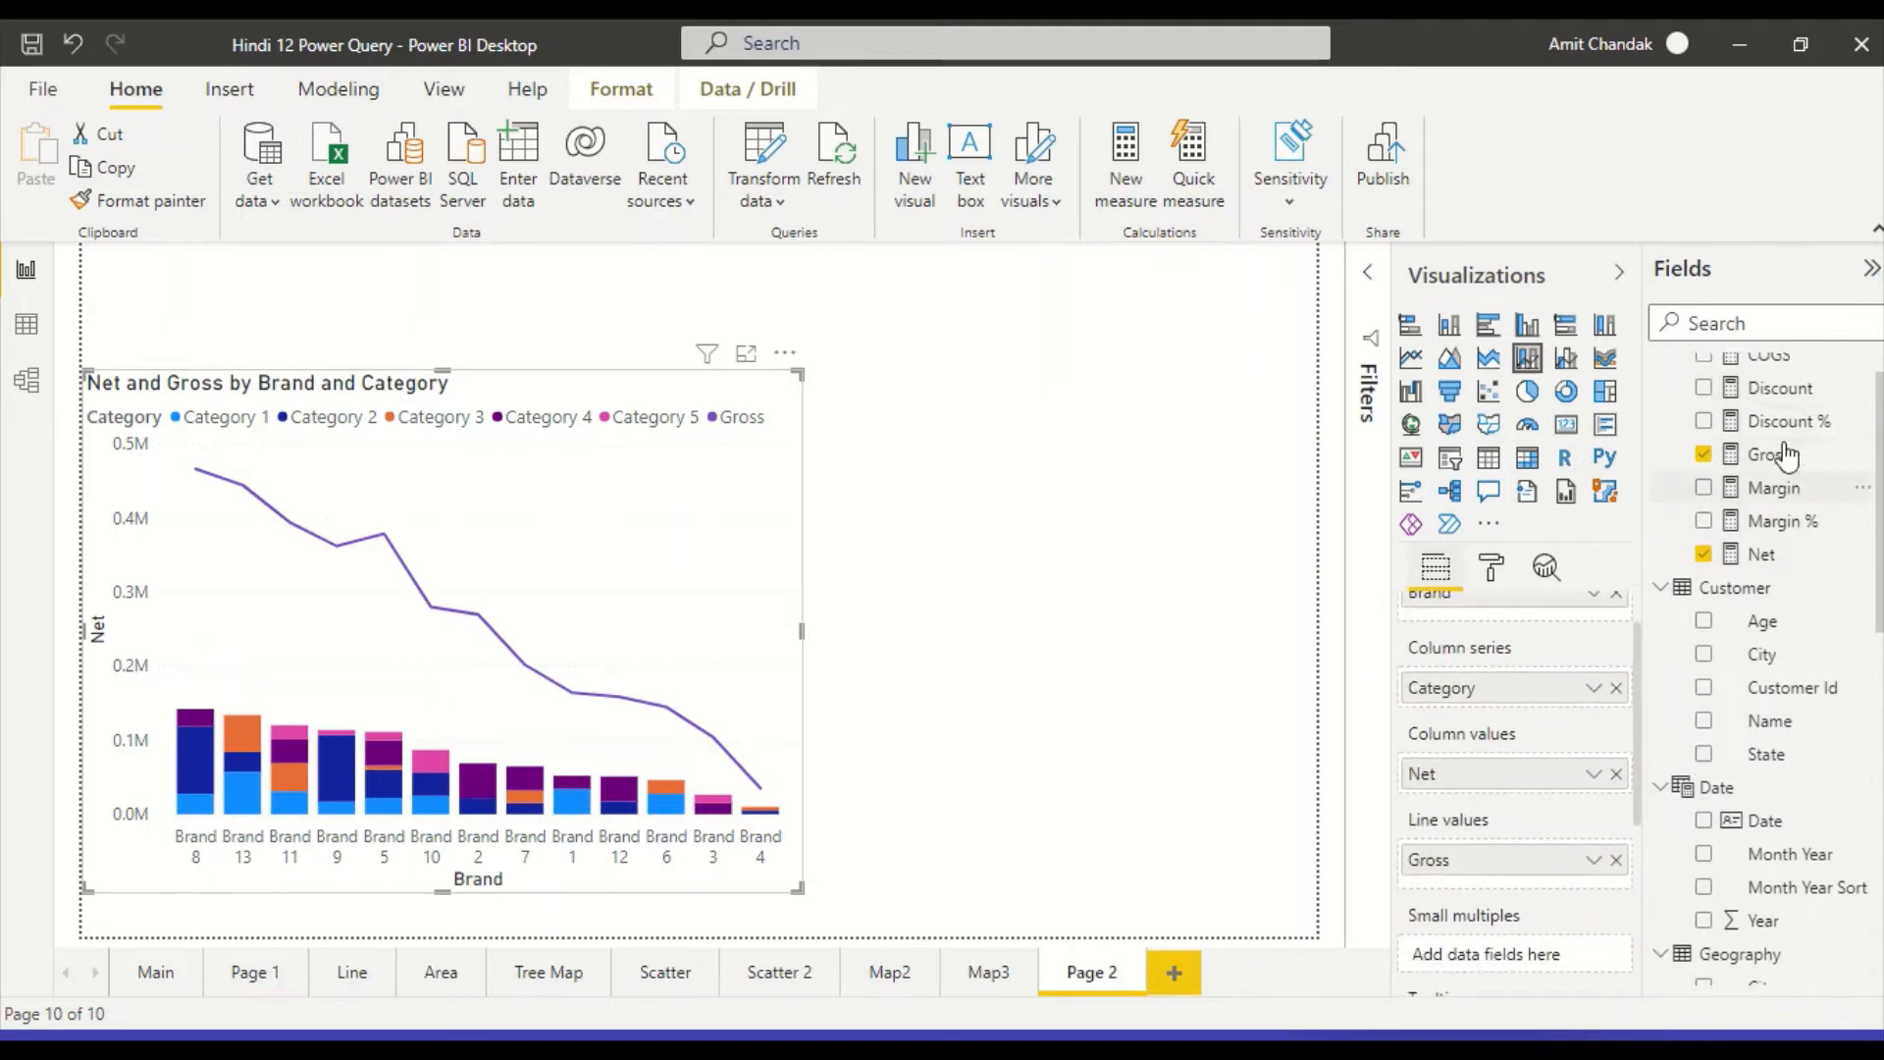
scroll(1786, 455, up, 1)
drag(1780, 438, 1534, 877)
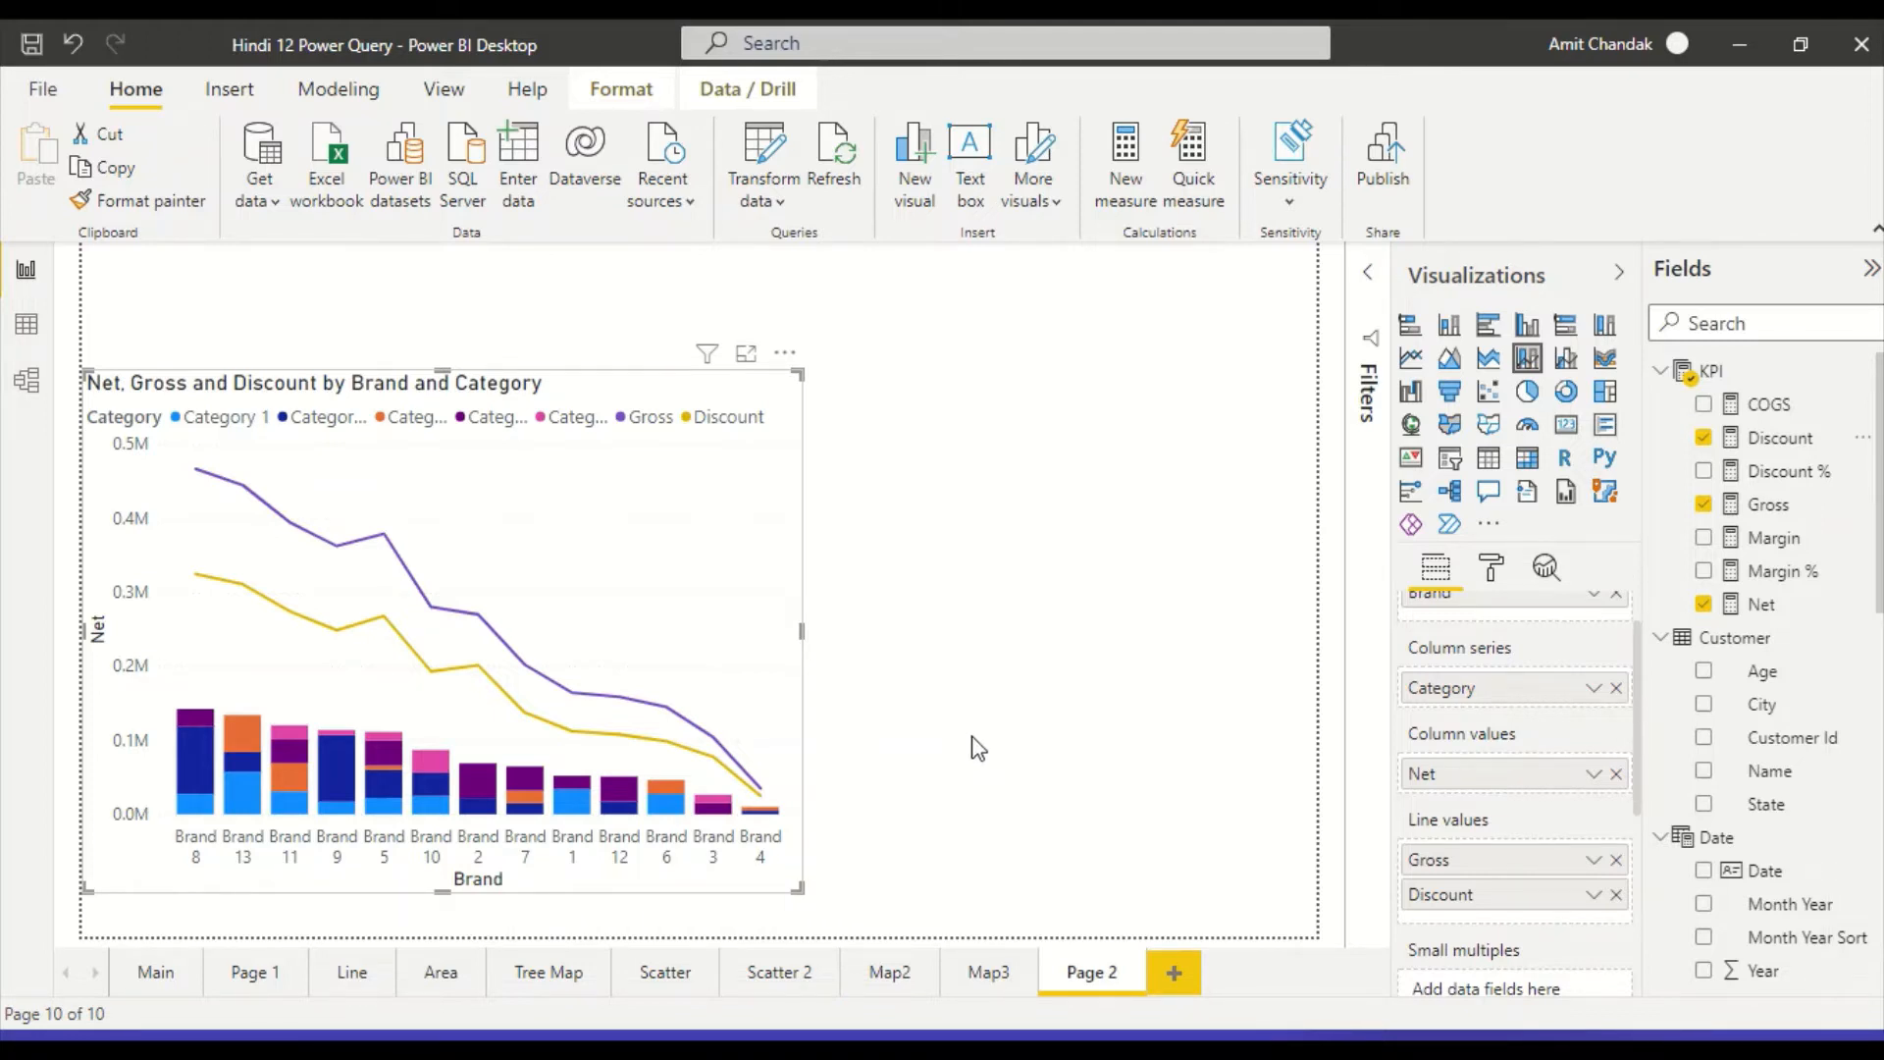
Convert the visual to a line and clustered column chart and remove Category from its column series.
click(1563, 361)
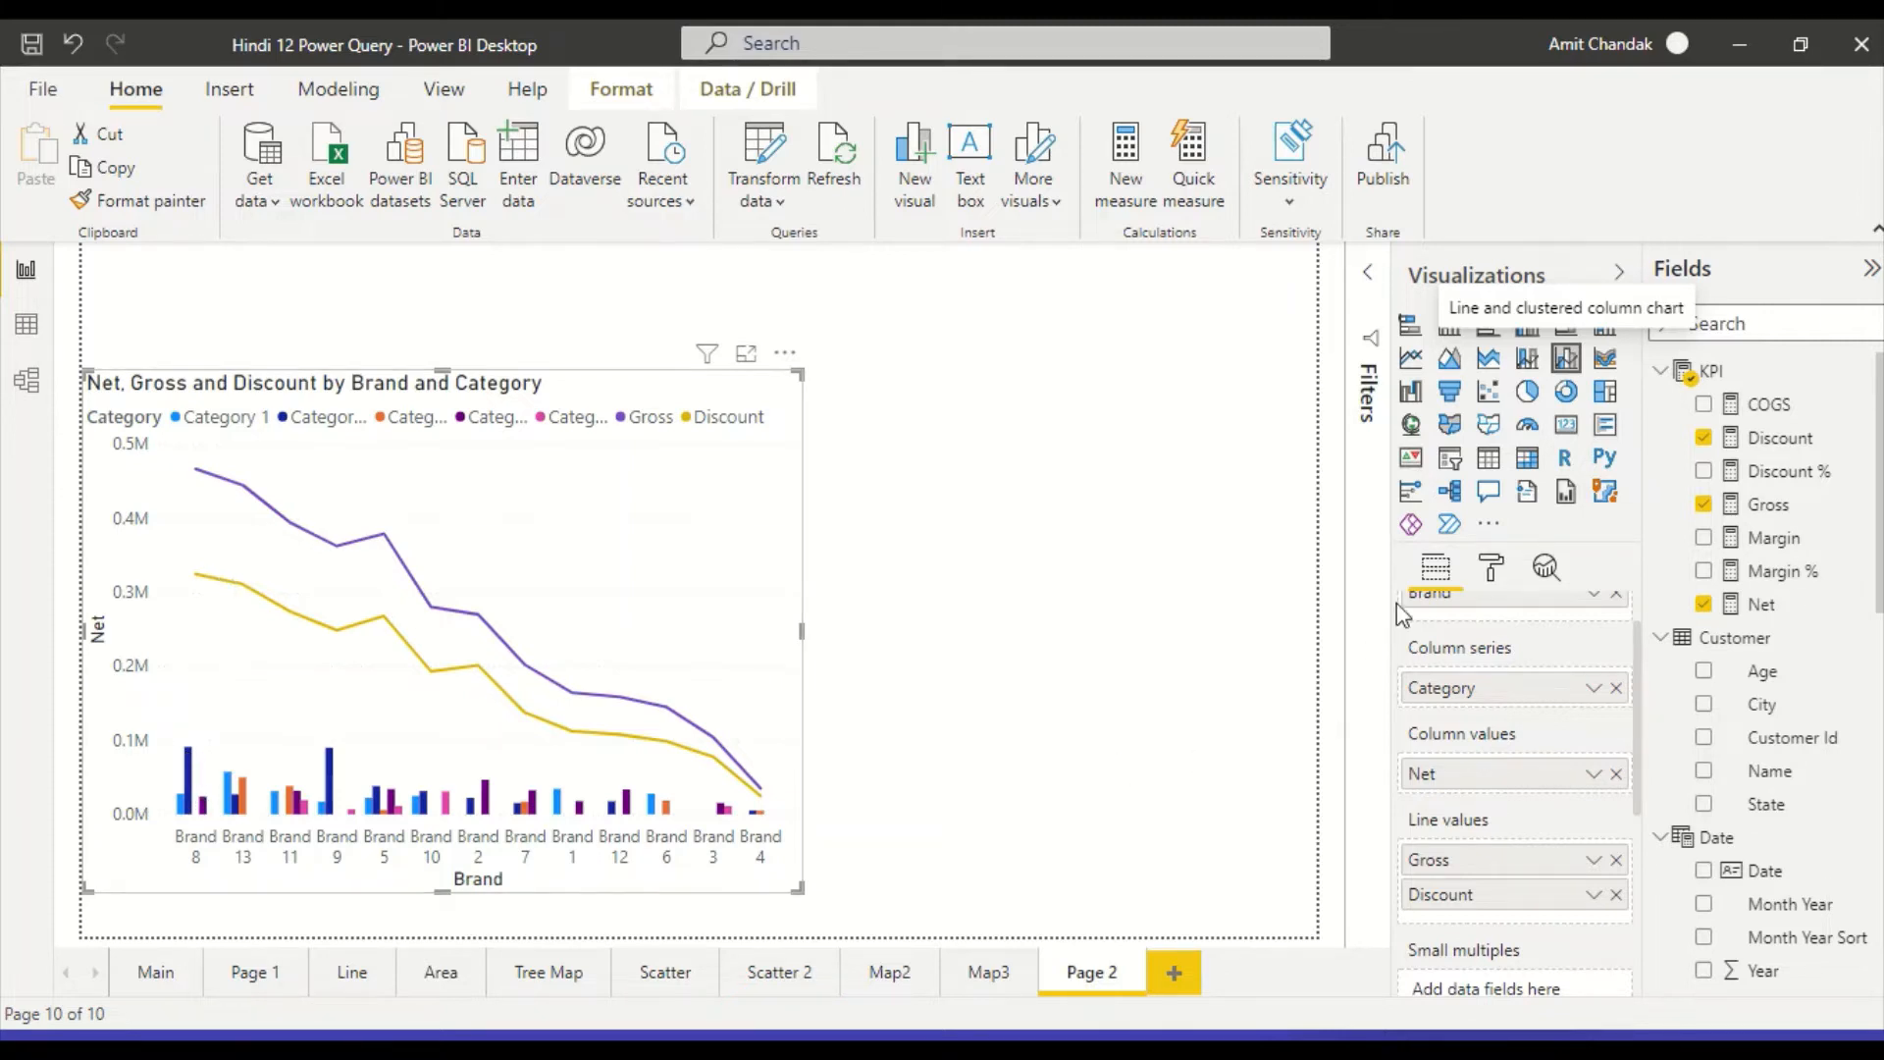
scroll(1403, 614, up, 1)
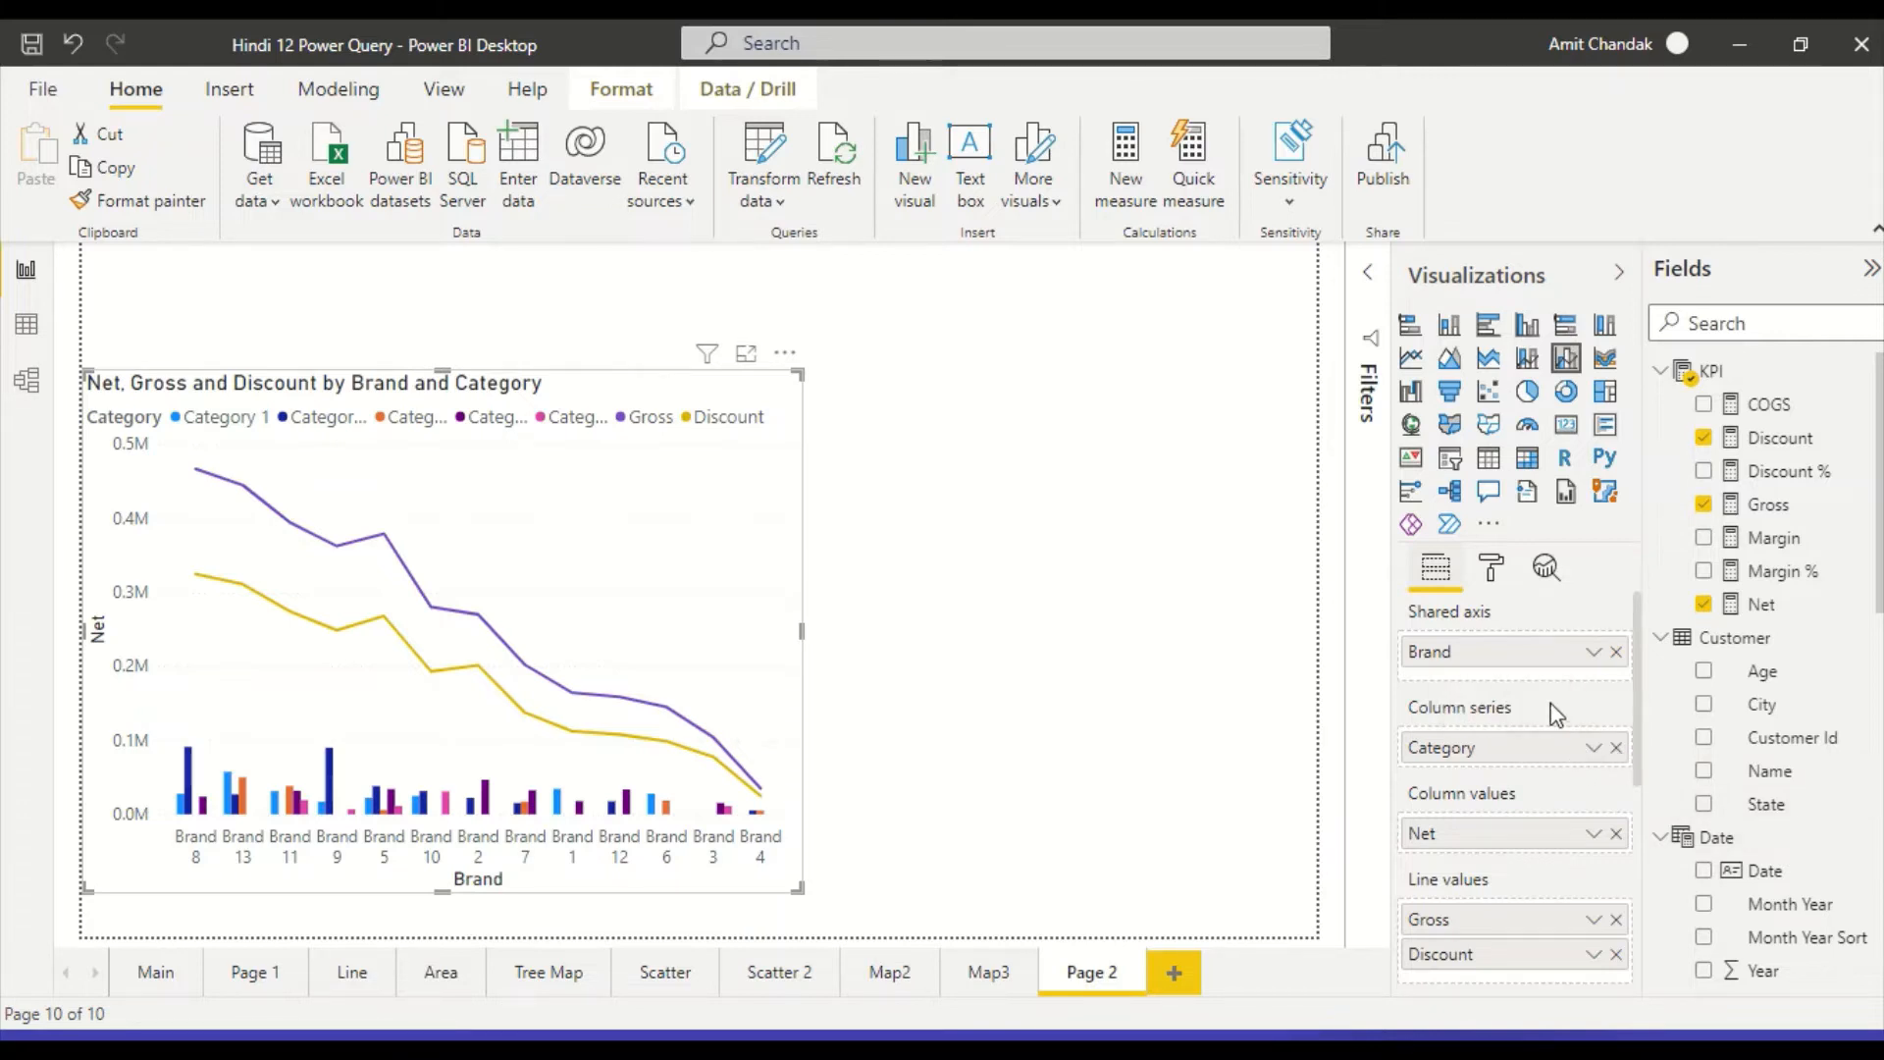
click(1615, 748)
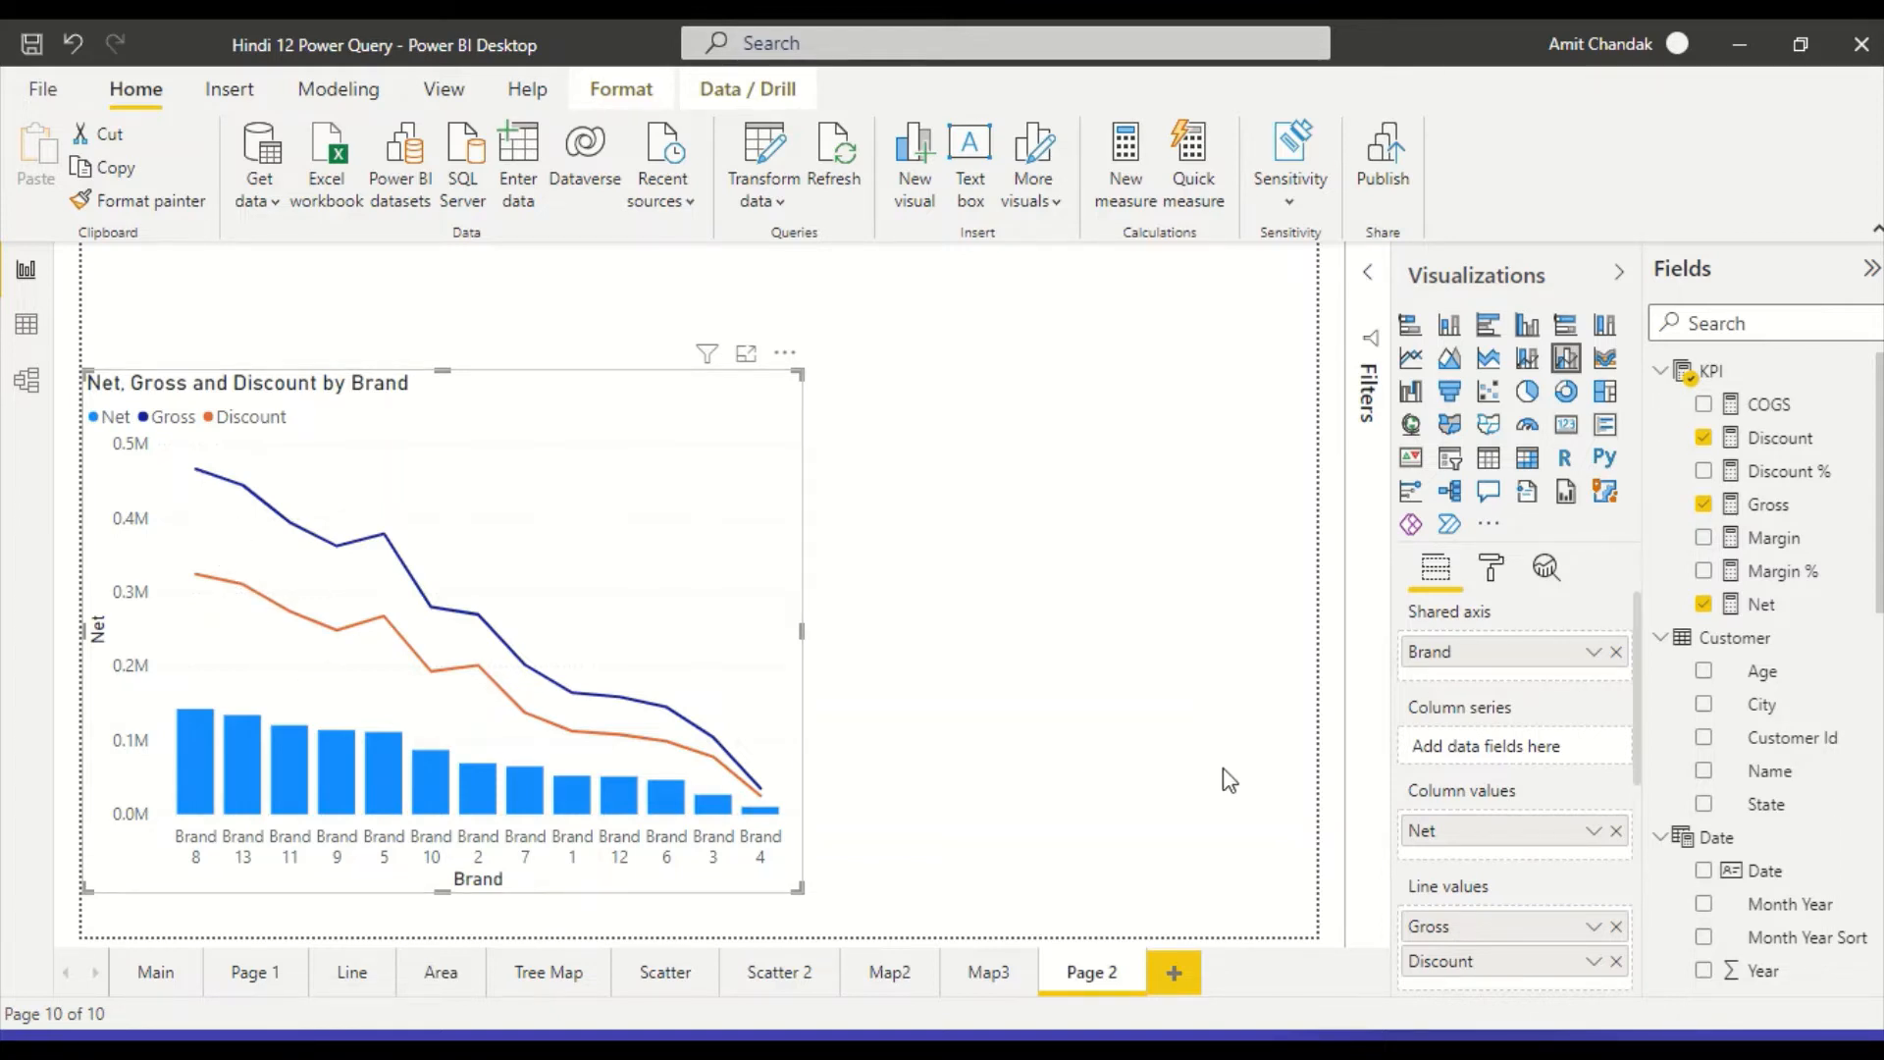
Switch on the secondary Y axis for the Gross and Discount lines.
click(1493, 576)
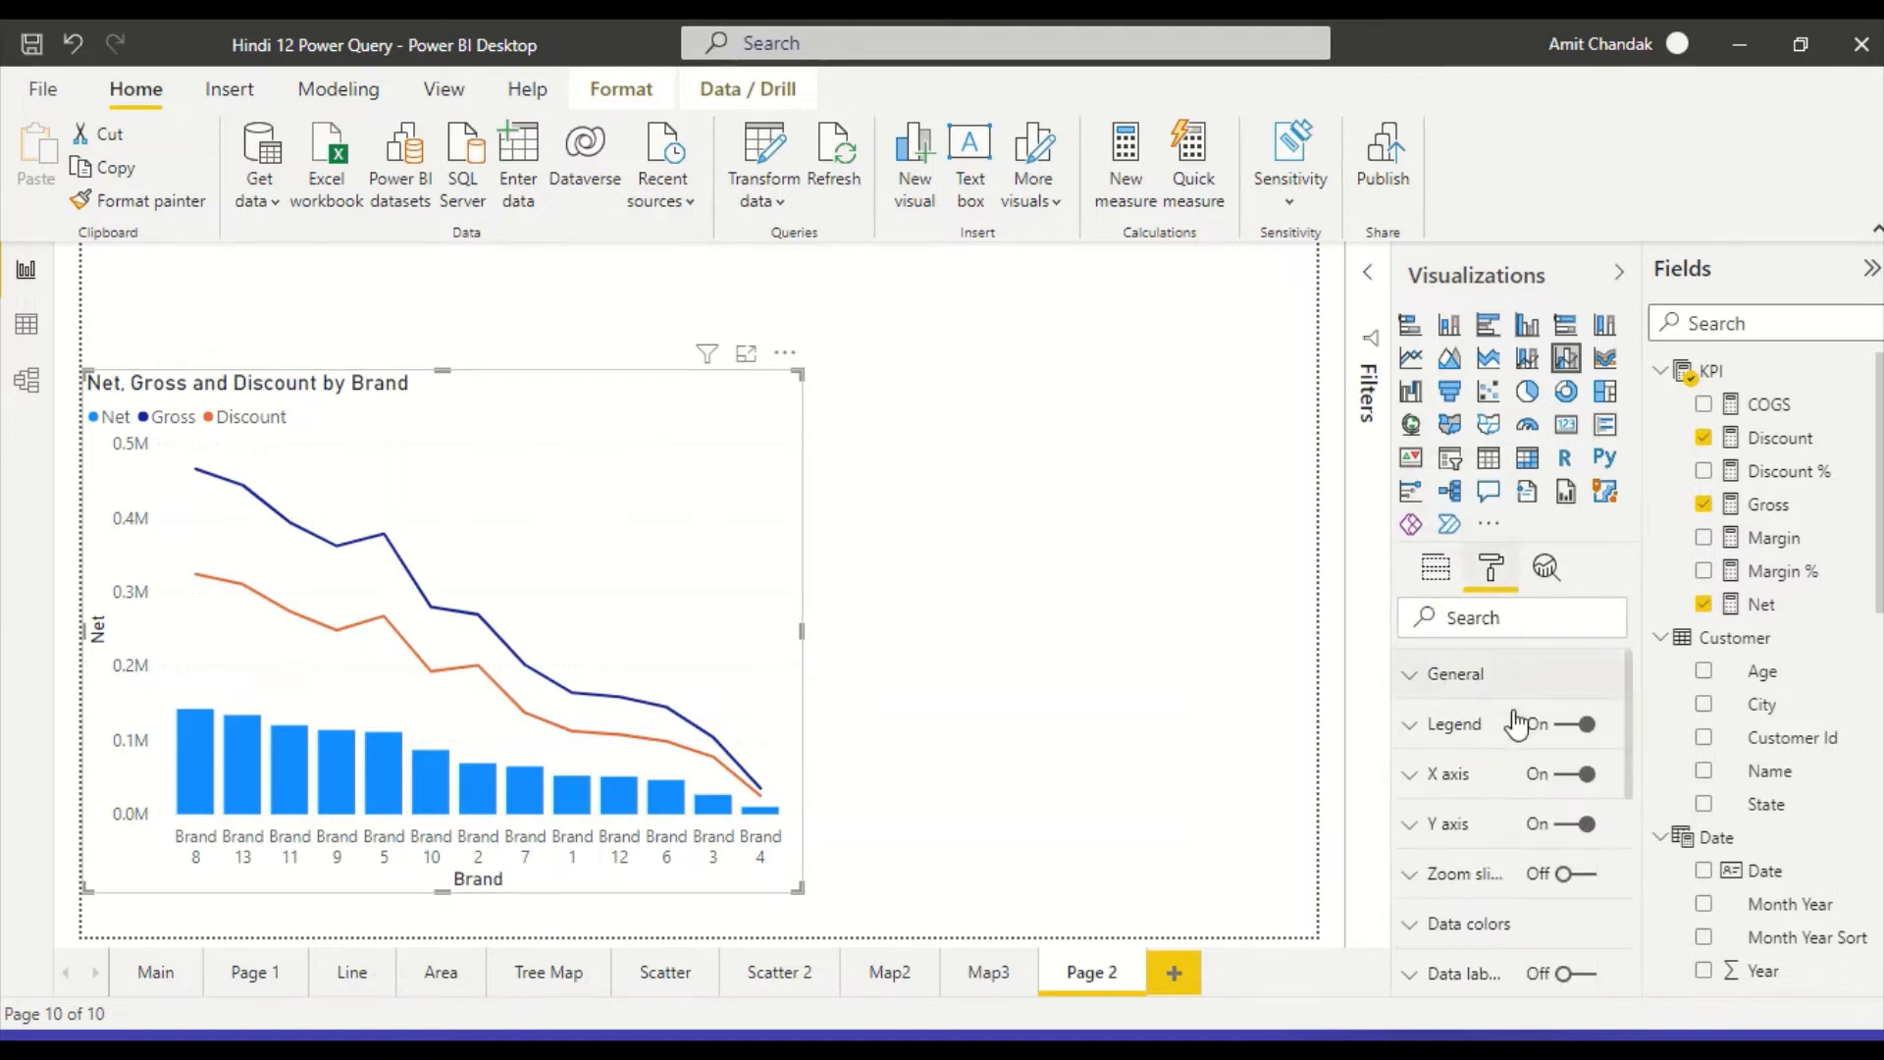
scroll(1526, 771, down, 1)
click(1503, 771)
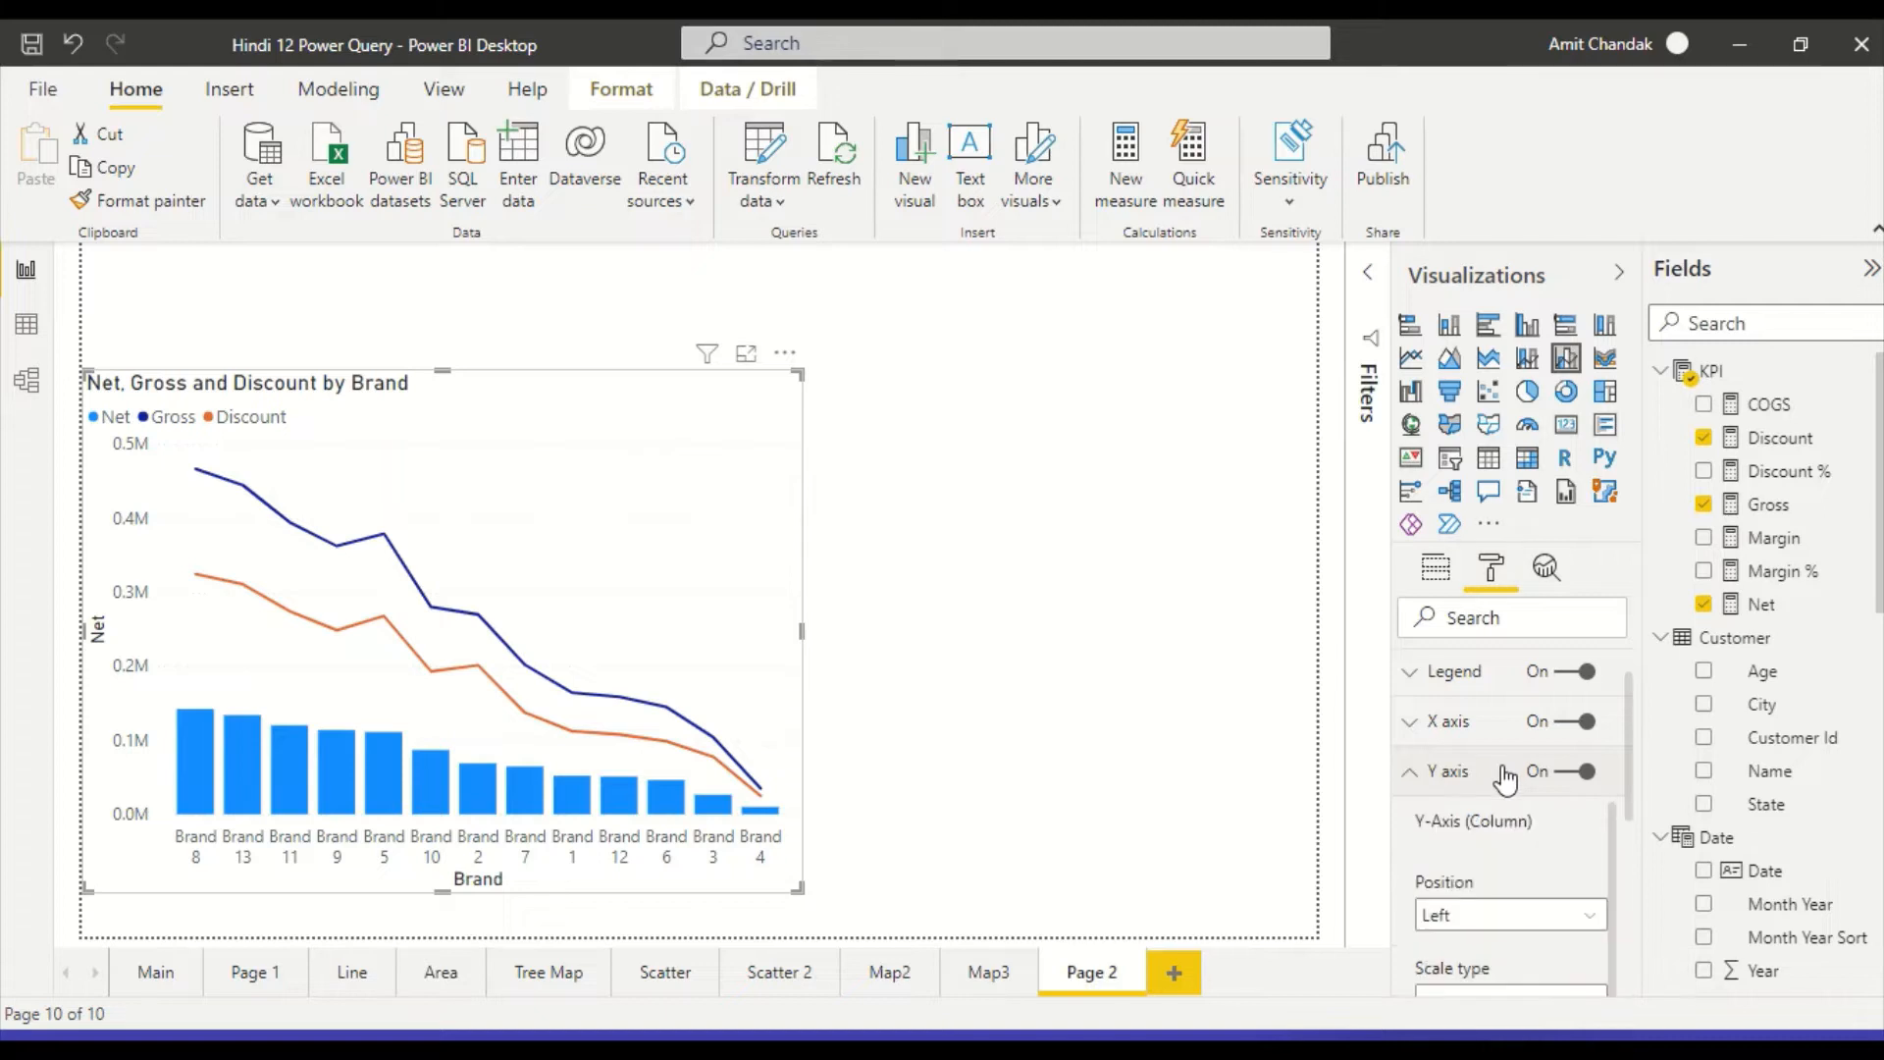
scroll(1506, 775, down, 3)
scroll(1508, 775, down, 10)
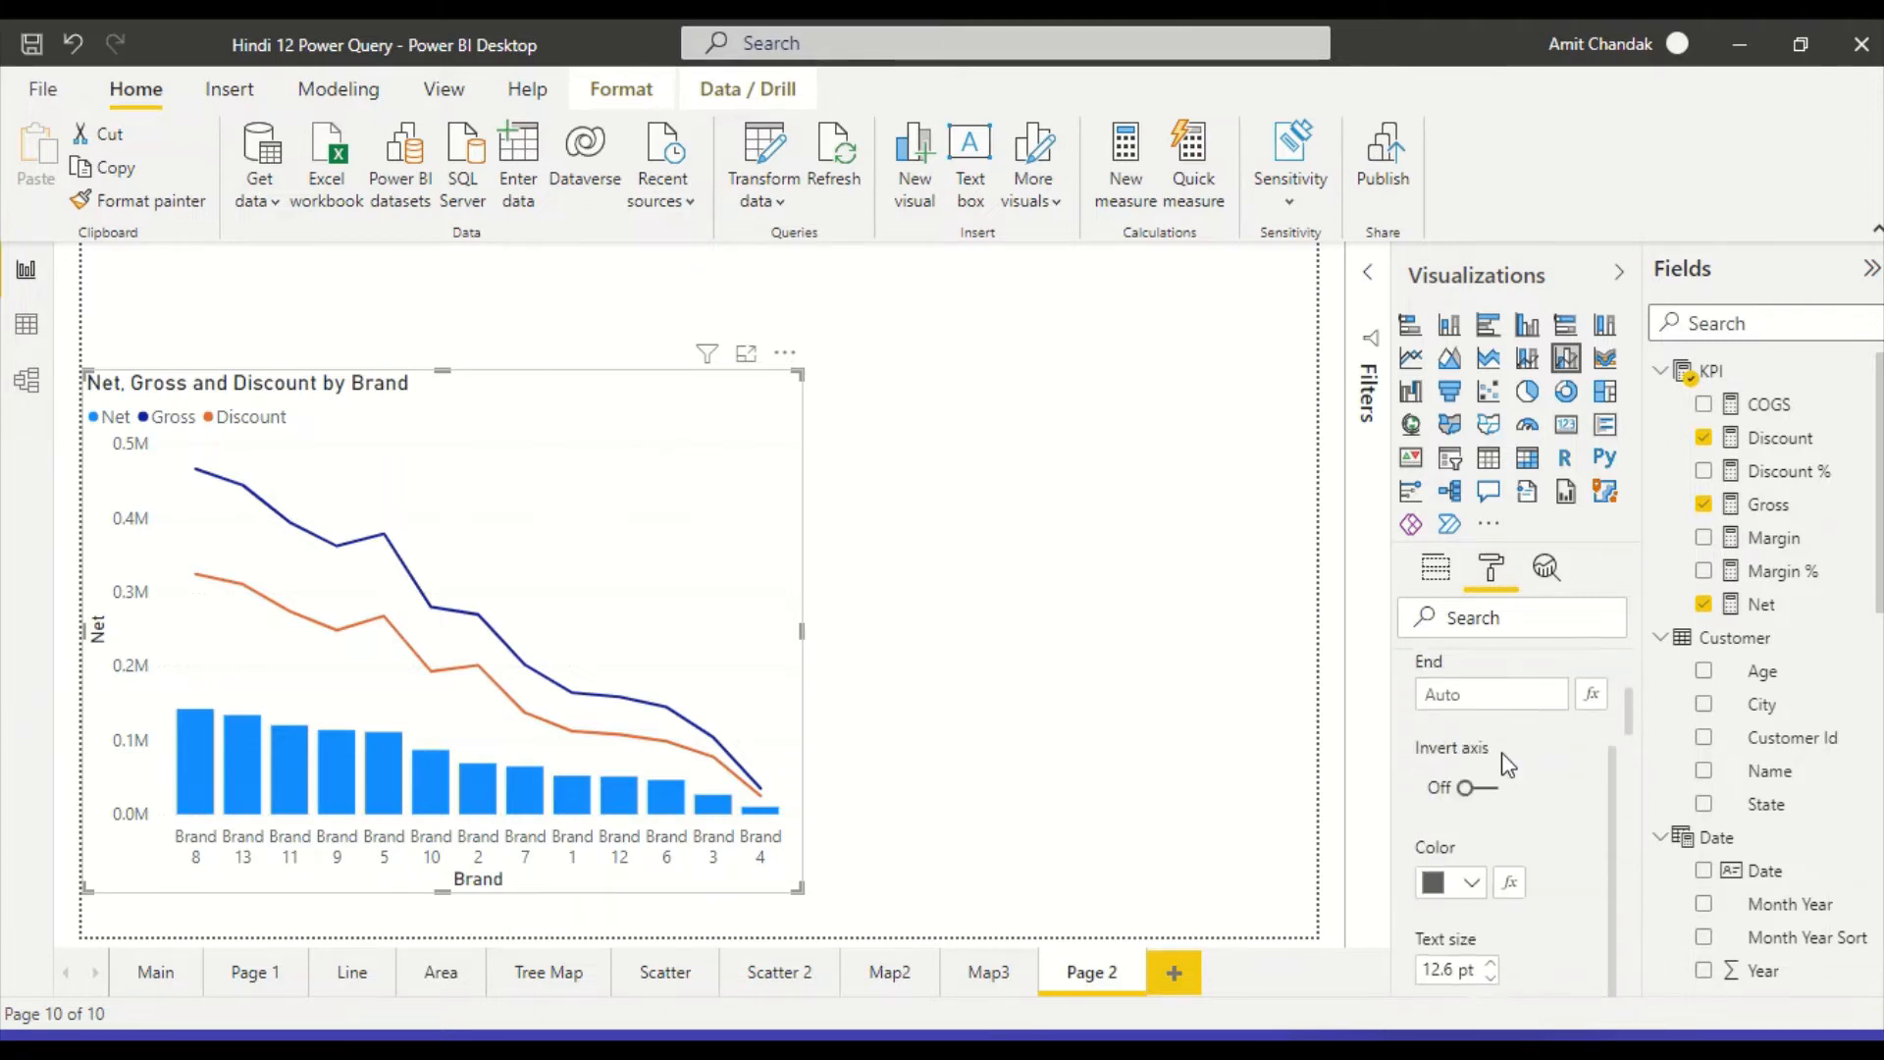
scroll(1502, 754, down, 8)
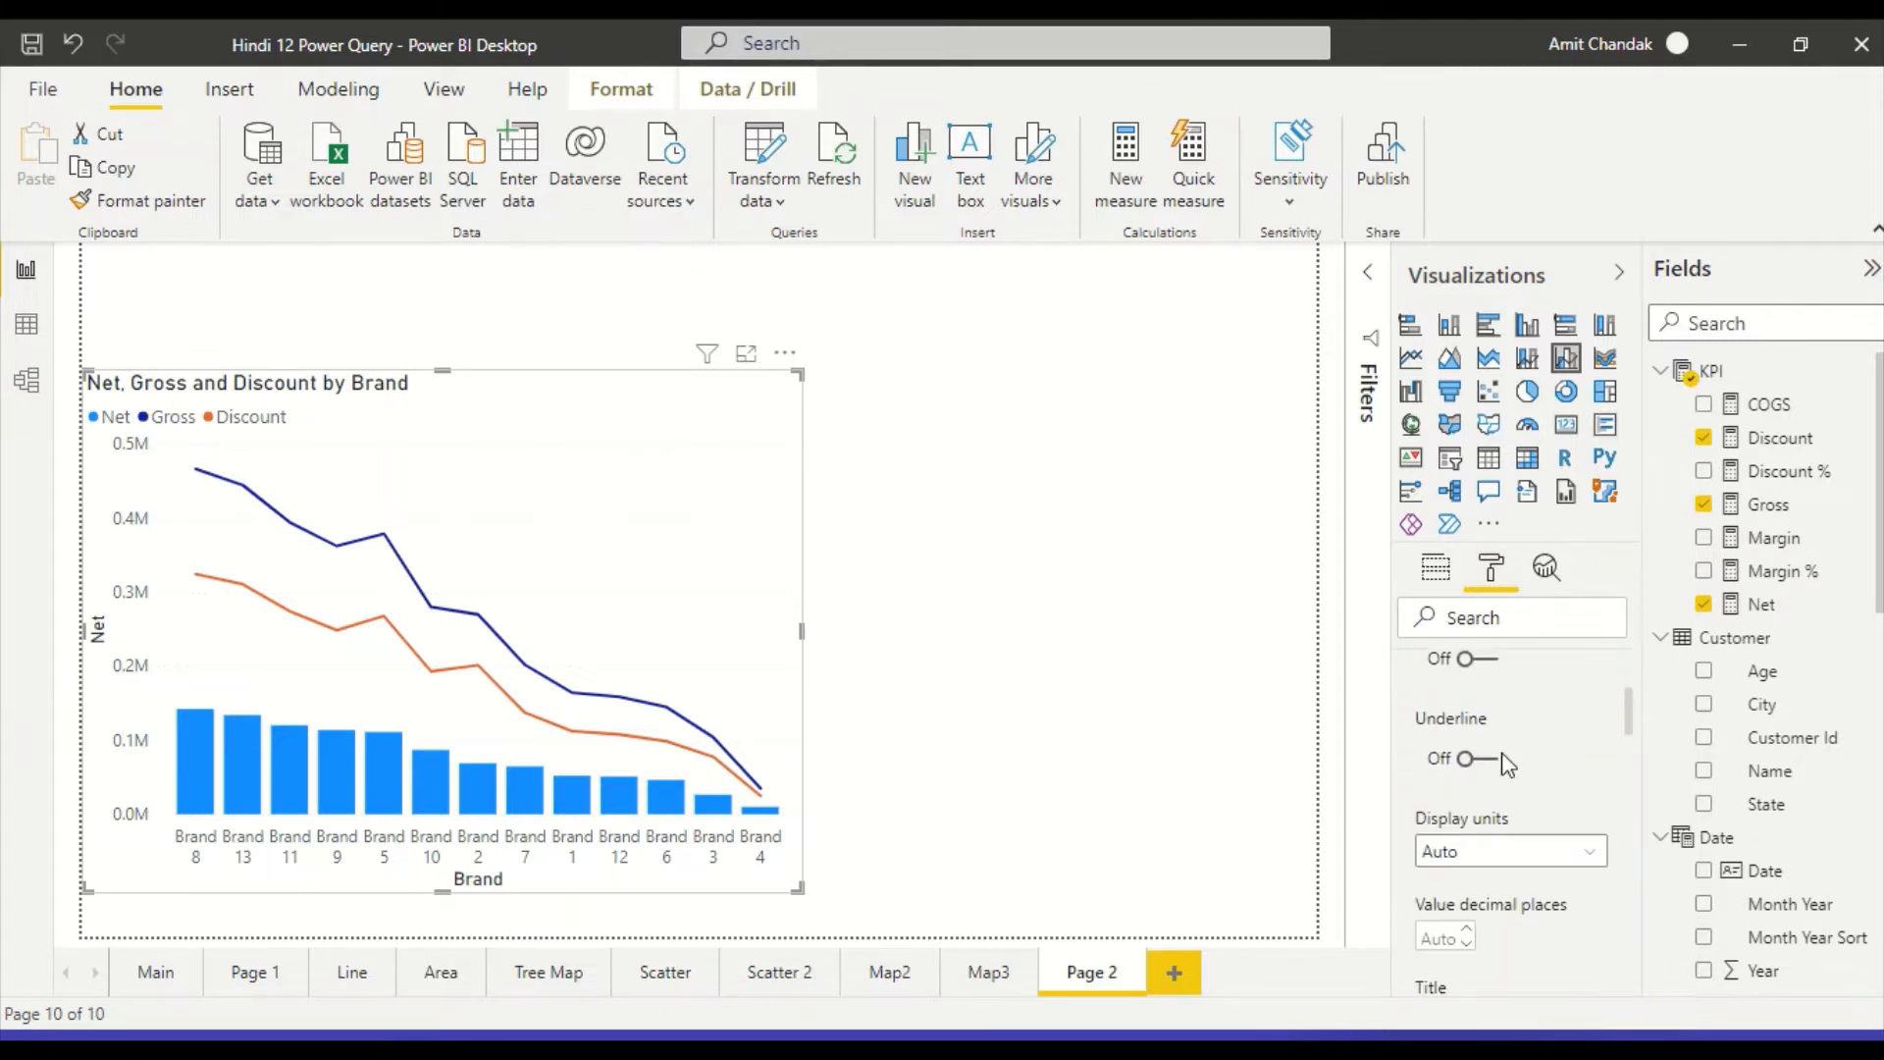
scroll(1501, 750, down, 5)
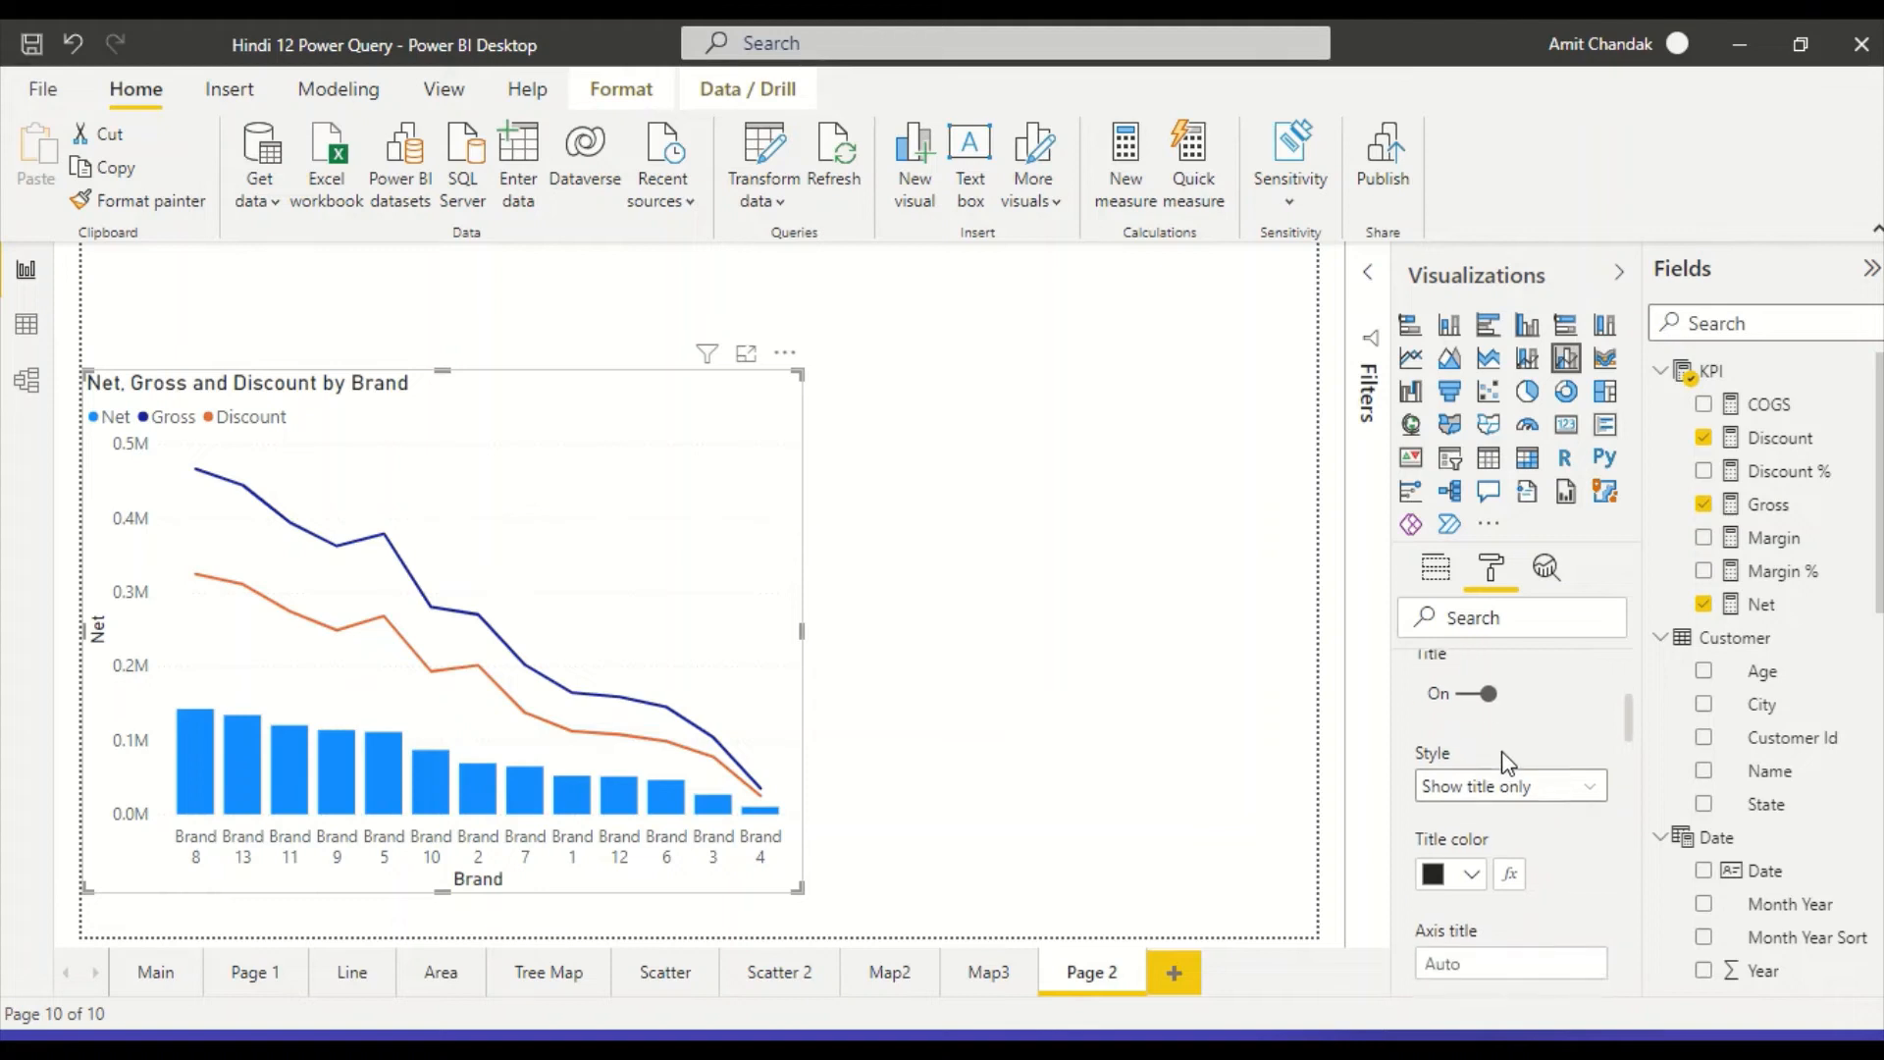
scroll(1504, 752, down, 5)
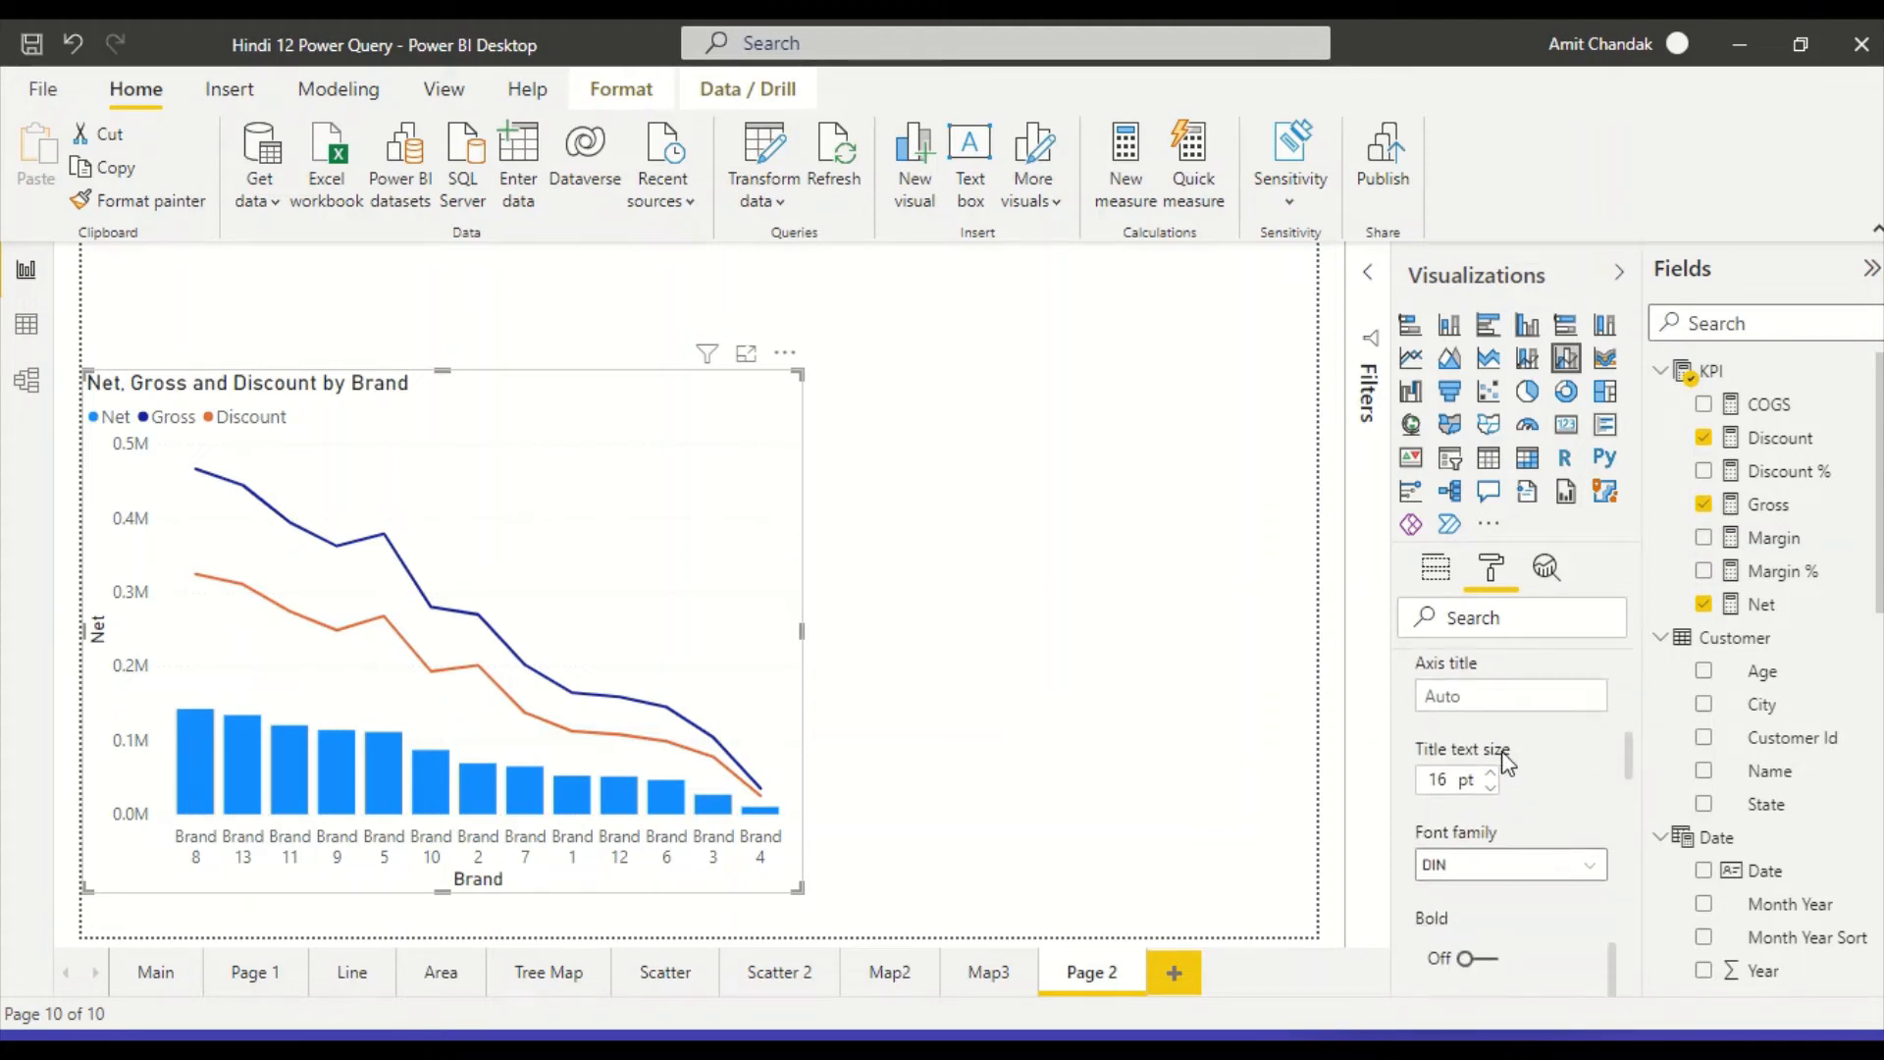
scroll(1508, 765, down, 4)
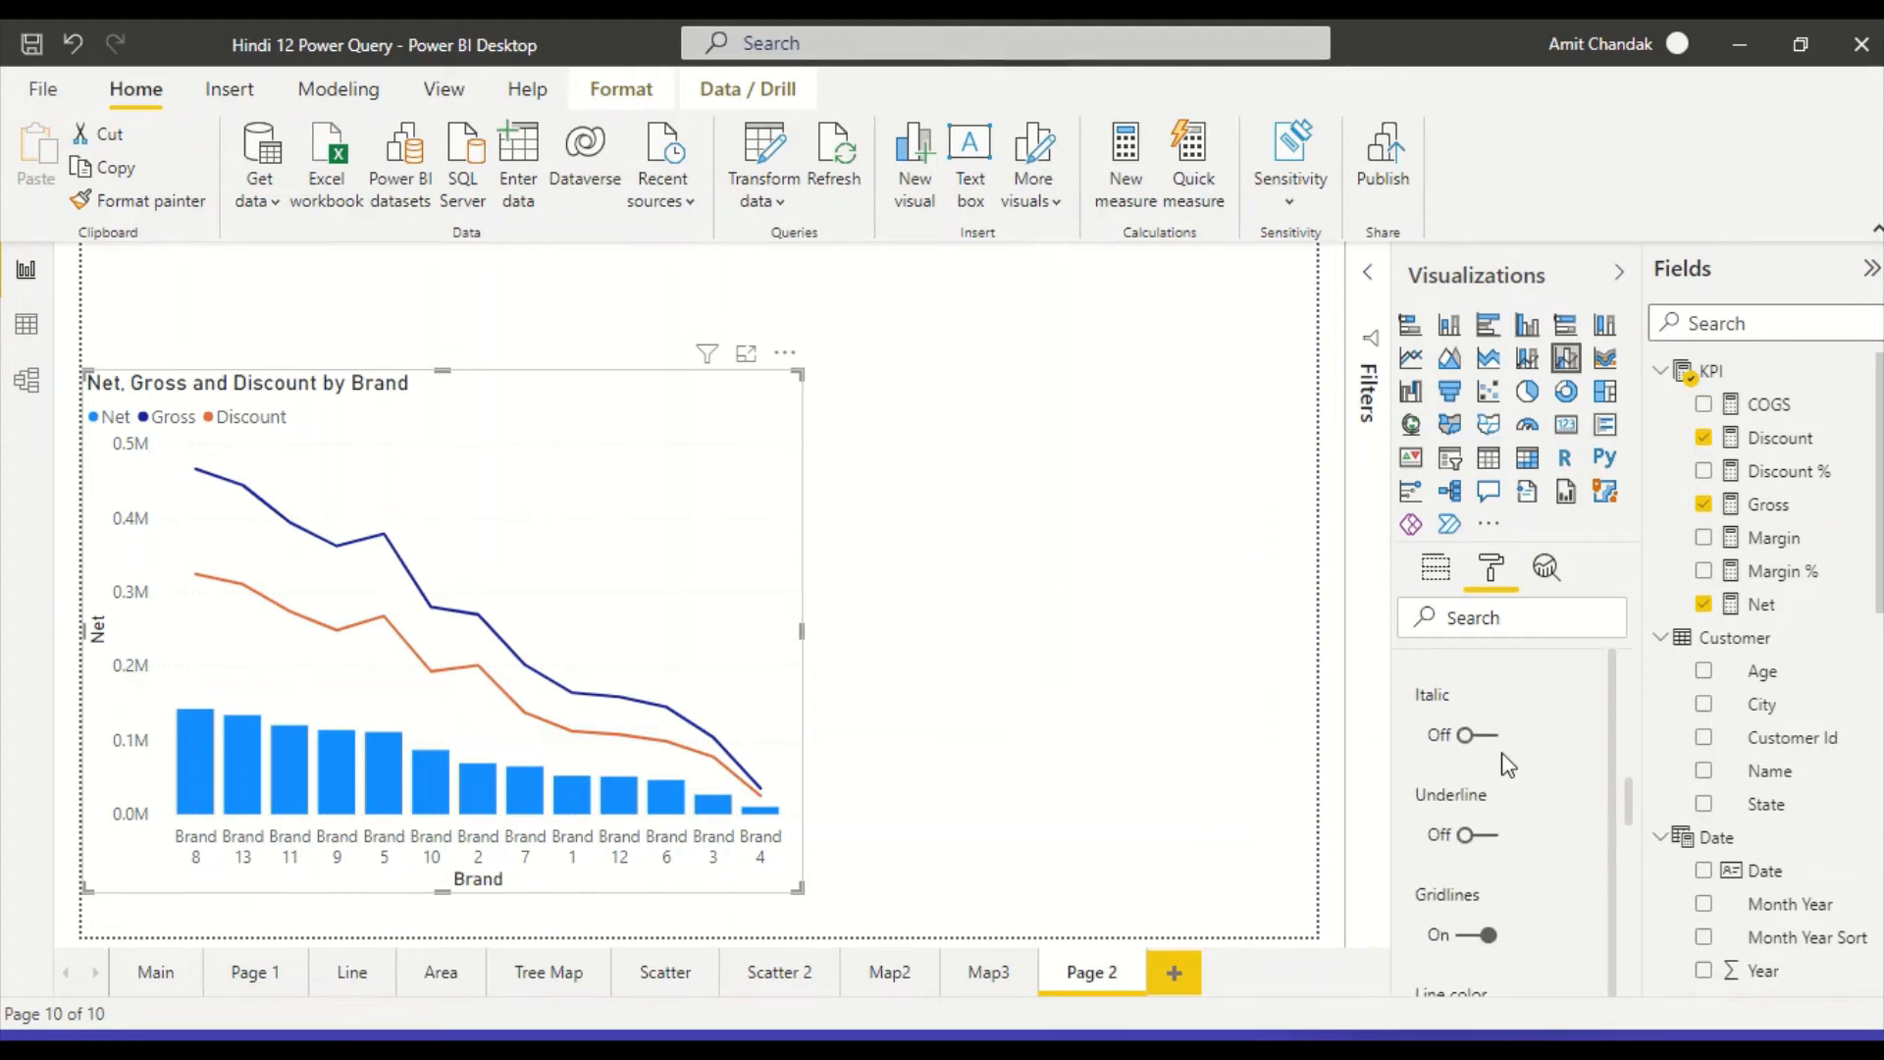
scroll(1504, 760, down, 3)
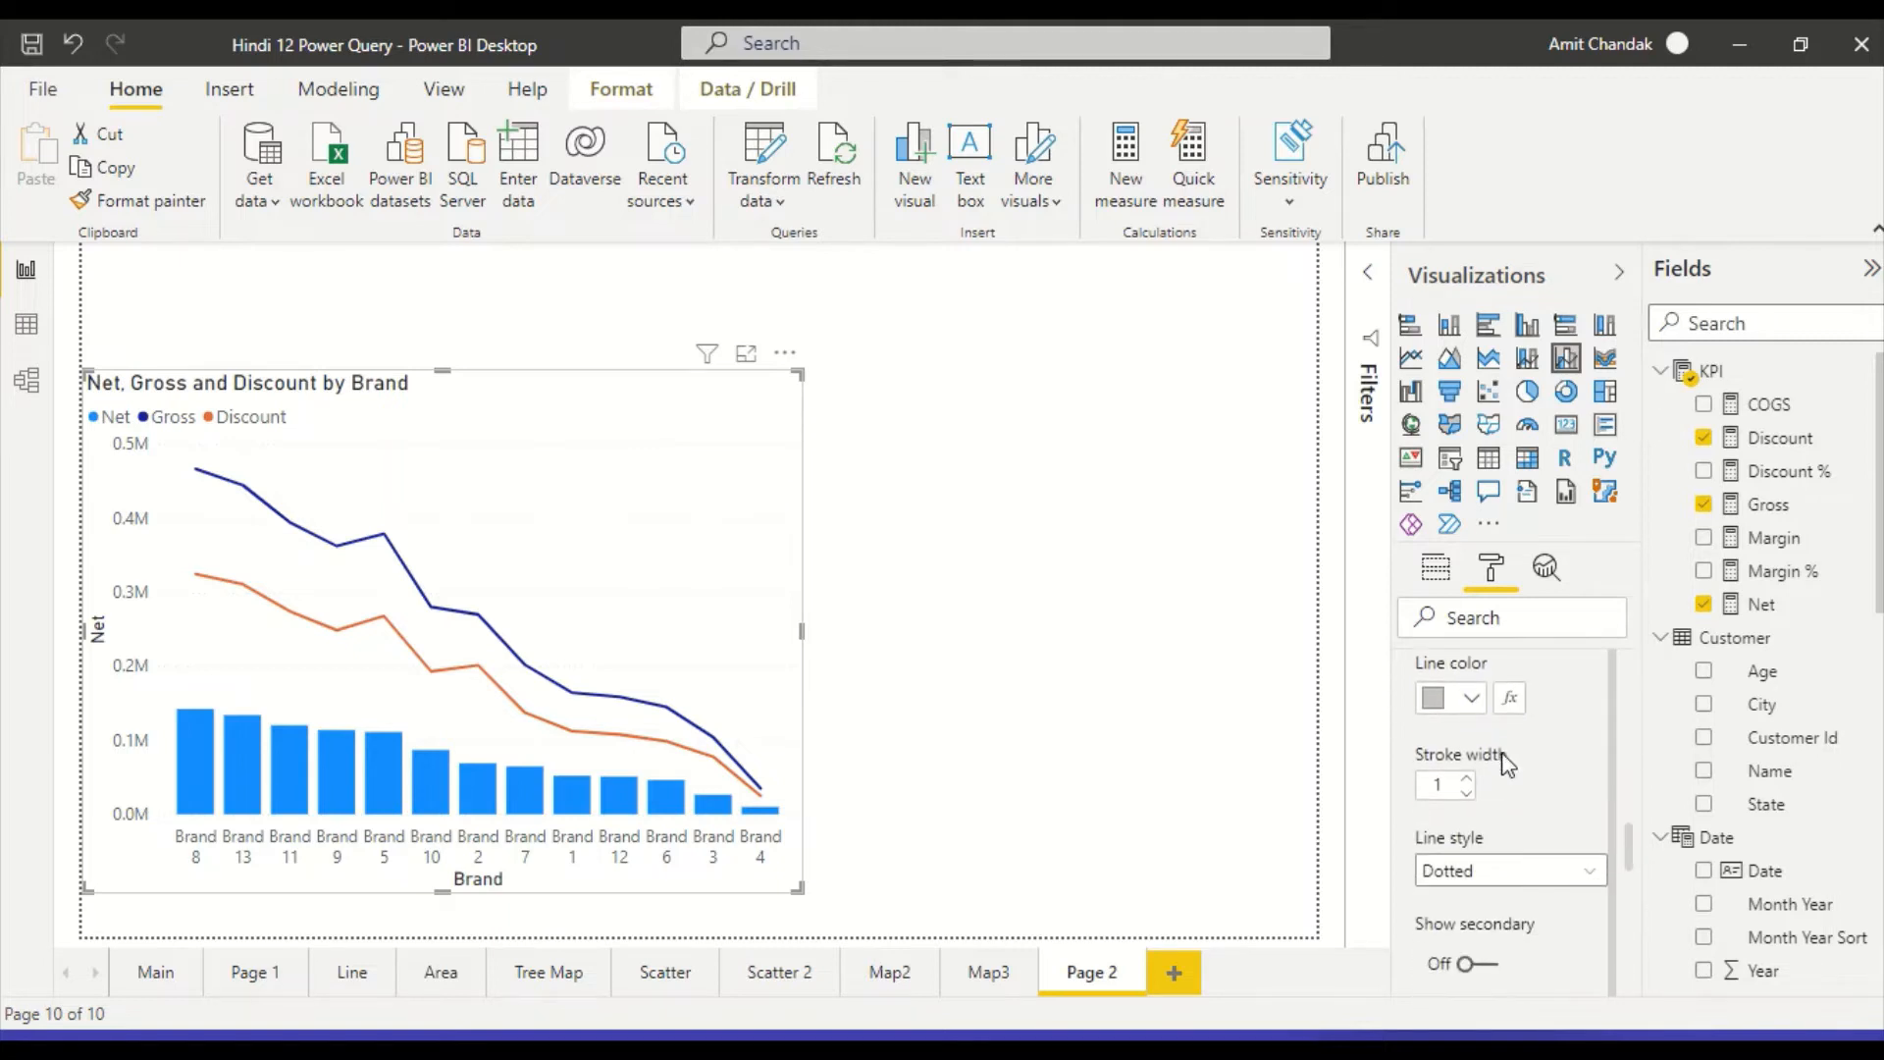
click(1498, 869)
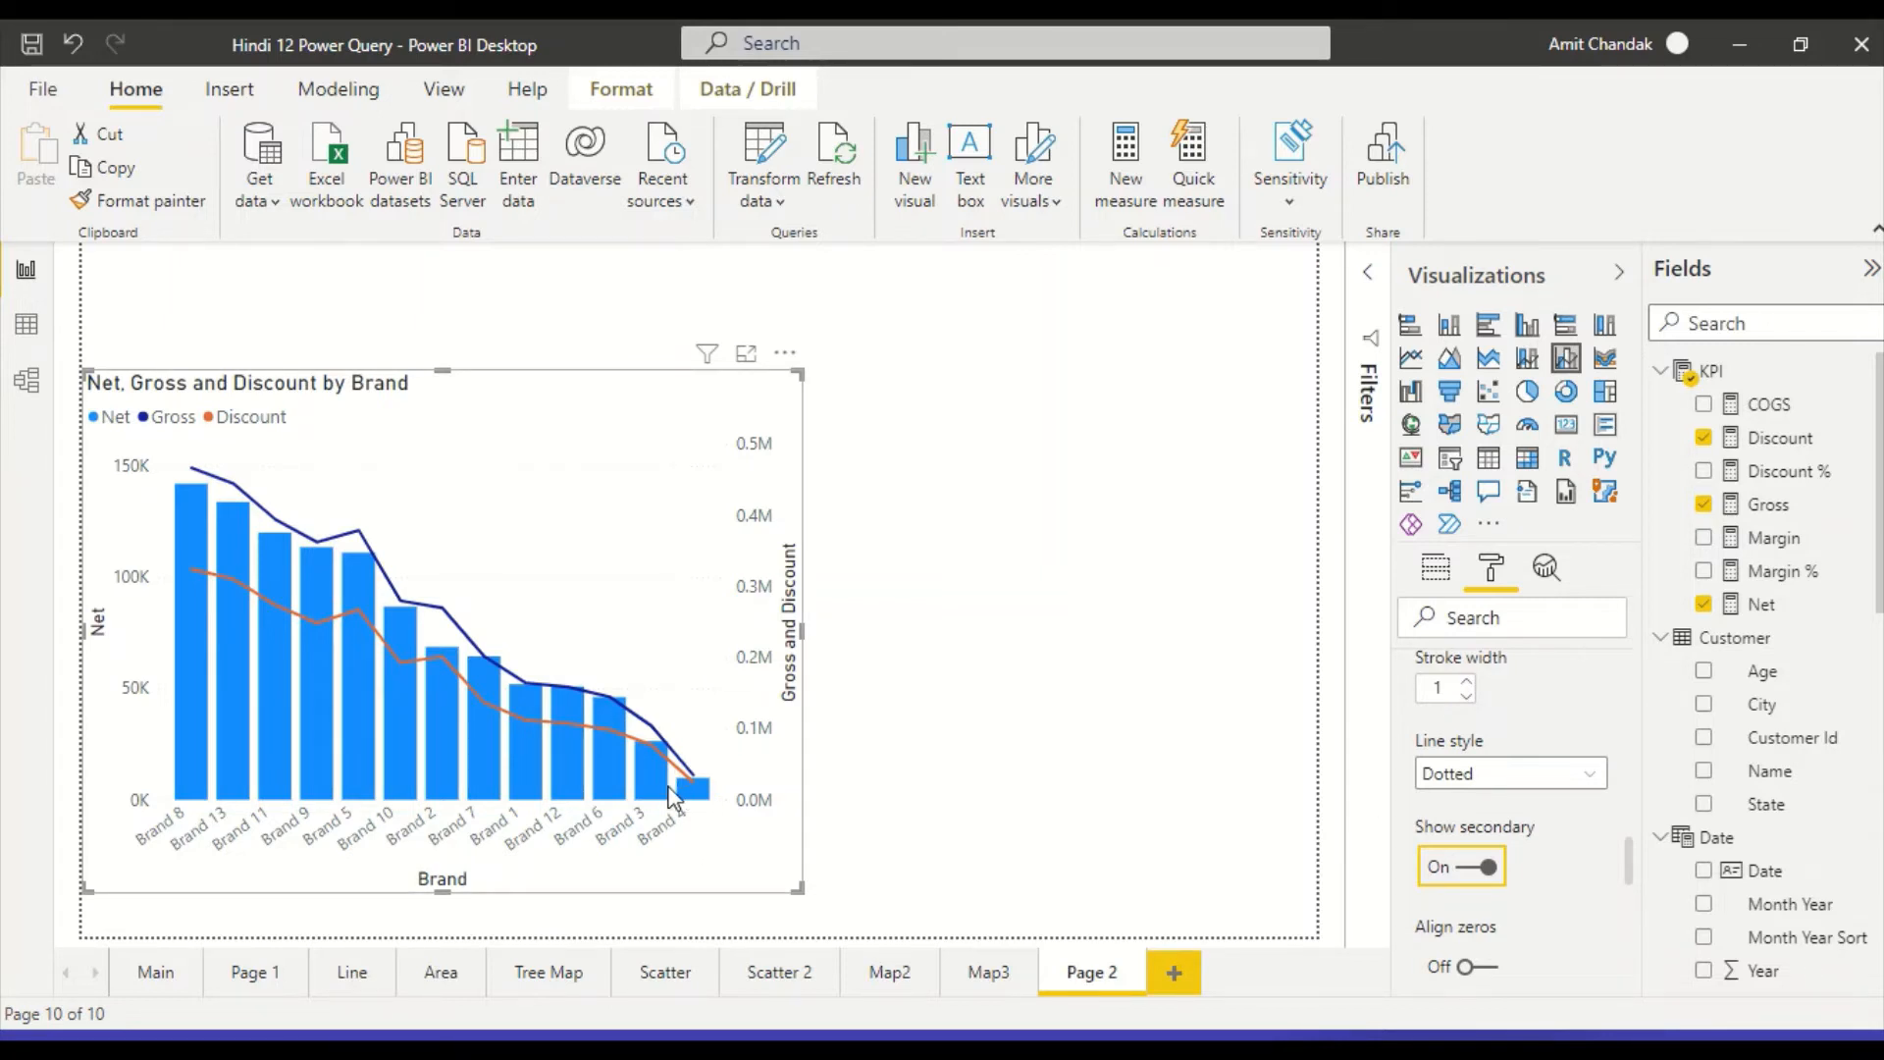
mouse_move(670, 780)
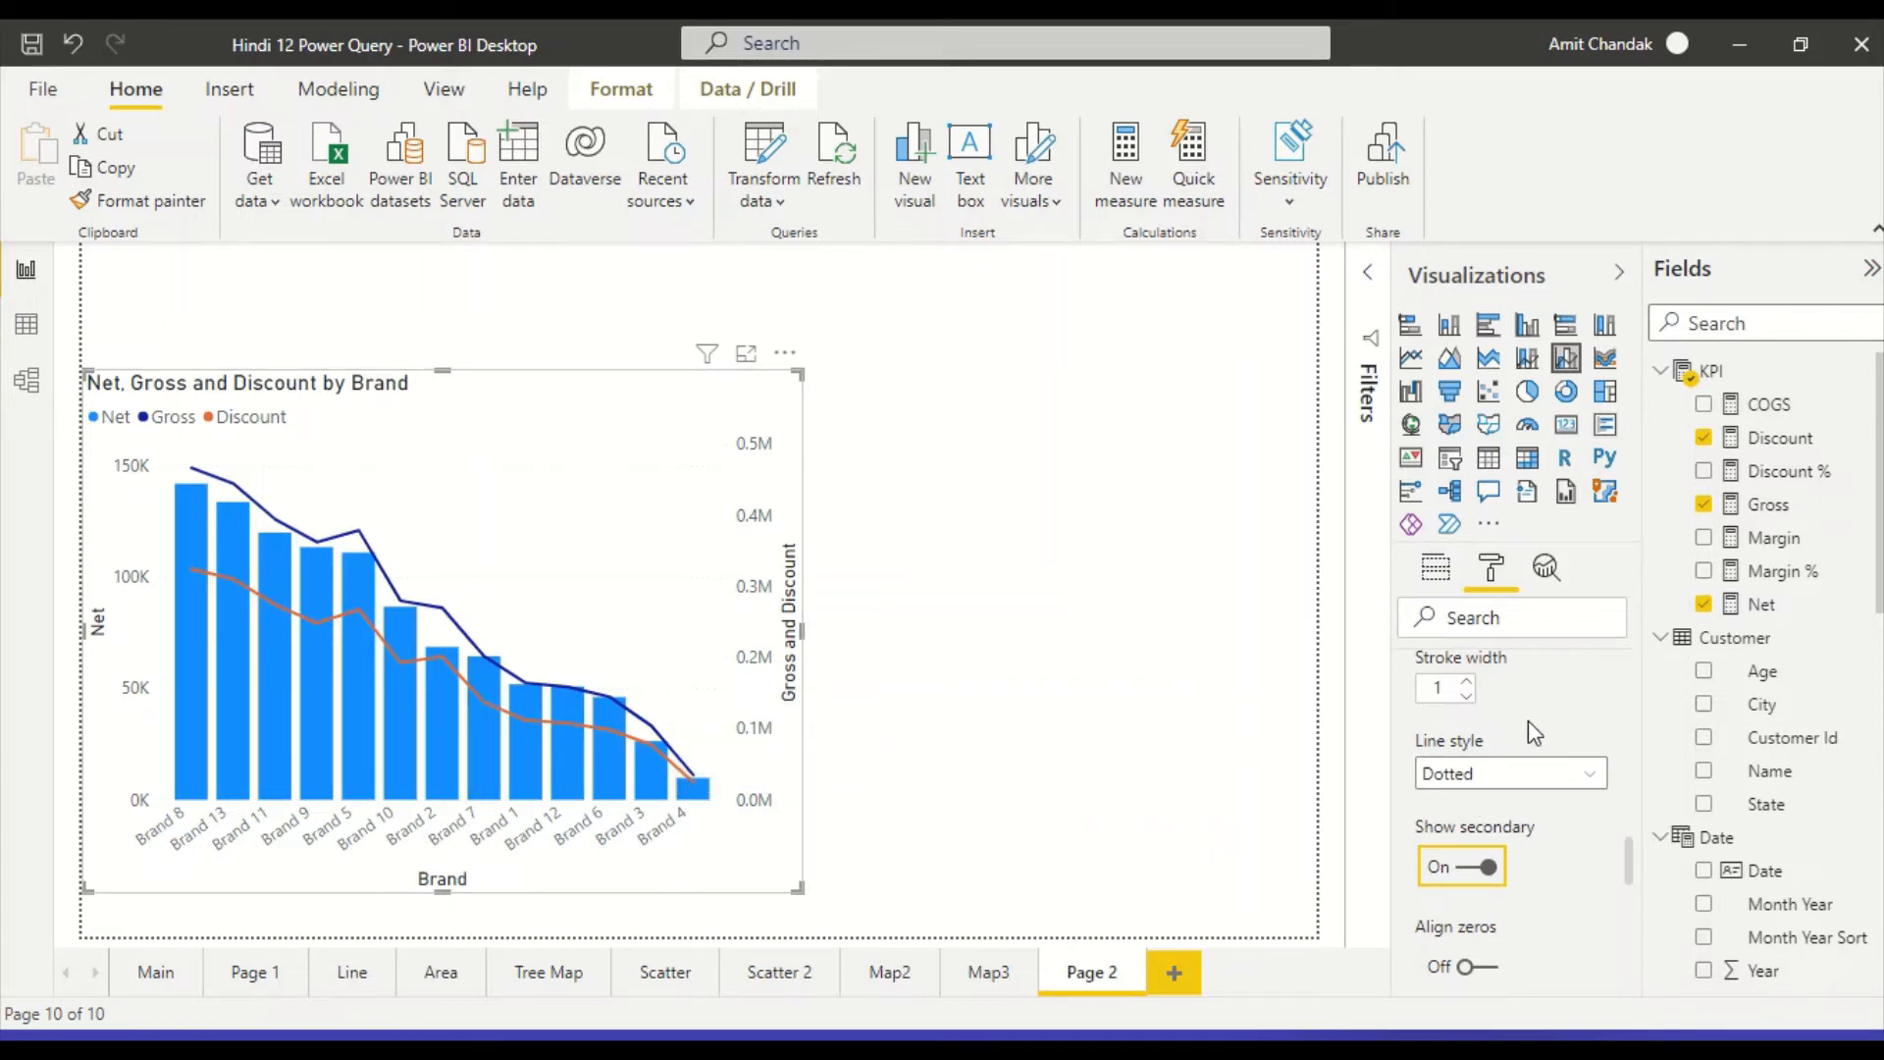
Set the stroke width of the Y axis gridlines to 0.
scroll(1528, 720, up, 3)
scroll(1528, 720, down, 3)
click(1467, 695)
text(0)
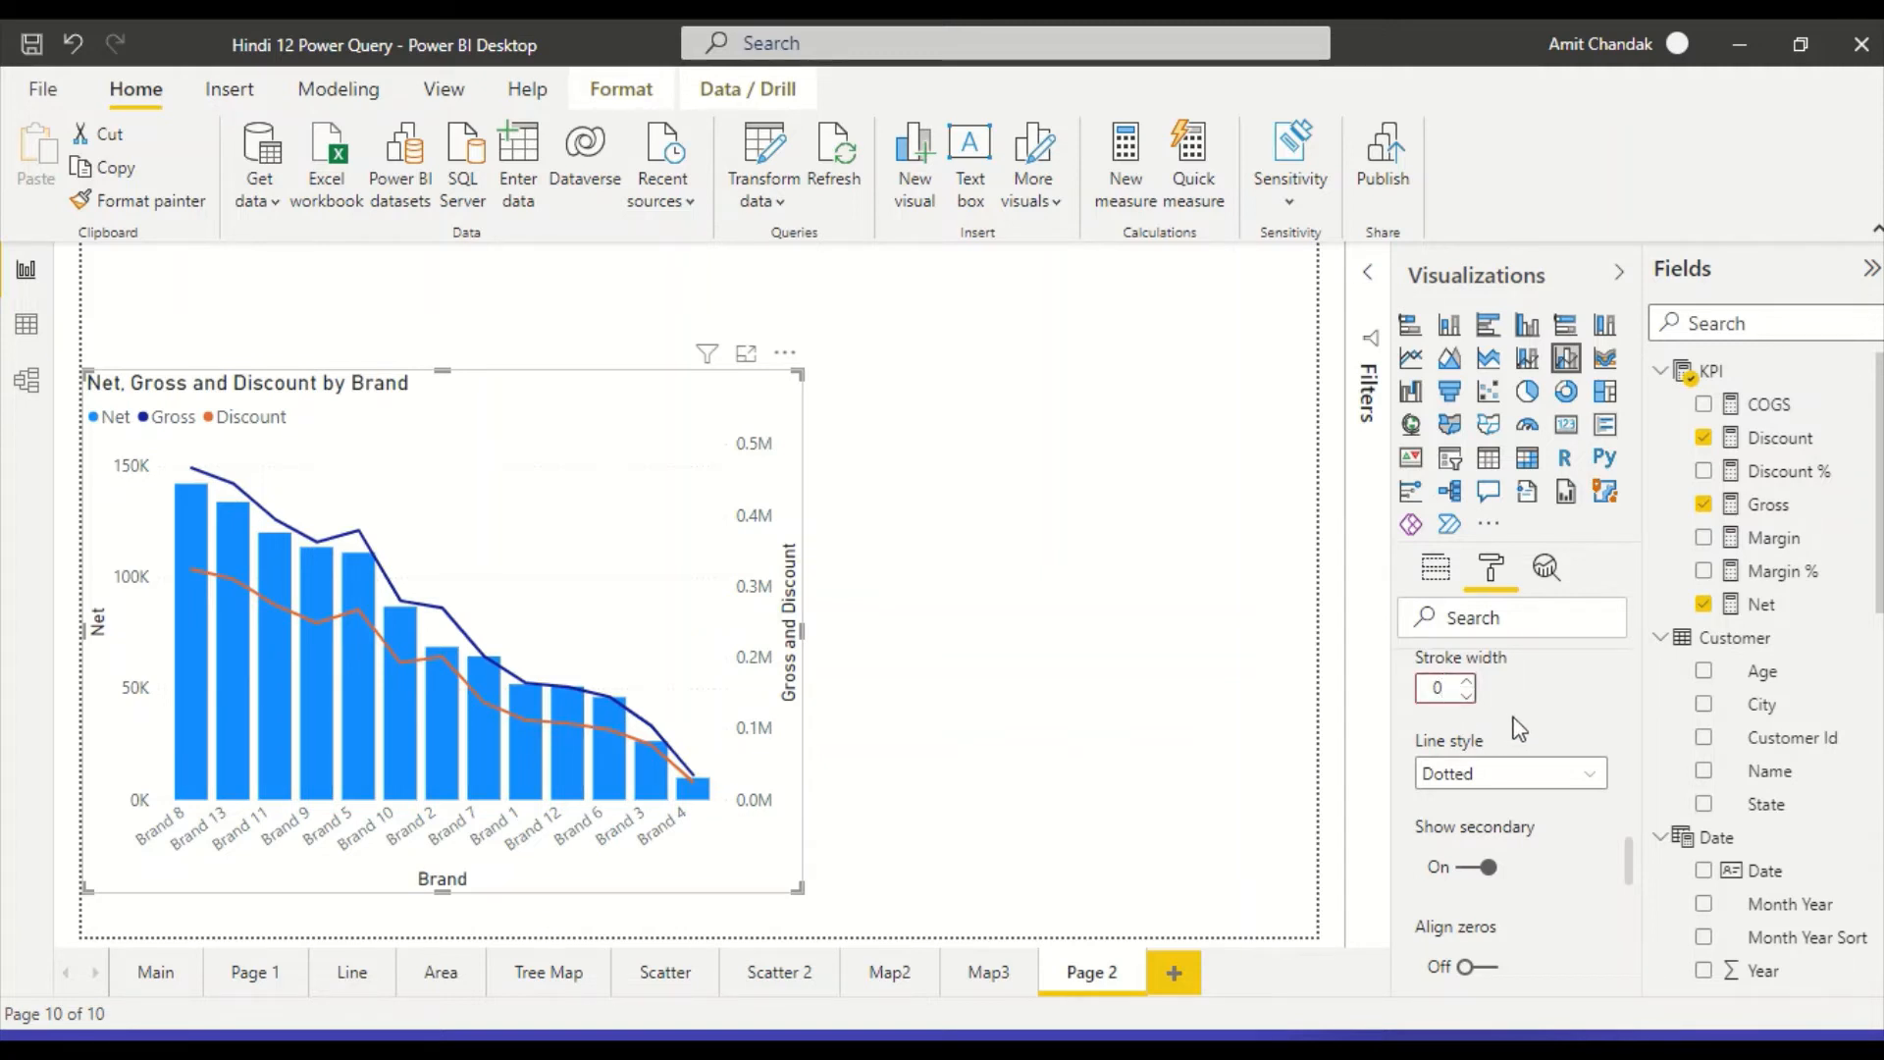
scroll(1518, 728, up, 5)
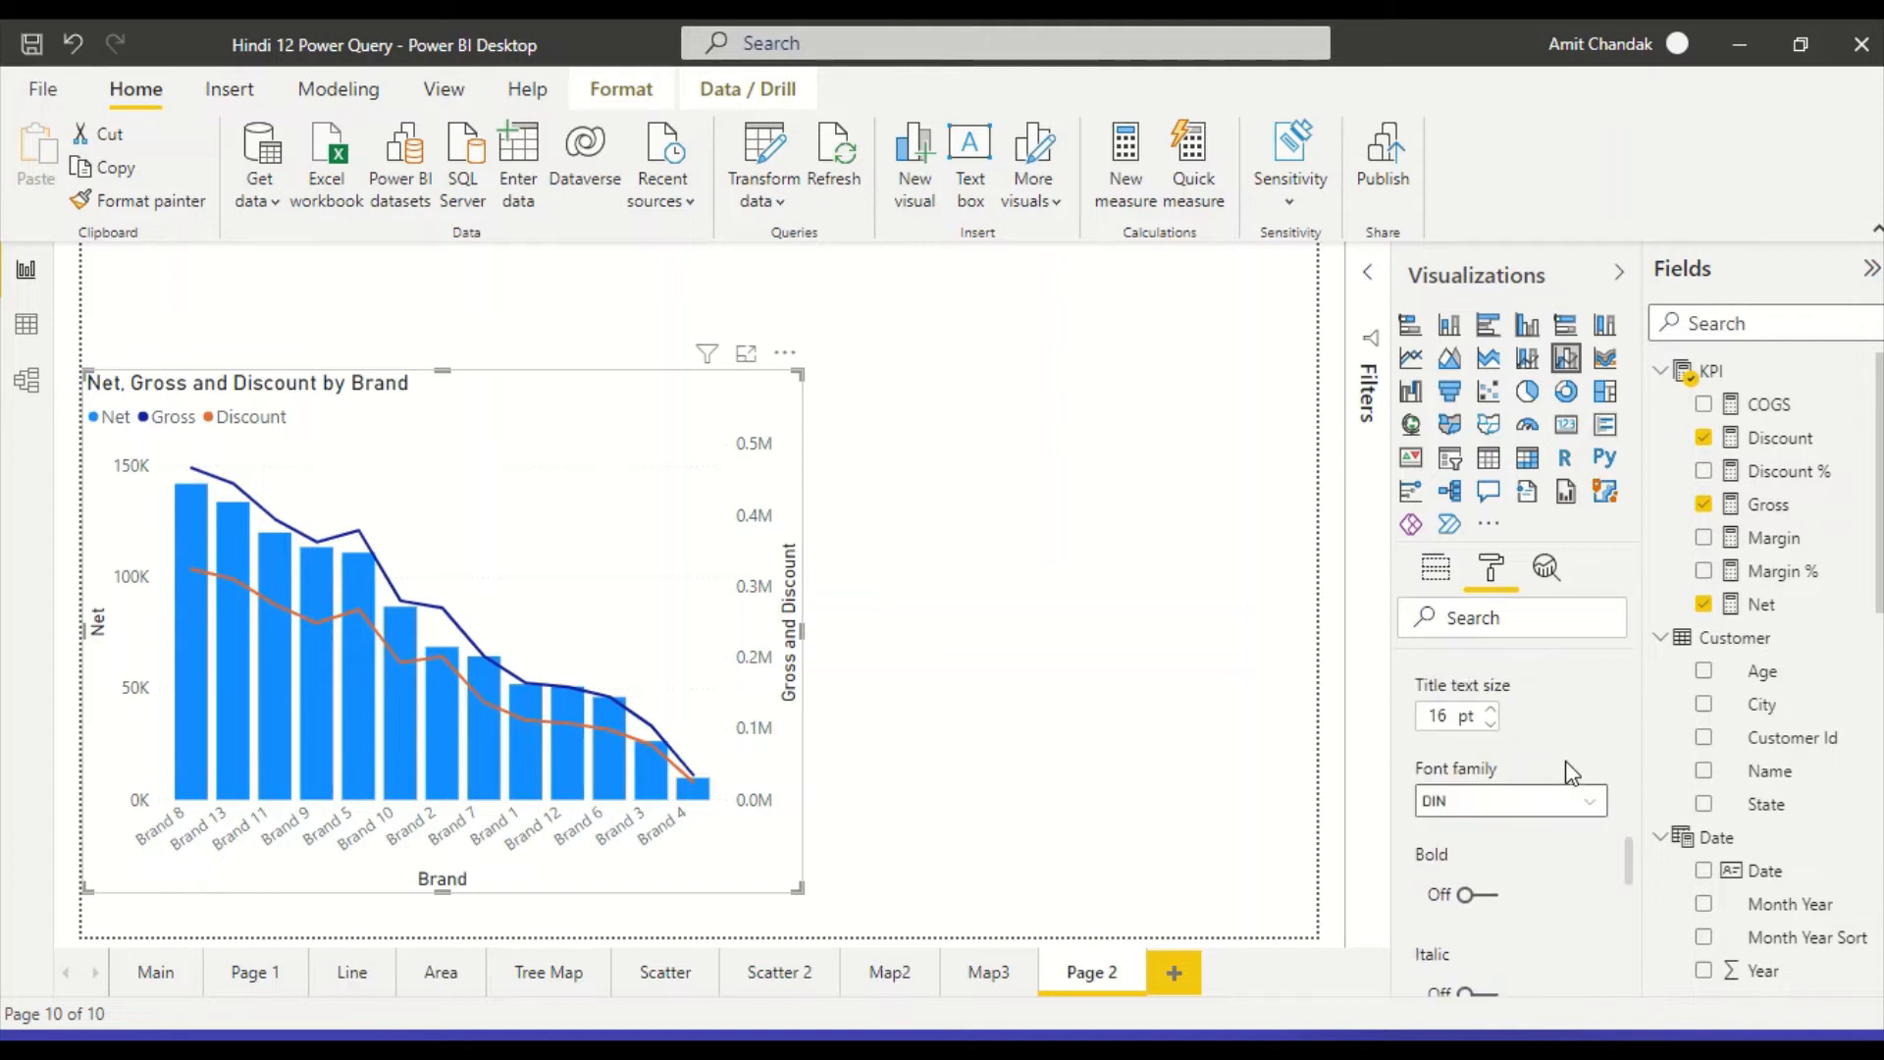
scroll(1565, 761, up, 5)
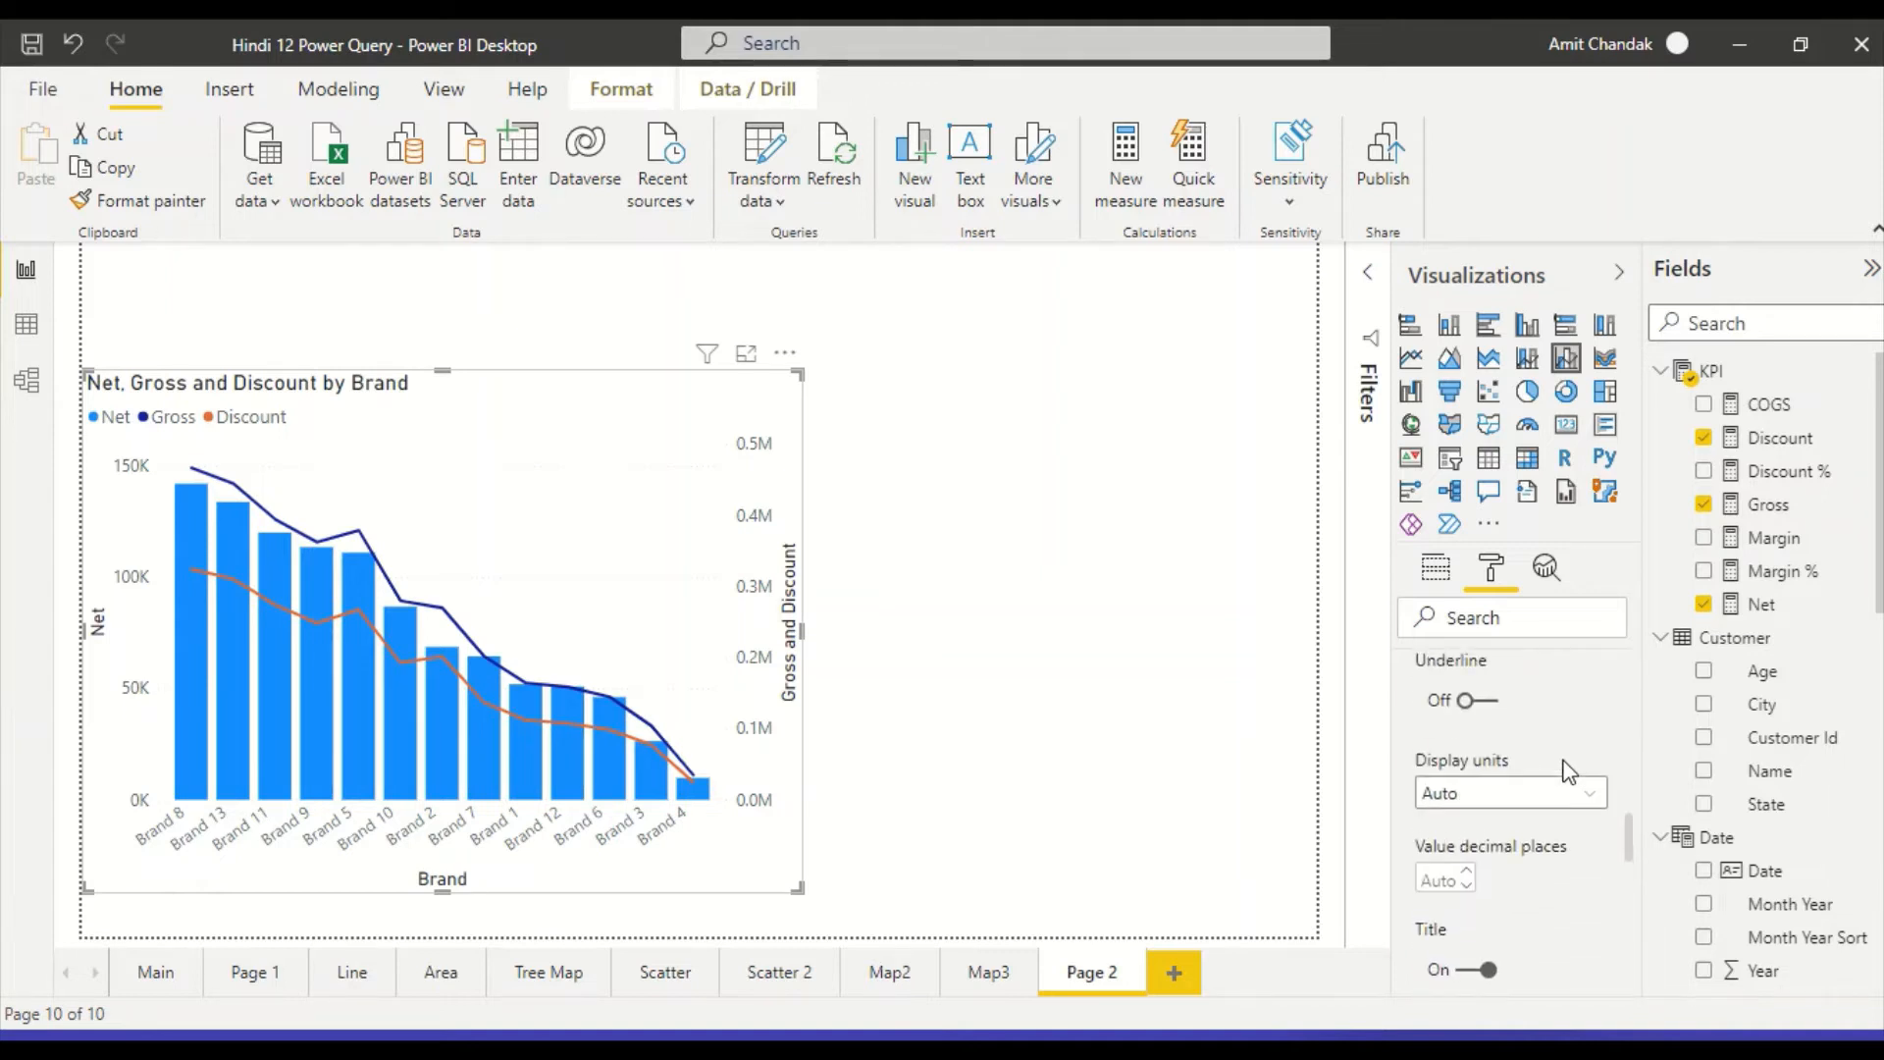
Close the Y axis settings and review the data color options for Gross, Discount and the default column color.
scroll(1560, 761, up, 5)
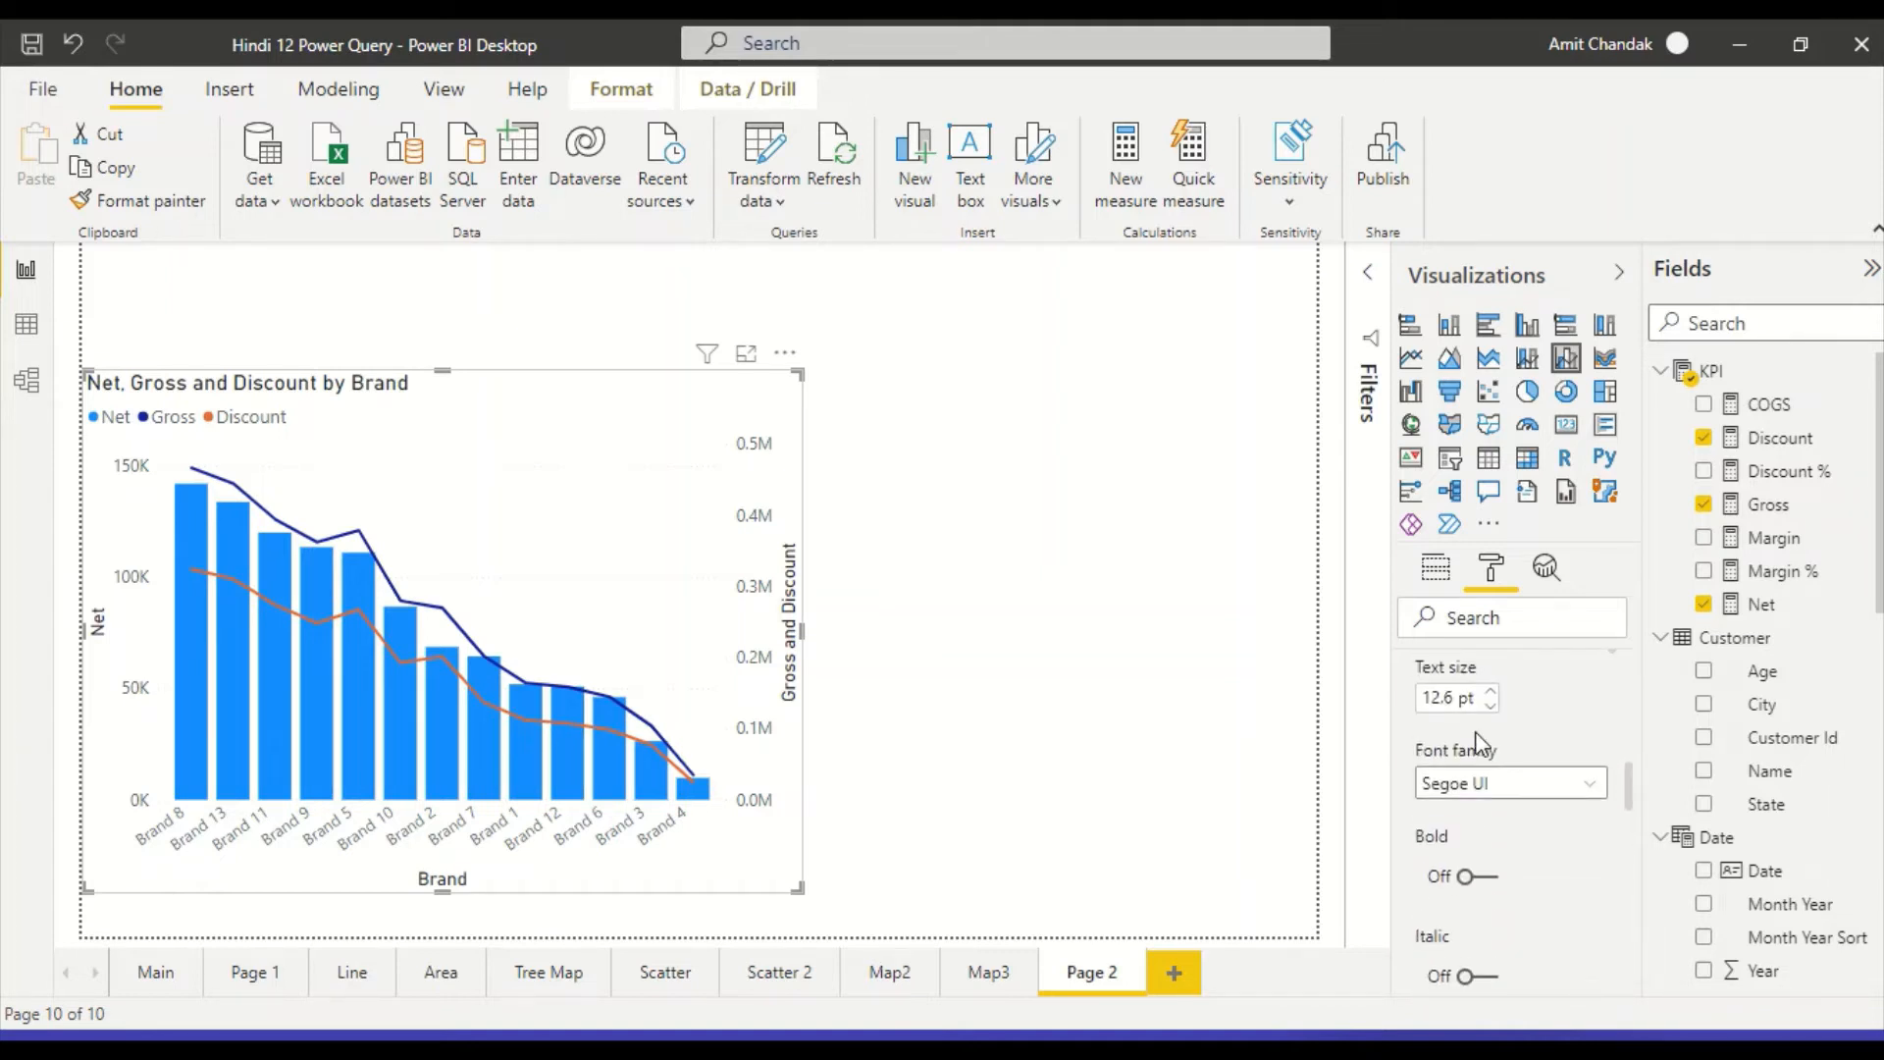
scroll(1476, 746, up, 8)
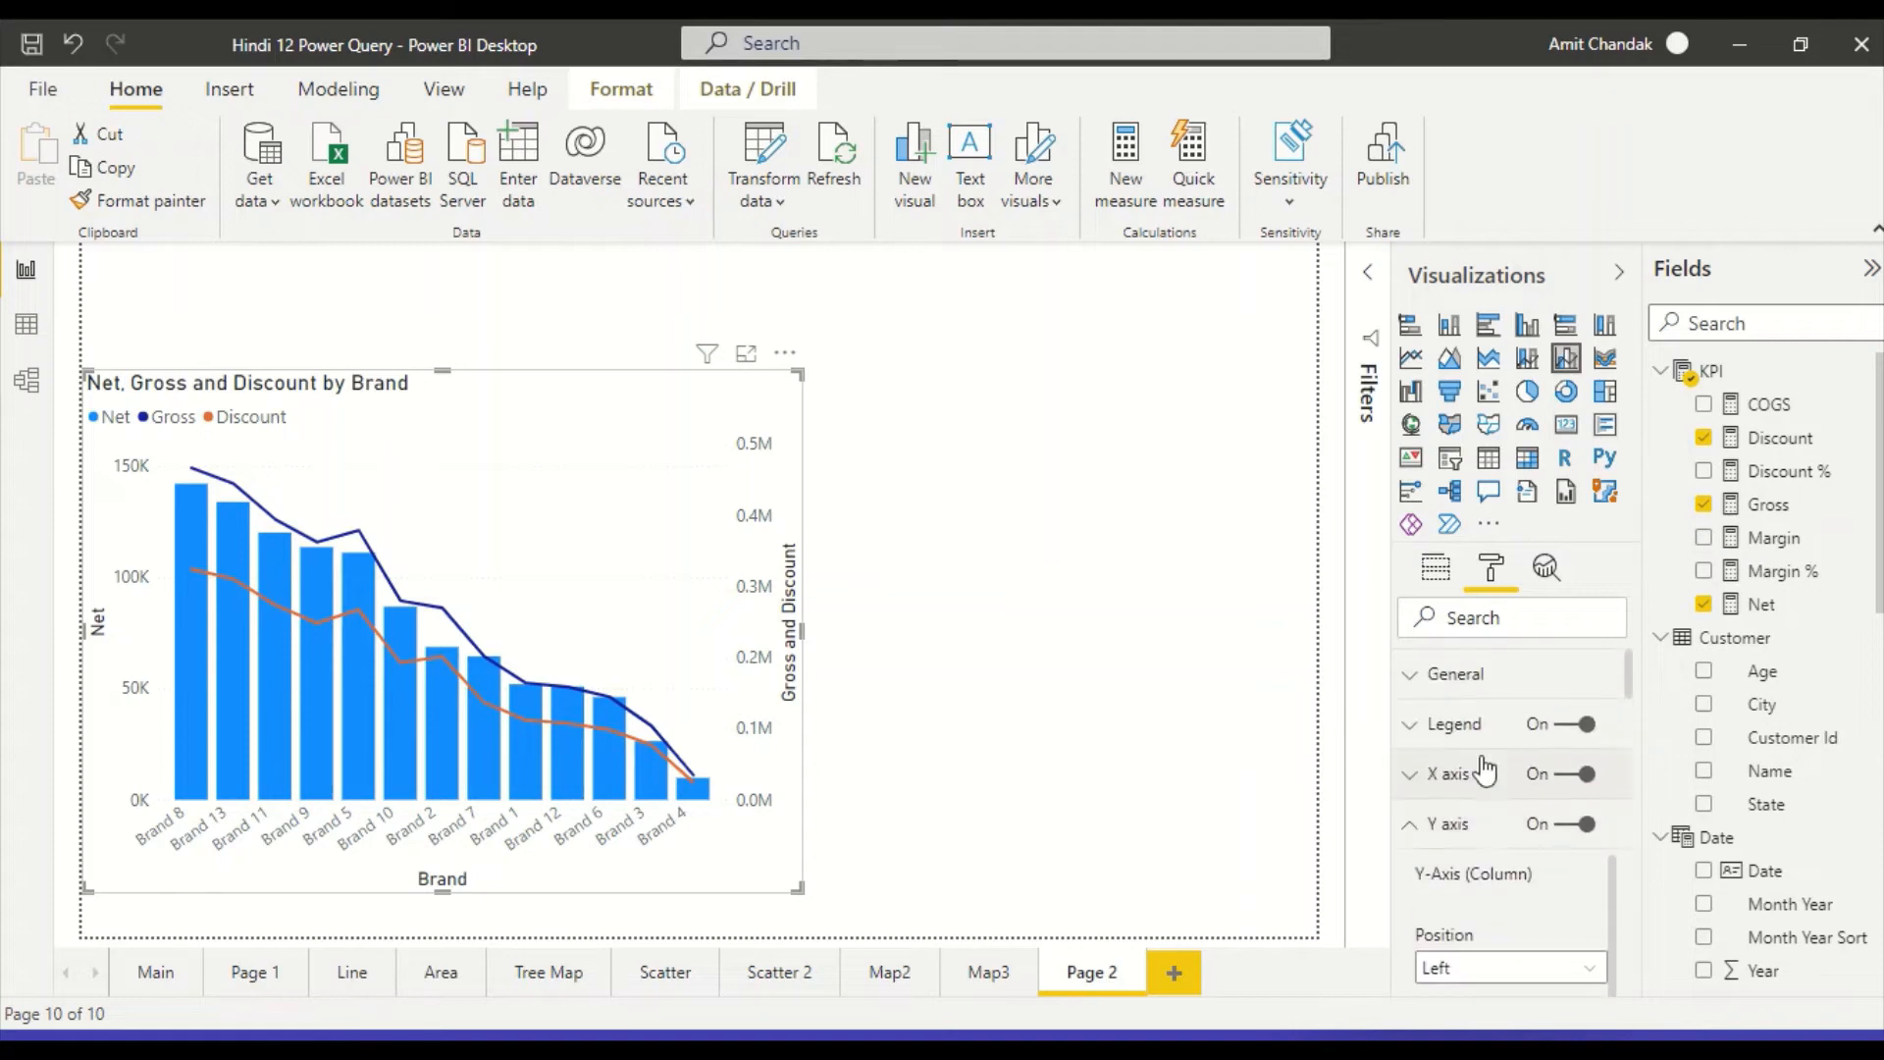
click(1413, 827)
scroll(1485, 809, down, 1)
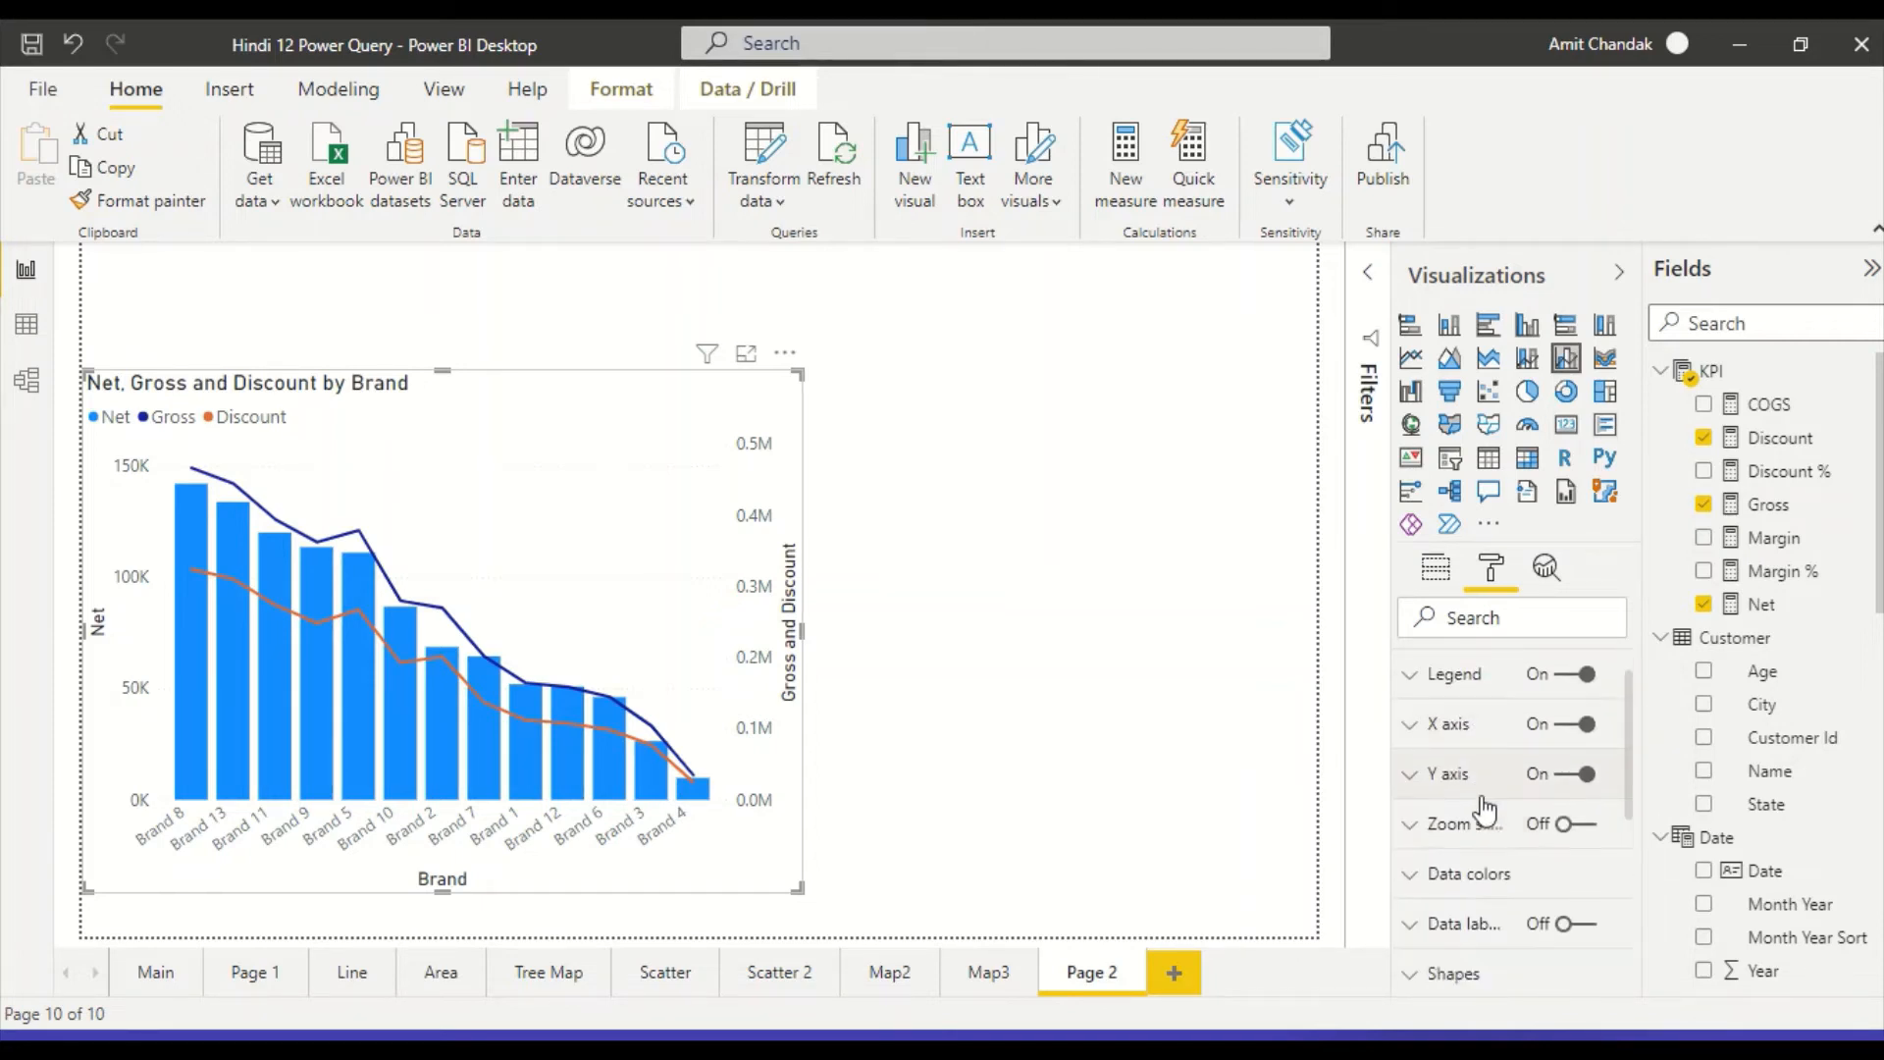
scroll(1489, 824, down, 1)
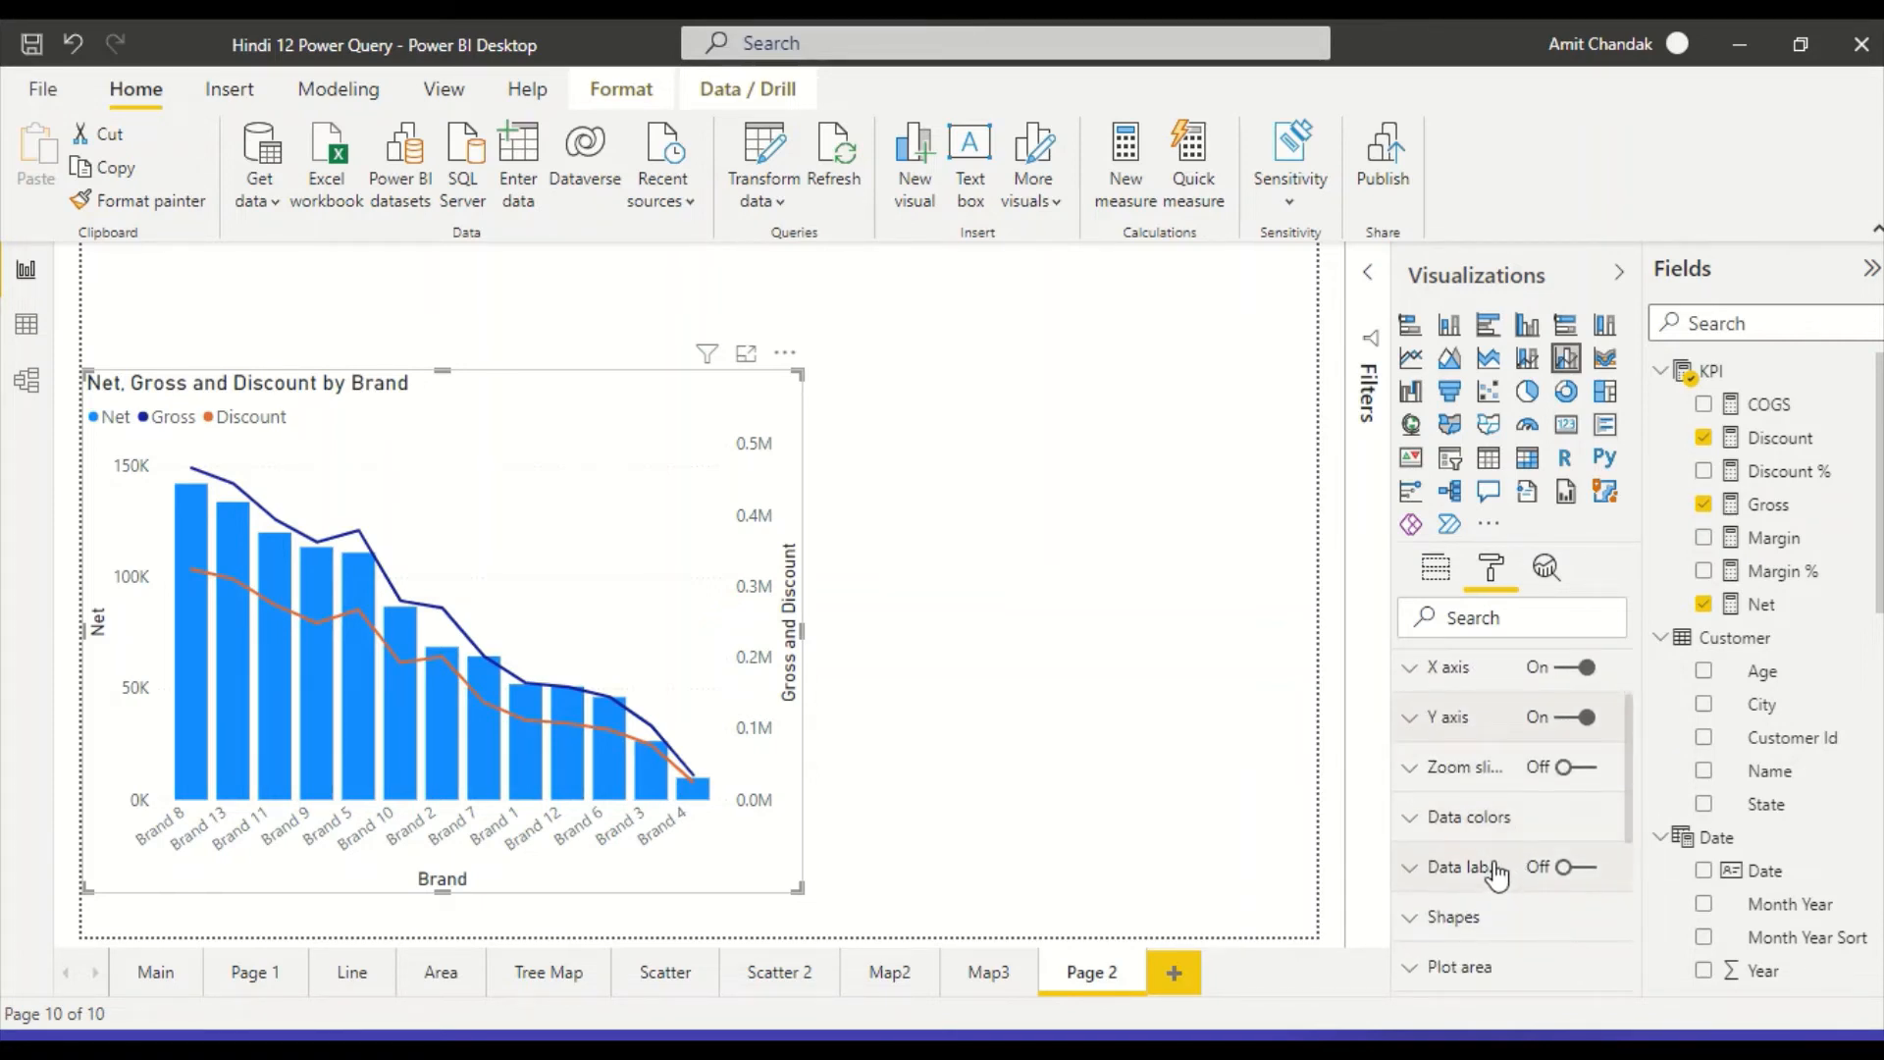
scroll(1493, 853, down, 1)
scroll(1497, 830, down, 1)
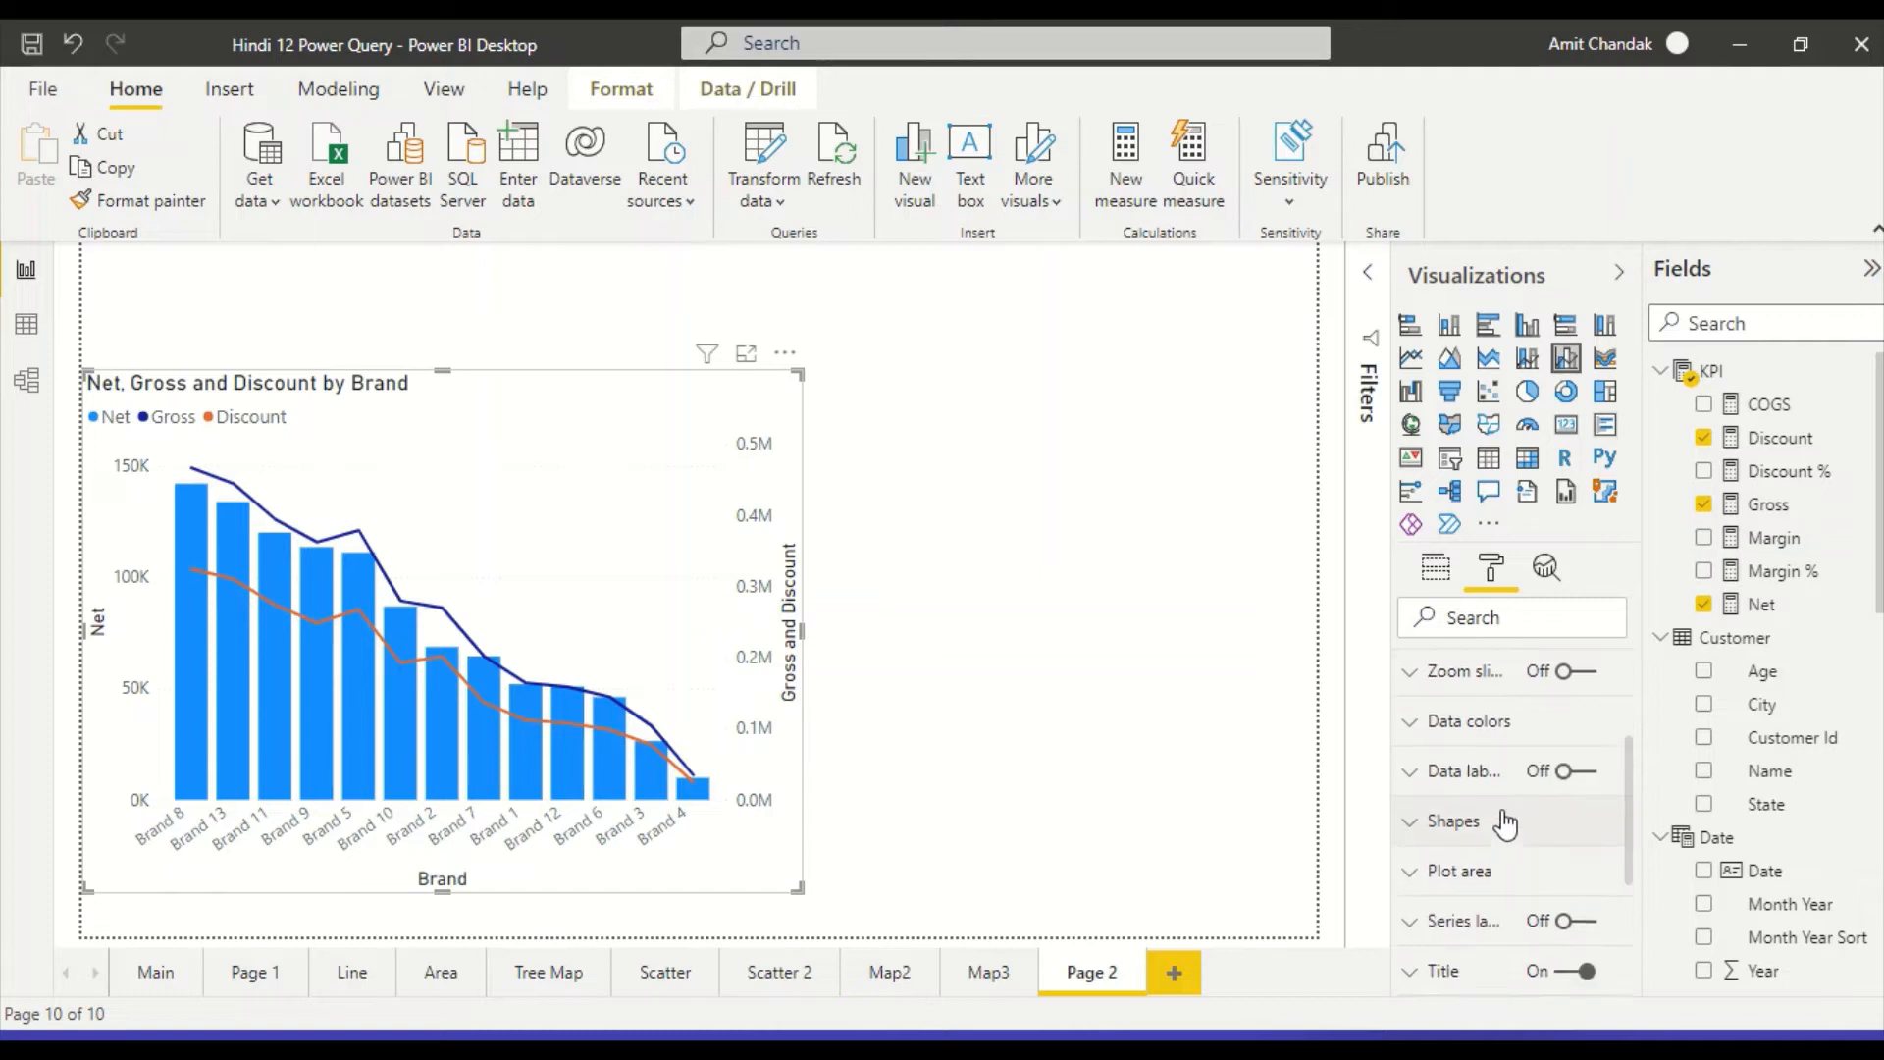
click(1474, 717)
scroll(1526, 784, down, 1)
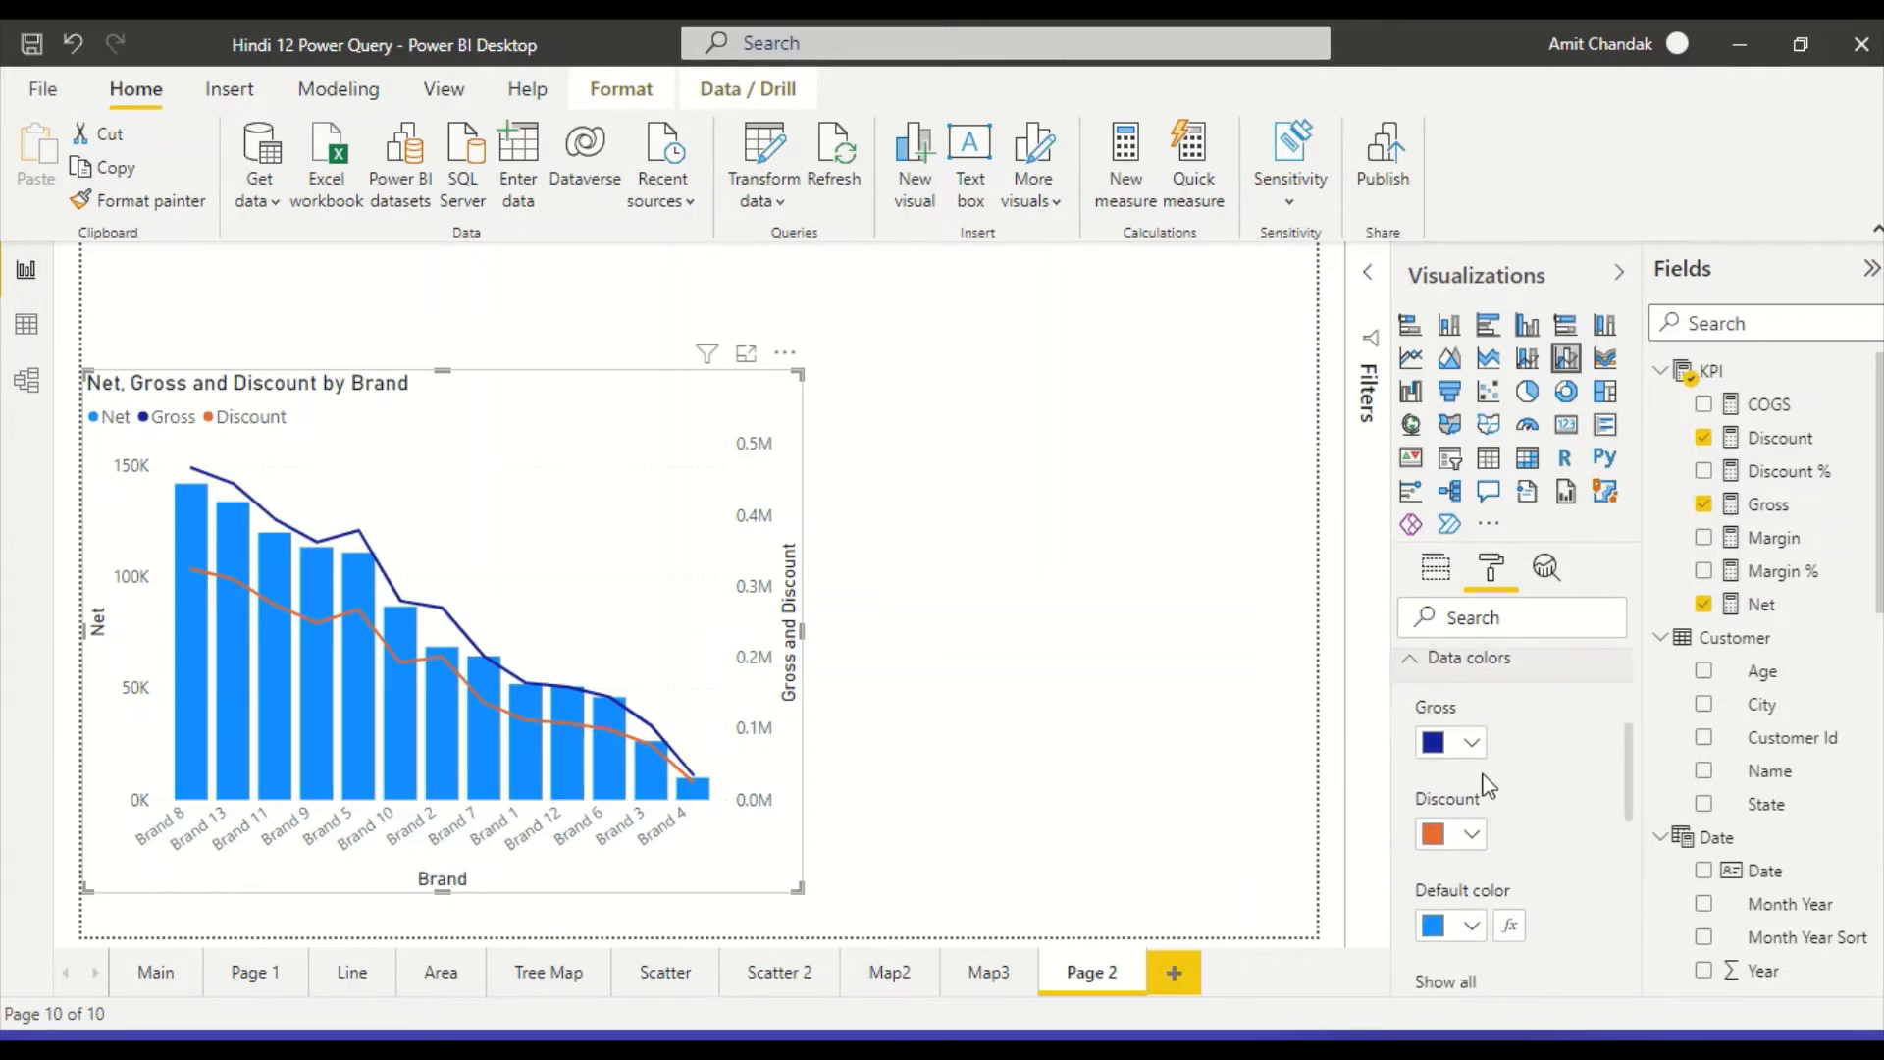
scroll(1468, 786, down, 1)
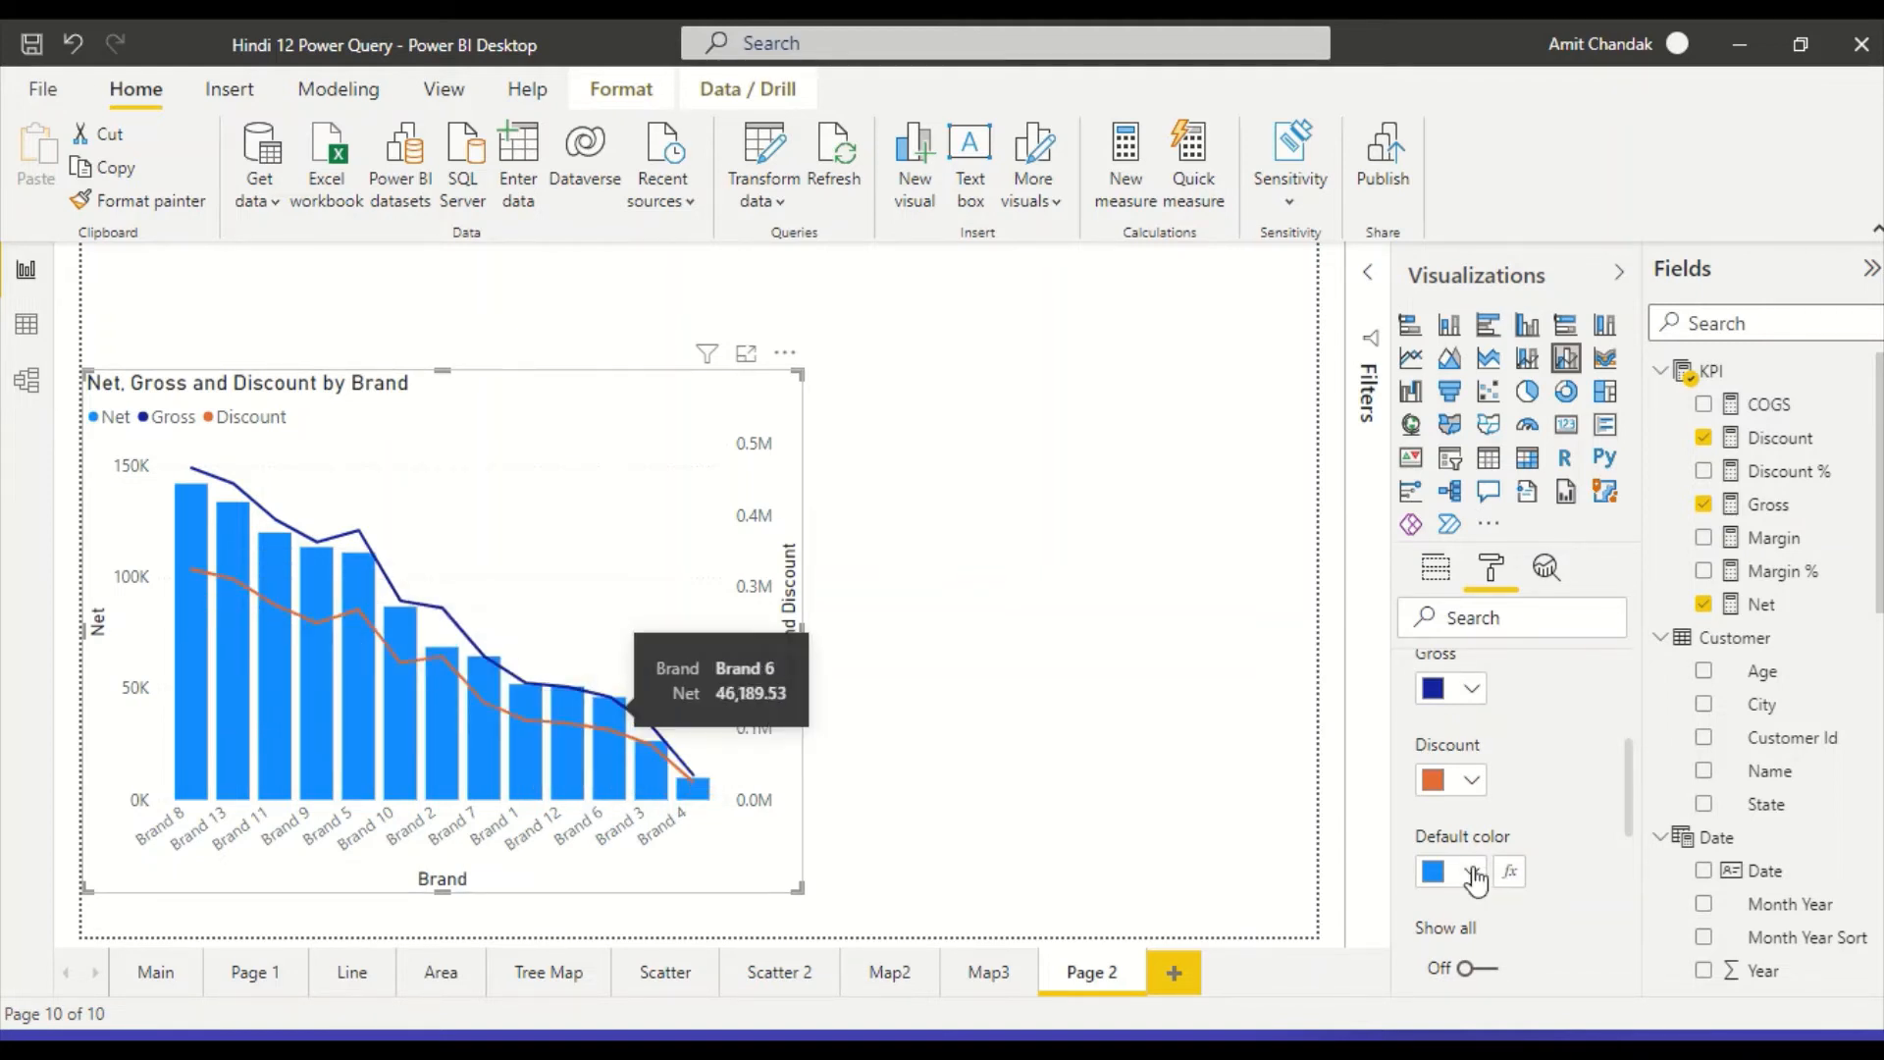
Try showing a separate column color setting for every brand in the data colors.
scroll(1538, 769, up, 2)
scroll(1539, 769, up, 1)
scroll(1487, 780, down, 5)
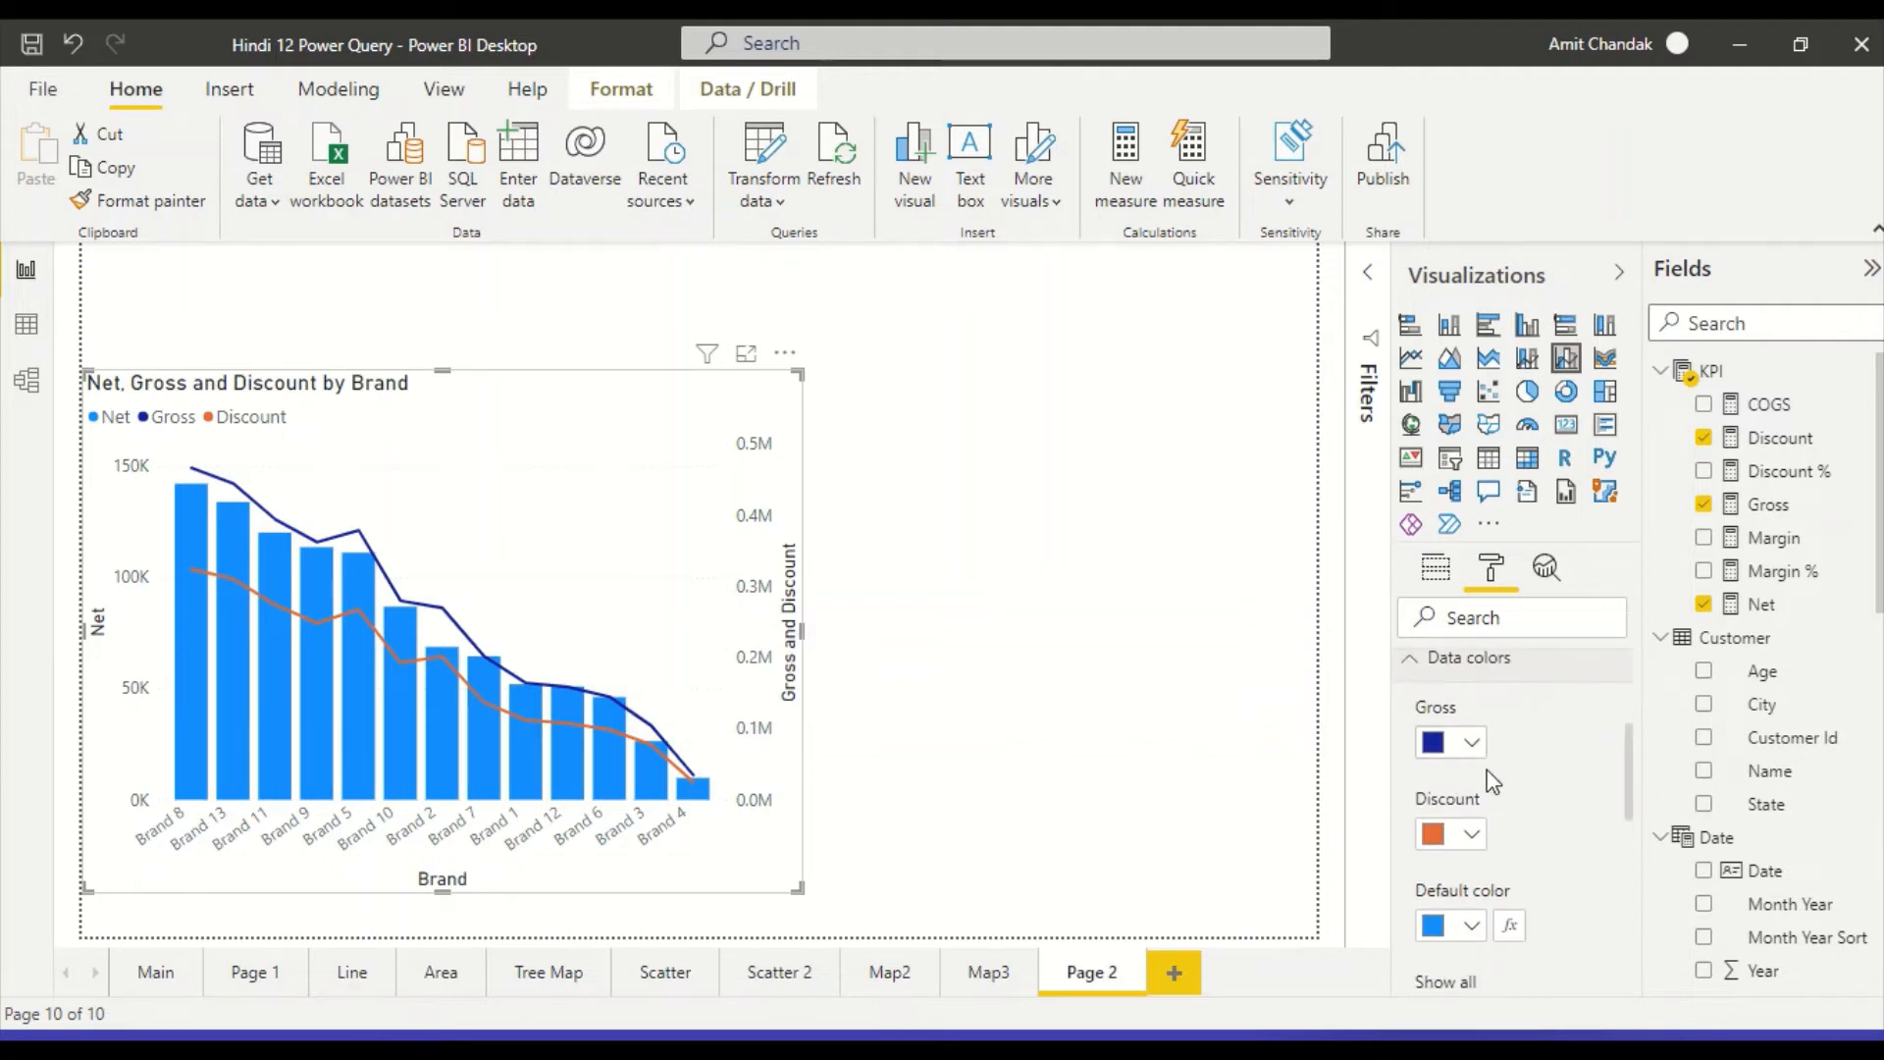
scroll(1498, 782, down, 1)
click(1484, 765)
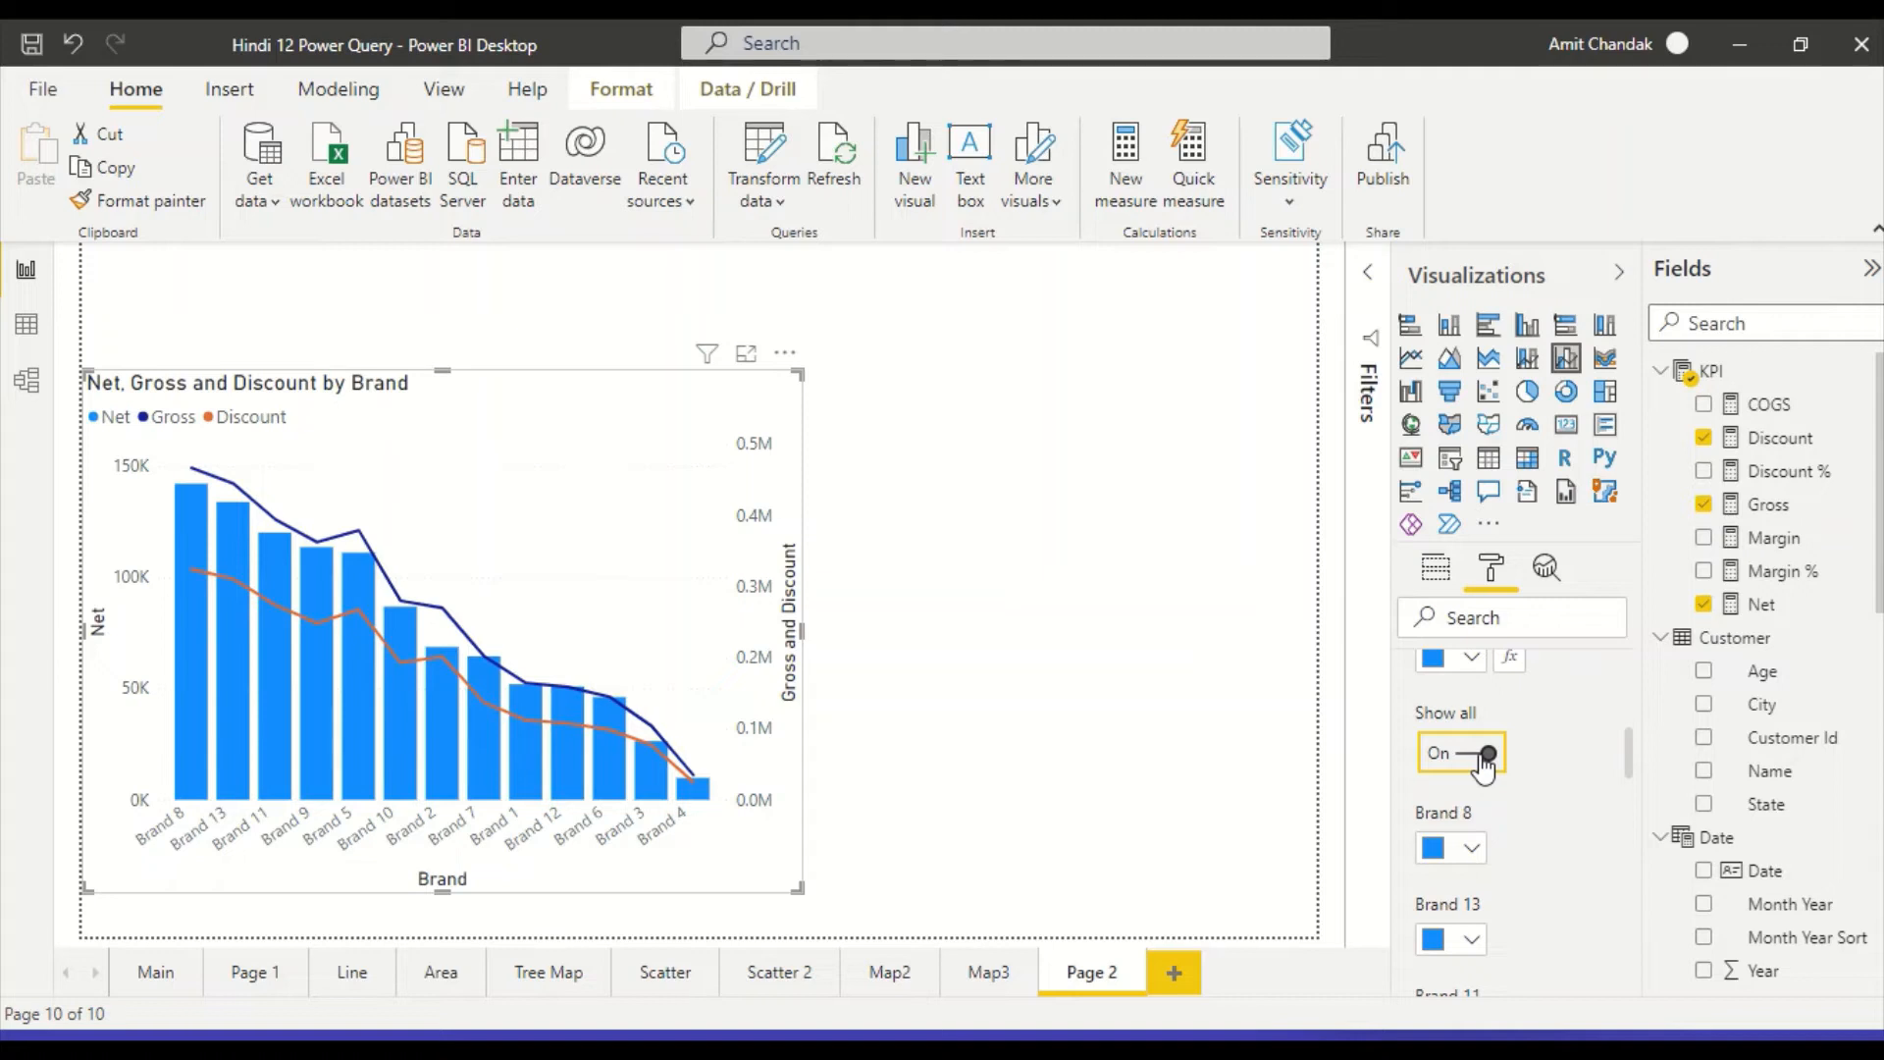
click(1483, 761)
scroll(1544, 786, down, 1)
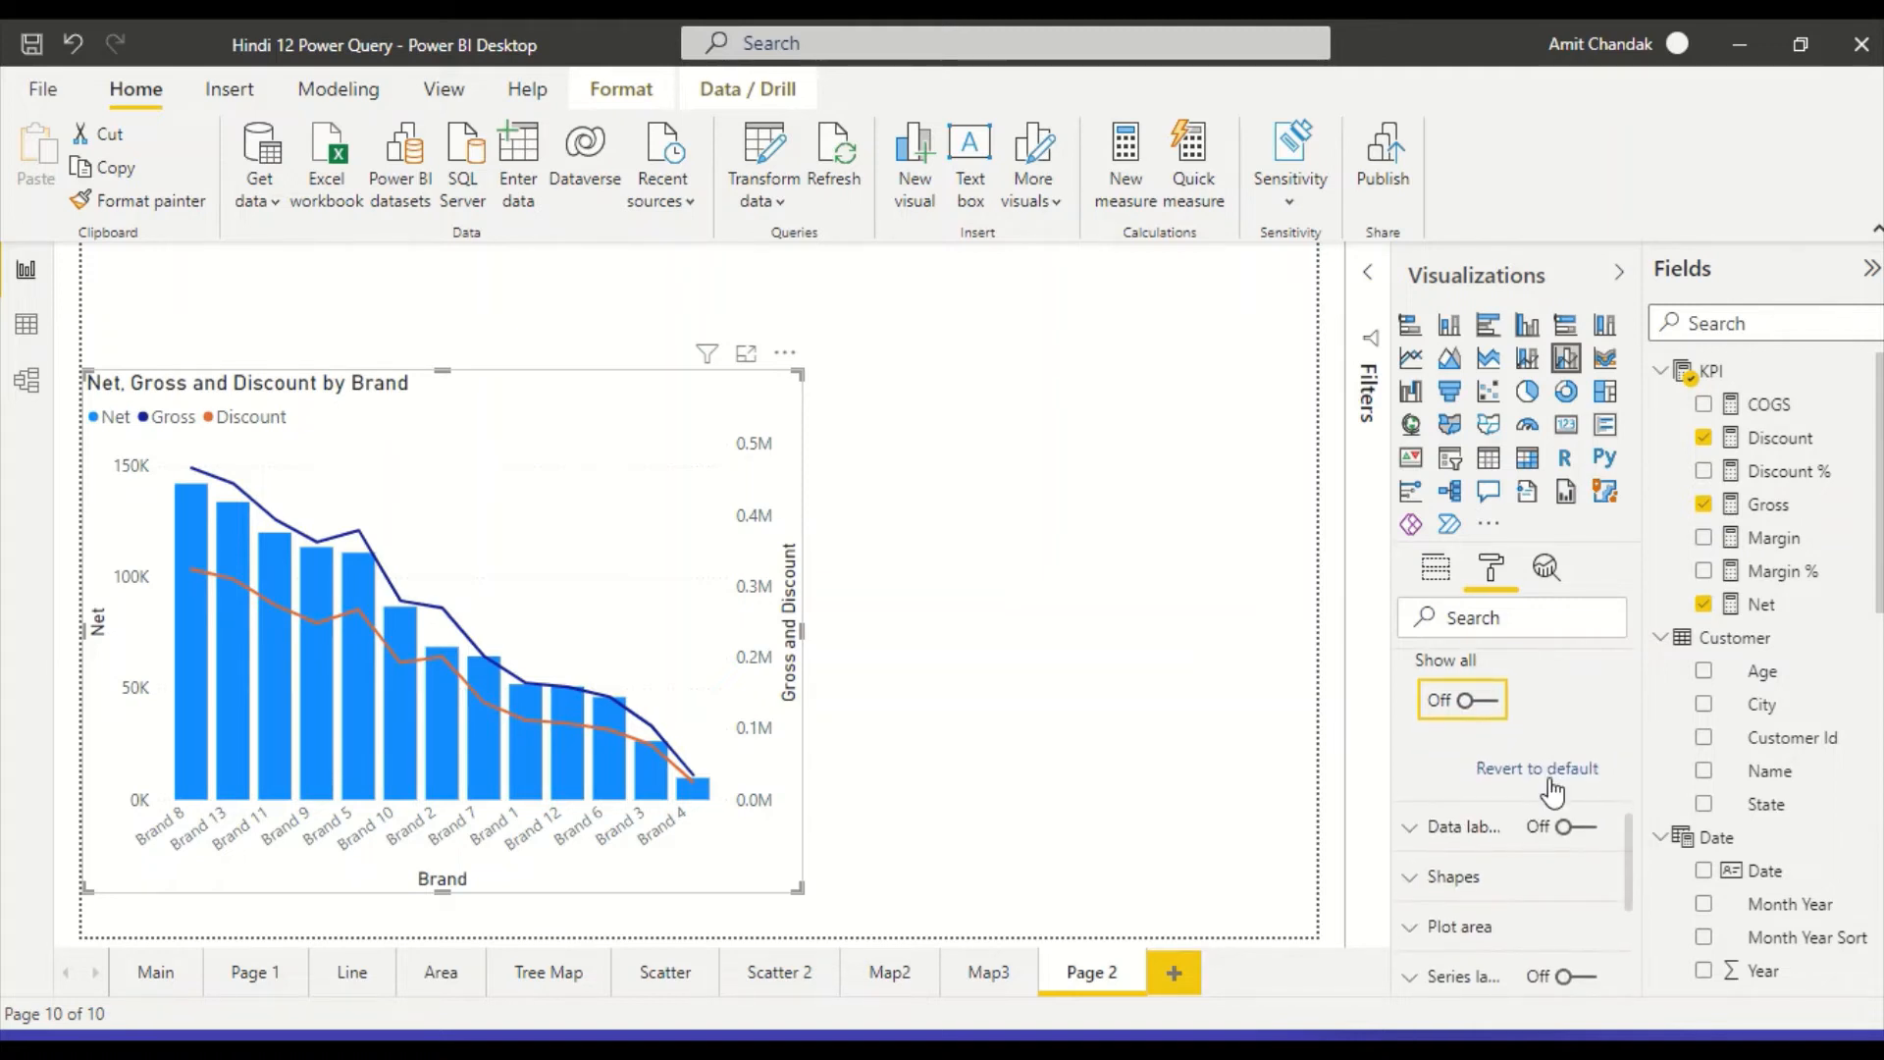
Turn on data labels for the Net, Gross and Discount chart.
click(1449, 834)
scroll(1576, 799, down, 1)
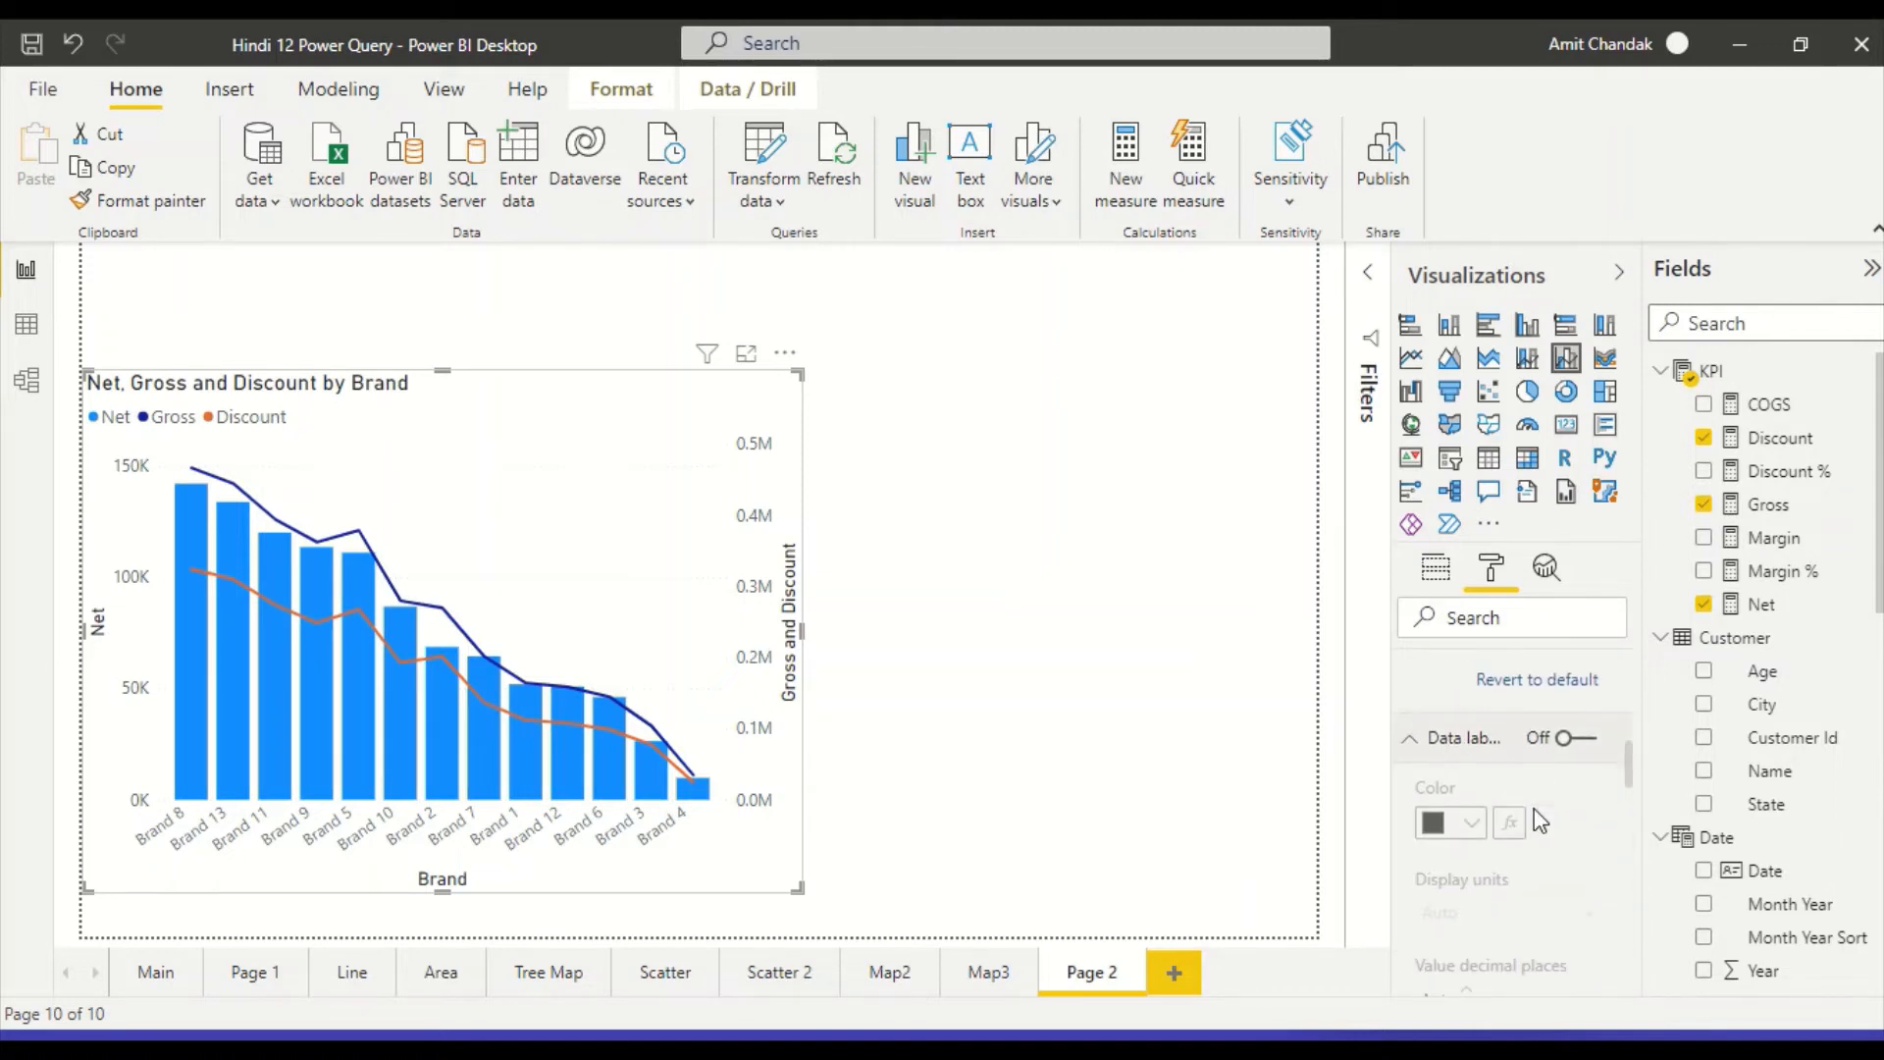
click(1575, 721)
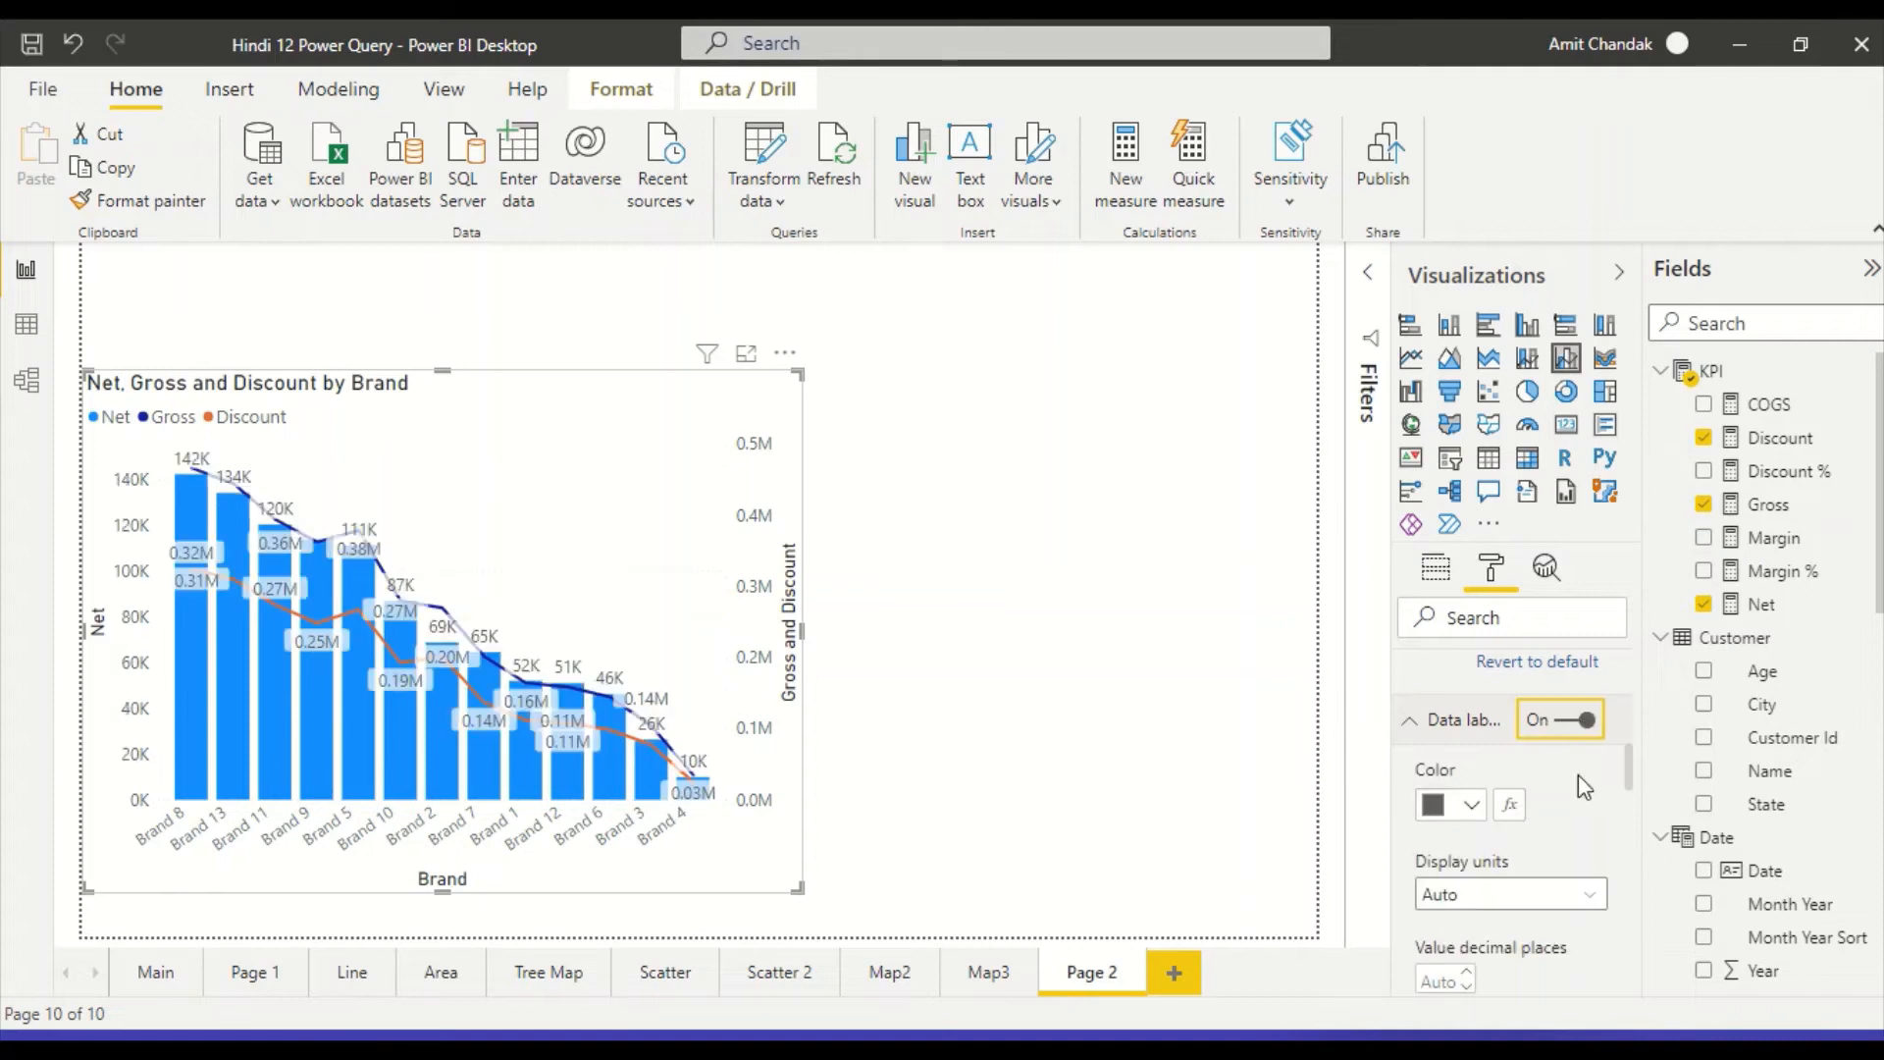
Examine the data label formatting options, including orientation, position, font and background, and collapse the data label and data color settings.
scroll(1578, 775, down, 3)
scroll(1578, 788, down, 5)
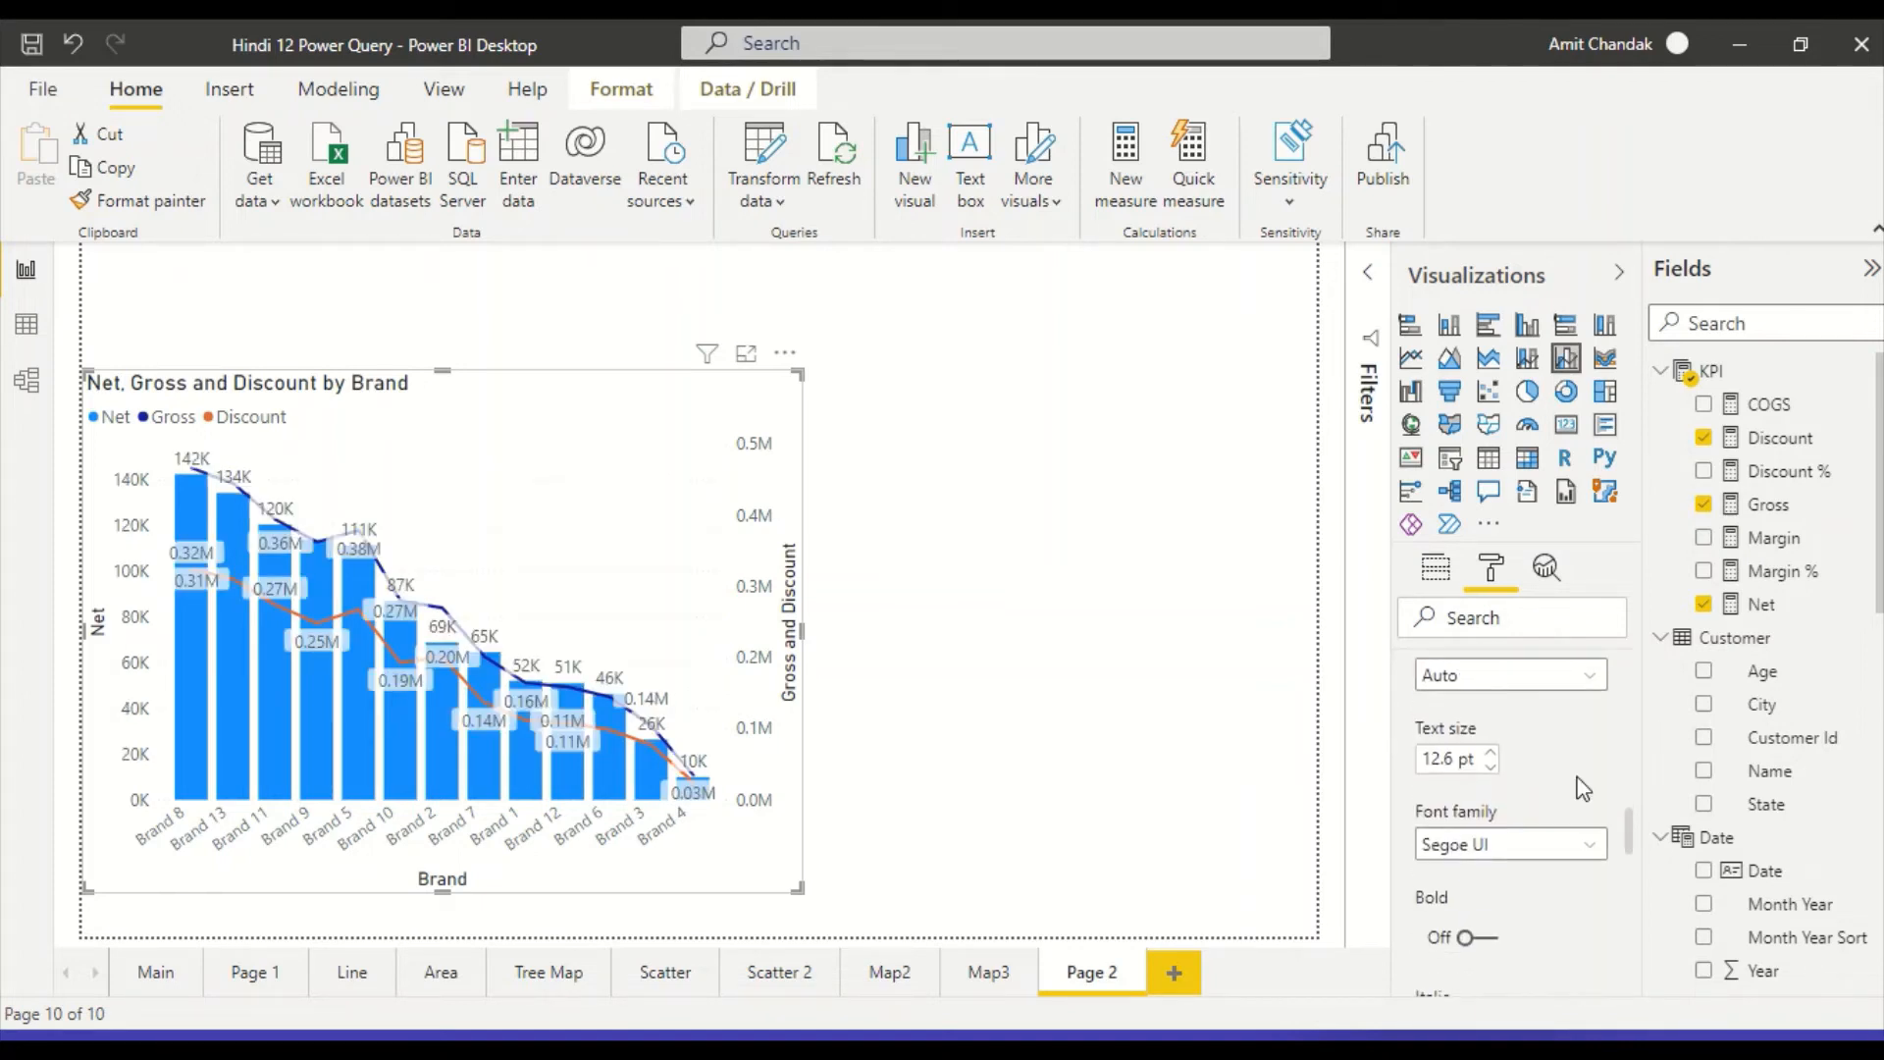
scroll(1578, 785, down, 4)
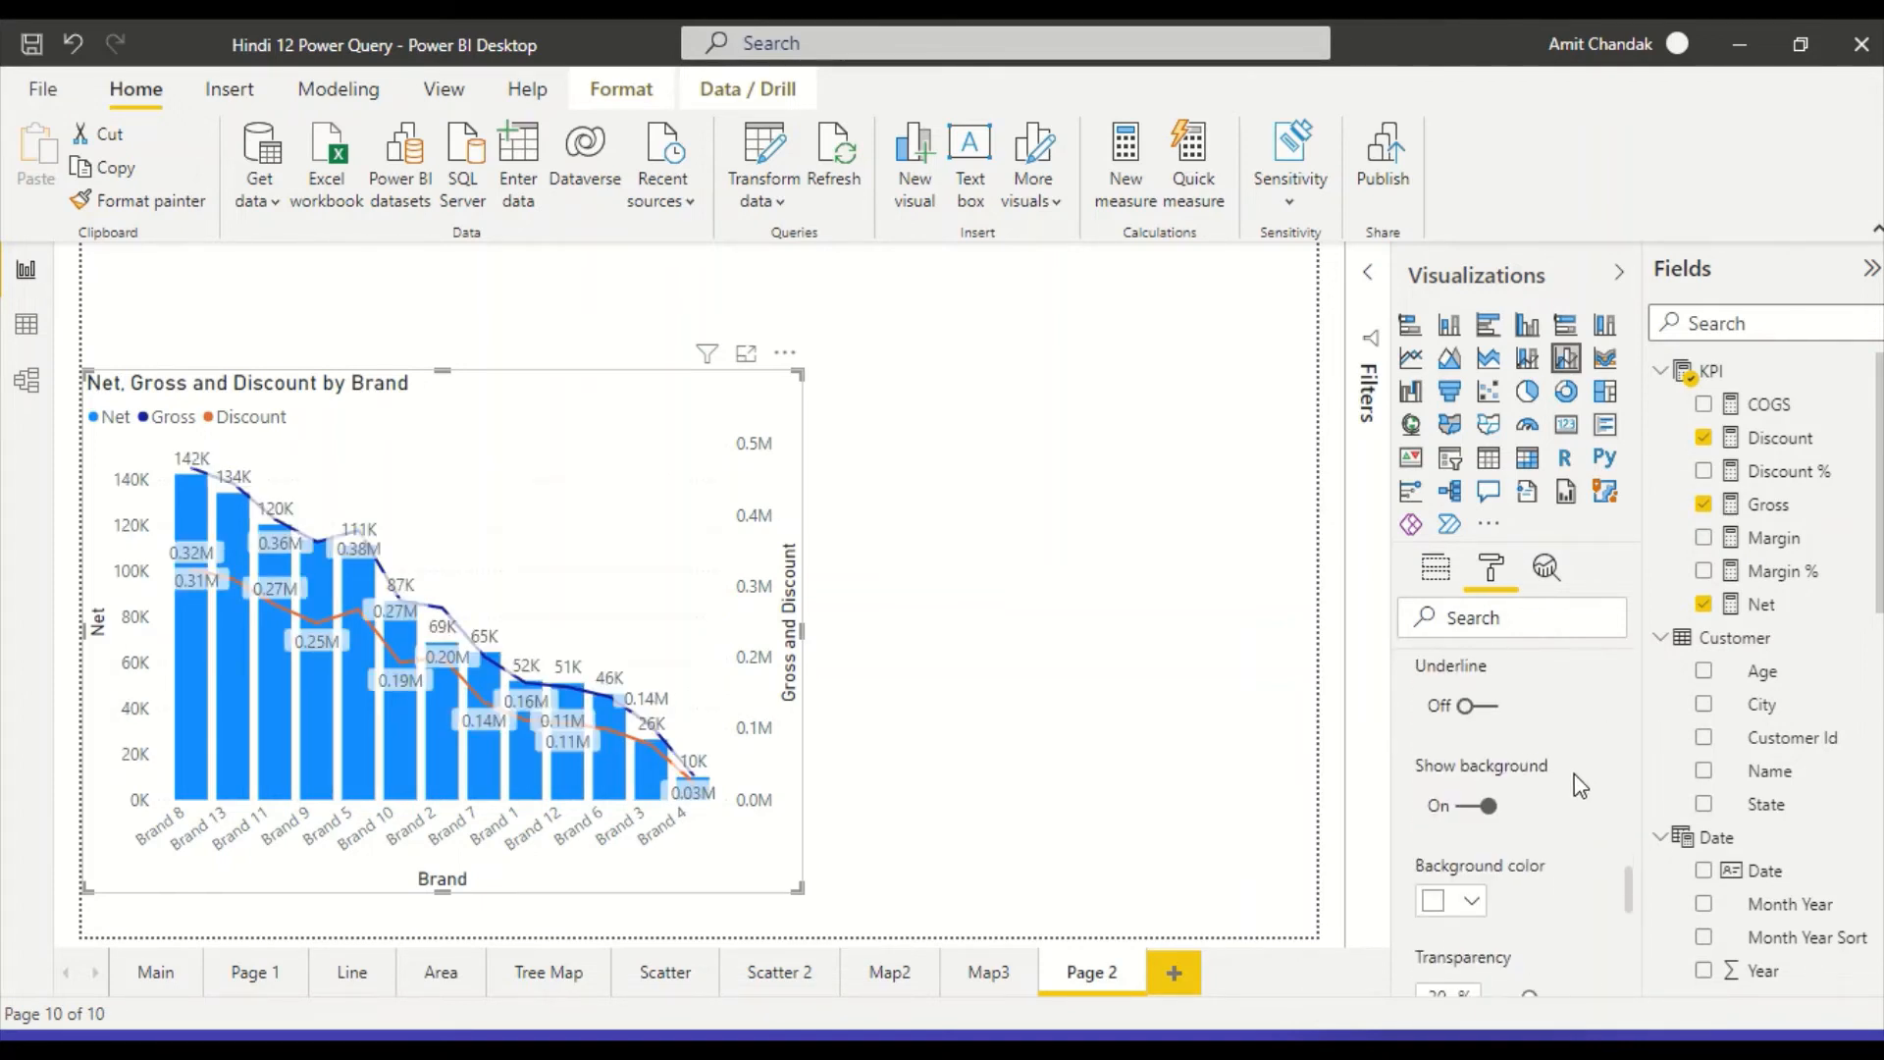
scroll(1548, 766, up, 2)
scroll(1547, 765, up, 8)
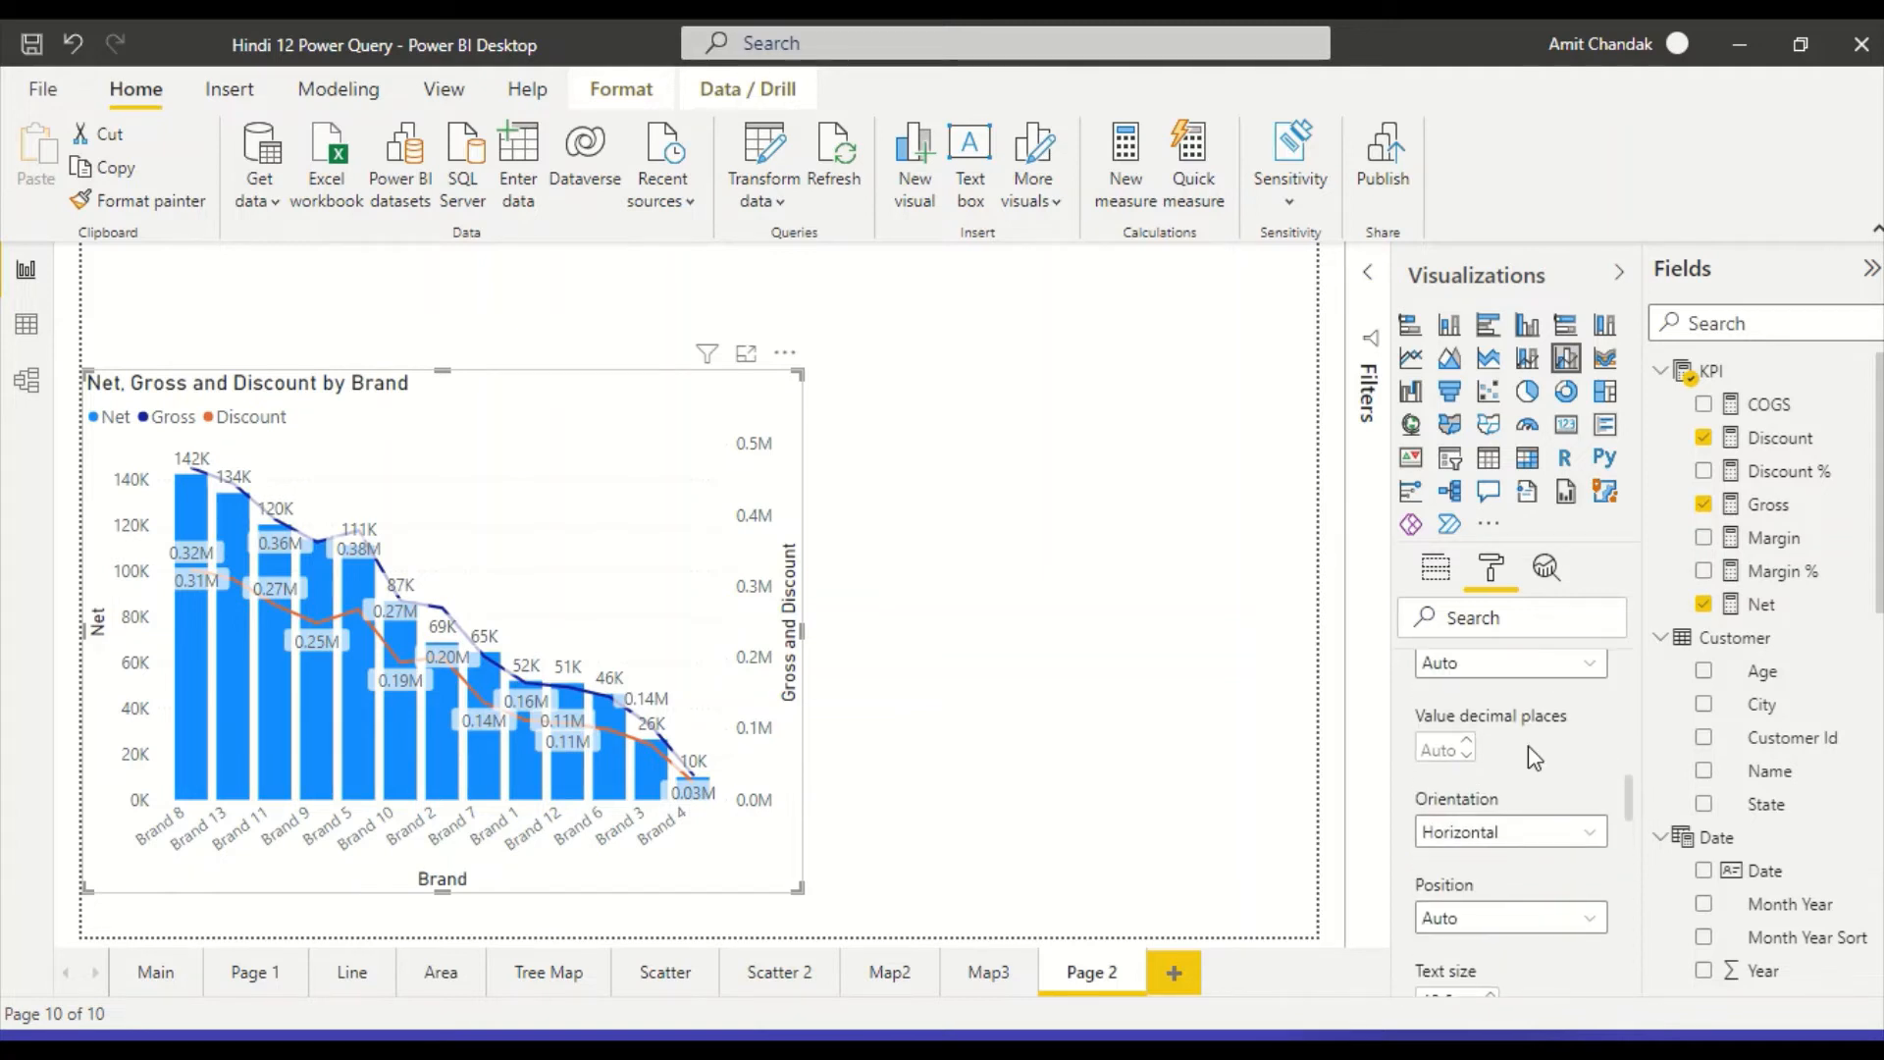
click(1413, 775)
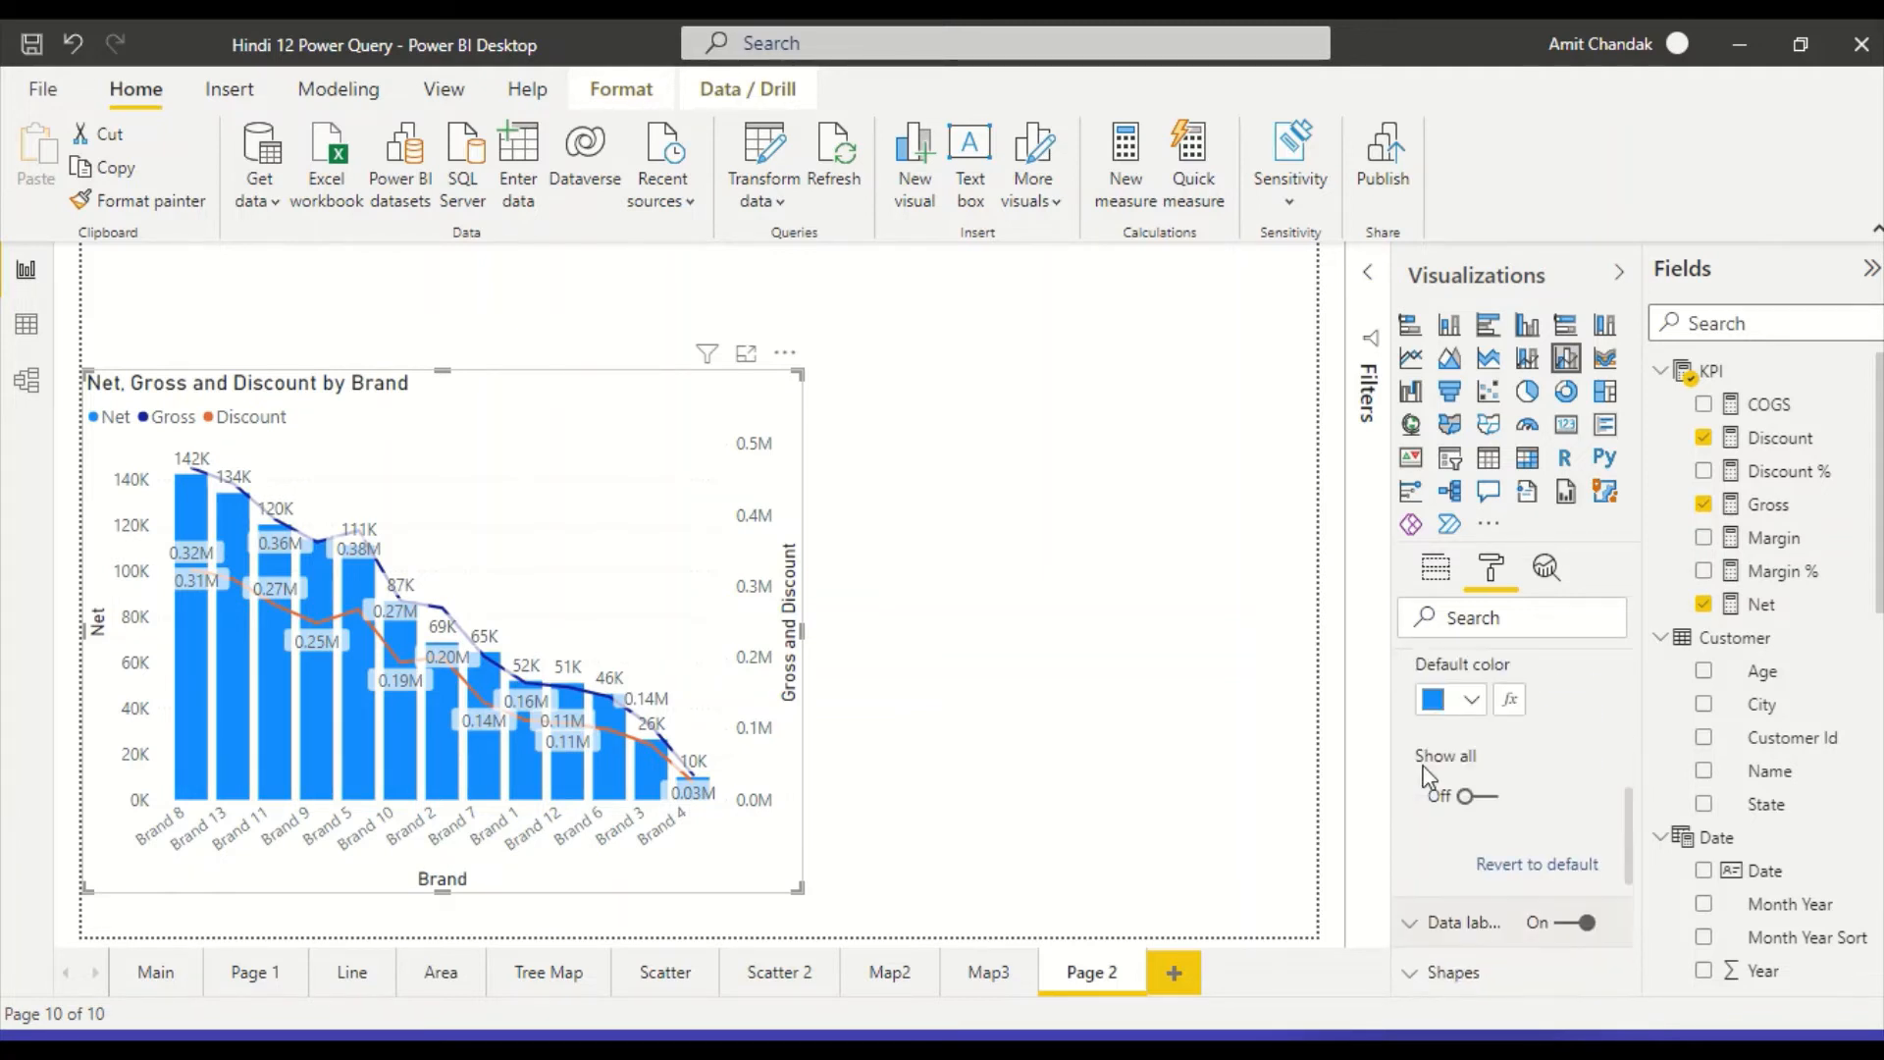
scroll(1428, 756, up, 3)
scroll(1433, 775, up, 2)
click(1423, 821)
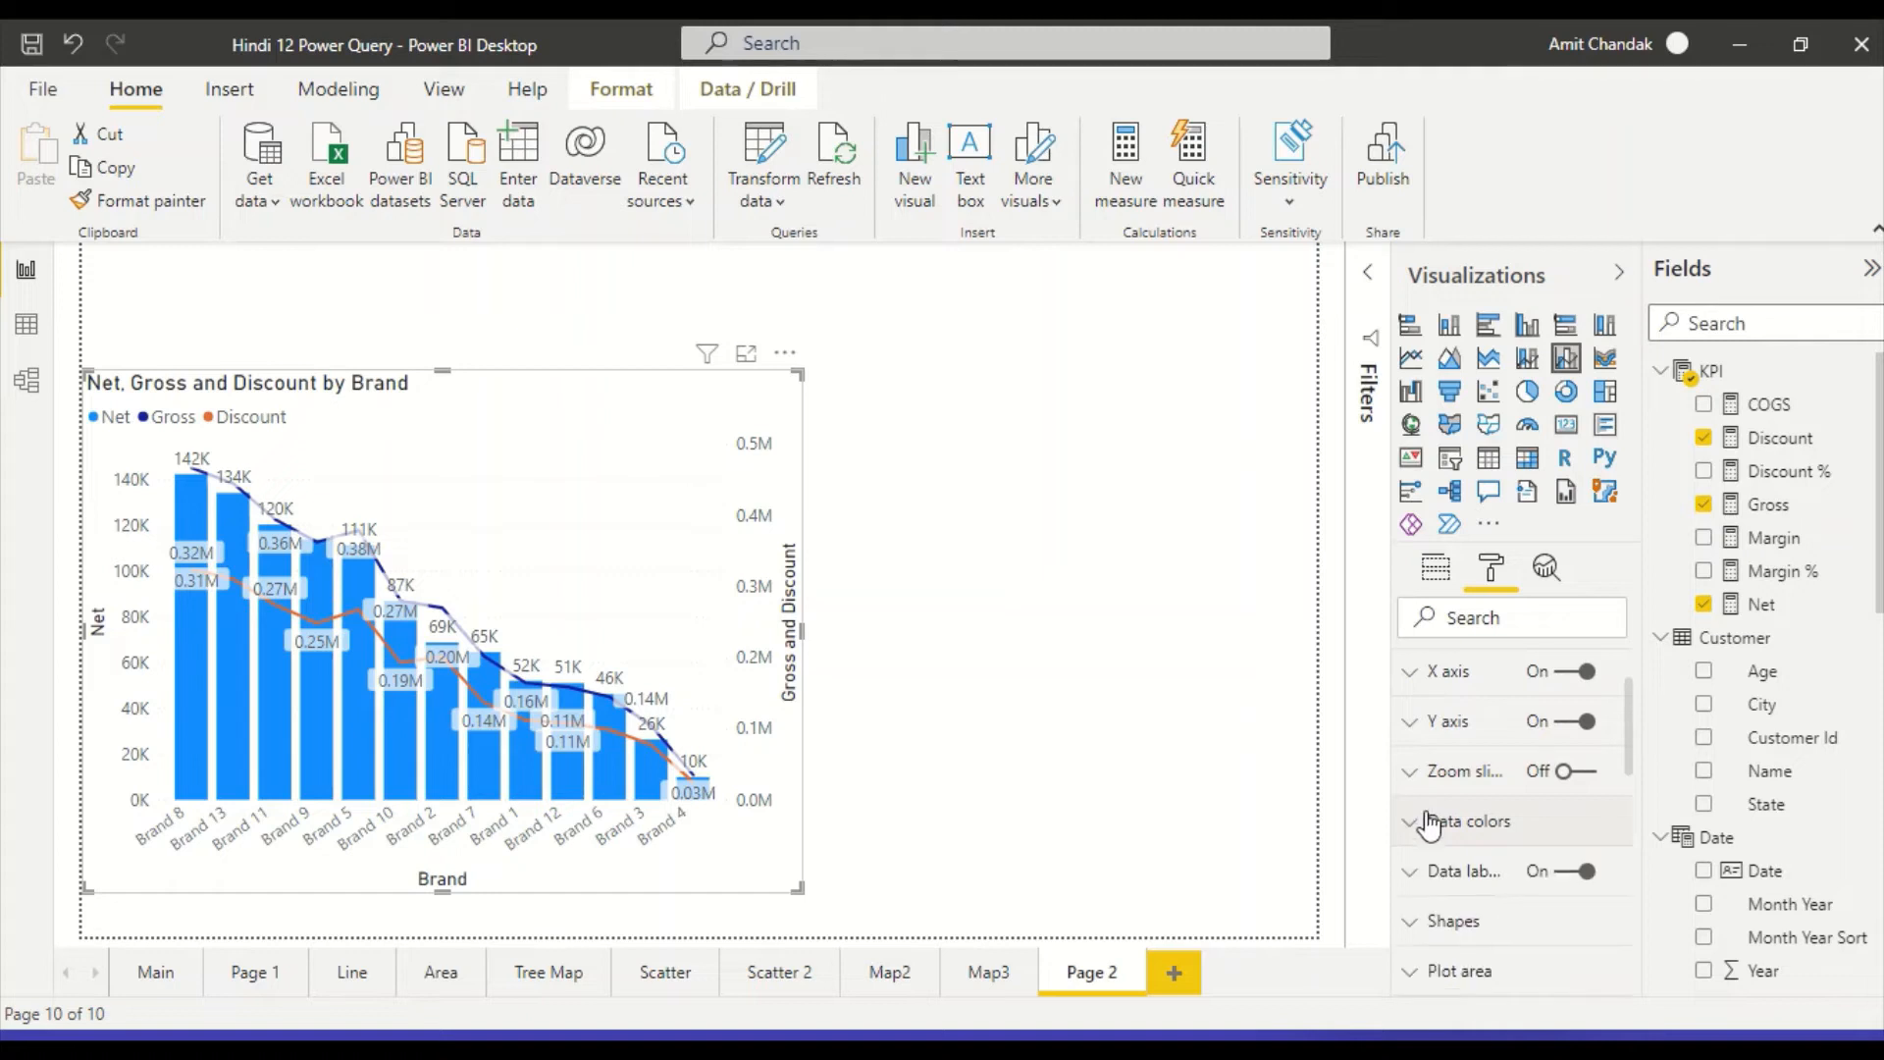
Try a stroke width of 0 for the Gross and Discount lines and settle on a width of 1.
scroll(1531, 785, down, 2)
scroll(1548, 793, down, 1)
click(1502, 765)
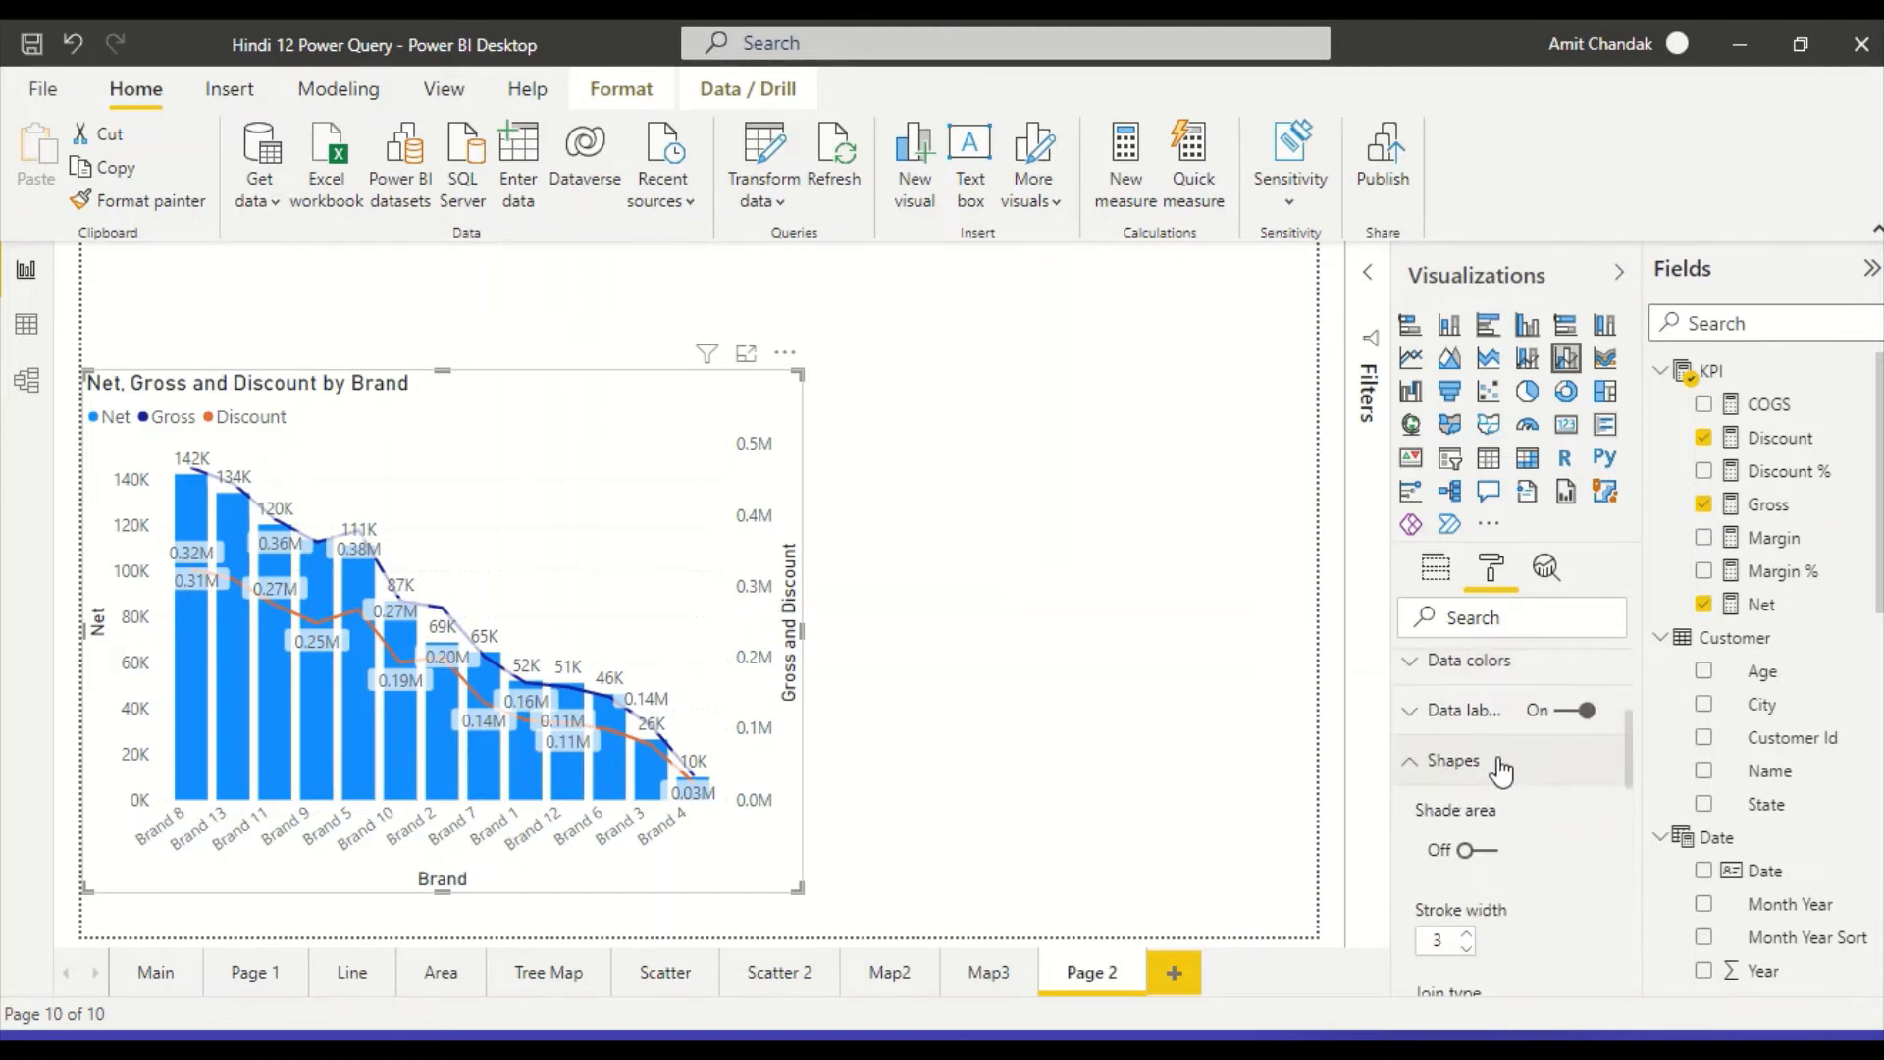
scroll(1515, 799, down, 2)
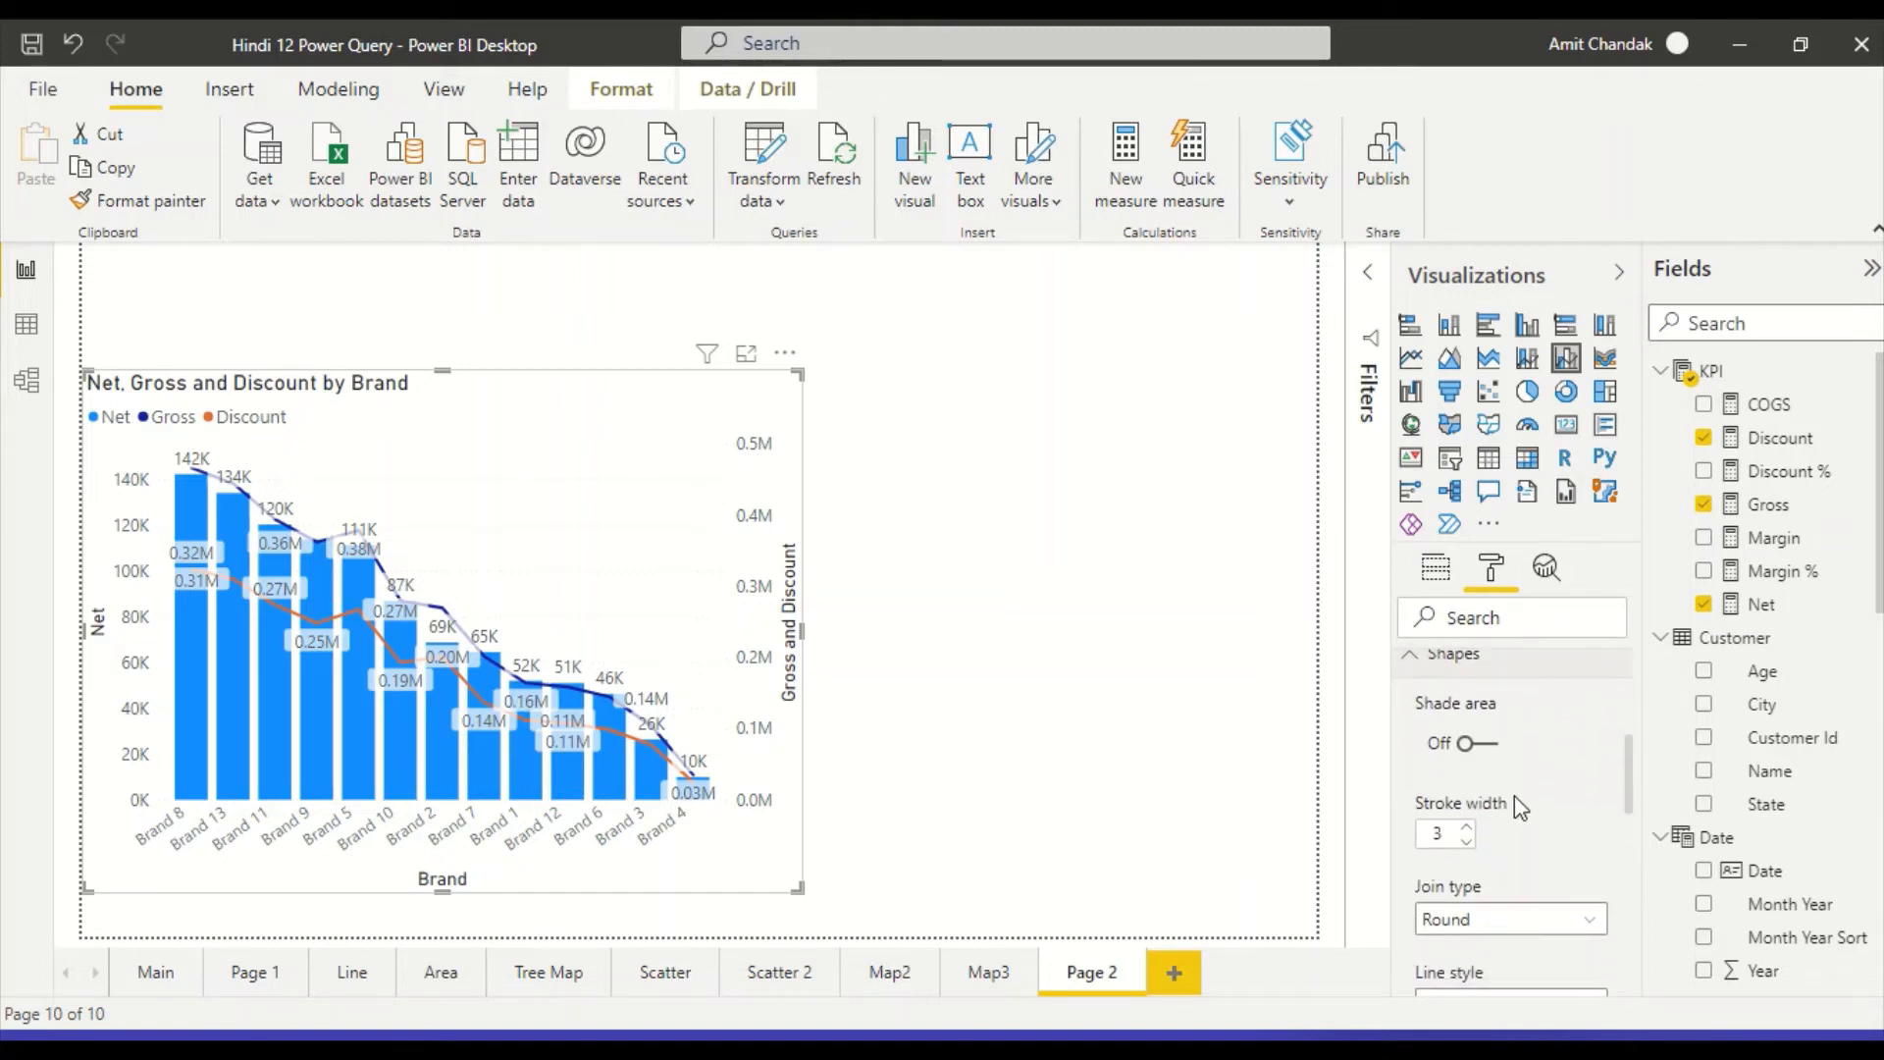
scroll(1507, 799, down, 1)
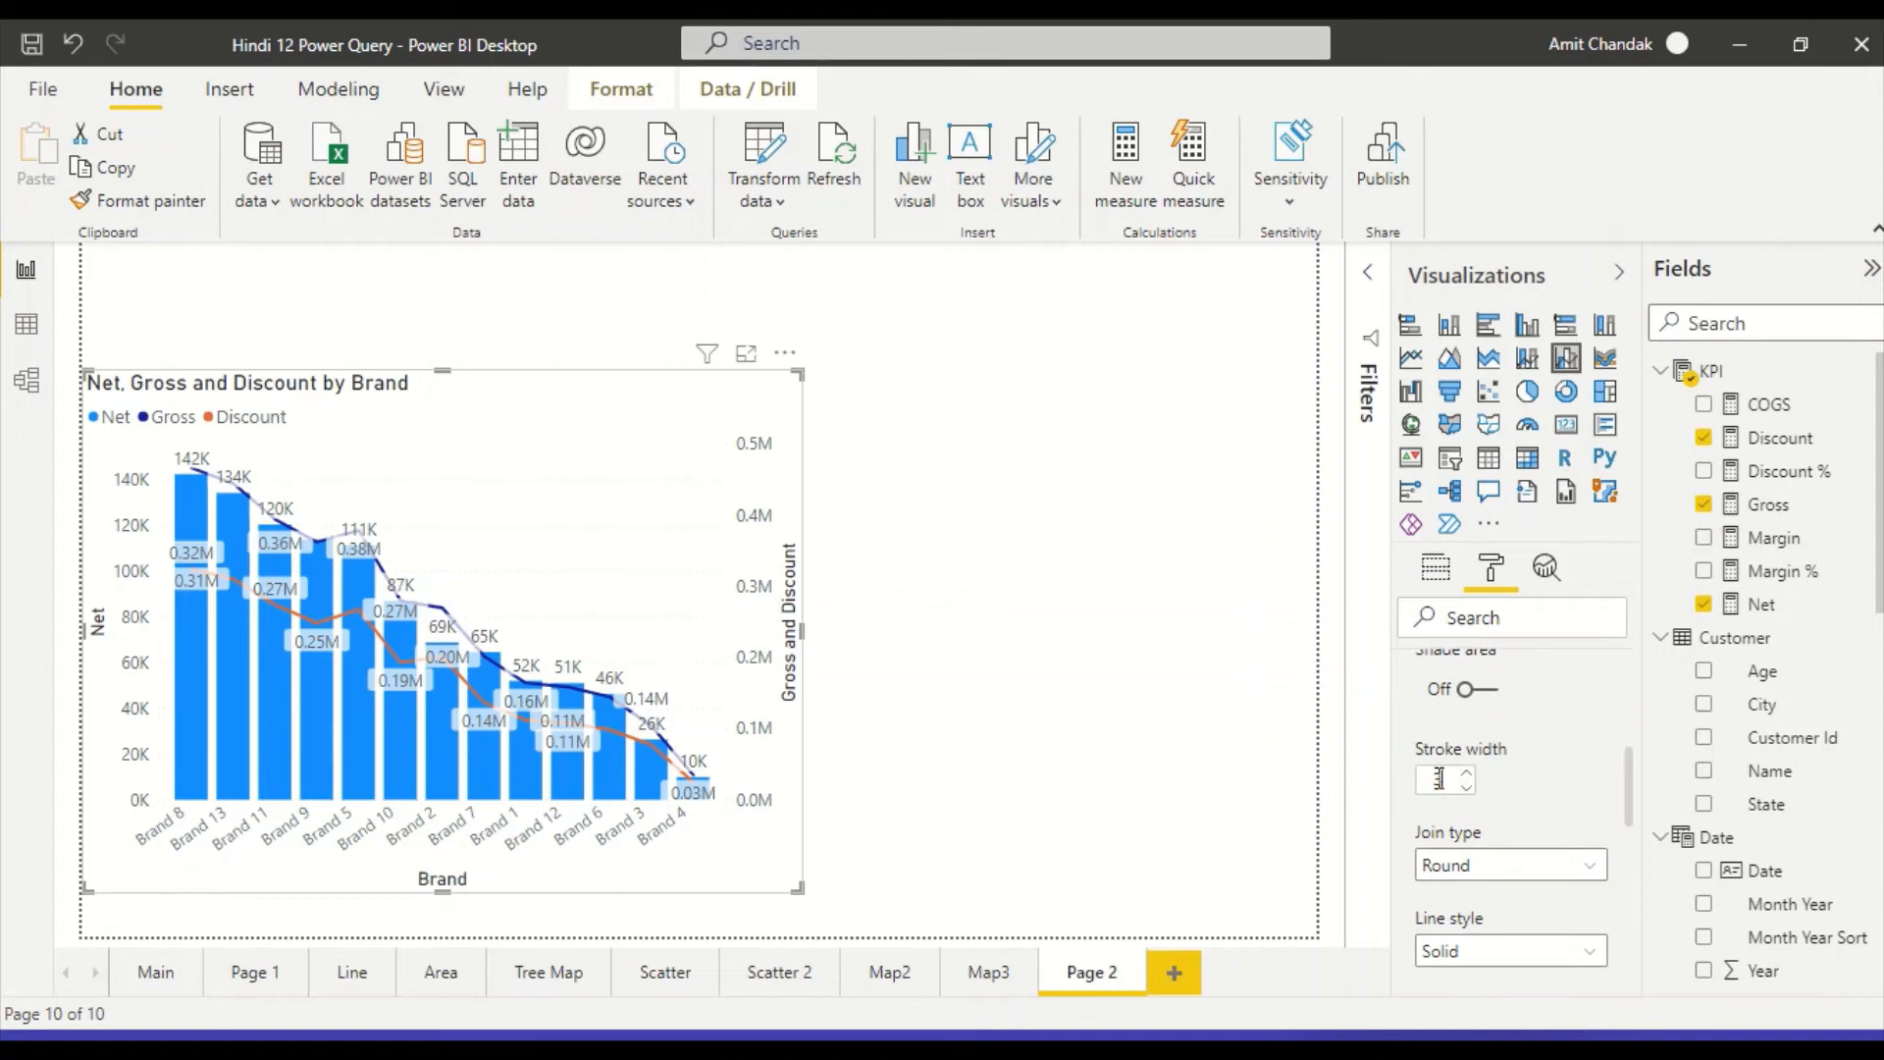
text(0)
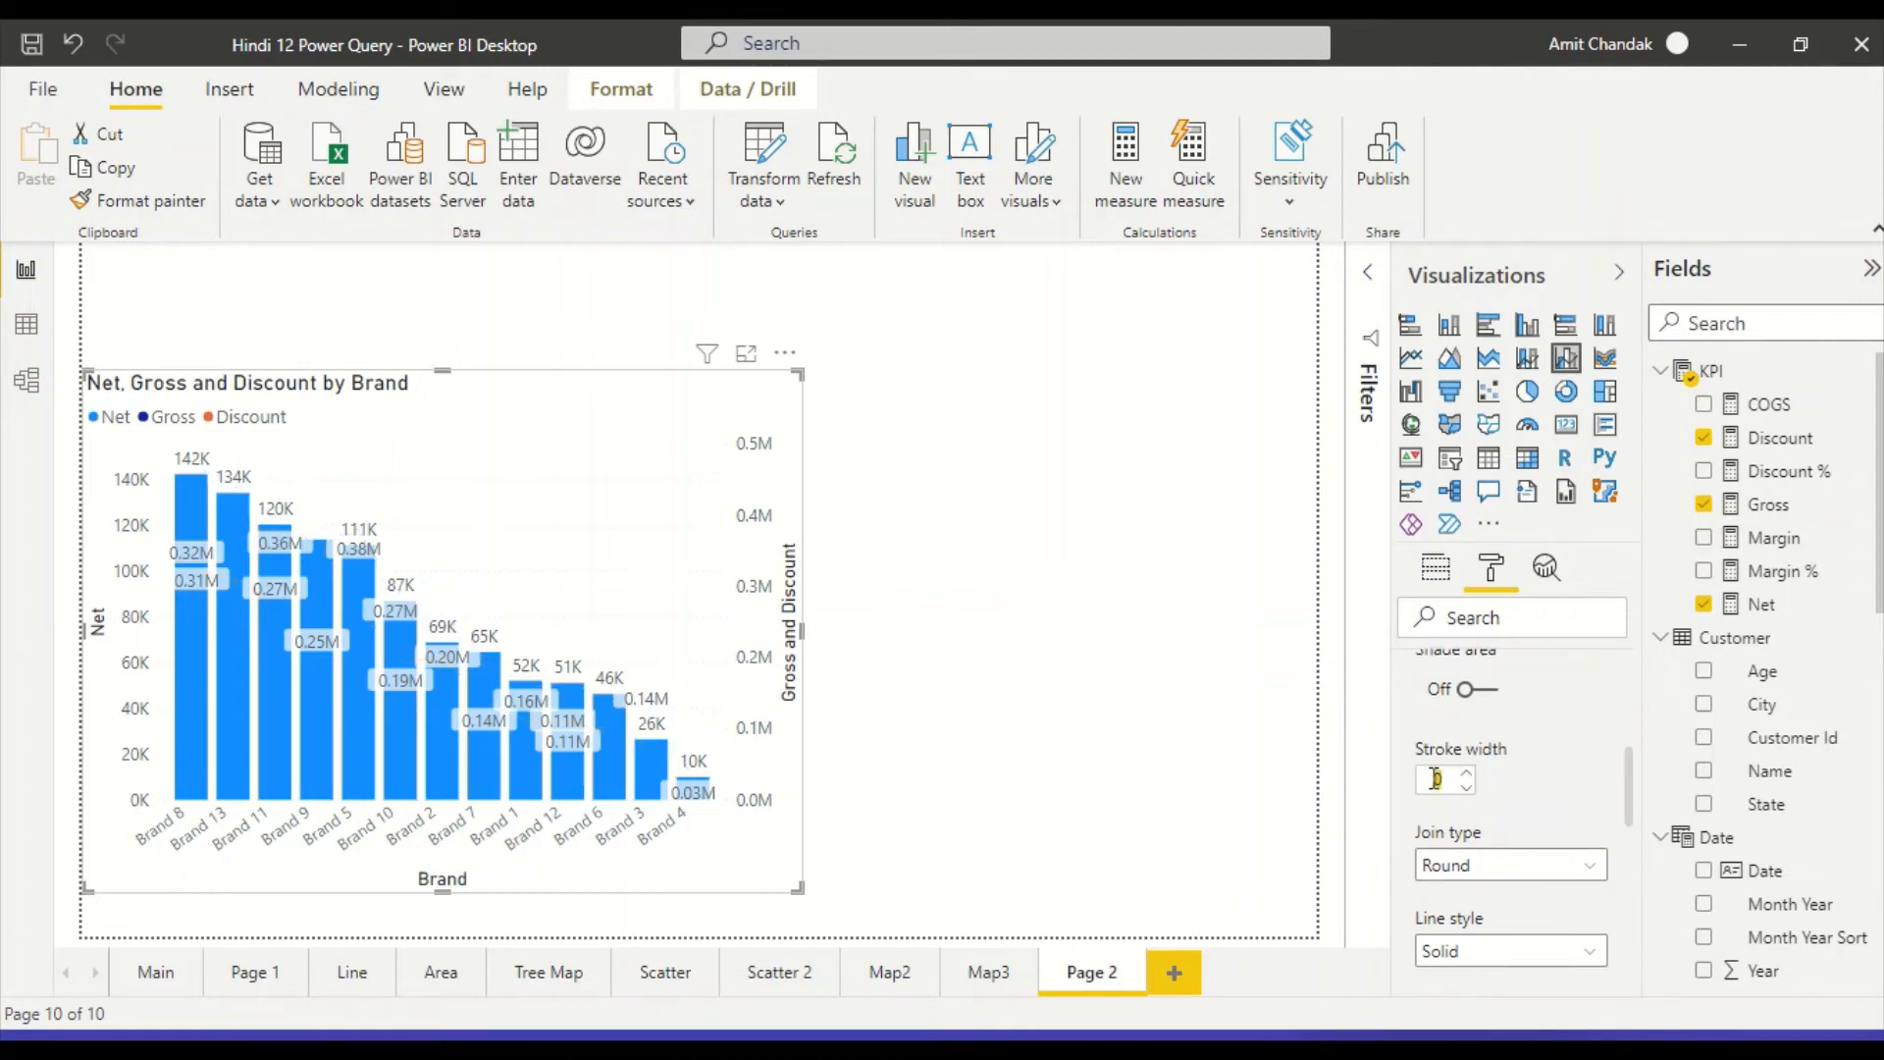
text(1)
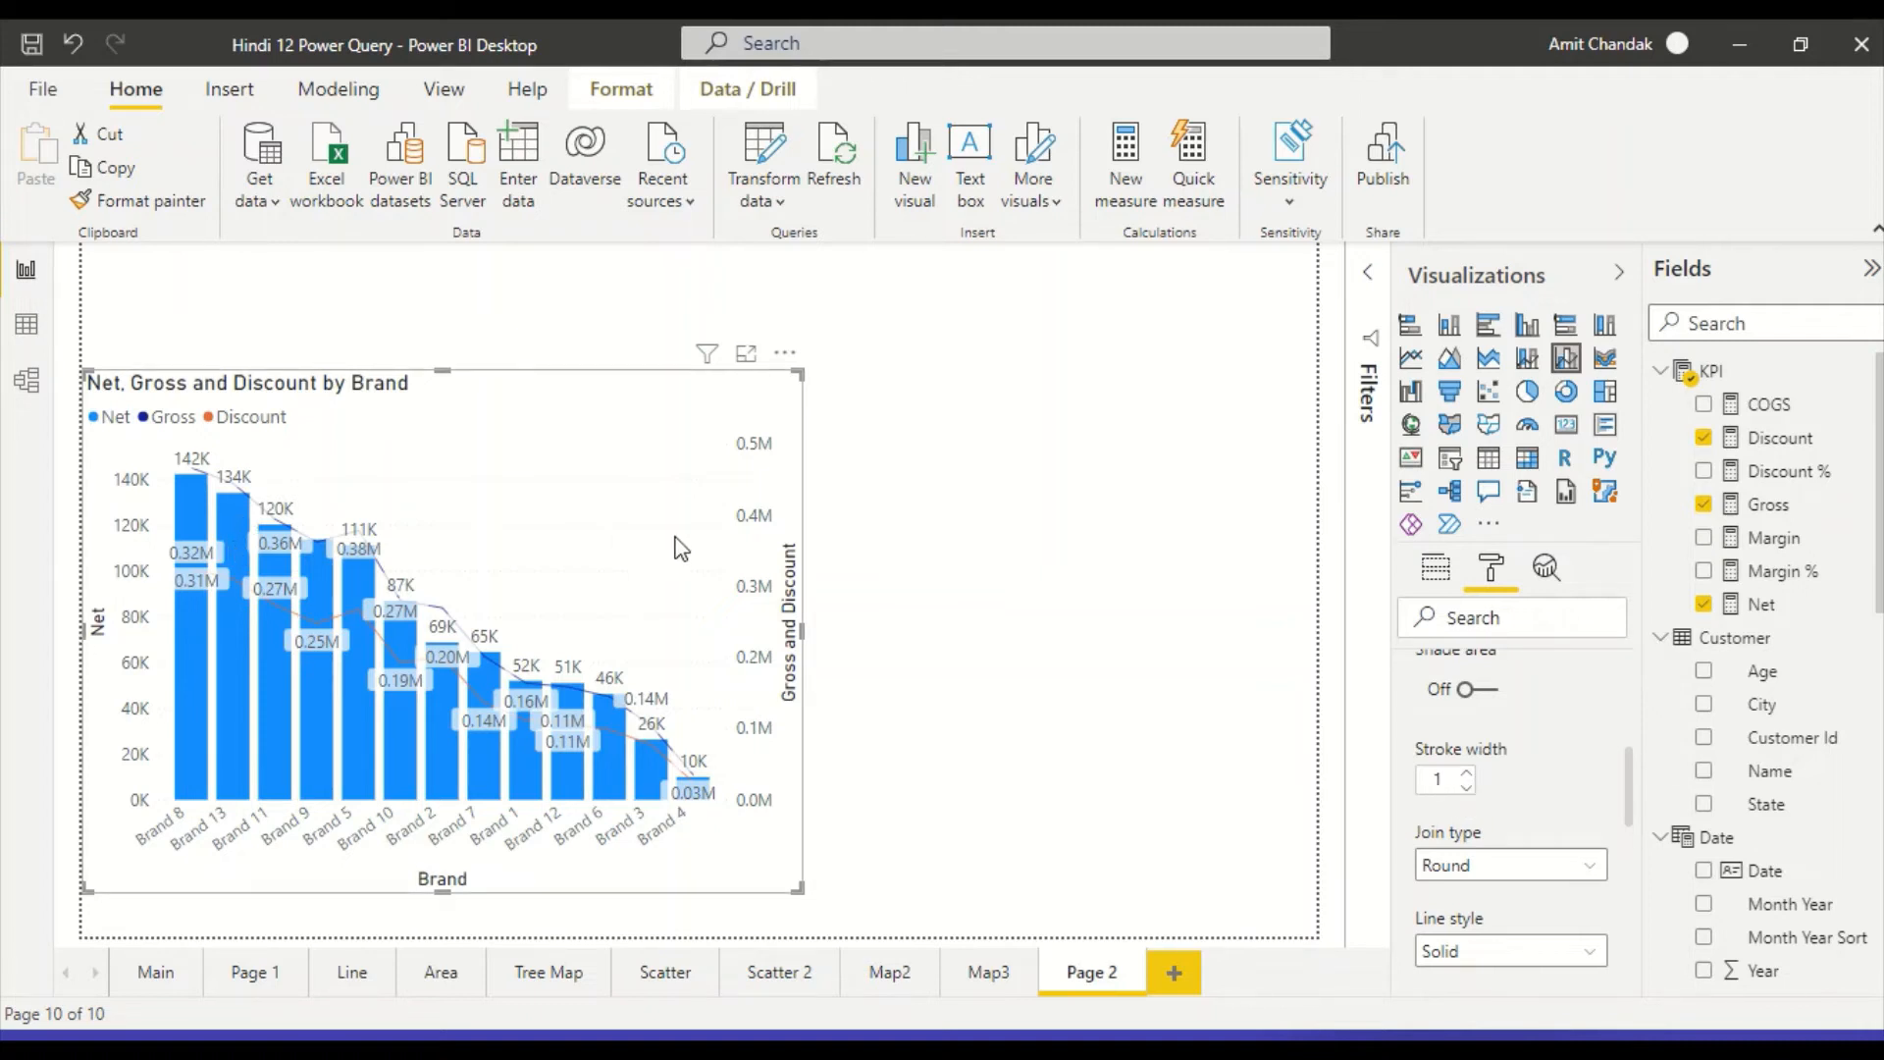
Switch on series customization for the chart's data labels.
scroll(1562, 772, up, 2)
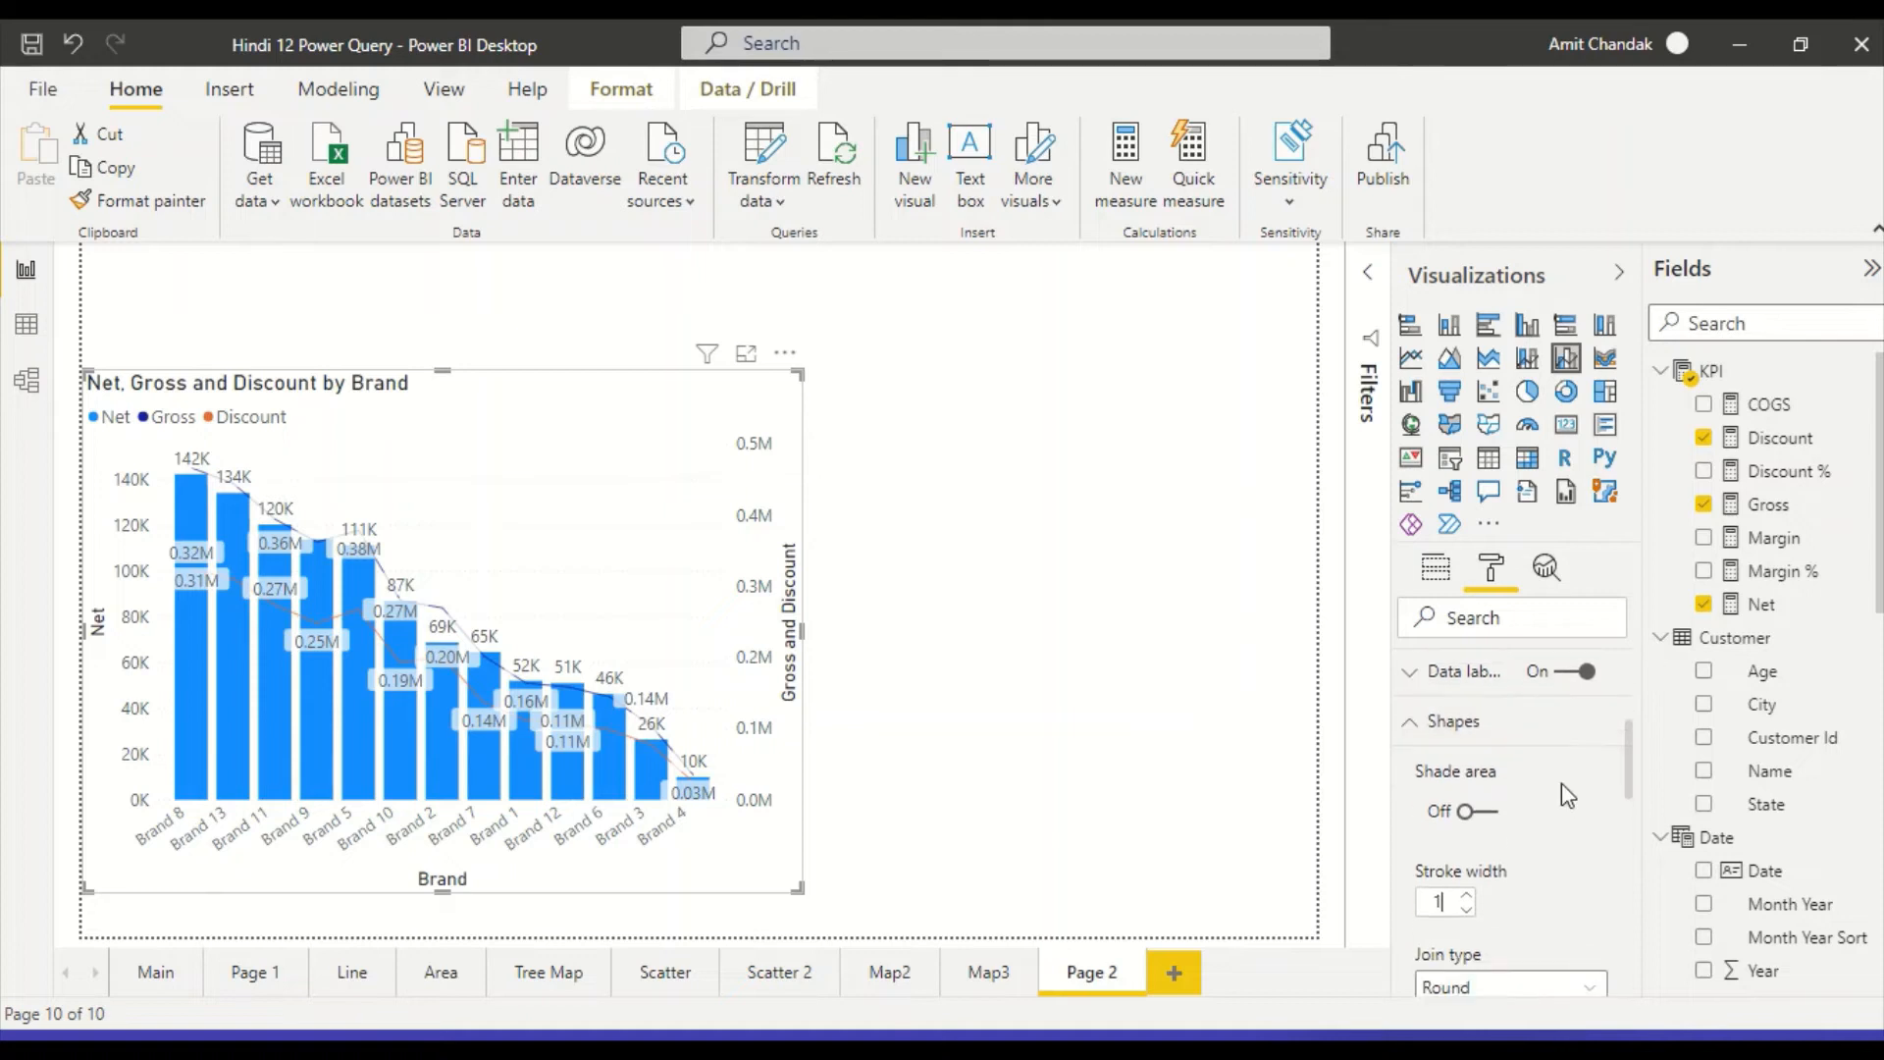
scroll(1507, 836, down, 2)
scroll(1507, 836, up, 3)
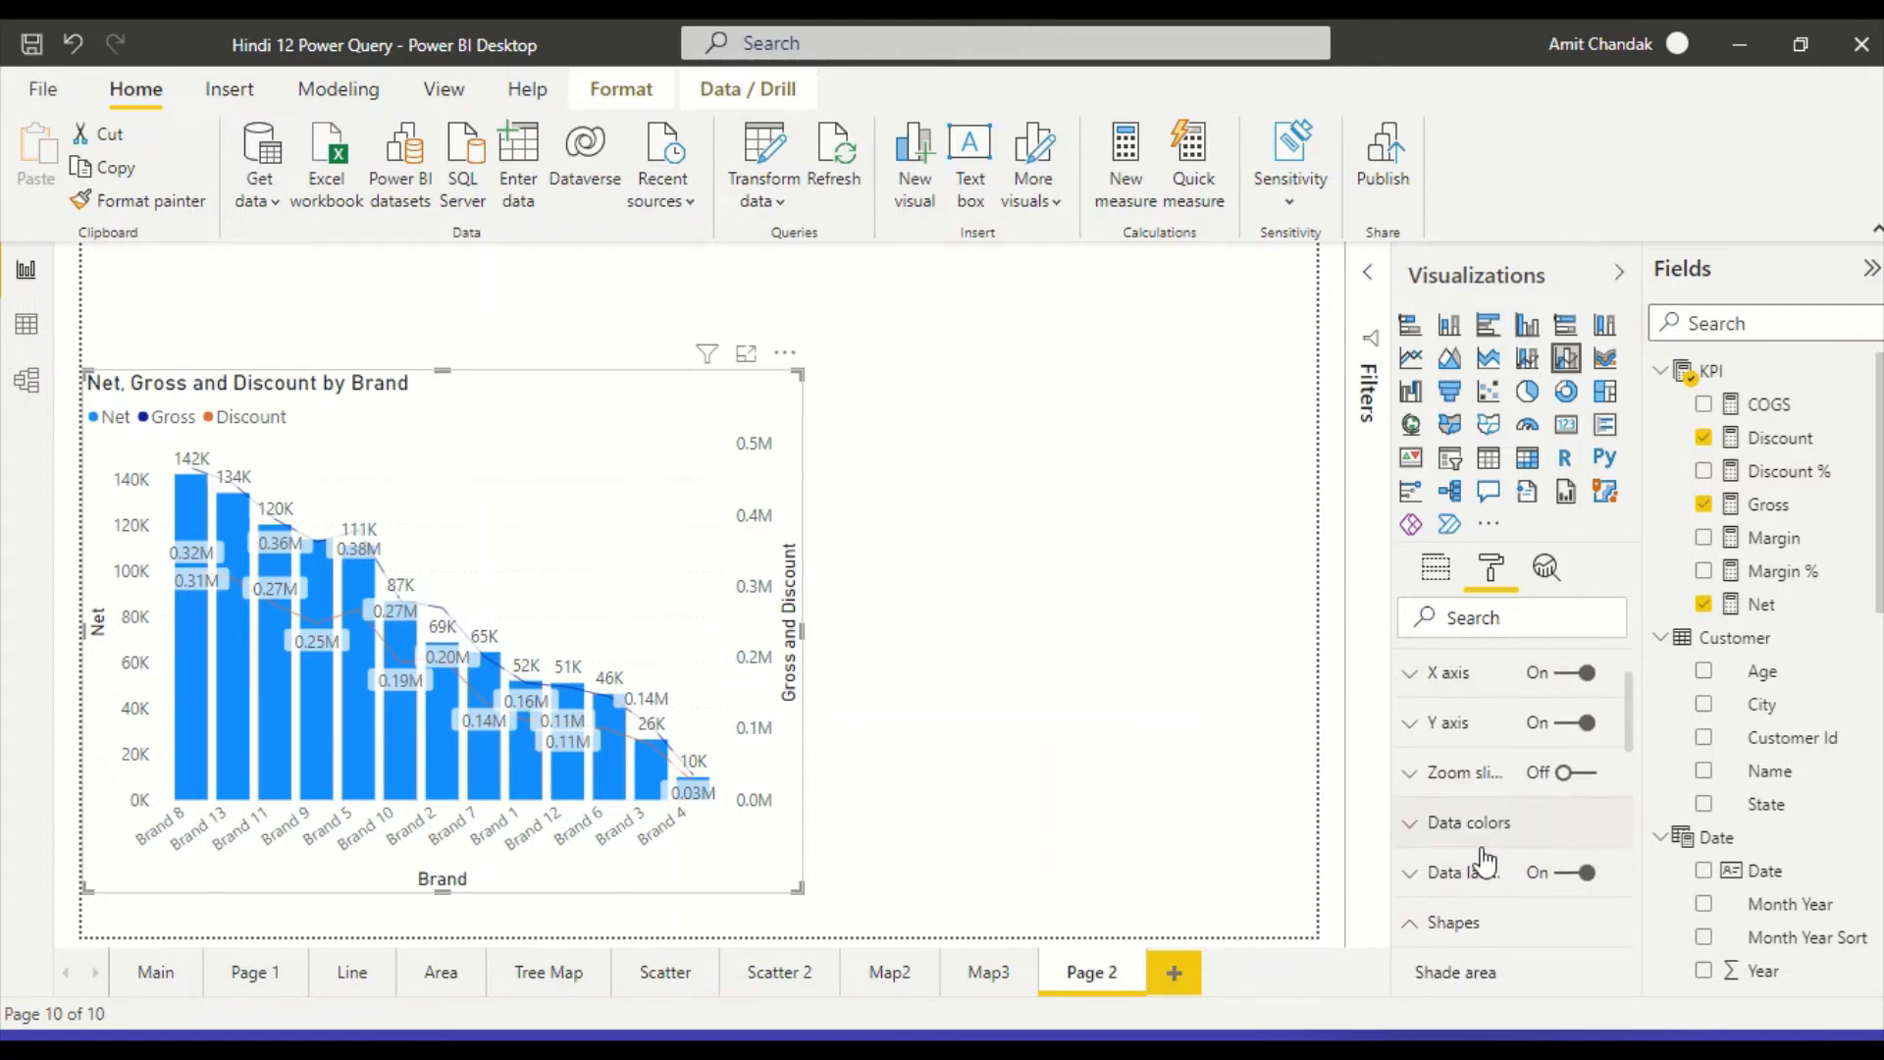
click(1515, 837)
scroll(1516, 834, down, 10)
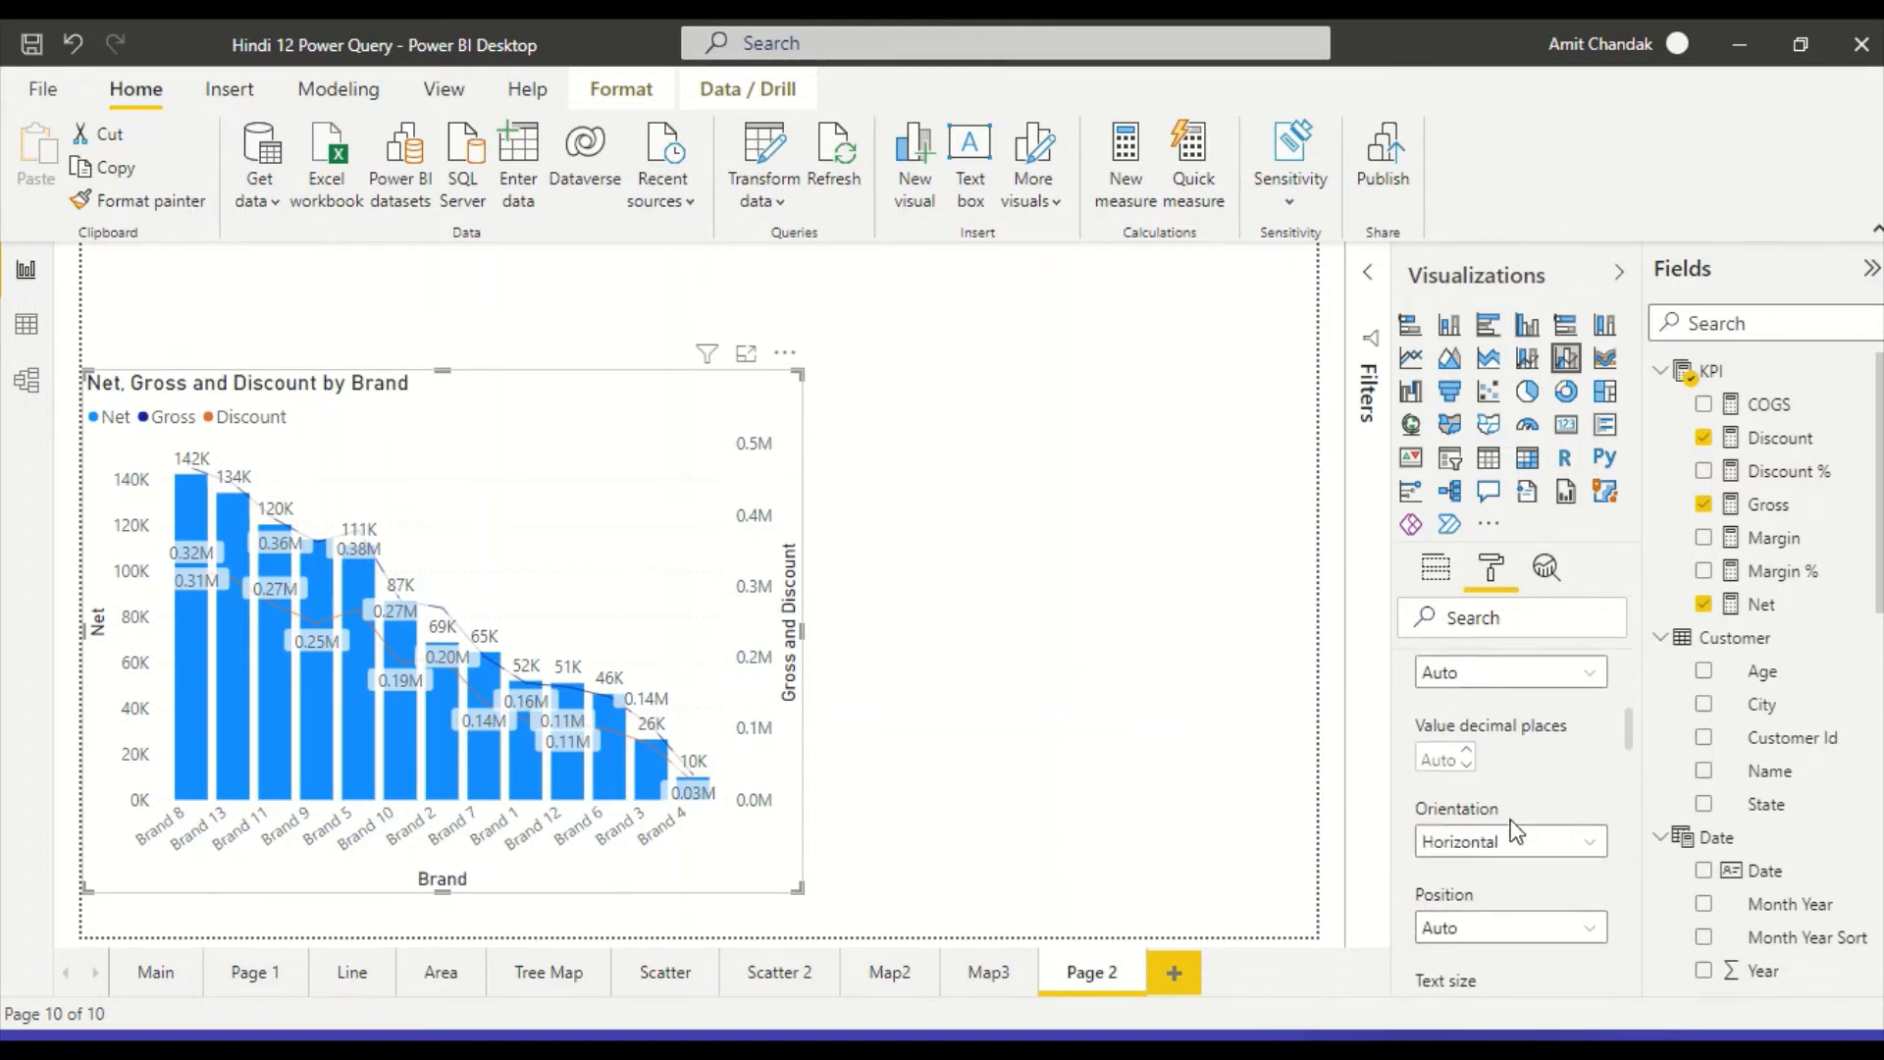
scroll(1519, 831, down, 8)
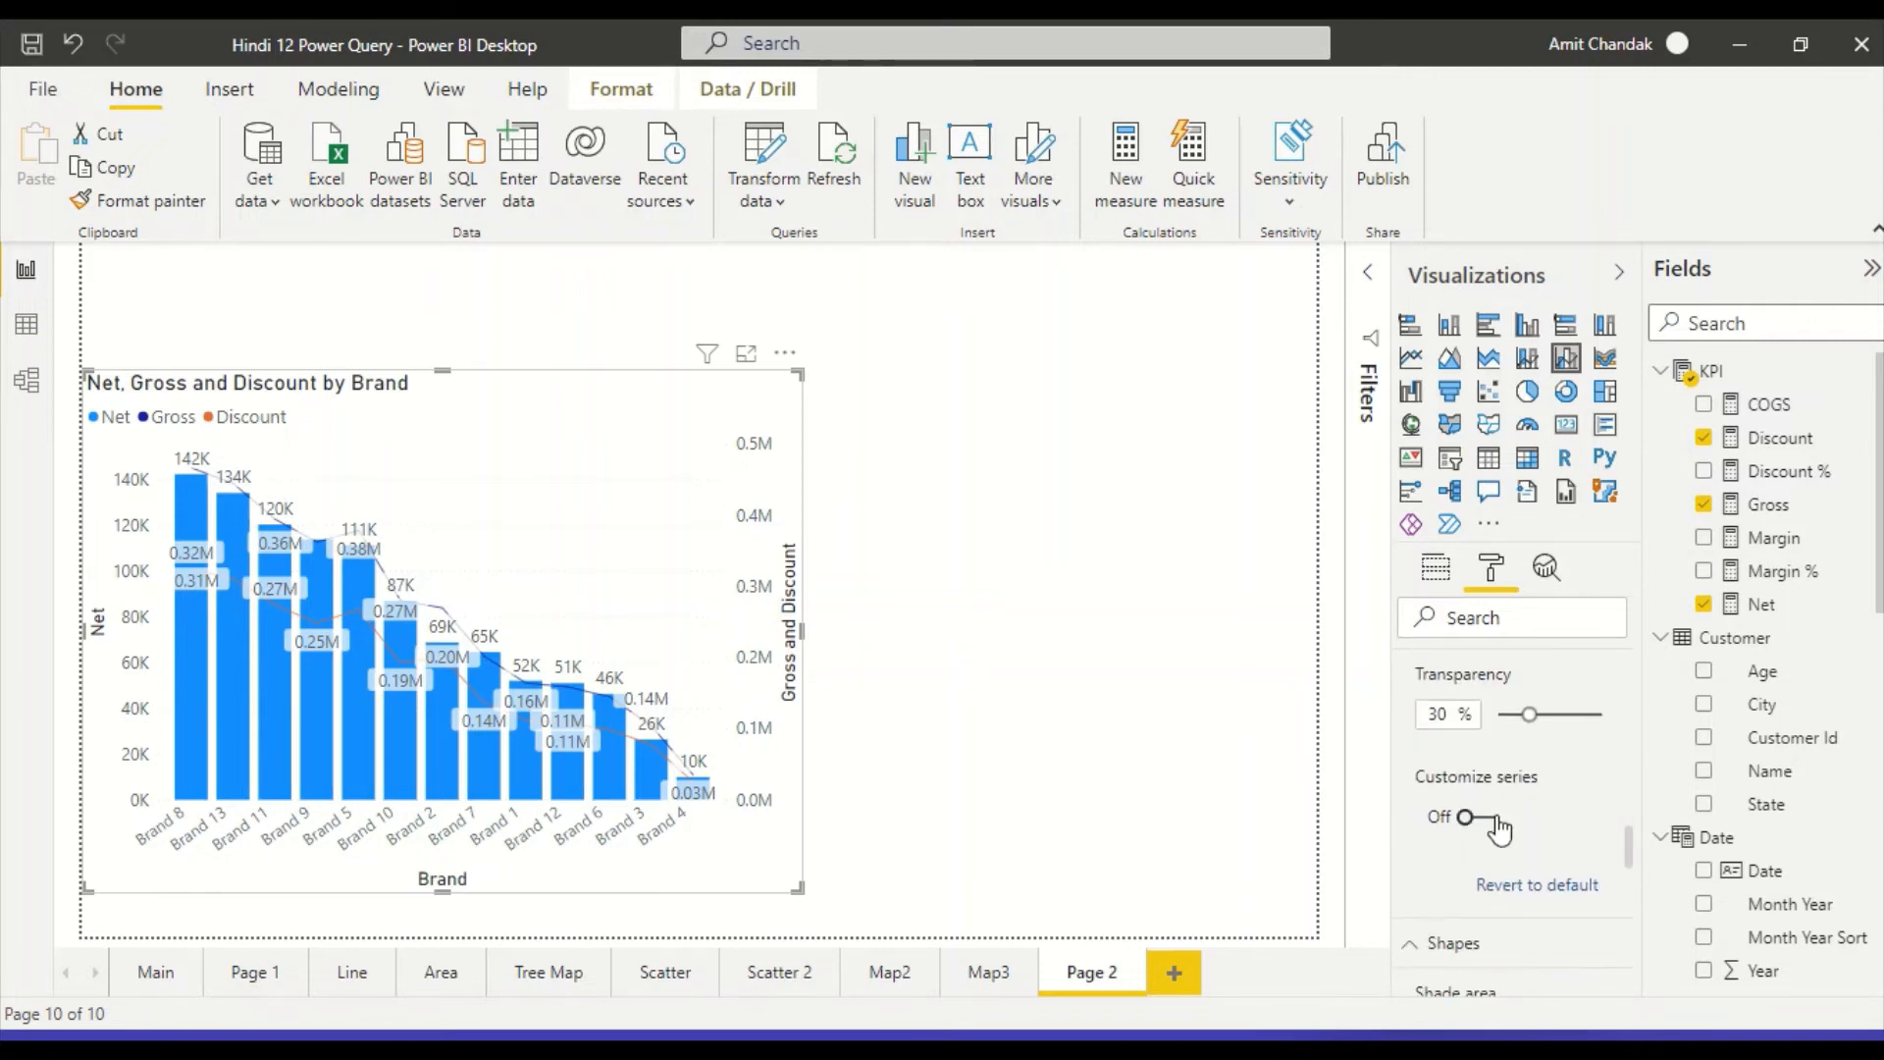
click(1477, 817)
scroll(1531, 799, down, 2)
scroll(1523, 780, down, 1)
scroll(1516, 770, up, 1)
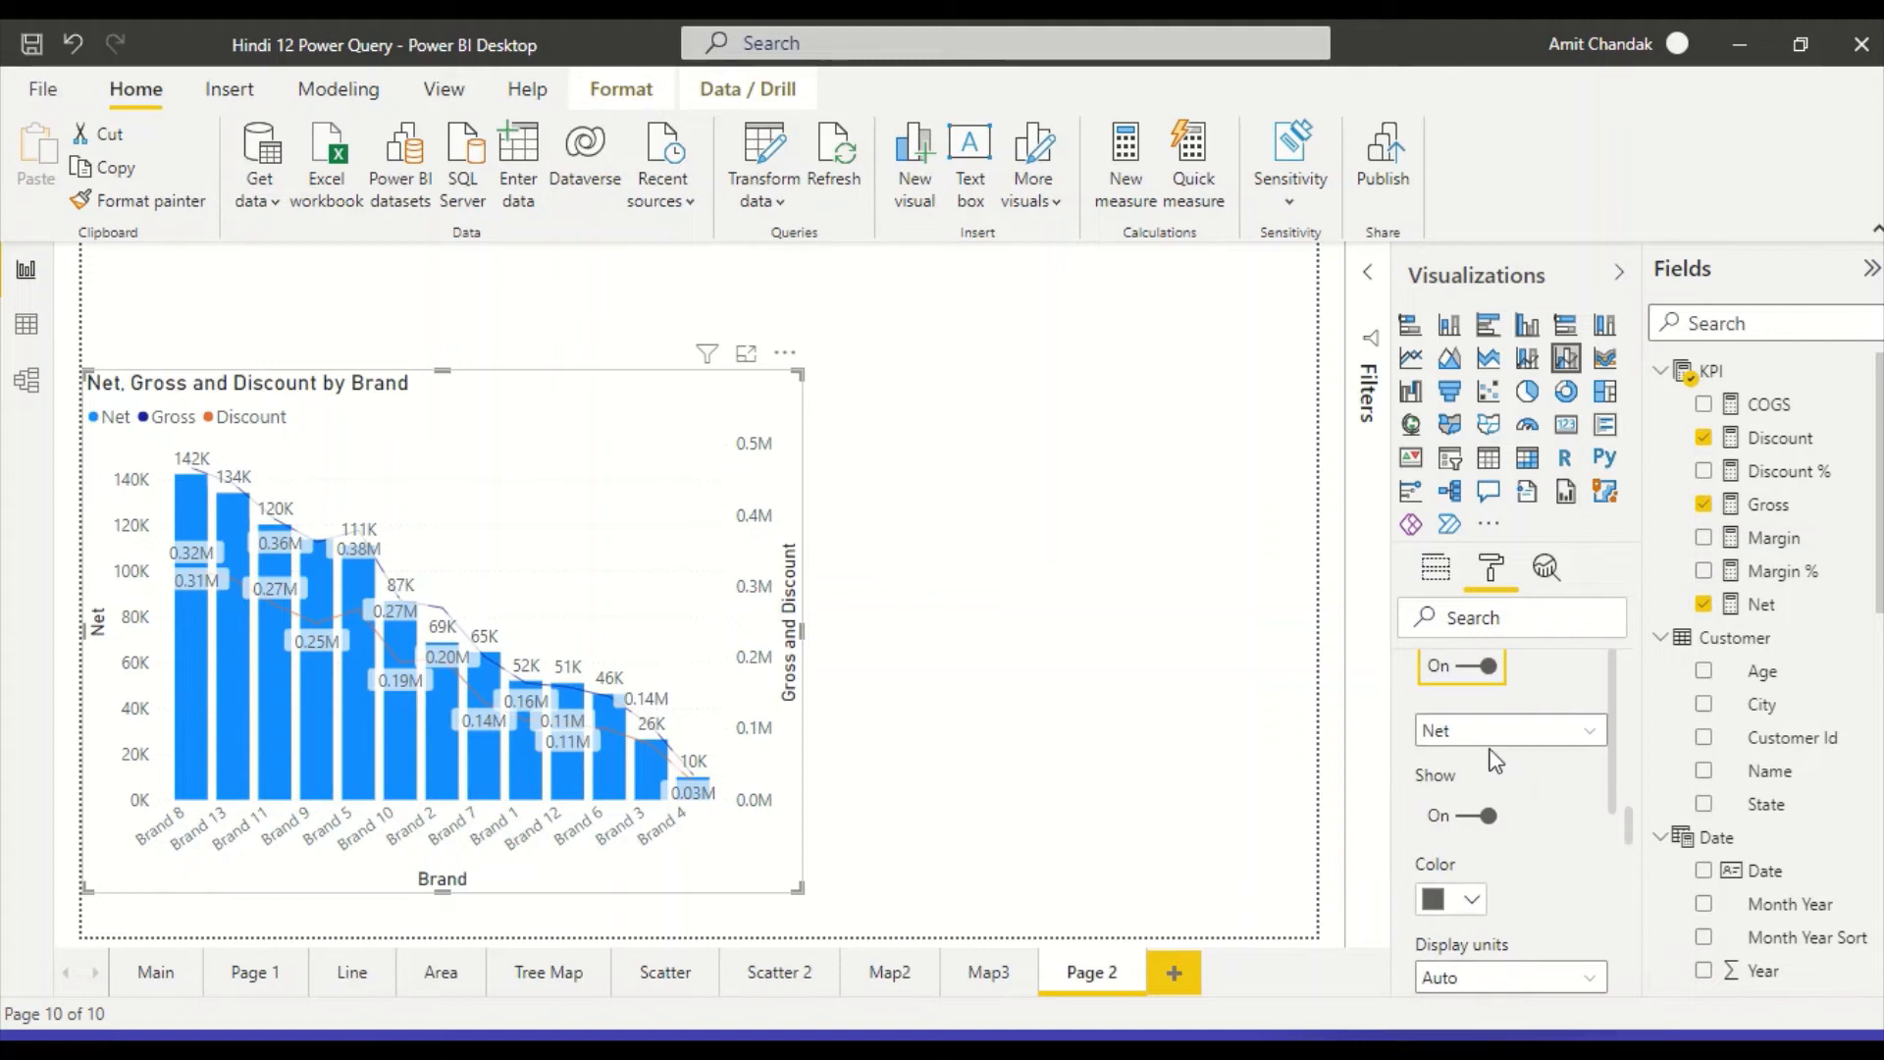
Hide the data labels of the Net and Discount series.
click(1483, 736)
click(1486, 736)
click(1482, 816)
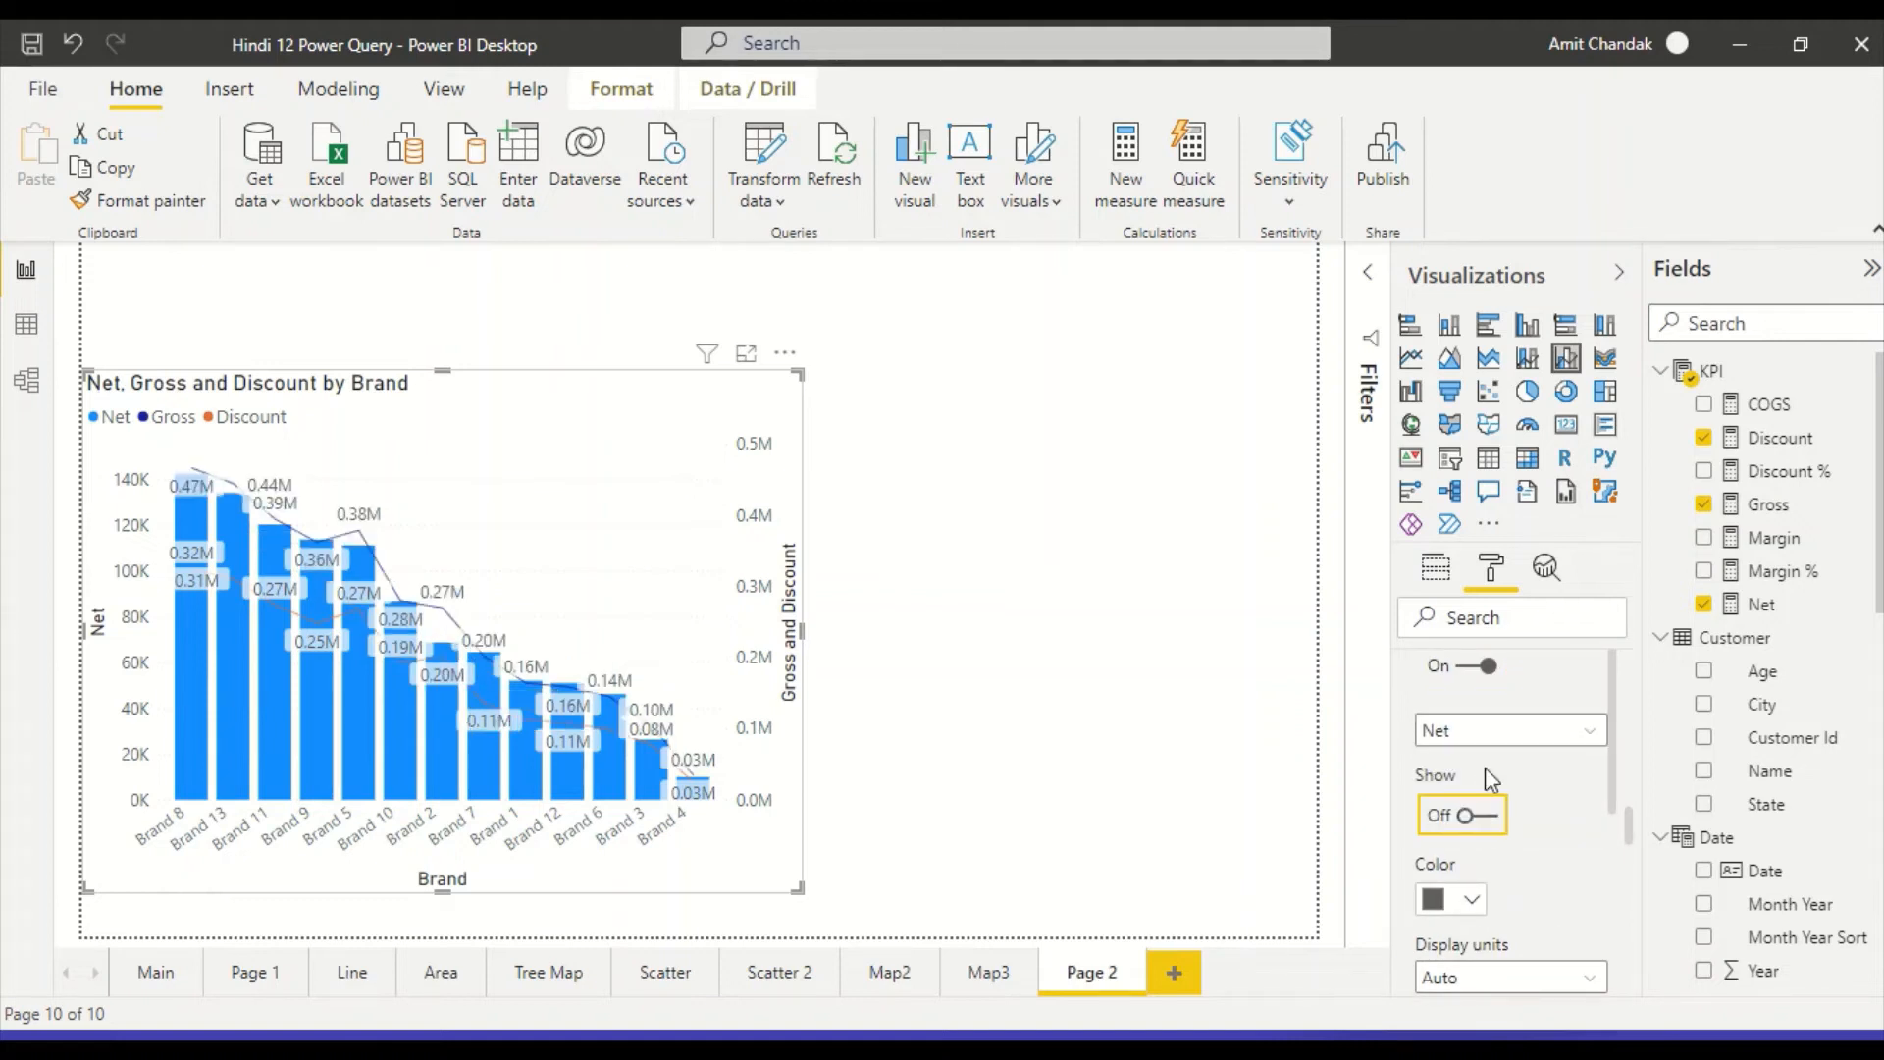
click(1480, 730)
click(1460, 824)
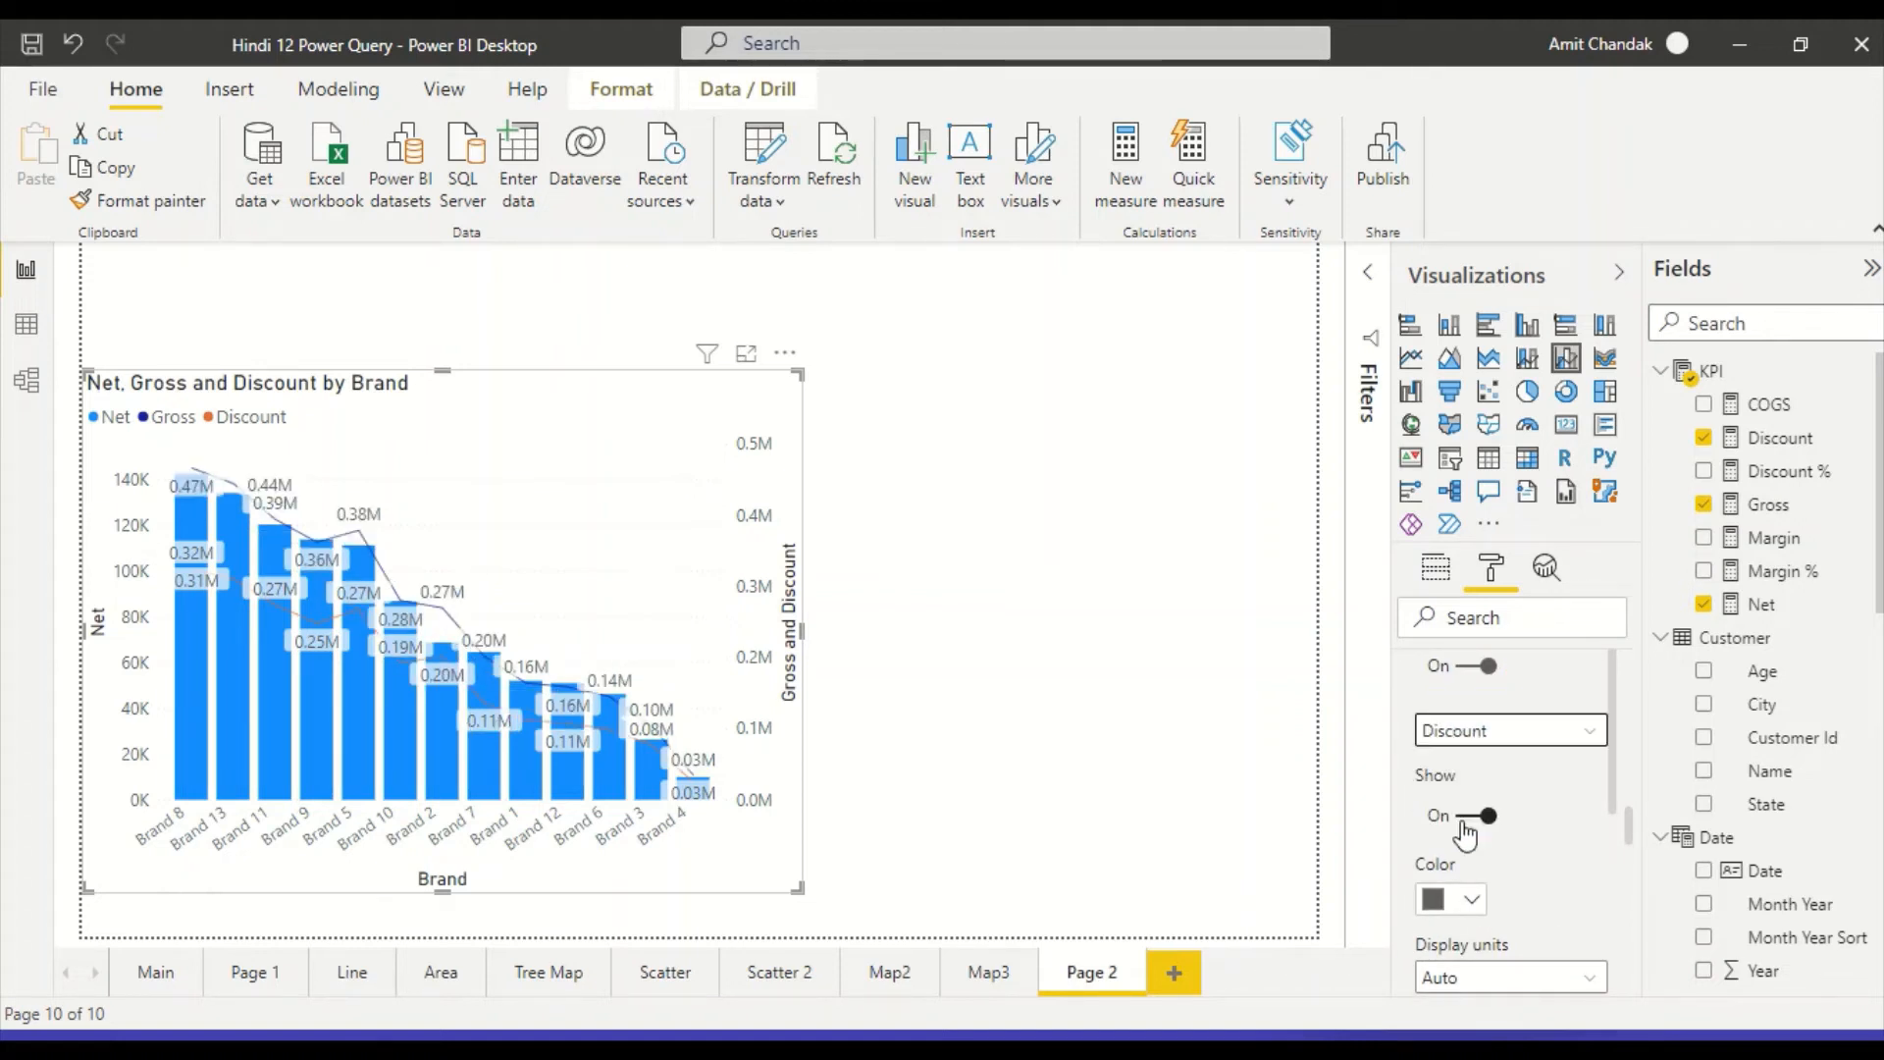
click(1466, 817)
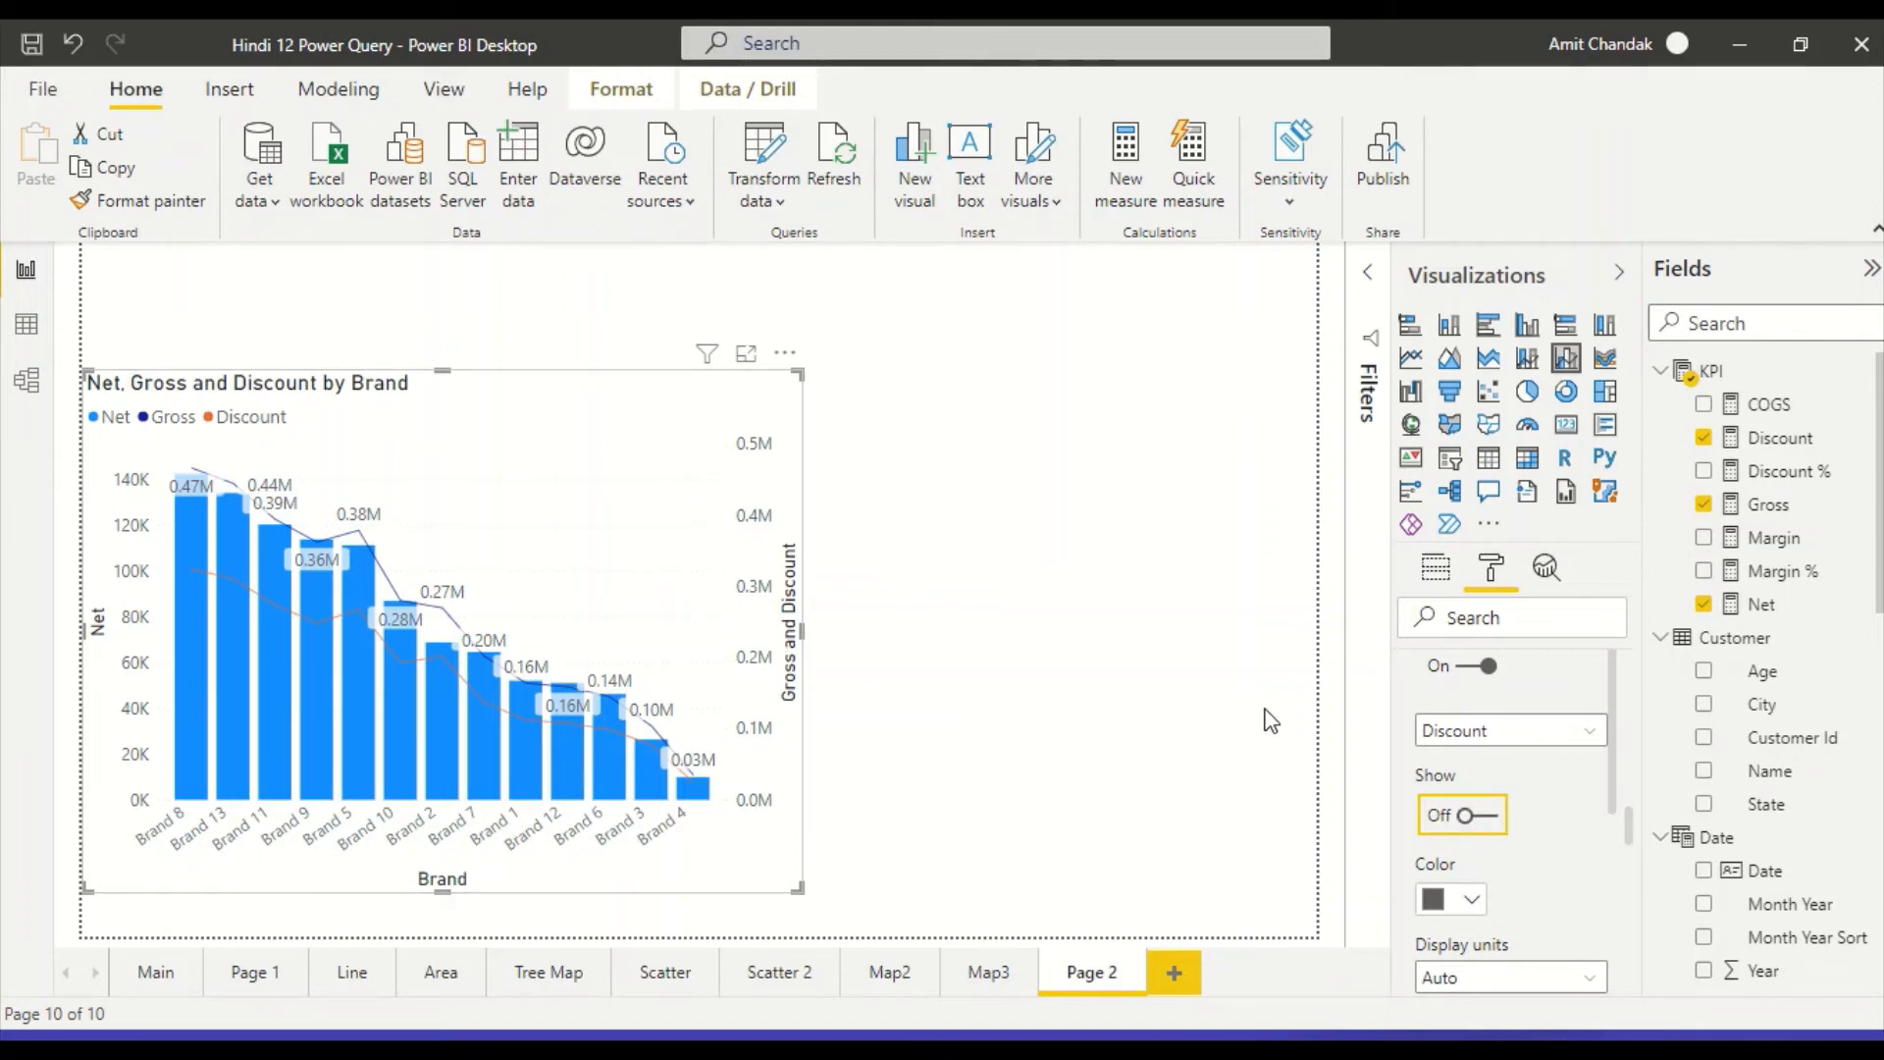
Try hiding the data labels of the Gross series.
click(1491, 740)
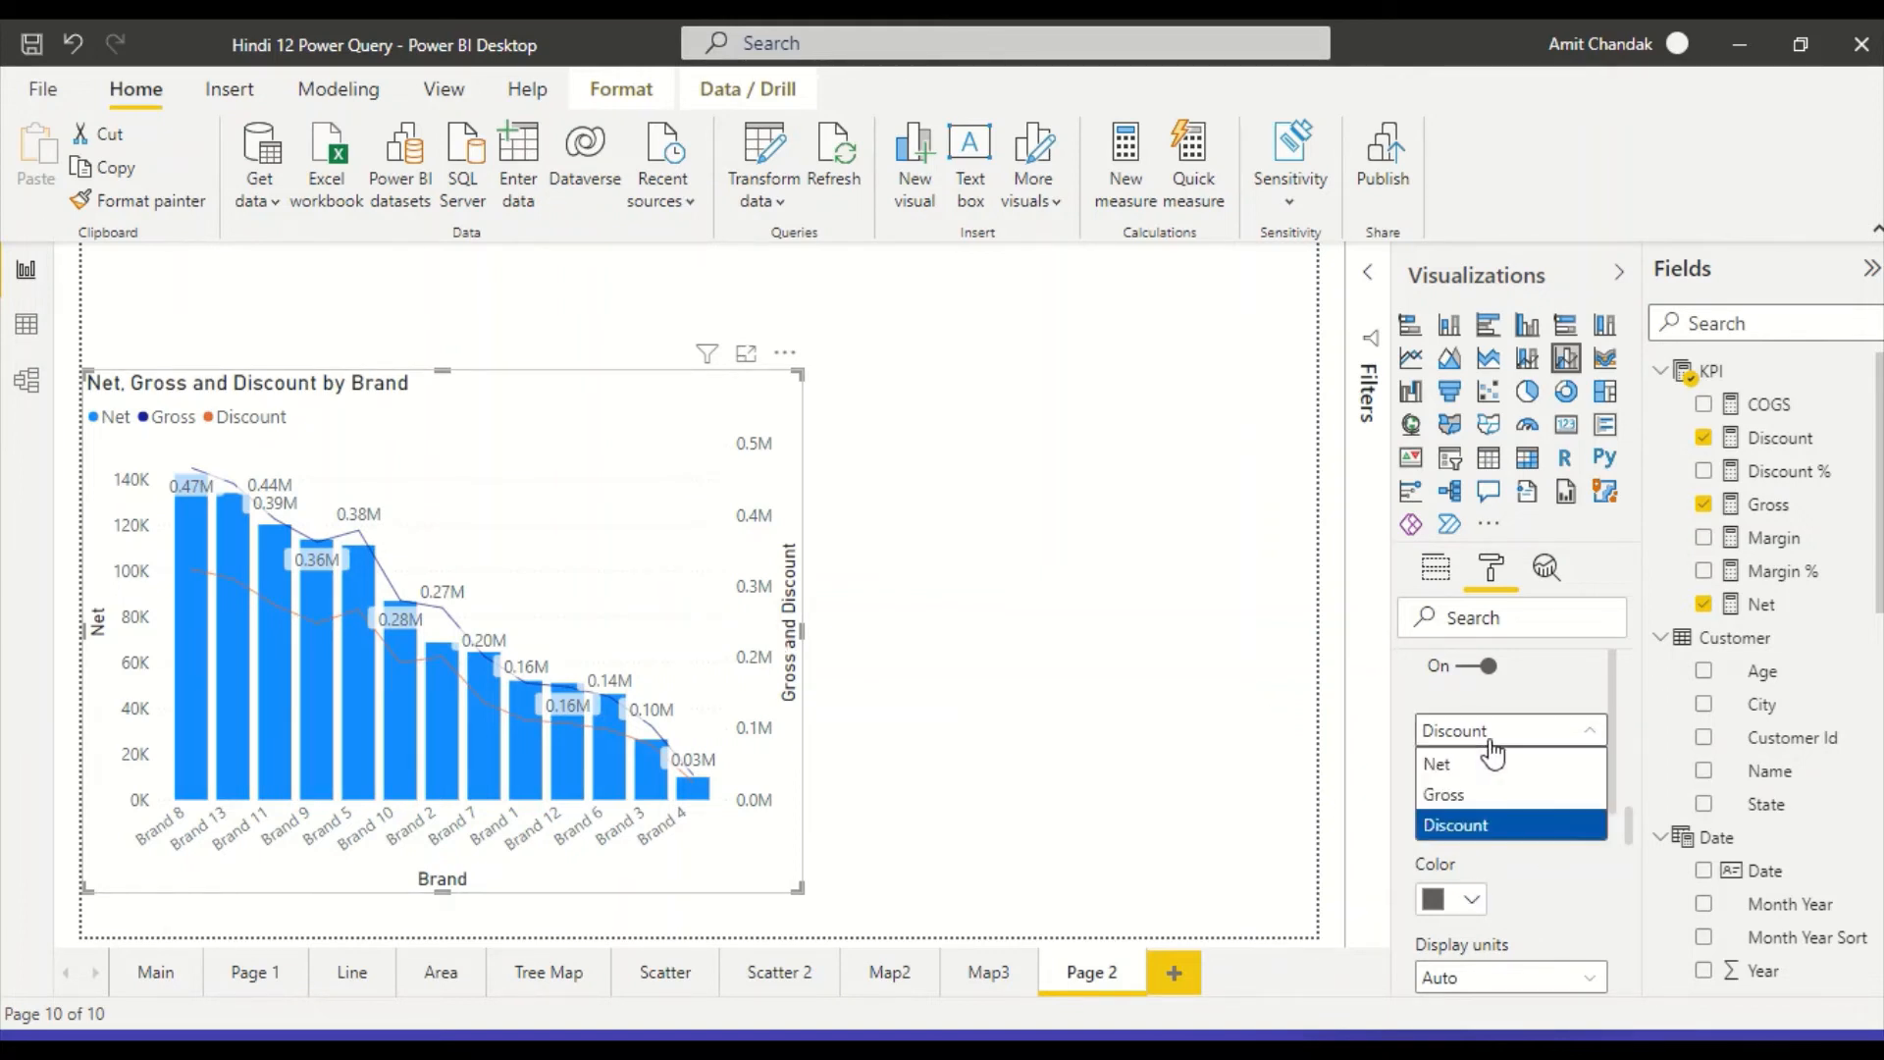
click(1487, 763)
click(1492, 730)
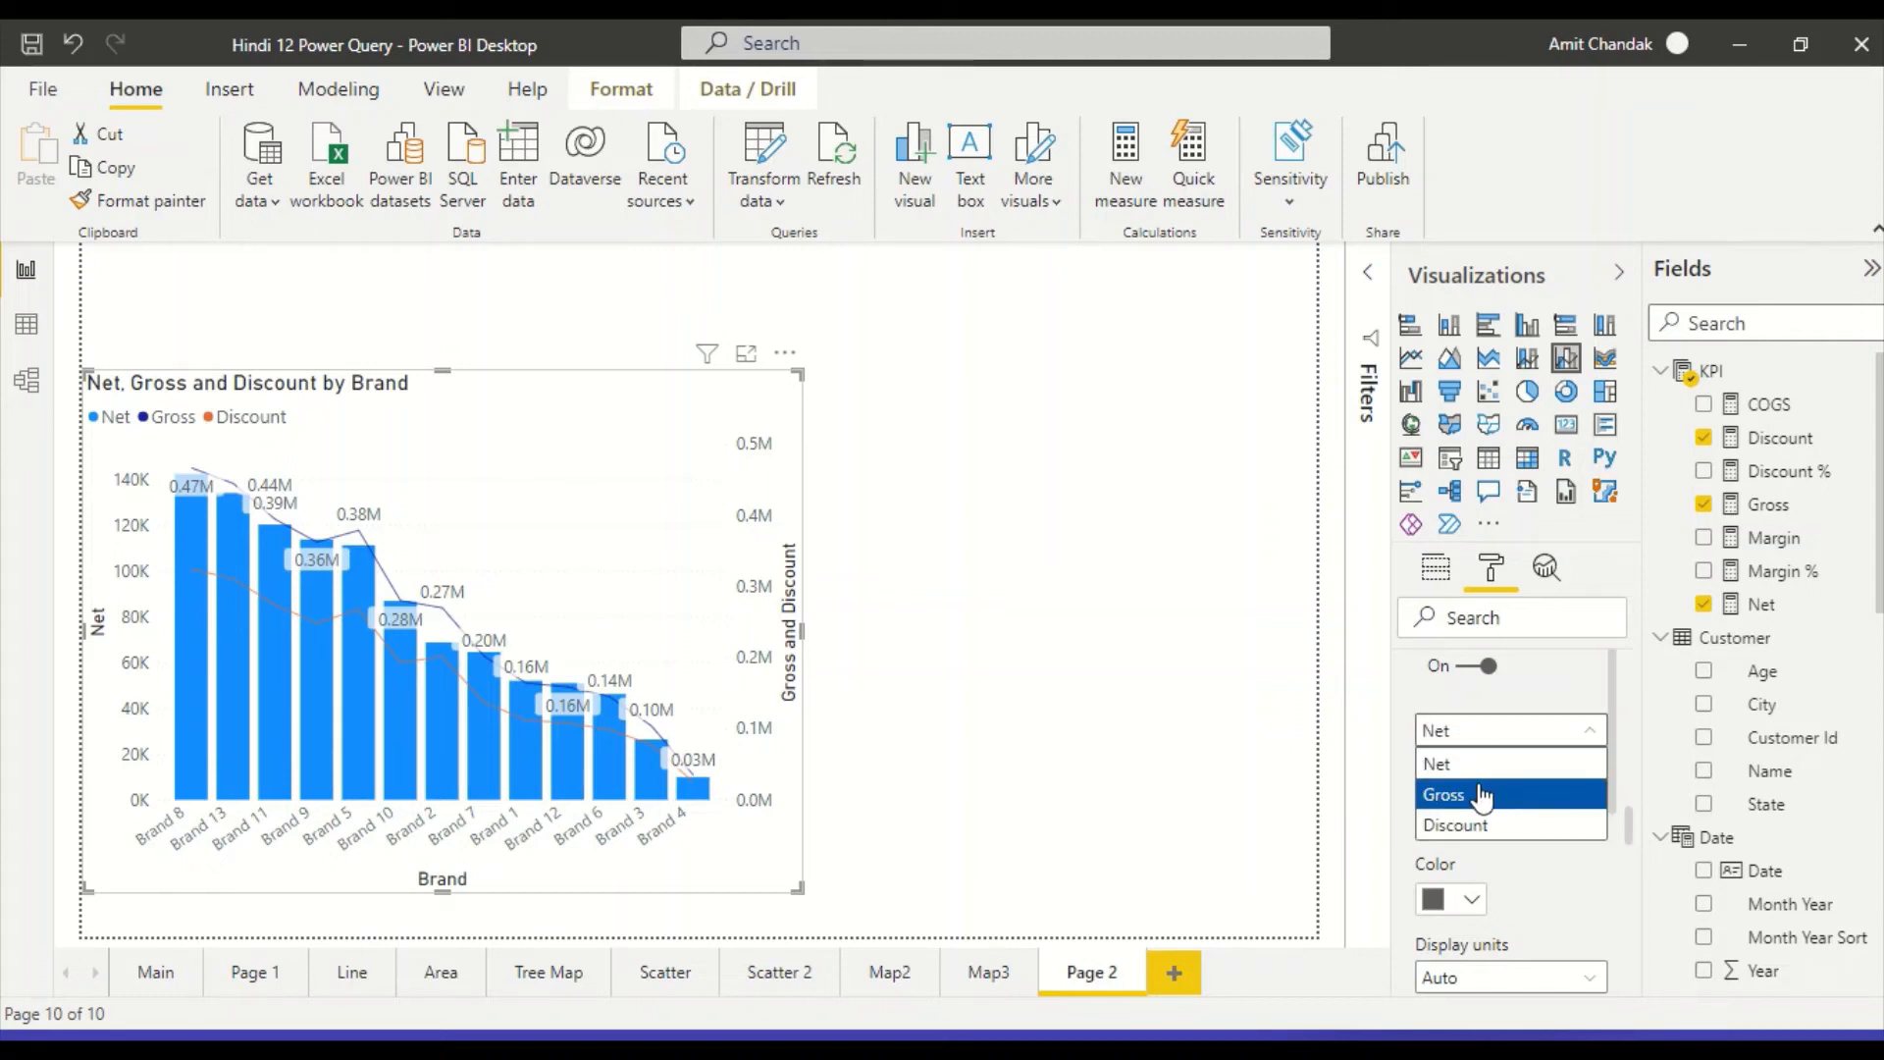
click(1479, 795)
click(1475, 815)
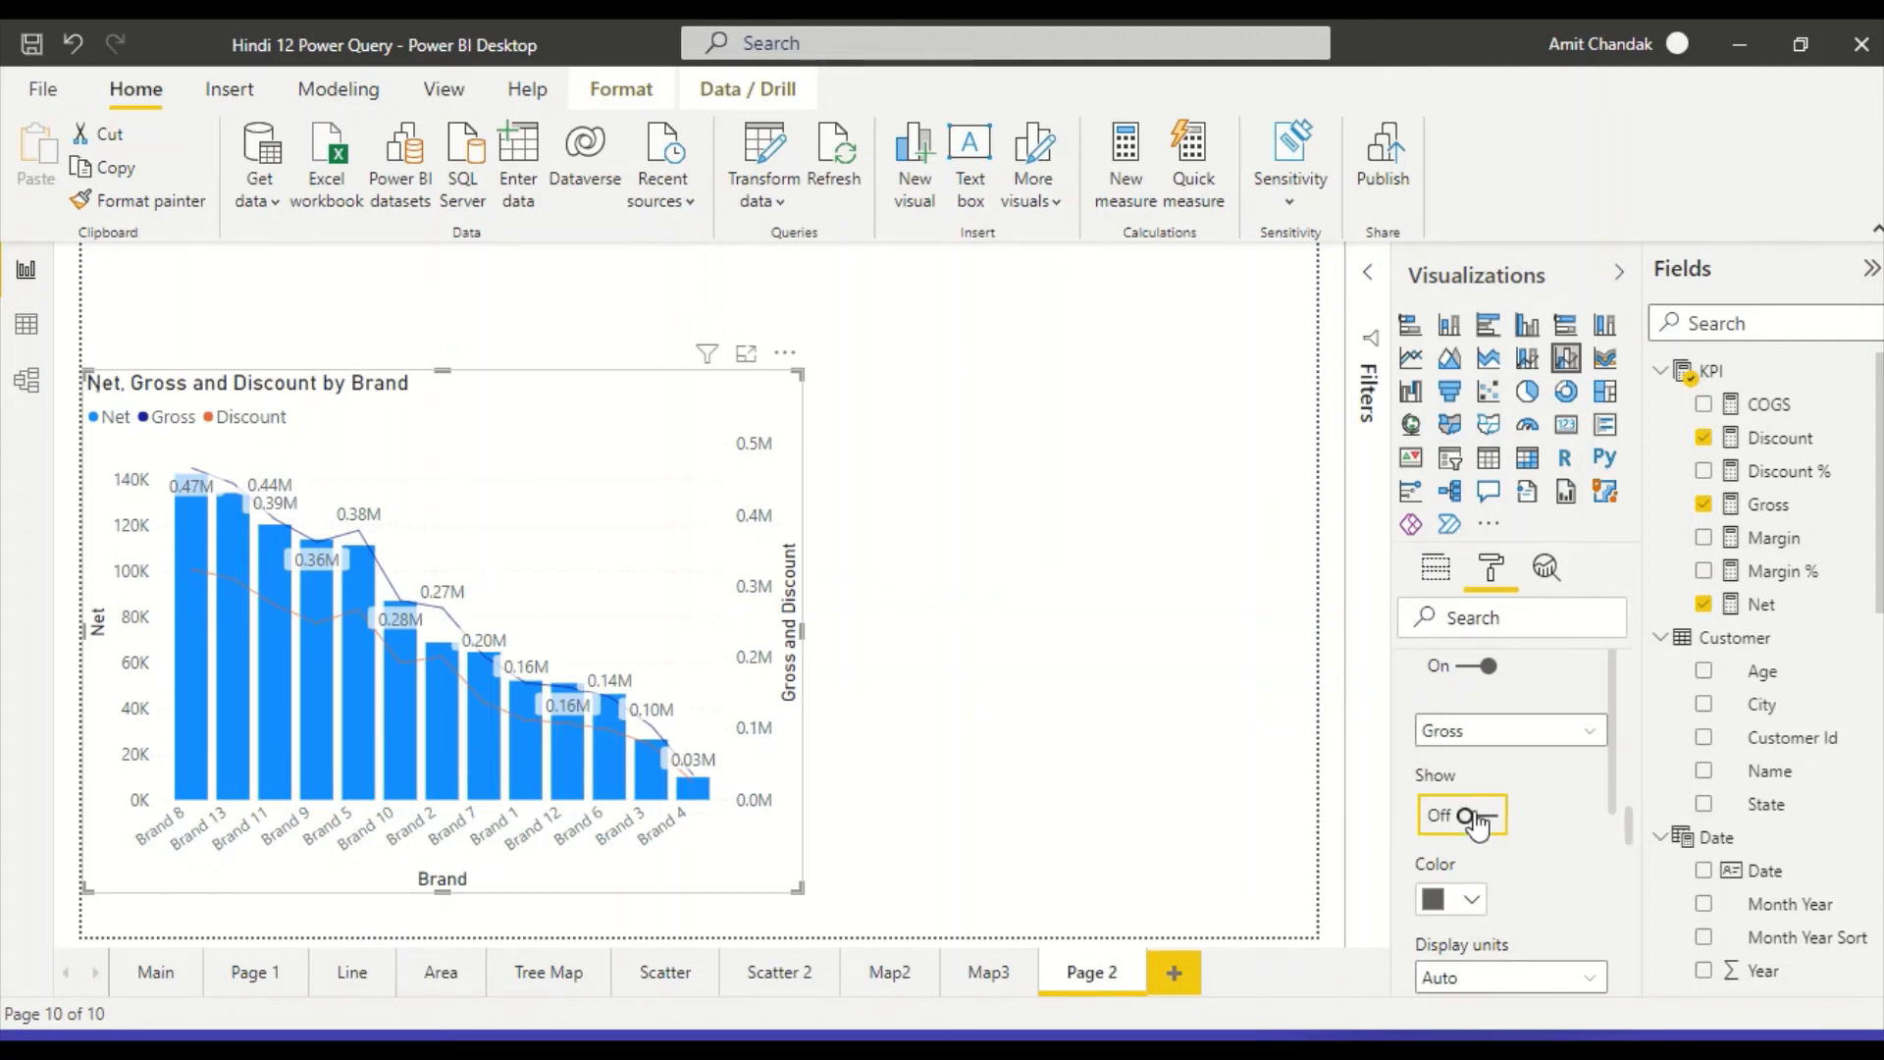
click(1475, 817)
Review the display units, decimal places, position and text options for the Gross data labels.
scroll(1557, 807, down, 3)
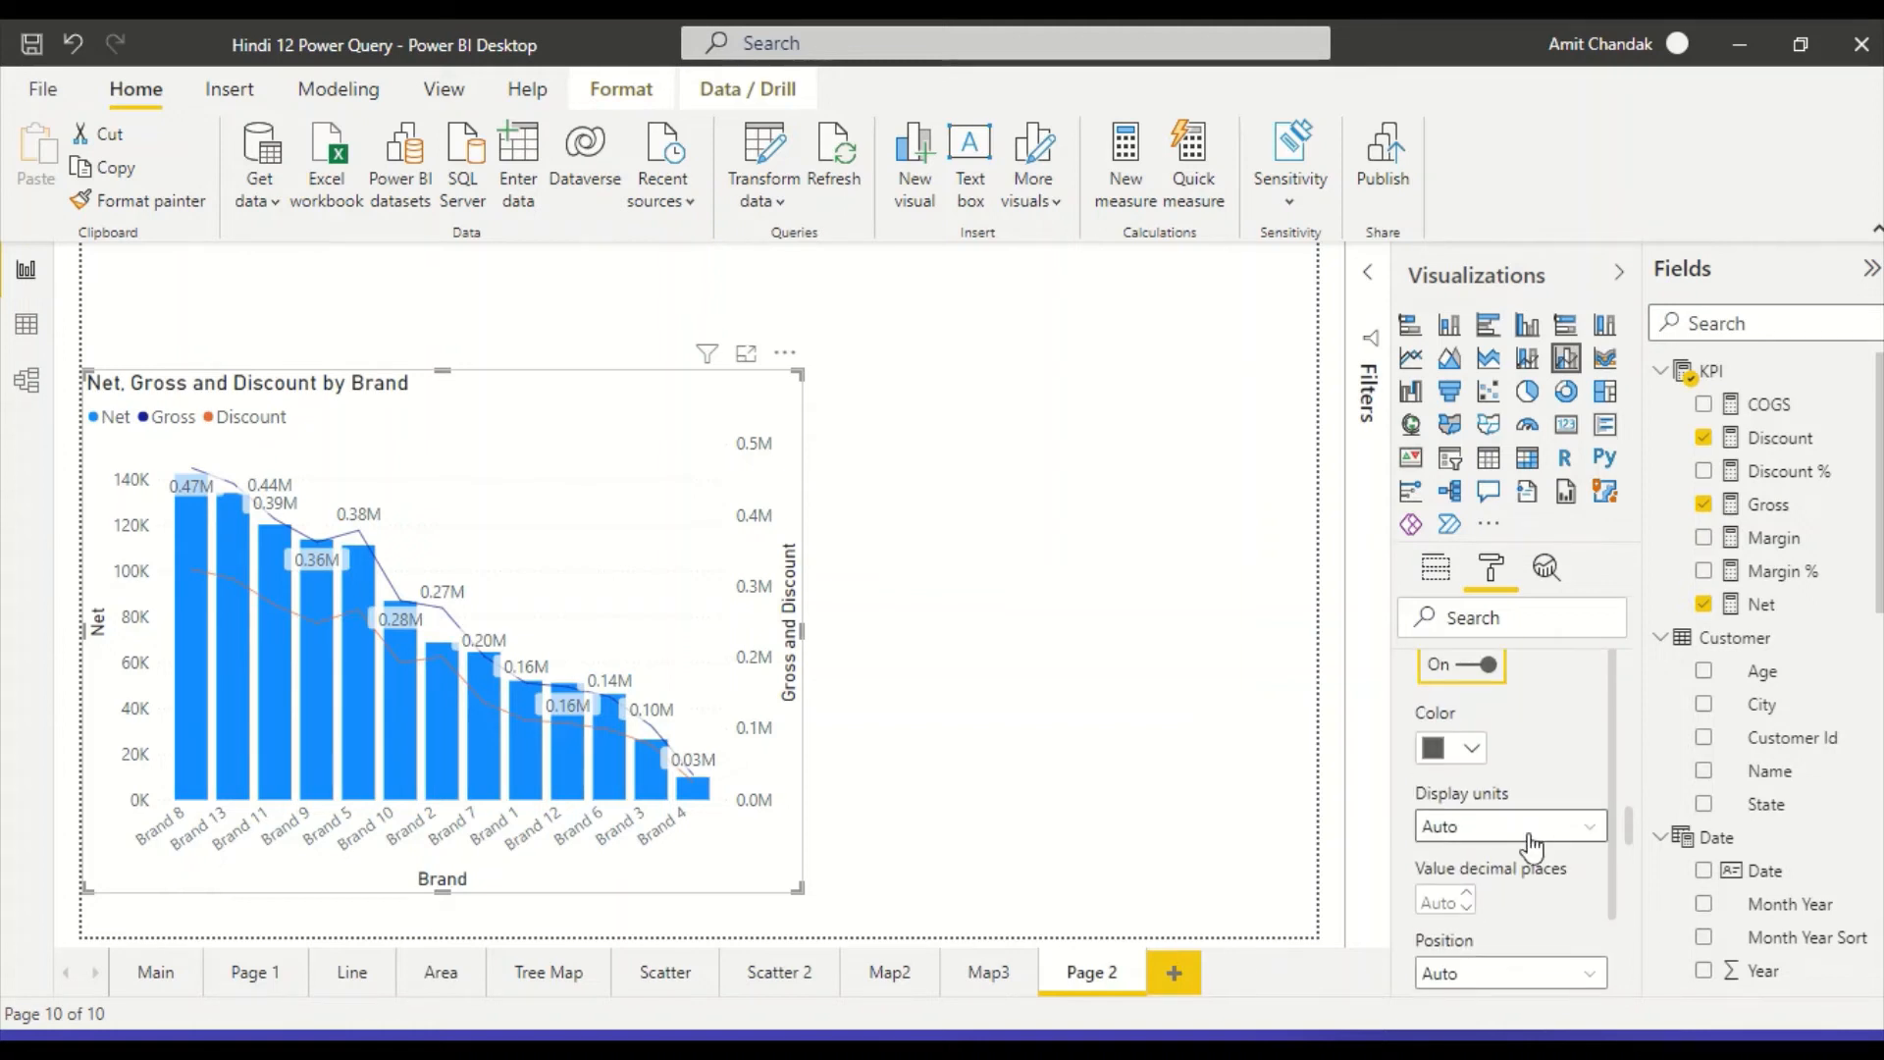
click(1524, 837)
click(1526, 846)
scroll(1521, 839, down, 3)
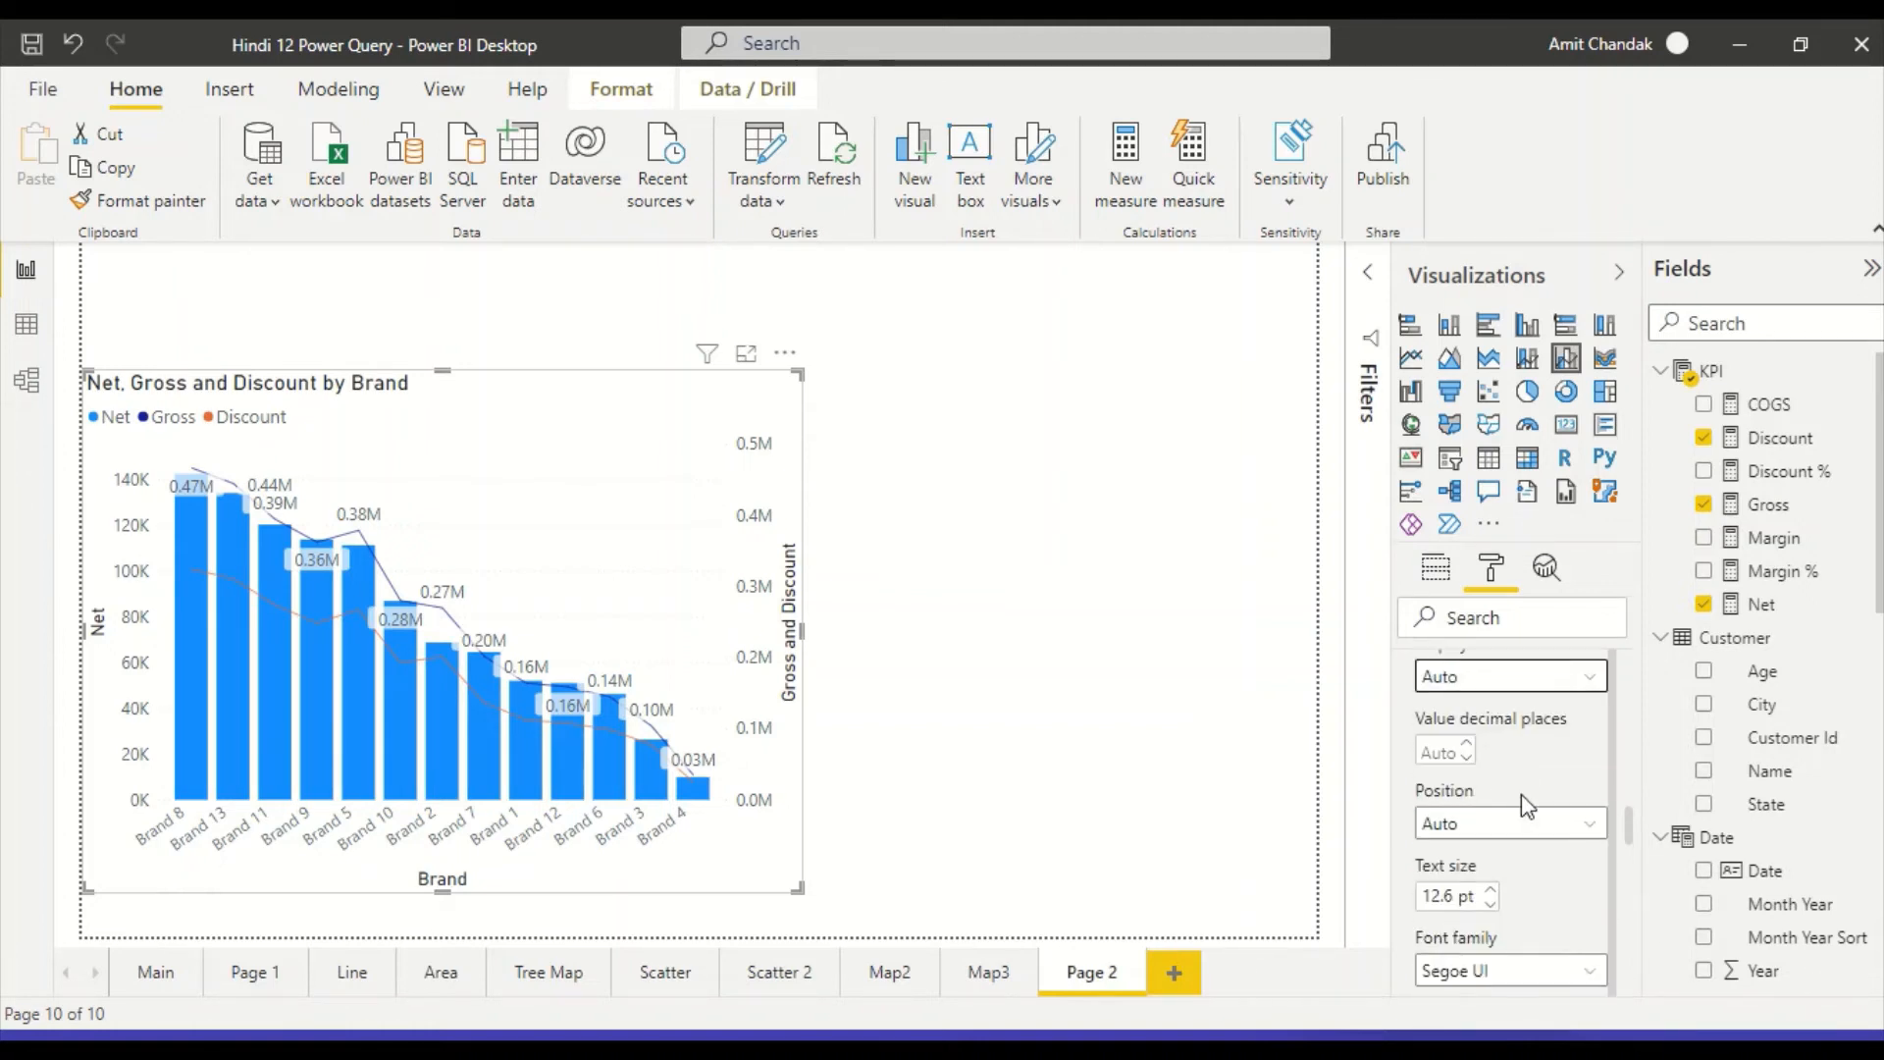
Set the position of the Gross data labels to Above.
click(1511, 833)
click(1491, 887)
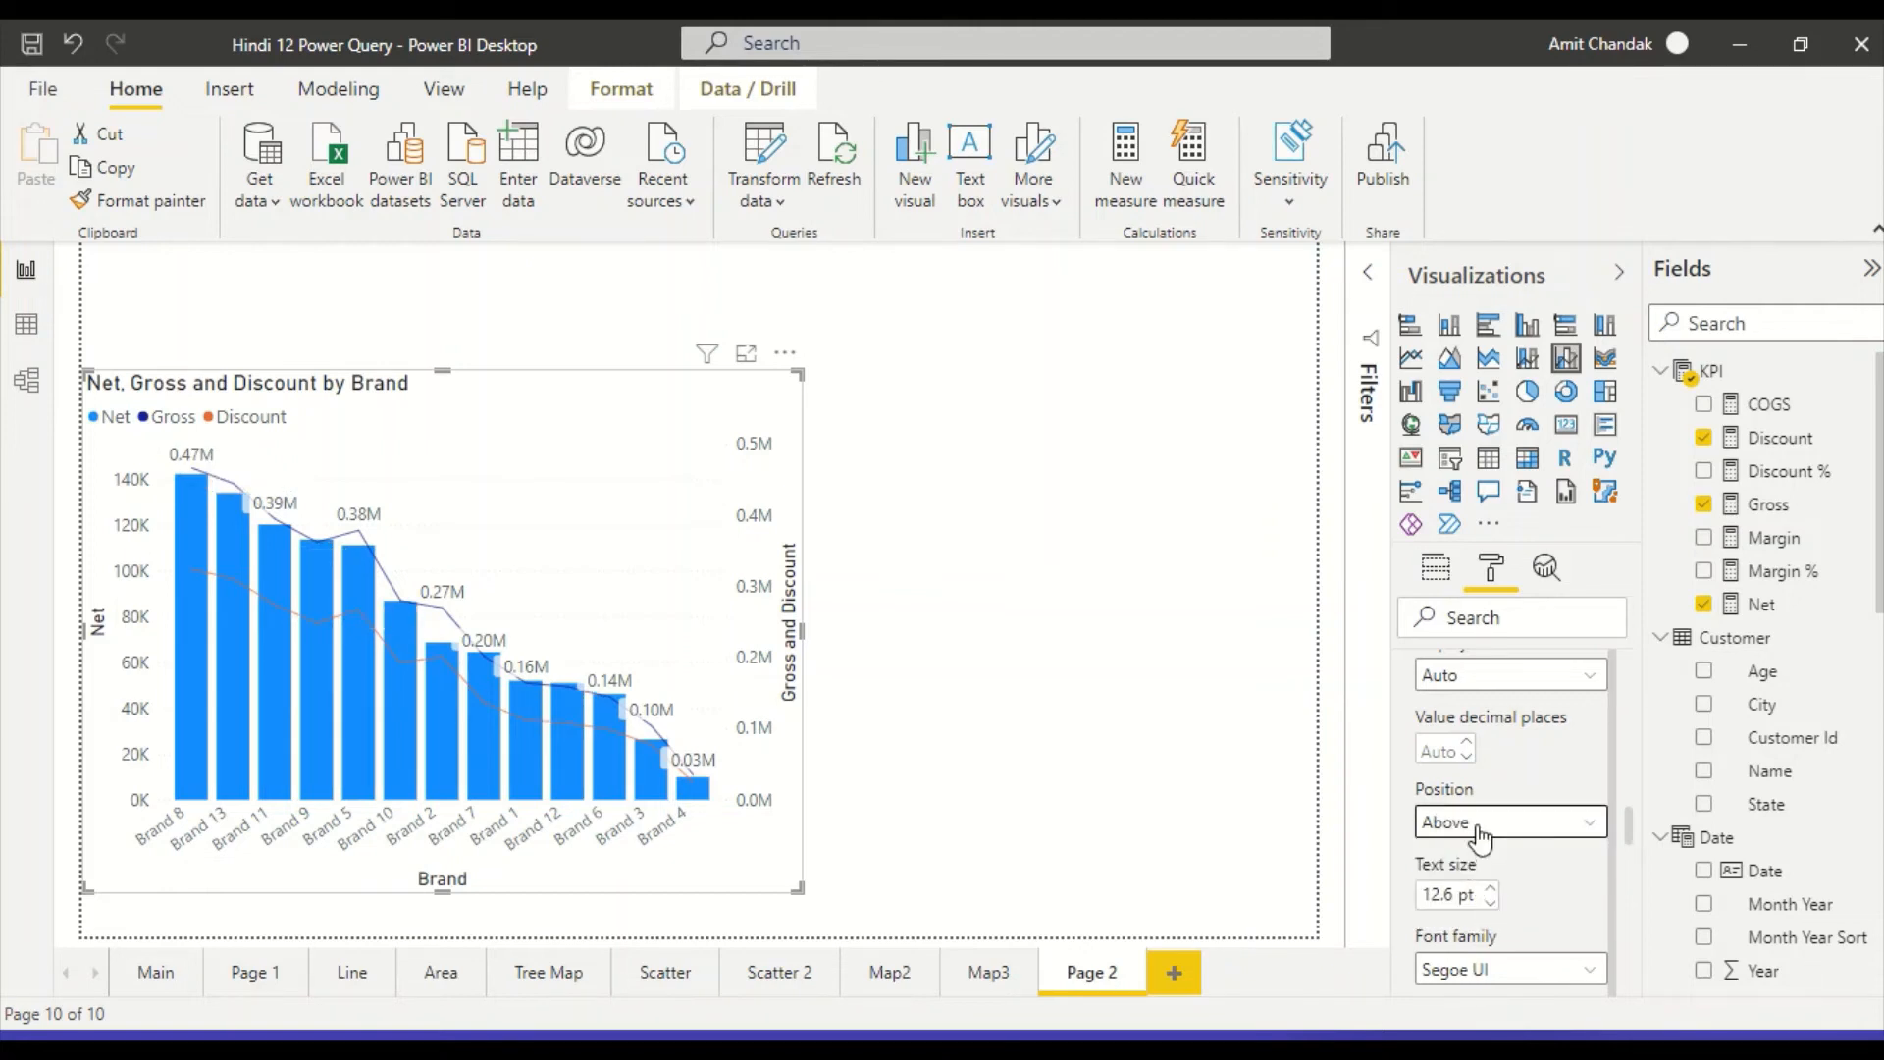
Review the font, text style, background and transparency options for the chart's data labels.
scroll(1497, 839, down, 6)
scroll(1505, 837, down, 5)
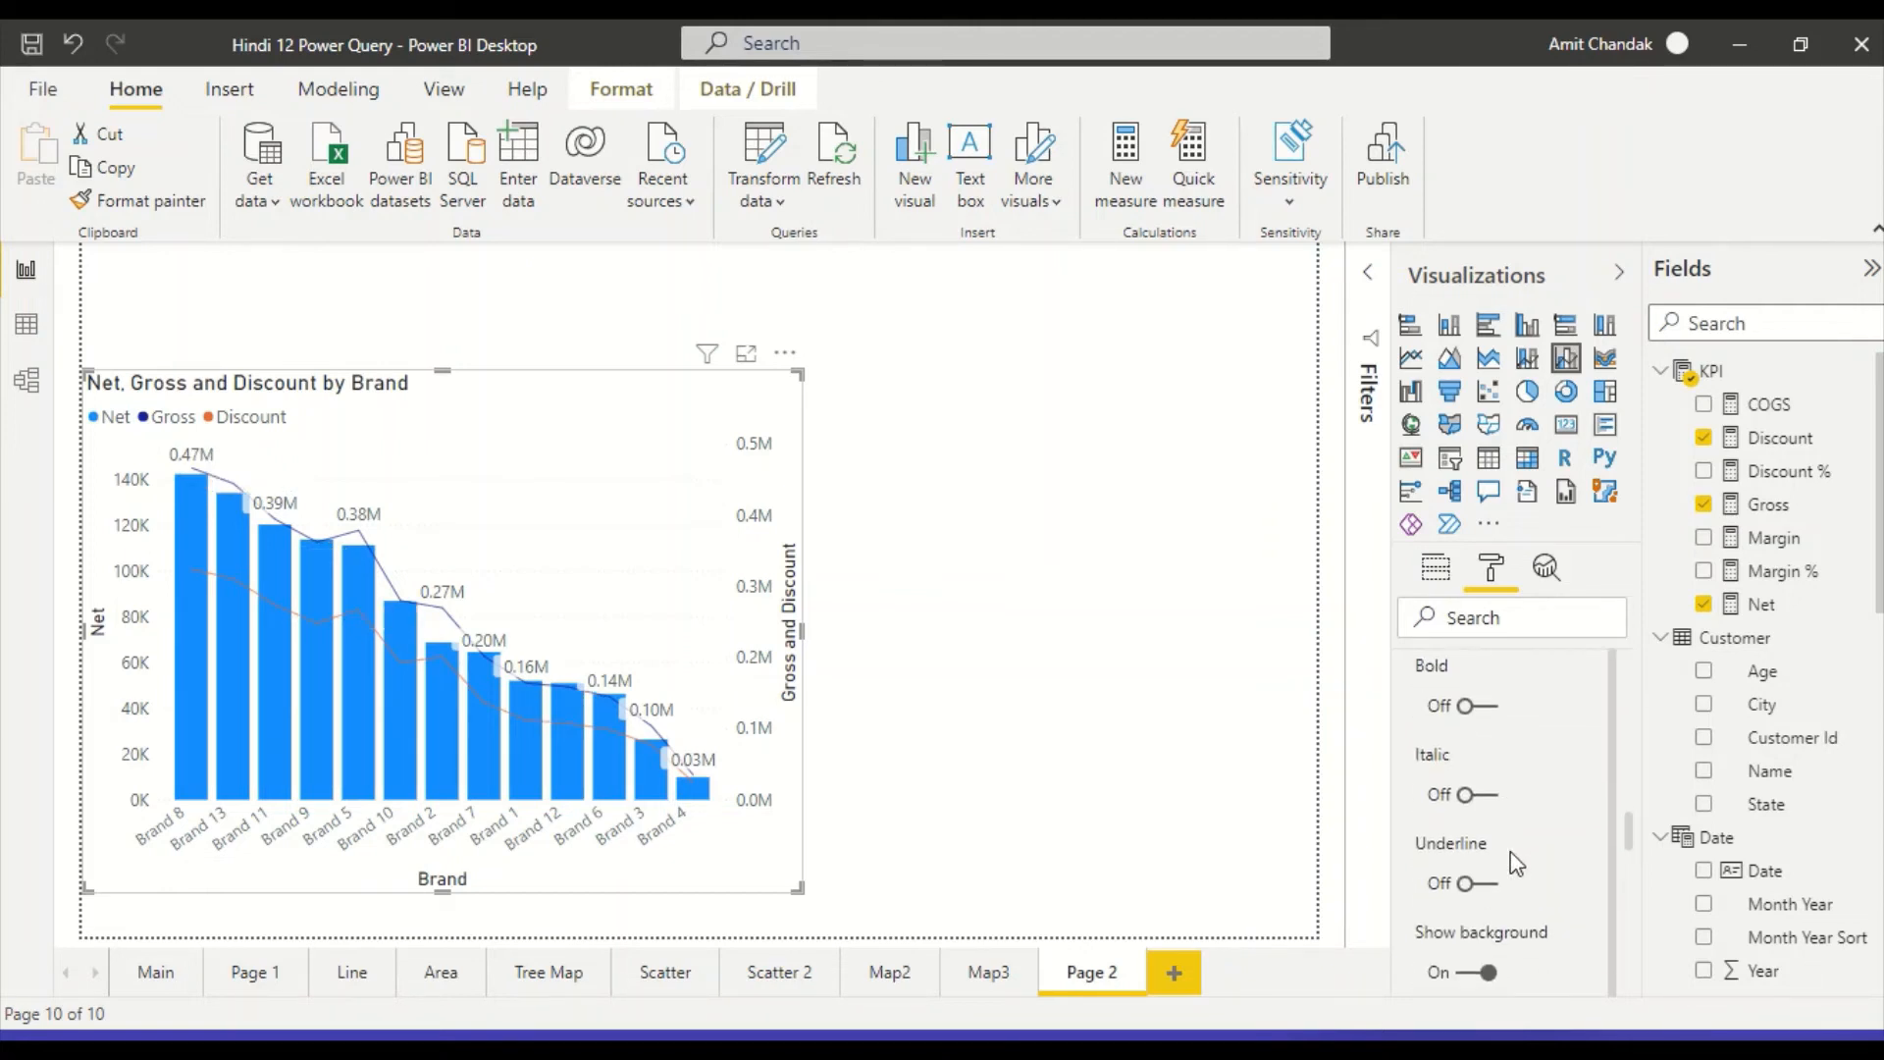
scroll(1512, 846, down, 2)
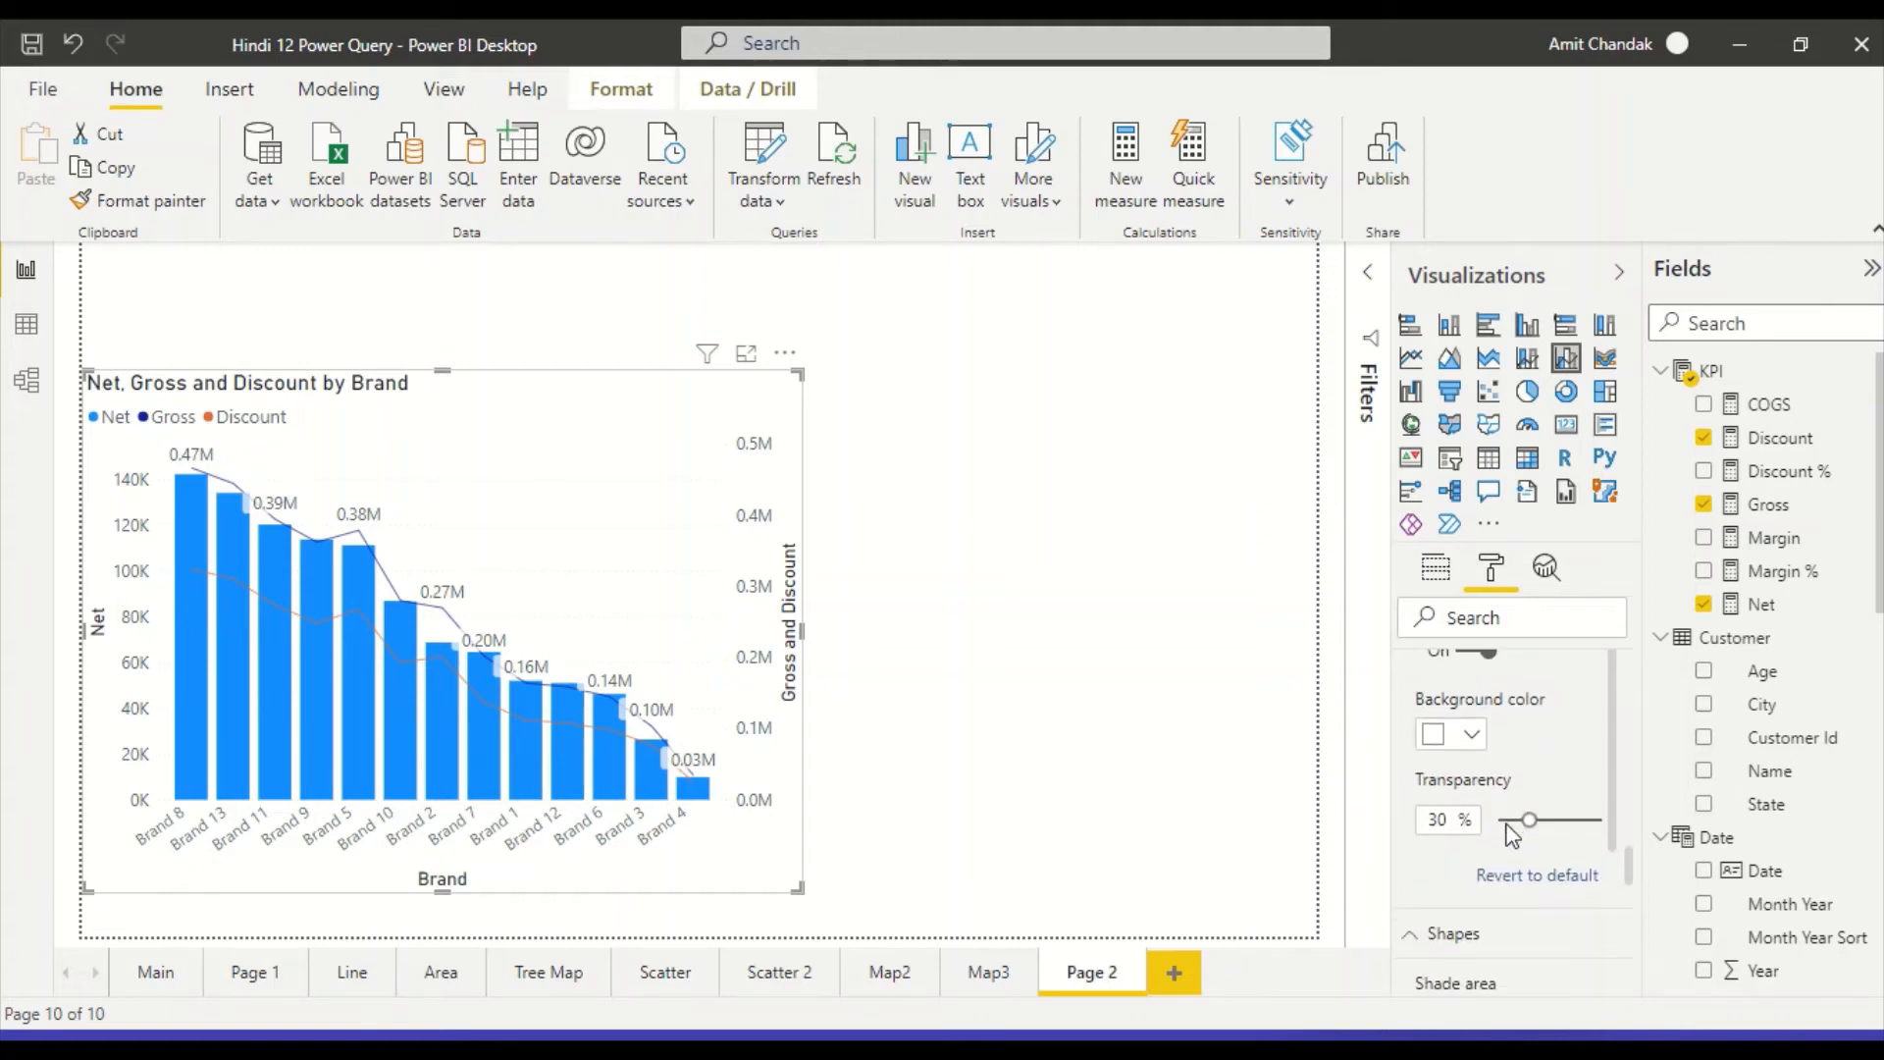
scroll(1513, 839, up, 5)
scroll(1512, 833, up, 12)
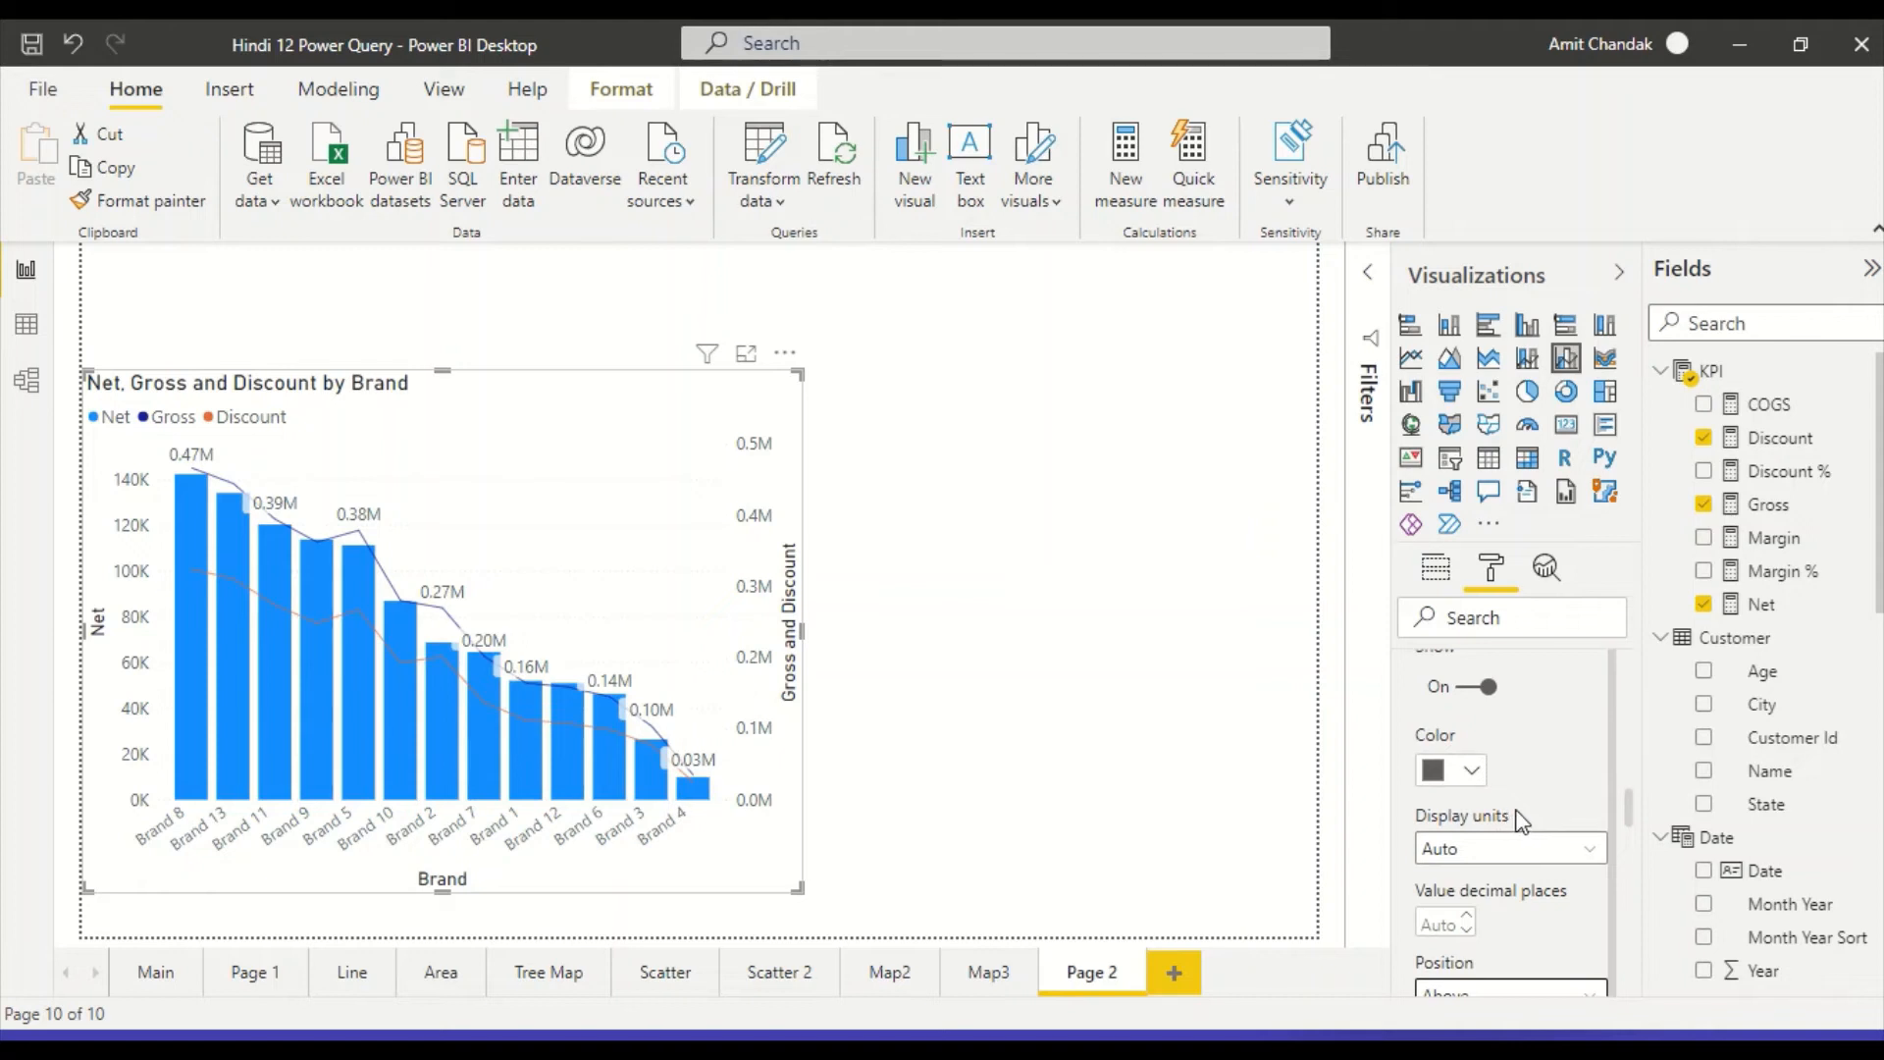
scroll(1514, 826, up, 1)
scroll(1516, 824, down, 15)
scroll(1521, 822, up, 3)
scroll(1526, 823, up, 2)
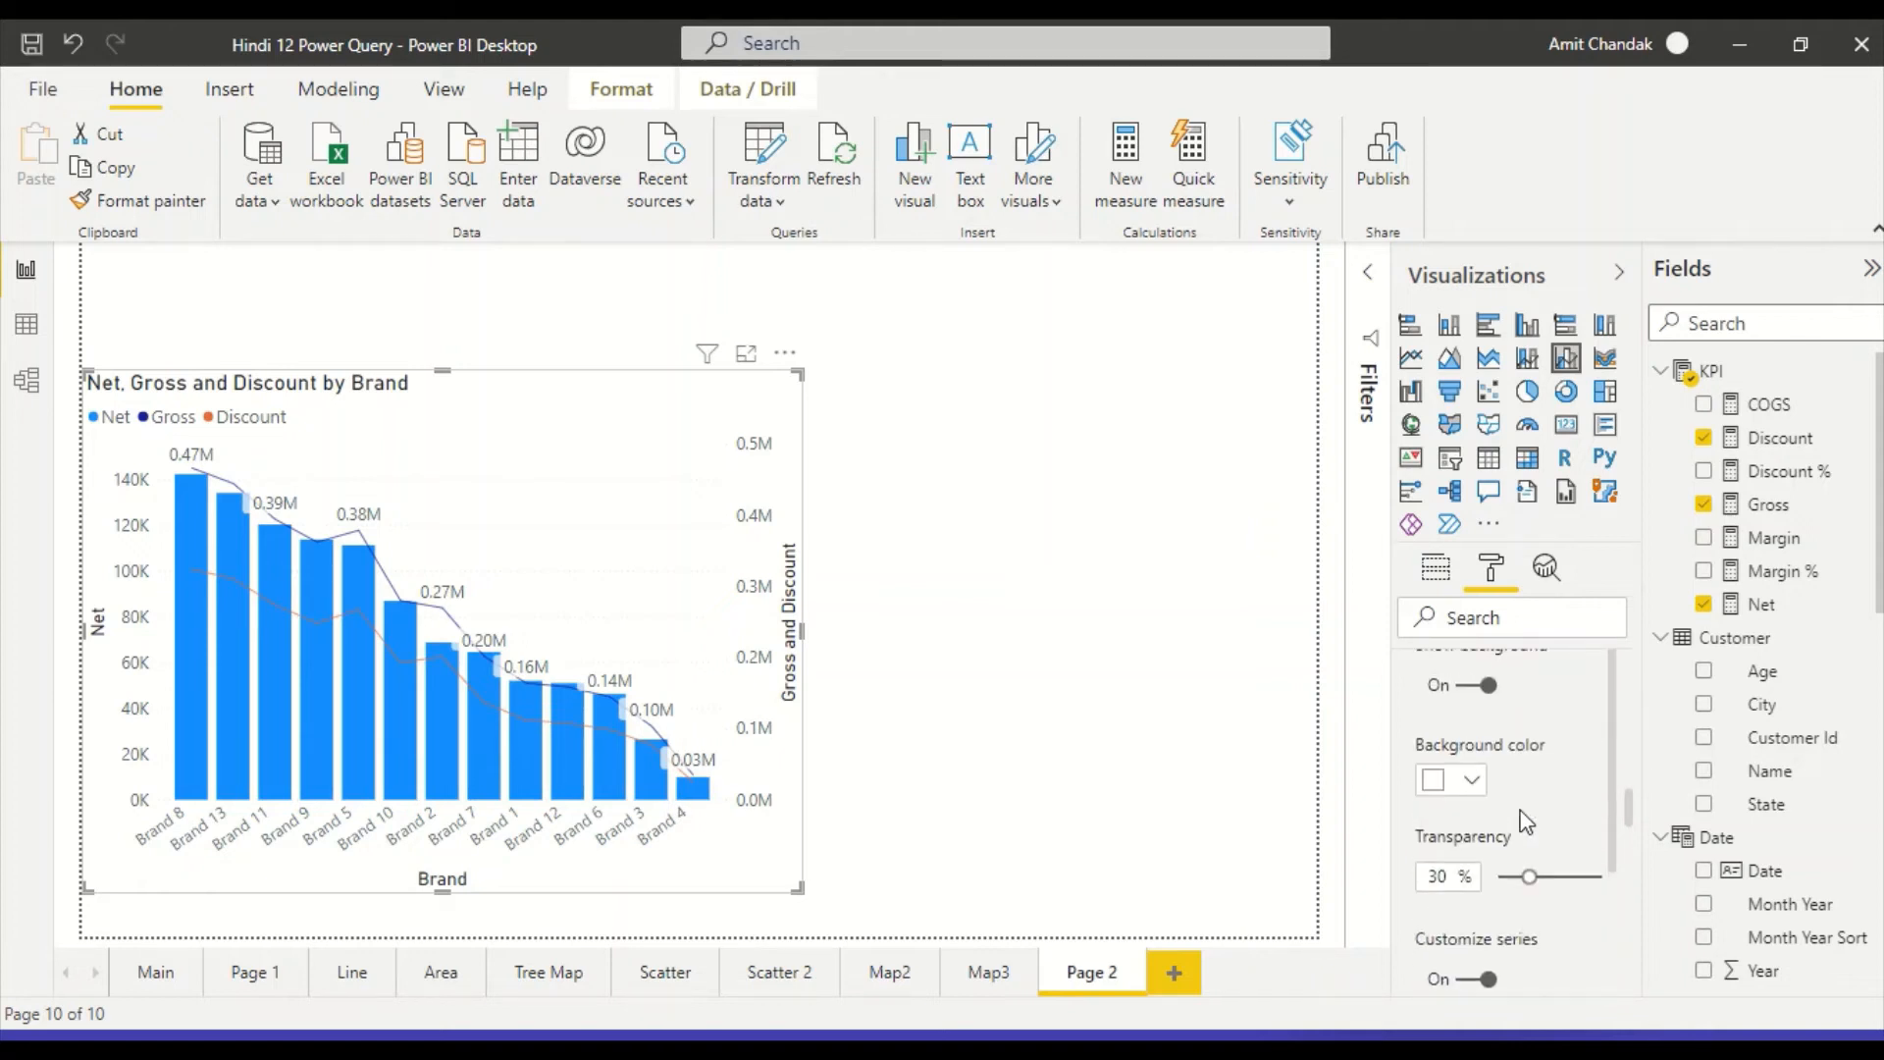
scroll(1527, 823, up, 4)
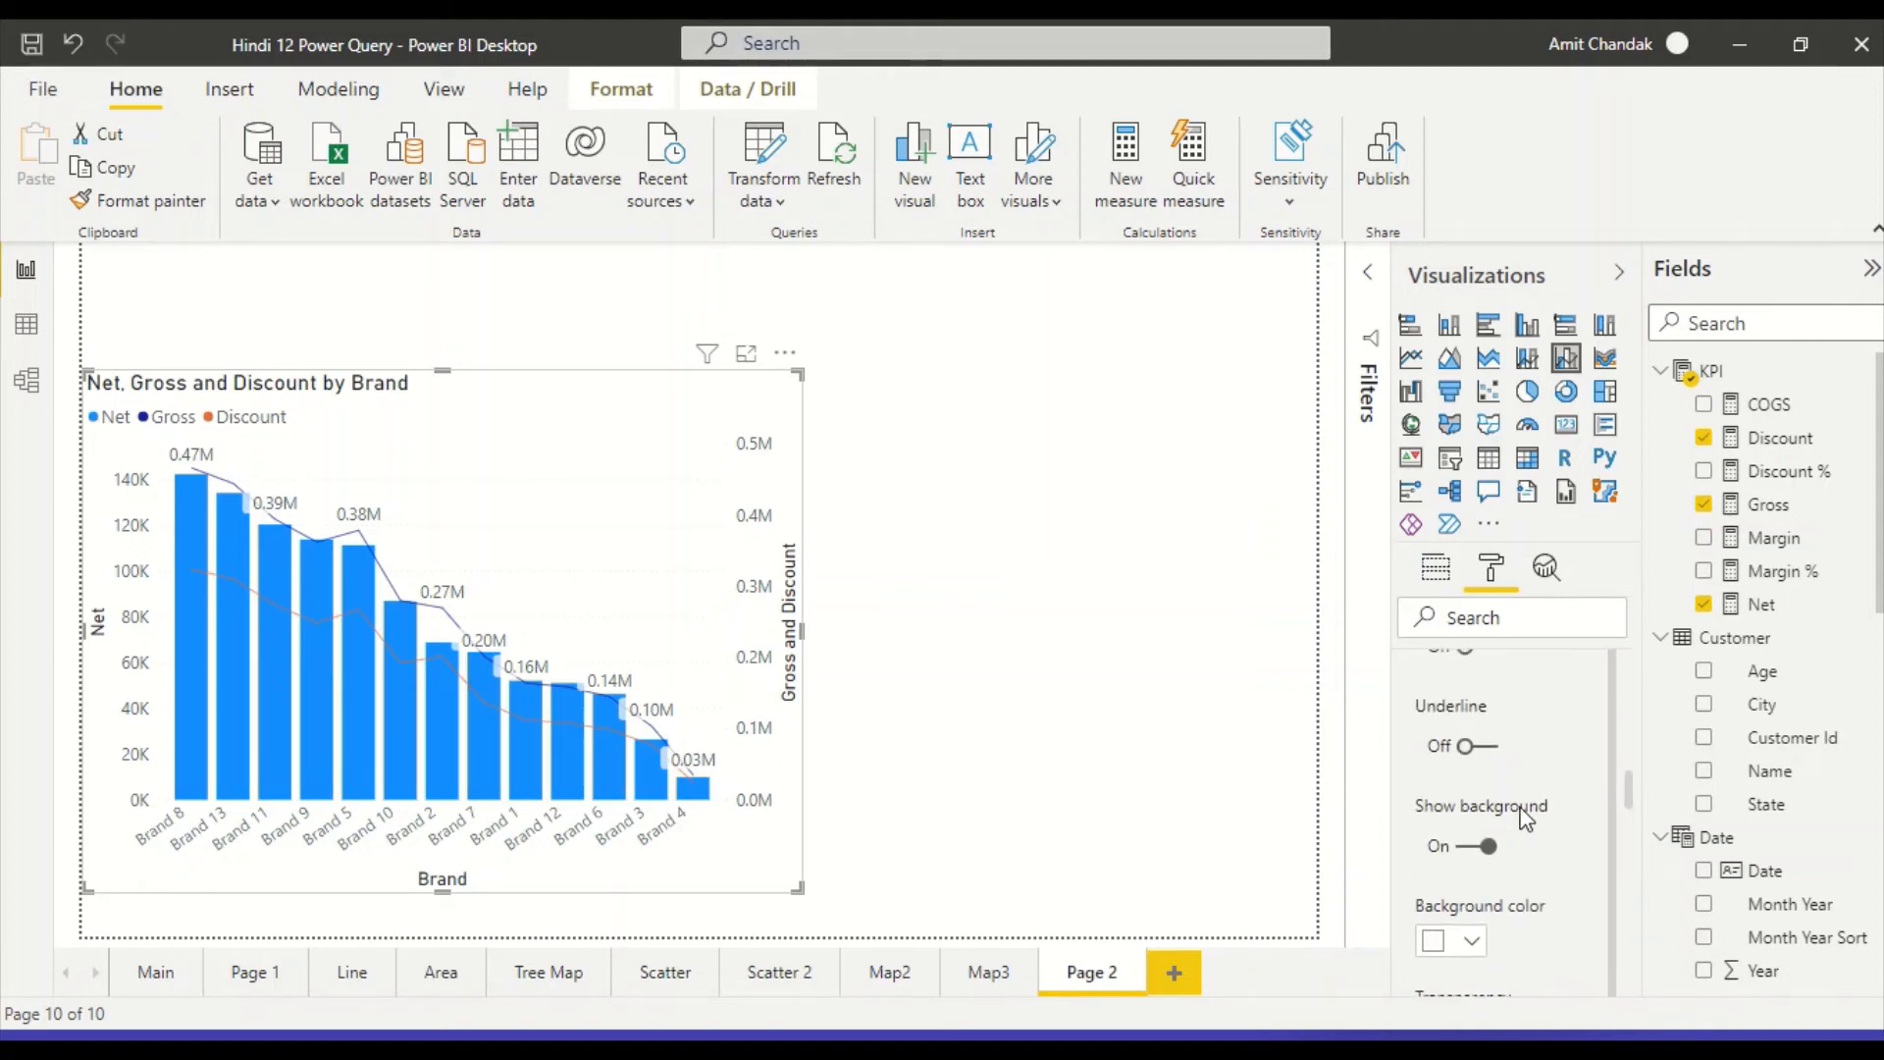
scroll(1527, 817, up, 5)
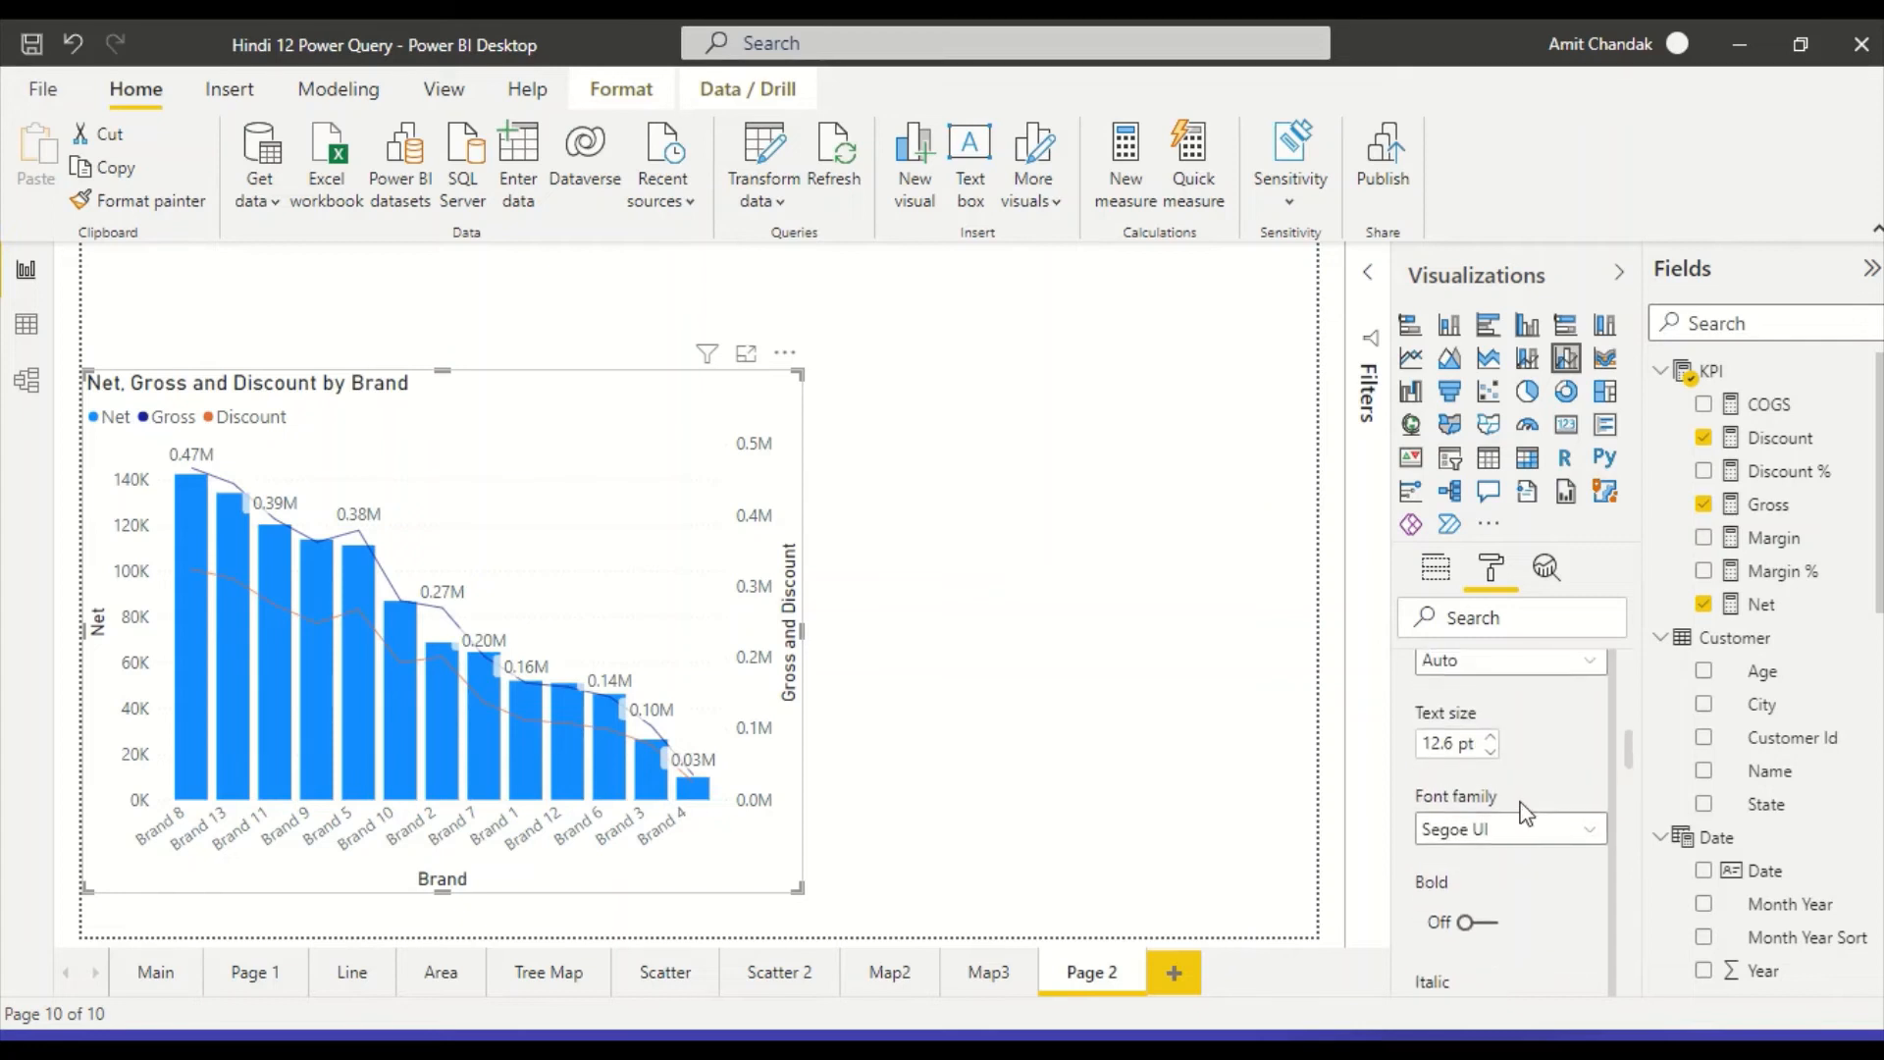
scroll(1527, 814, up, 8)
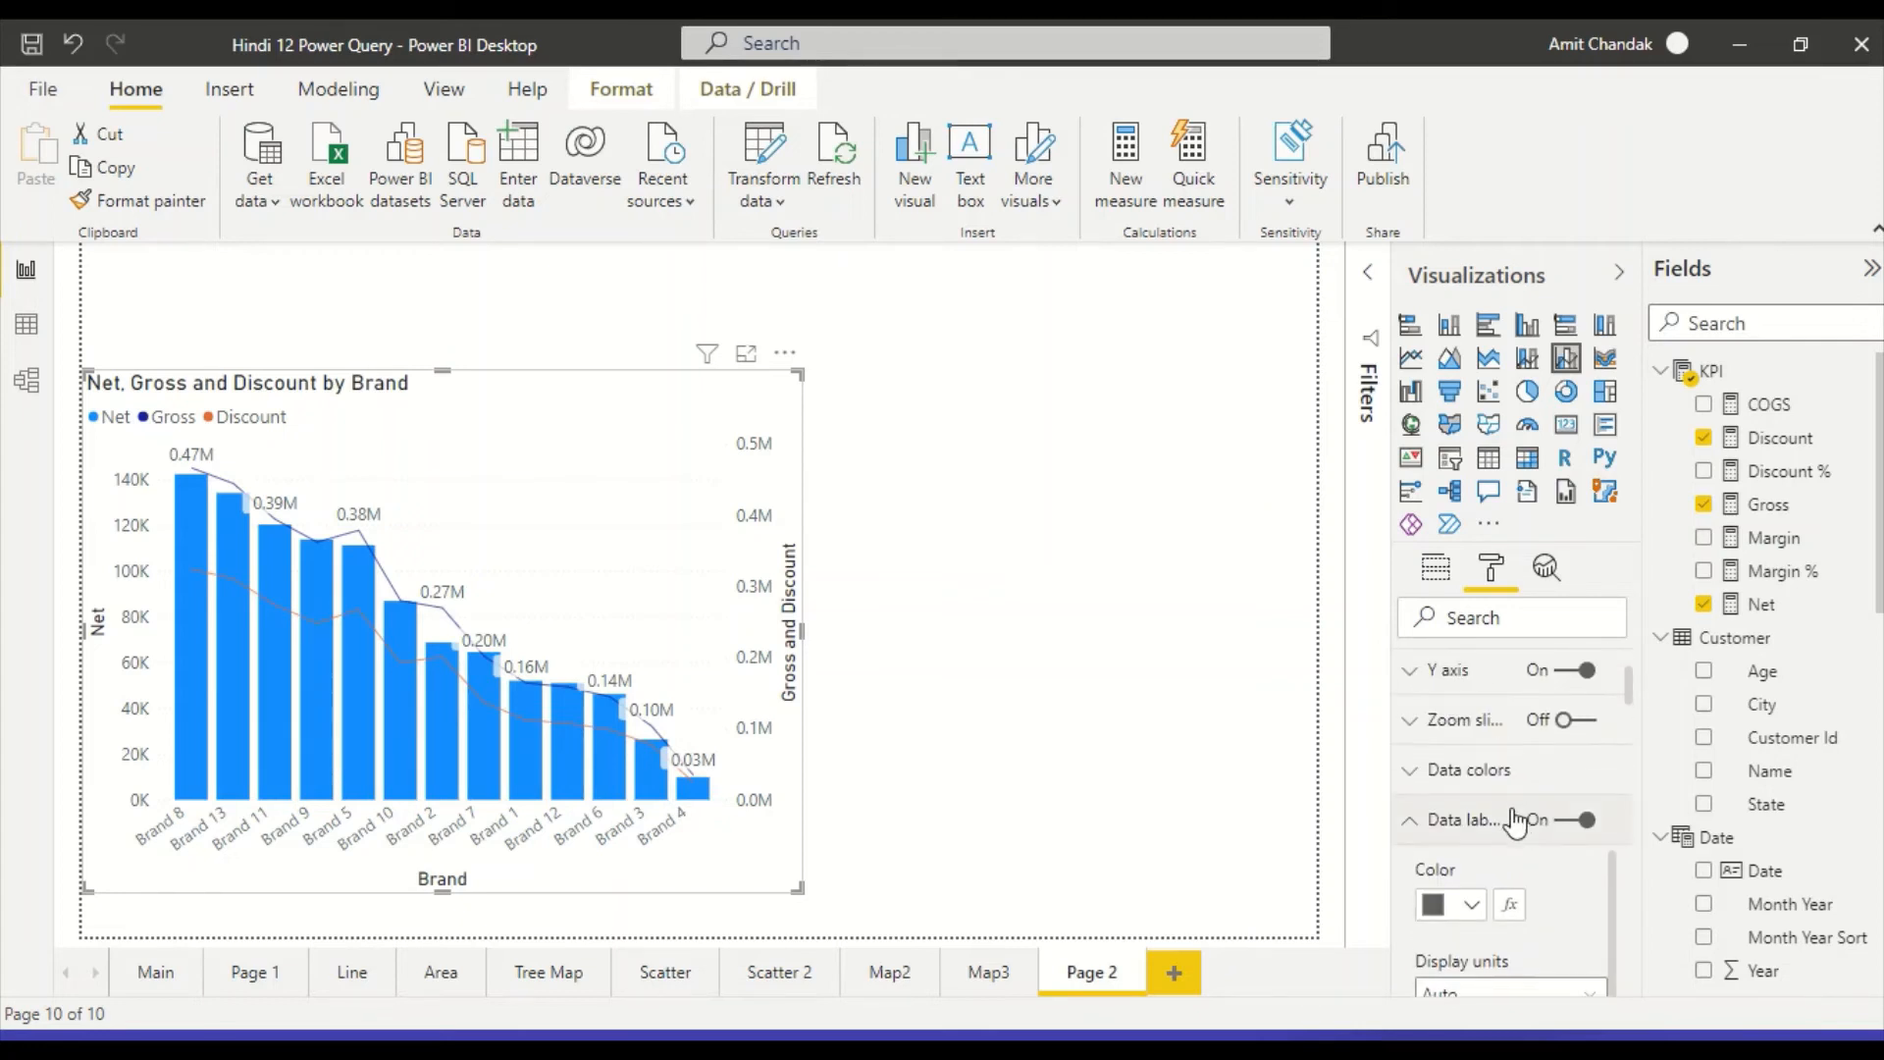
click(1413, 825)
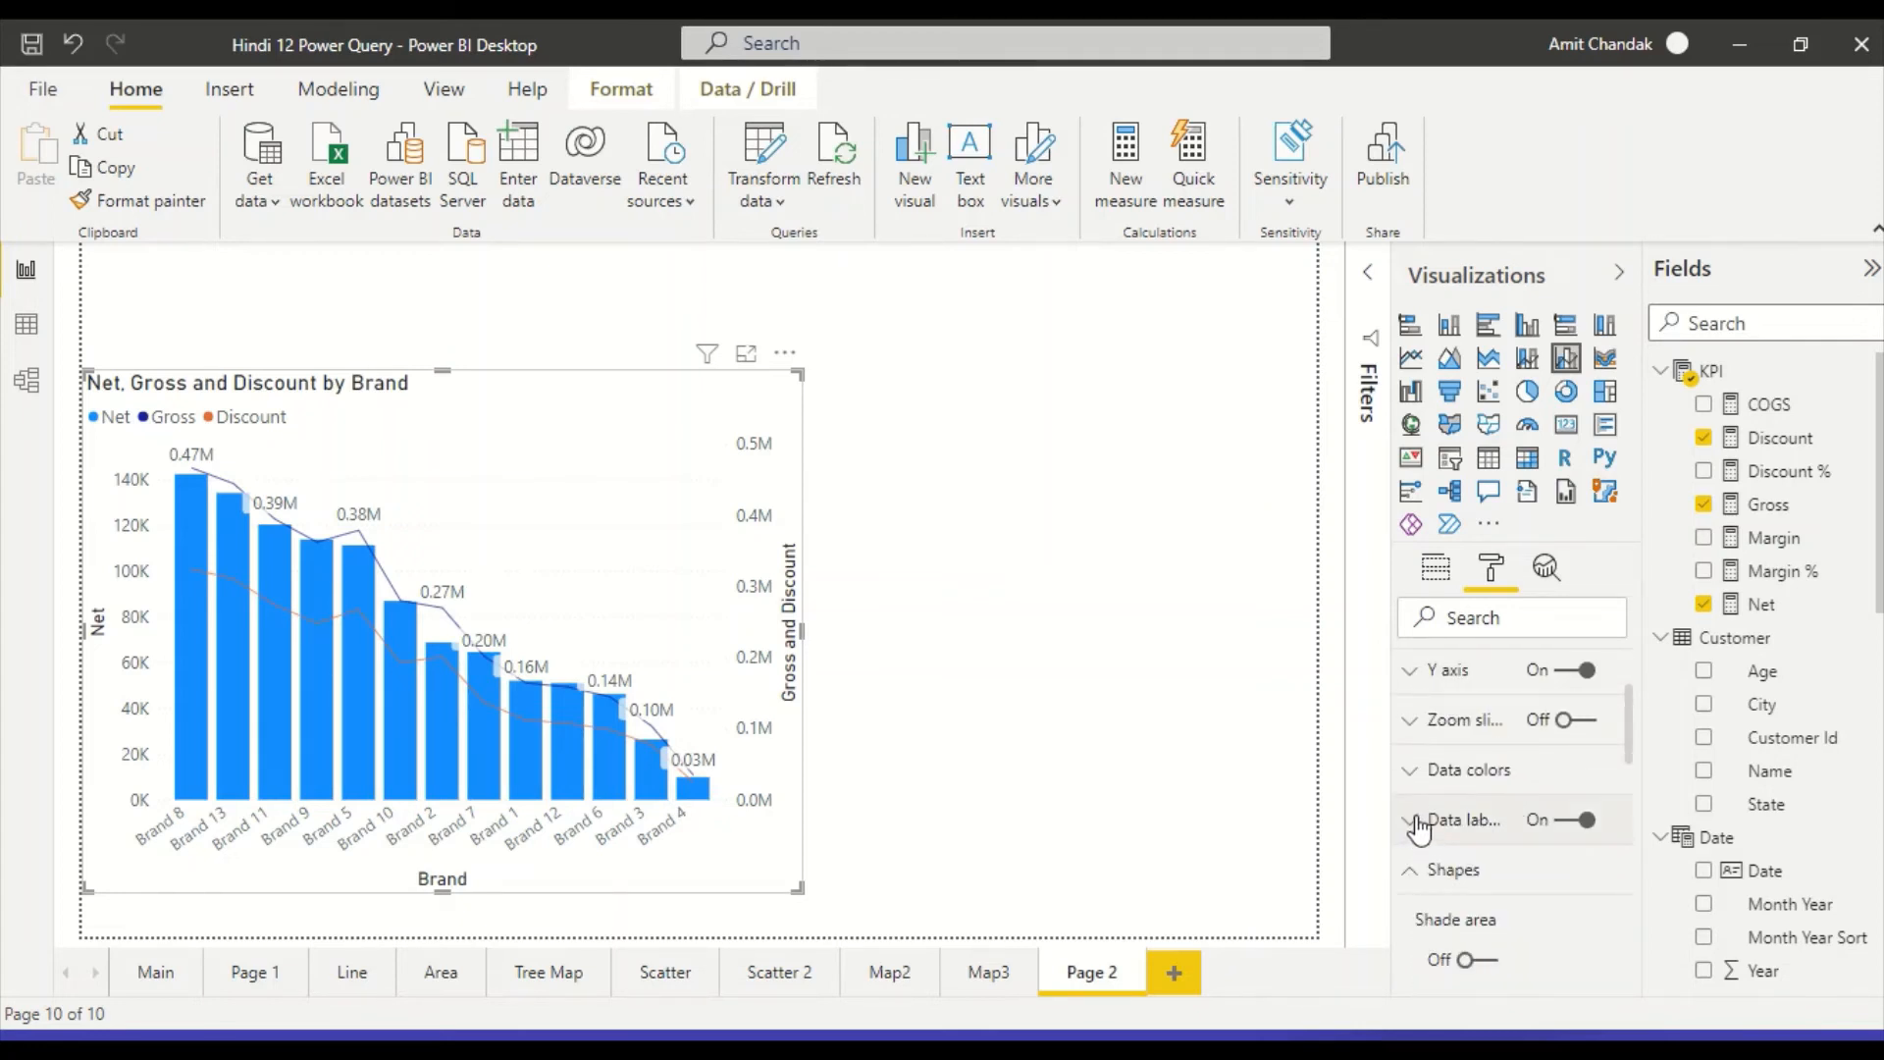
Set the stroke width of the chart's Gross and Discount lines to 0.
scroll(1486, 824, down, 3)
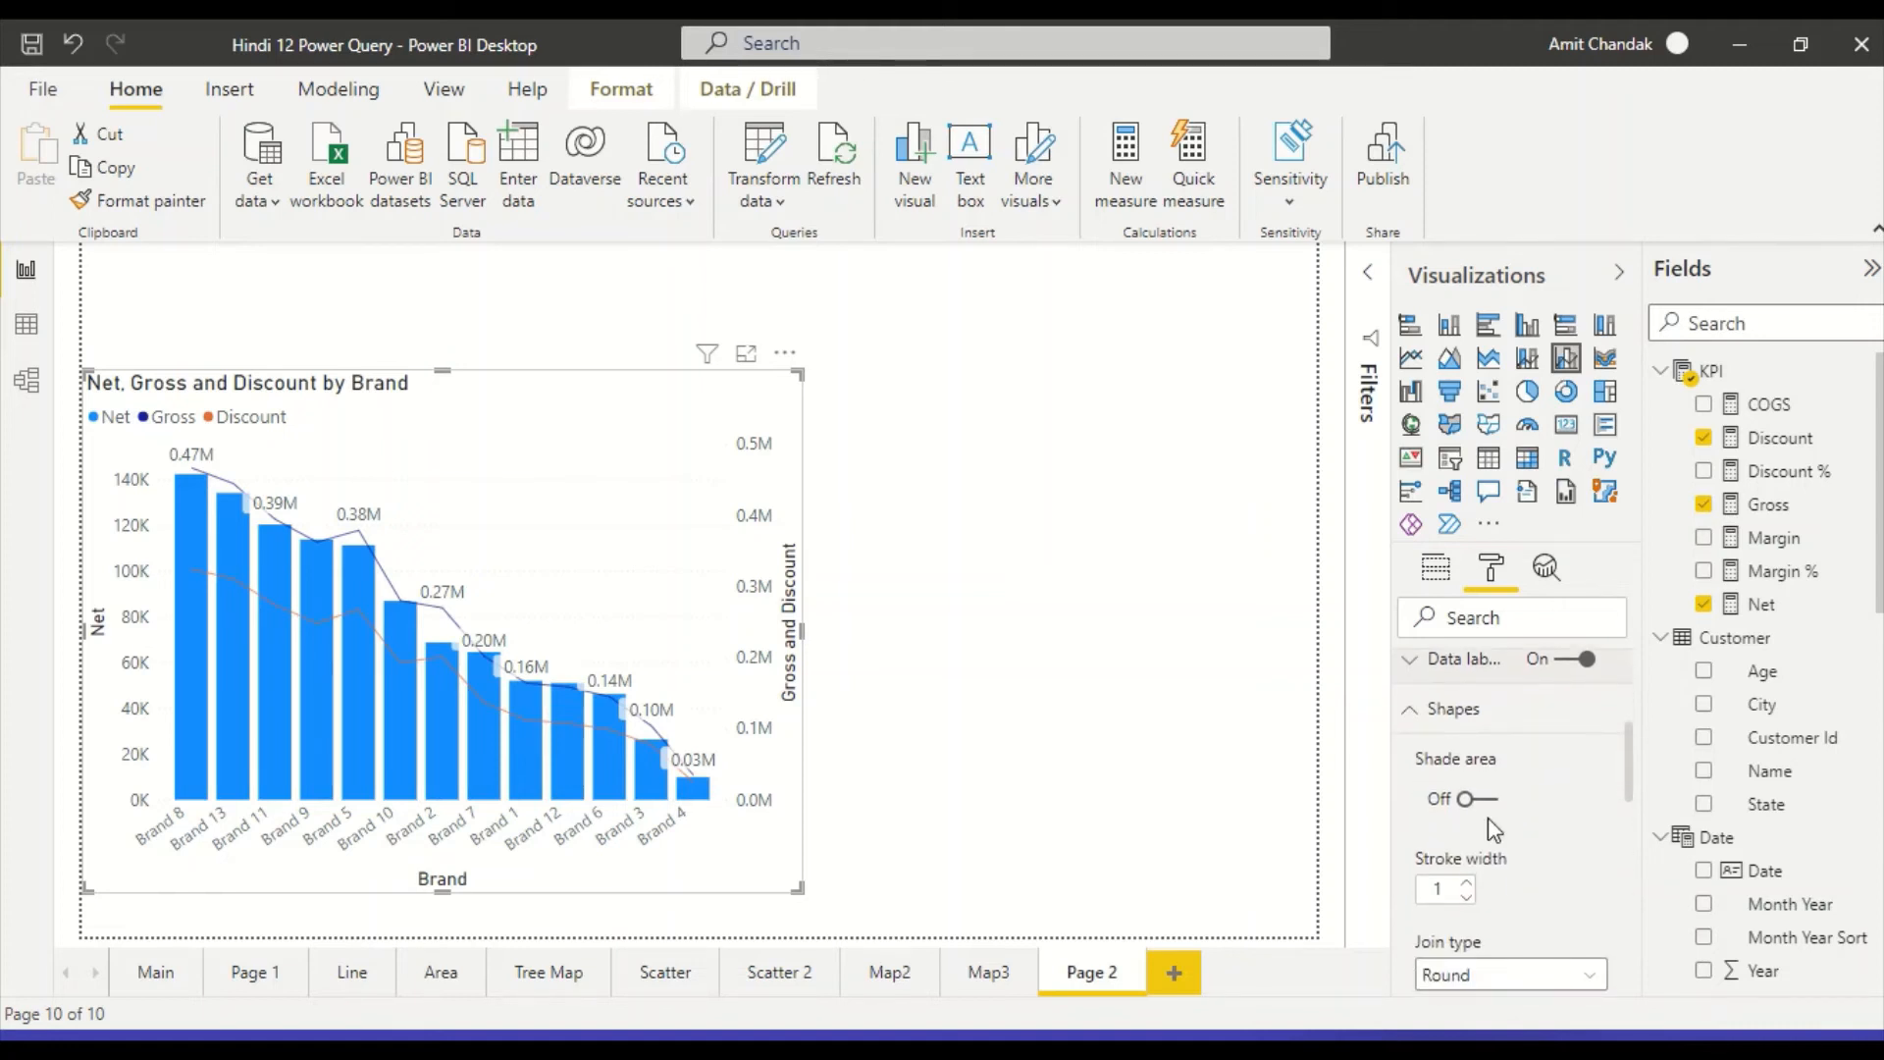
scroll(1492, 817, down, 1)
scroll(1491, 816, up, 1)
scroll(1480, 864, down, 1)
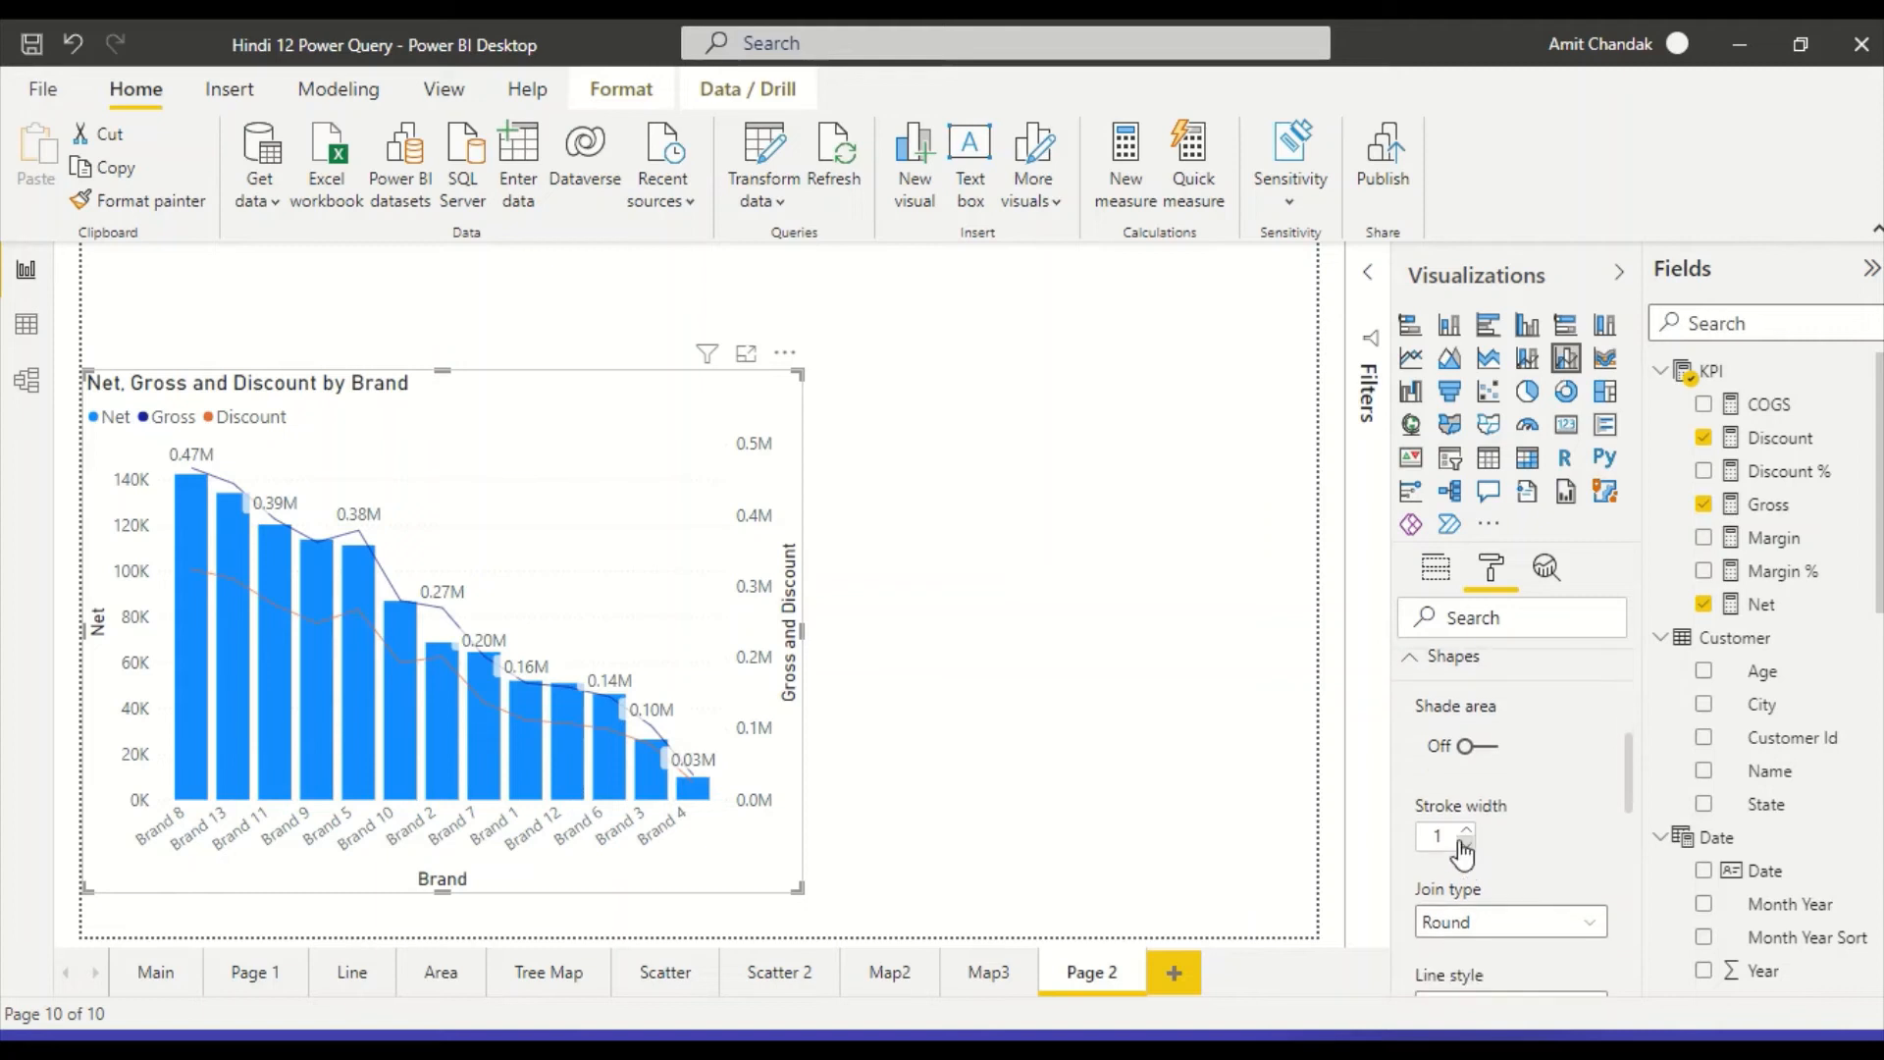
text(0)
scroll(1511, 785, up, 1)
click(1418, 775)
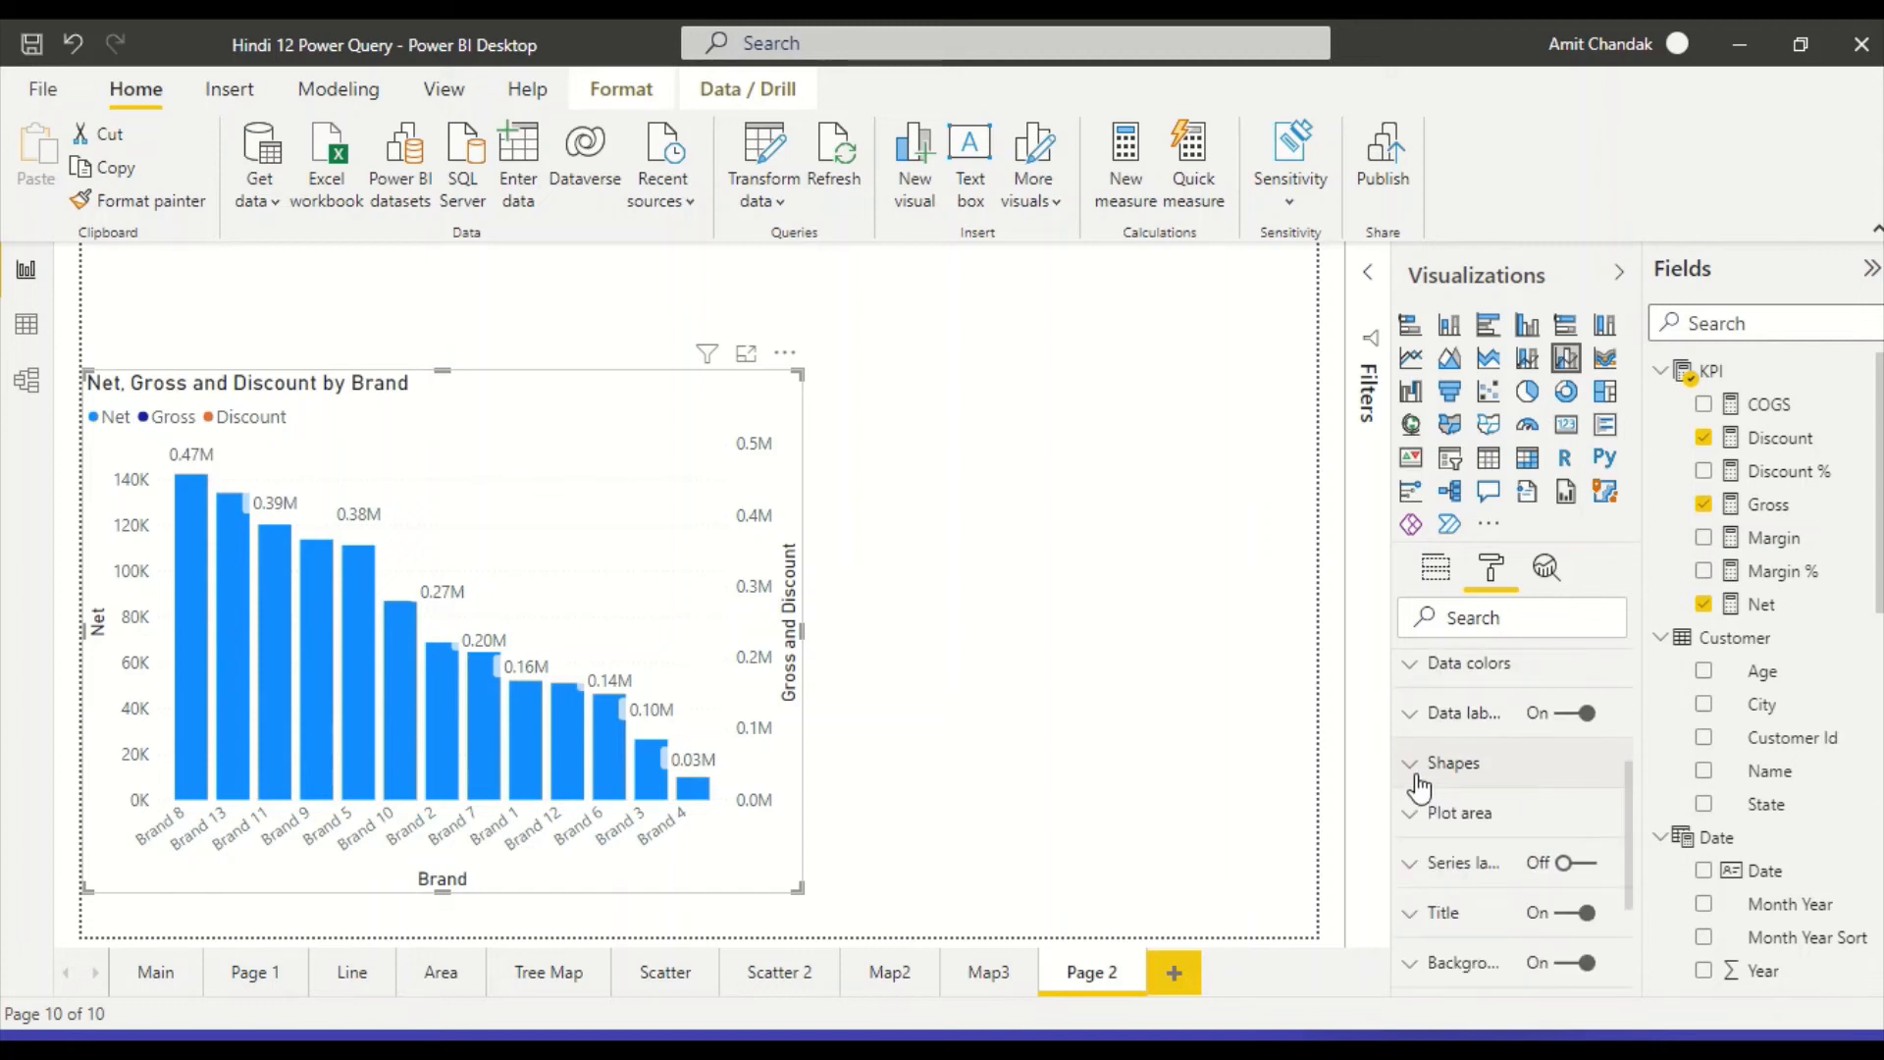
Review the column and line Y axis options, including scale type, display units, title, gridlines and text formatting.
scroll(1507, 791, up, 1)
scroll(1508, 795, up, 2)
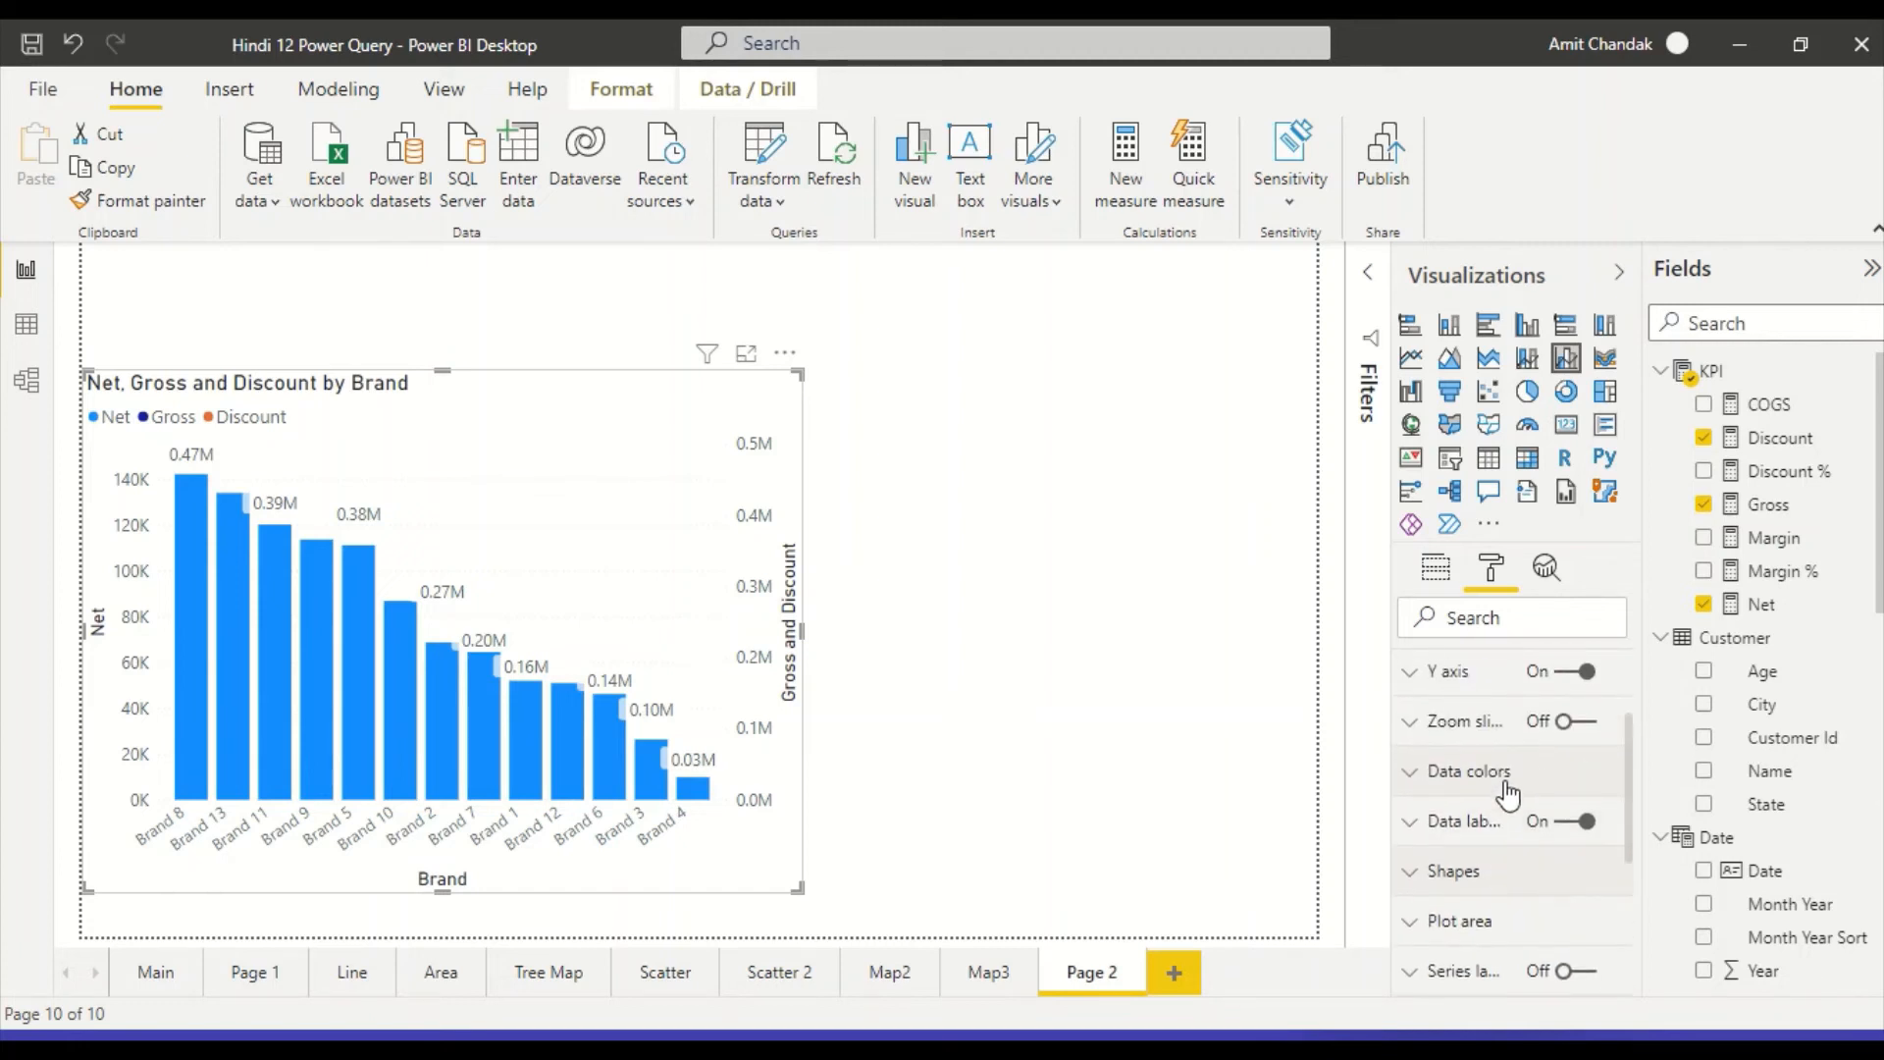
click(1437, 743)
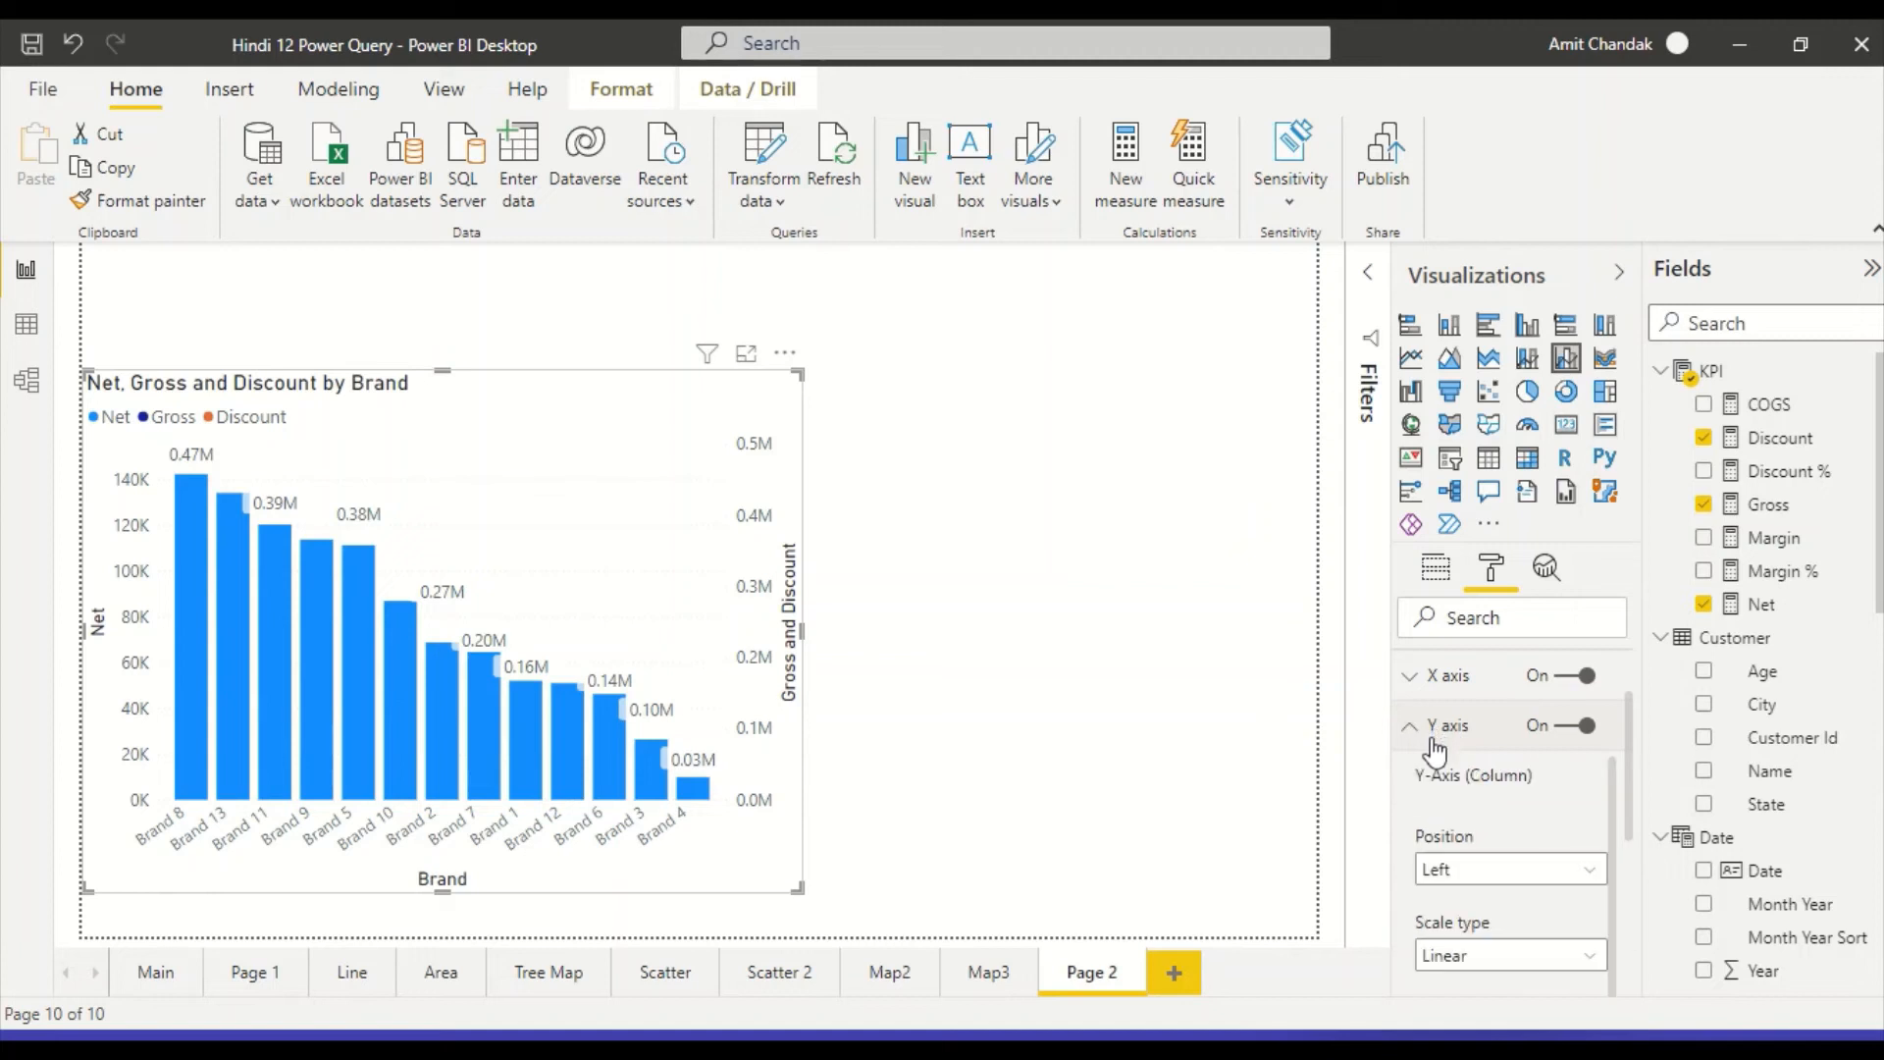
scroll(1511, 809, down, 6)
scroll(1520, 829, down, 4)
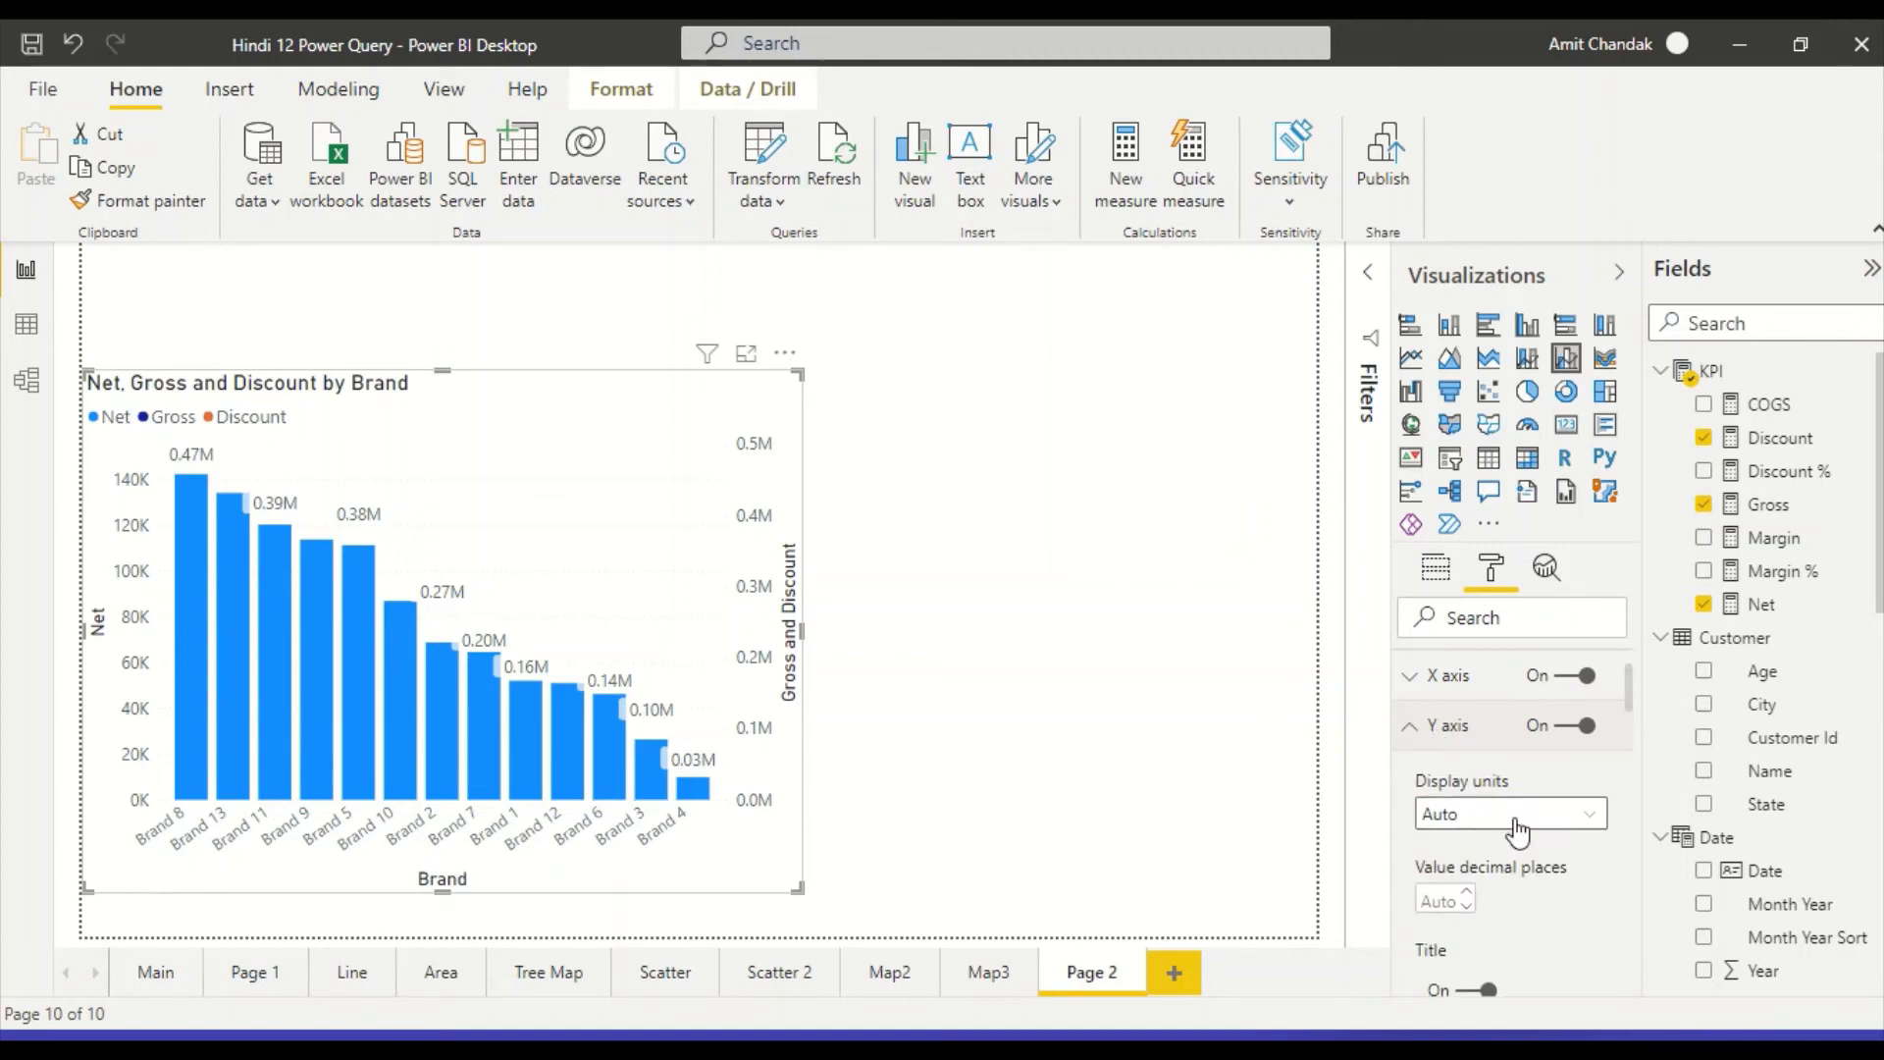
scroll(1560, 813, up, 2)
scroll(1562, 815, down, 8)
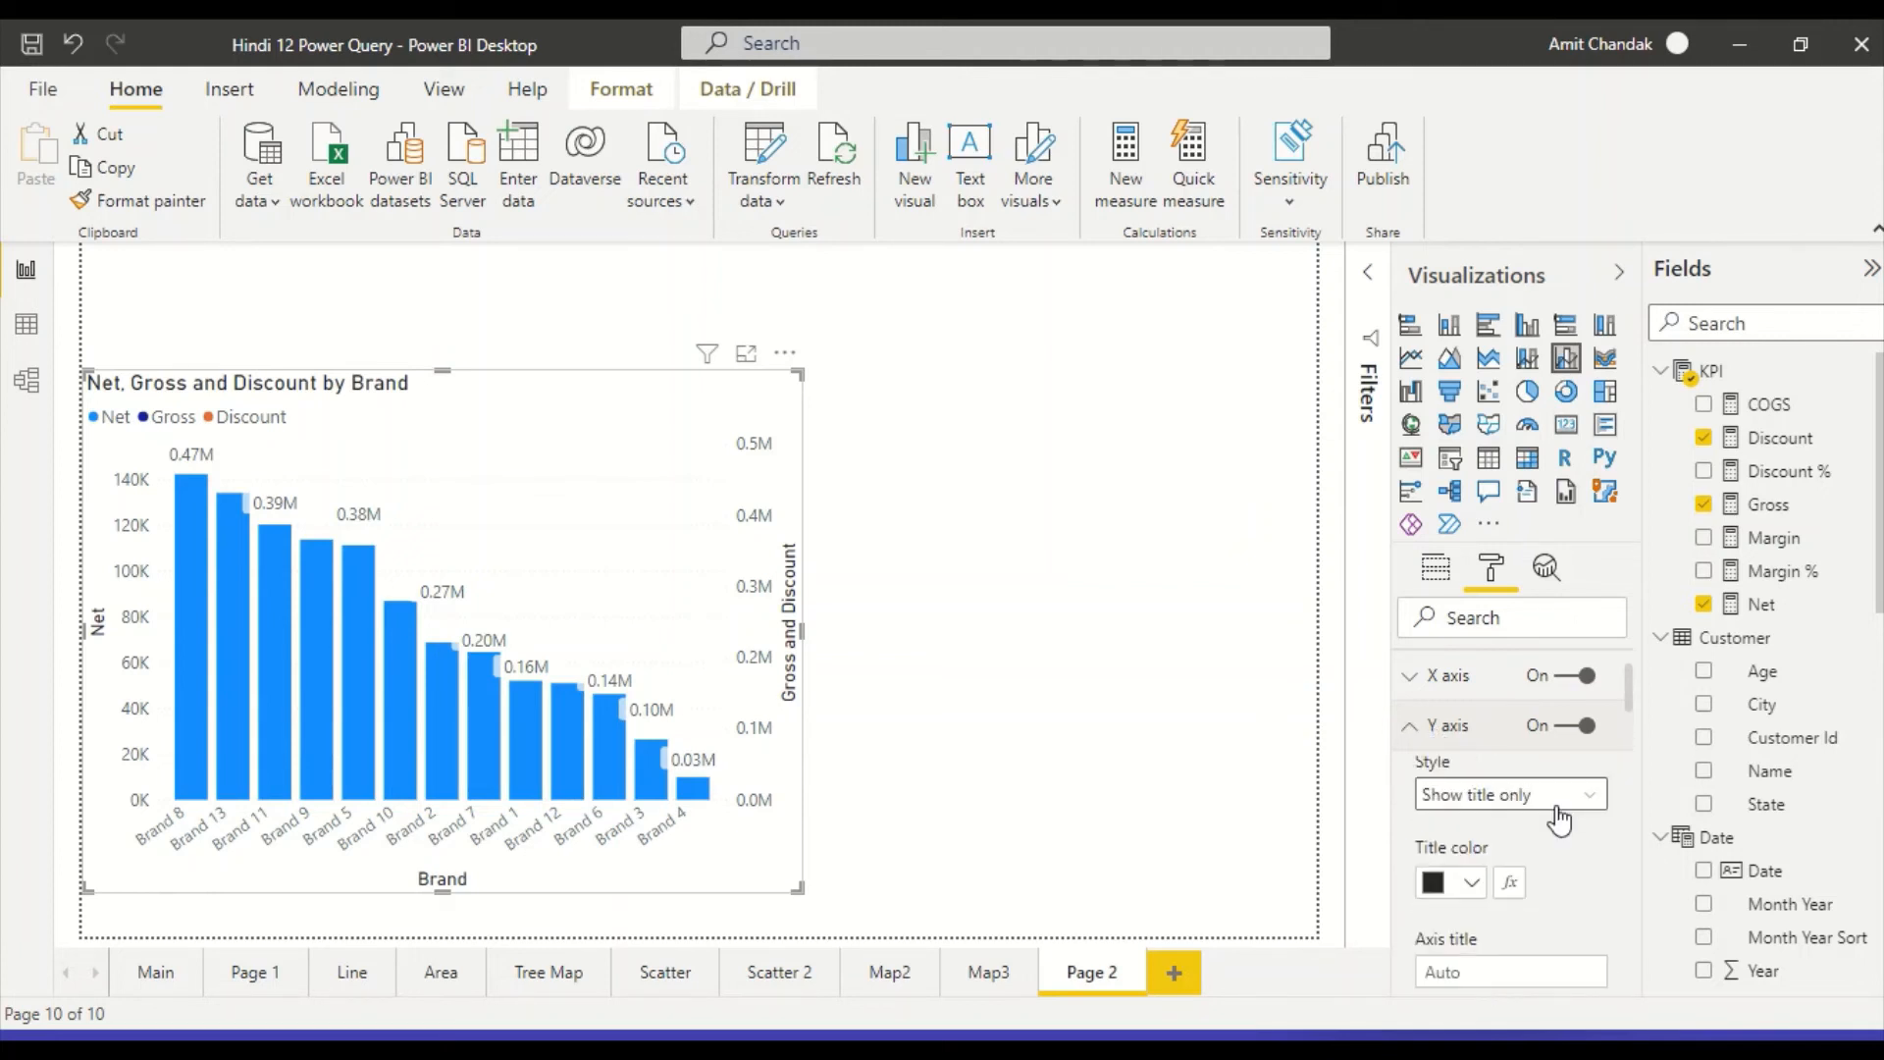
scroll(1557, 810, down, 4)
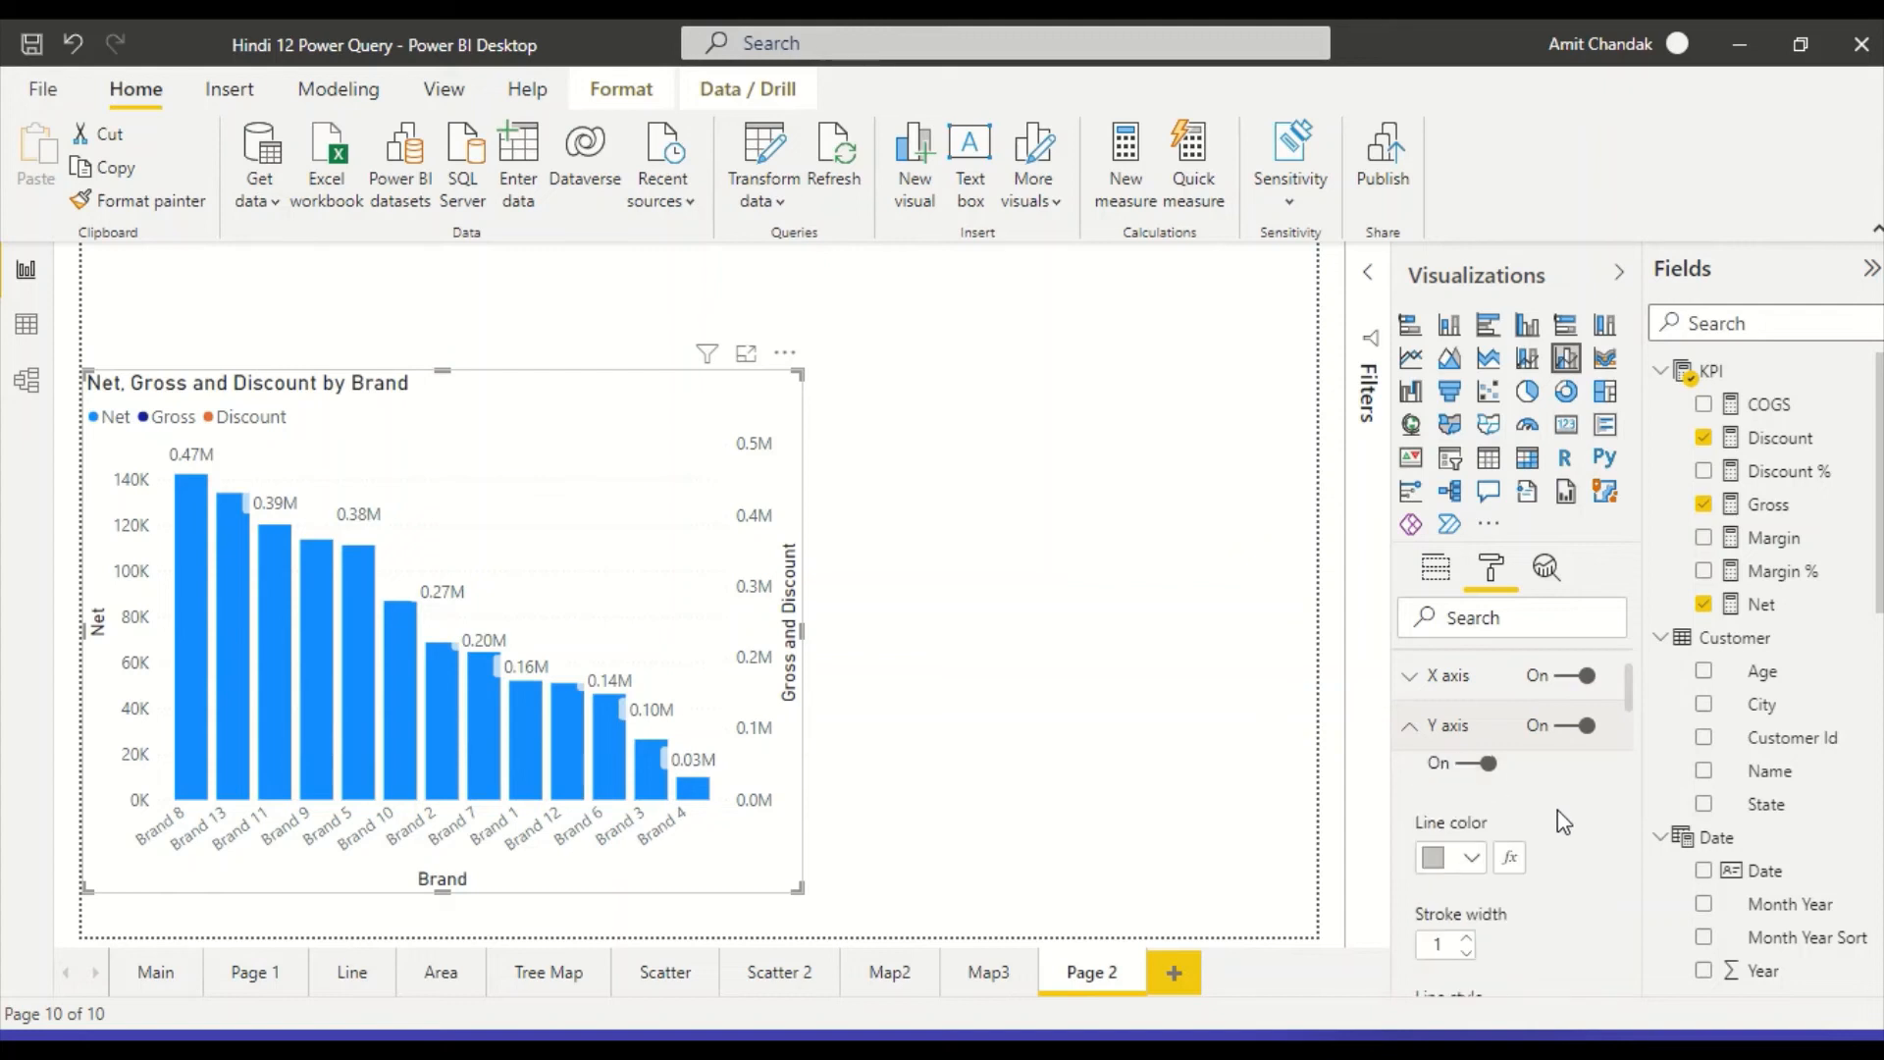
scroll(1557, 806, down, 5)
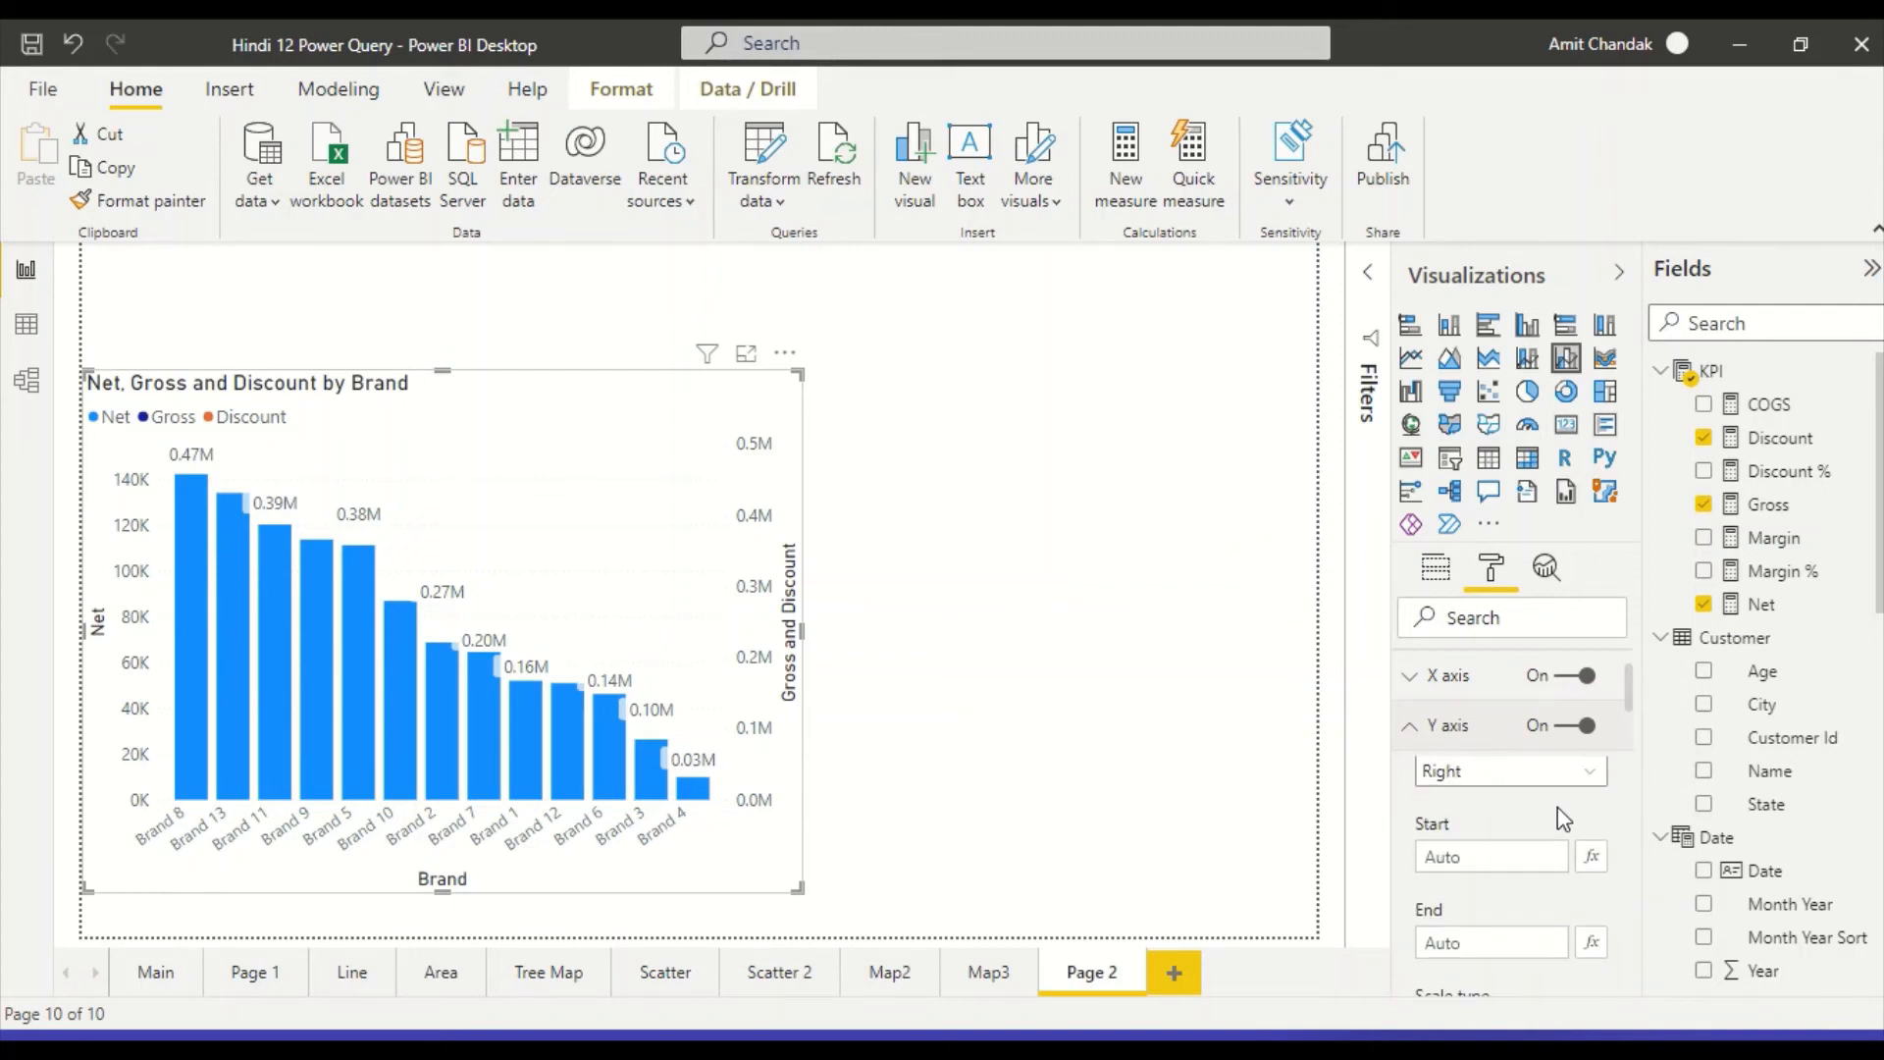
scroll(1570, 844, down, 5)
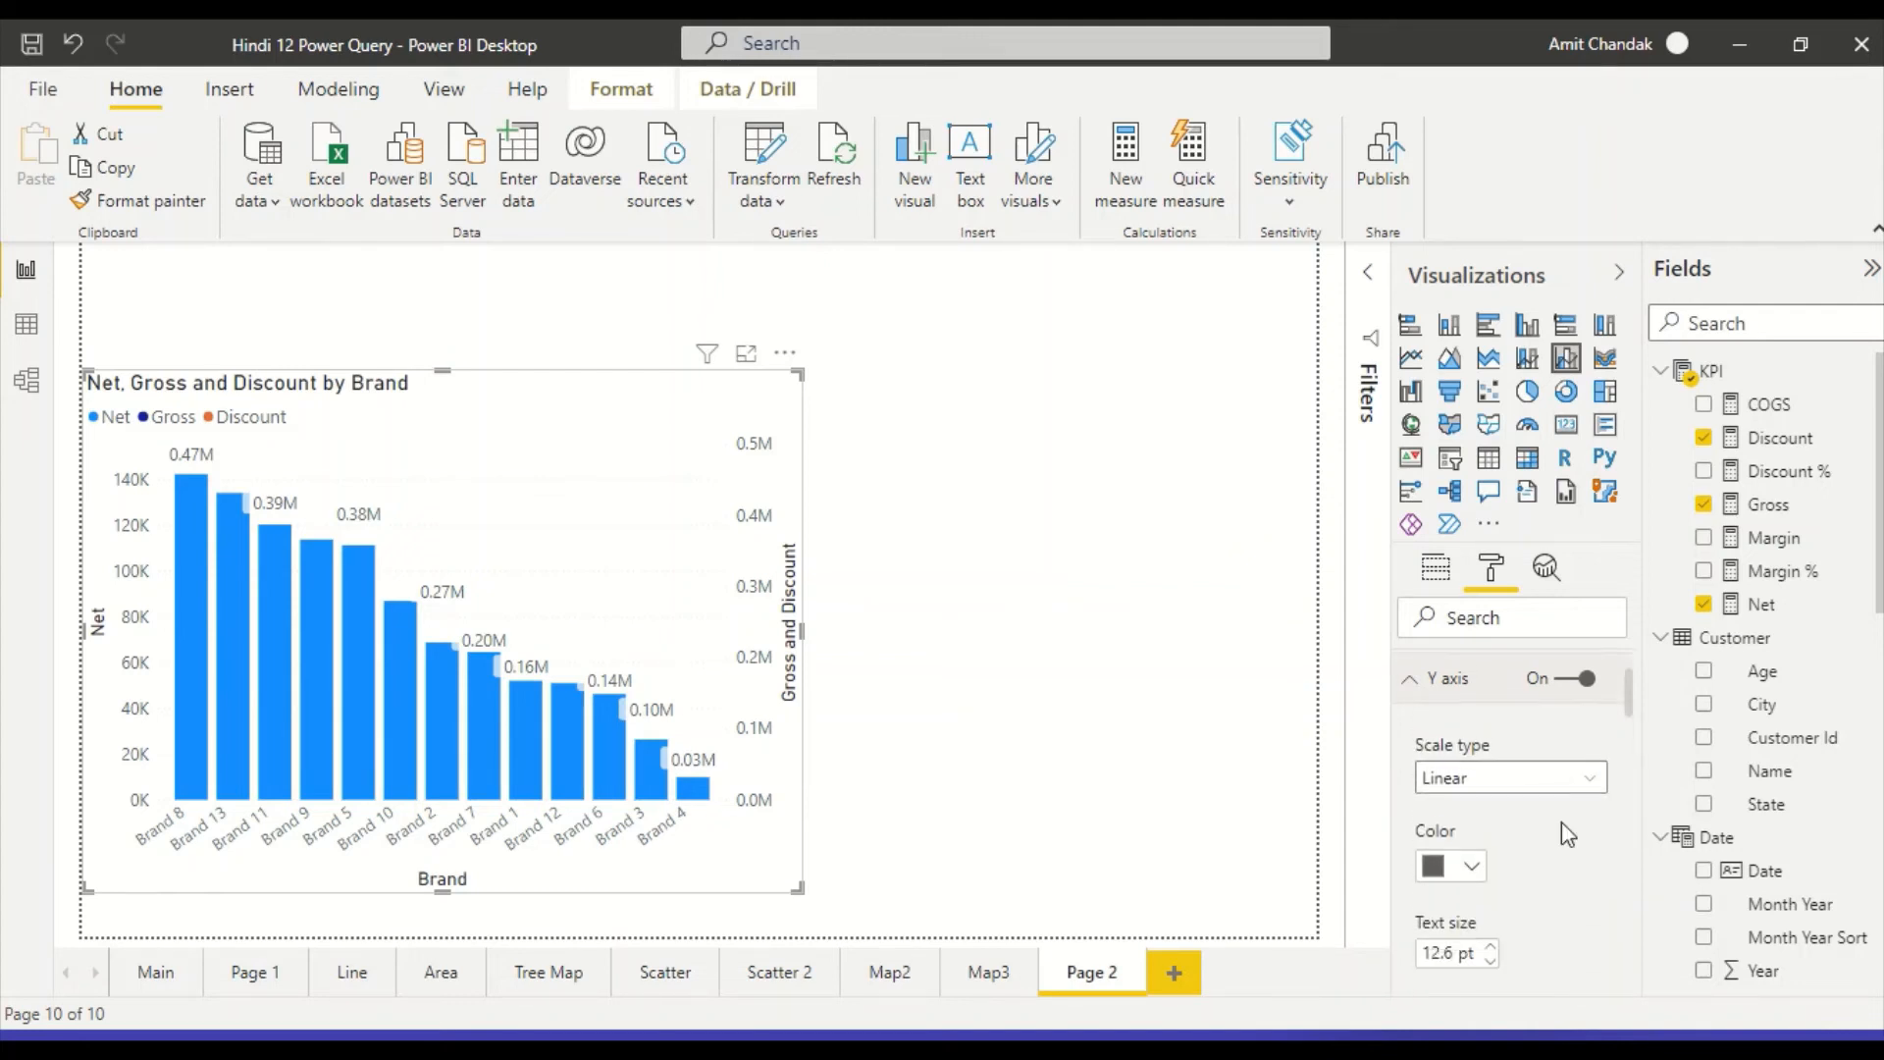
scroll(1562, 827, down, 5)
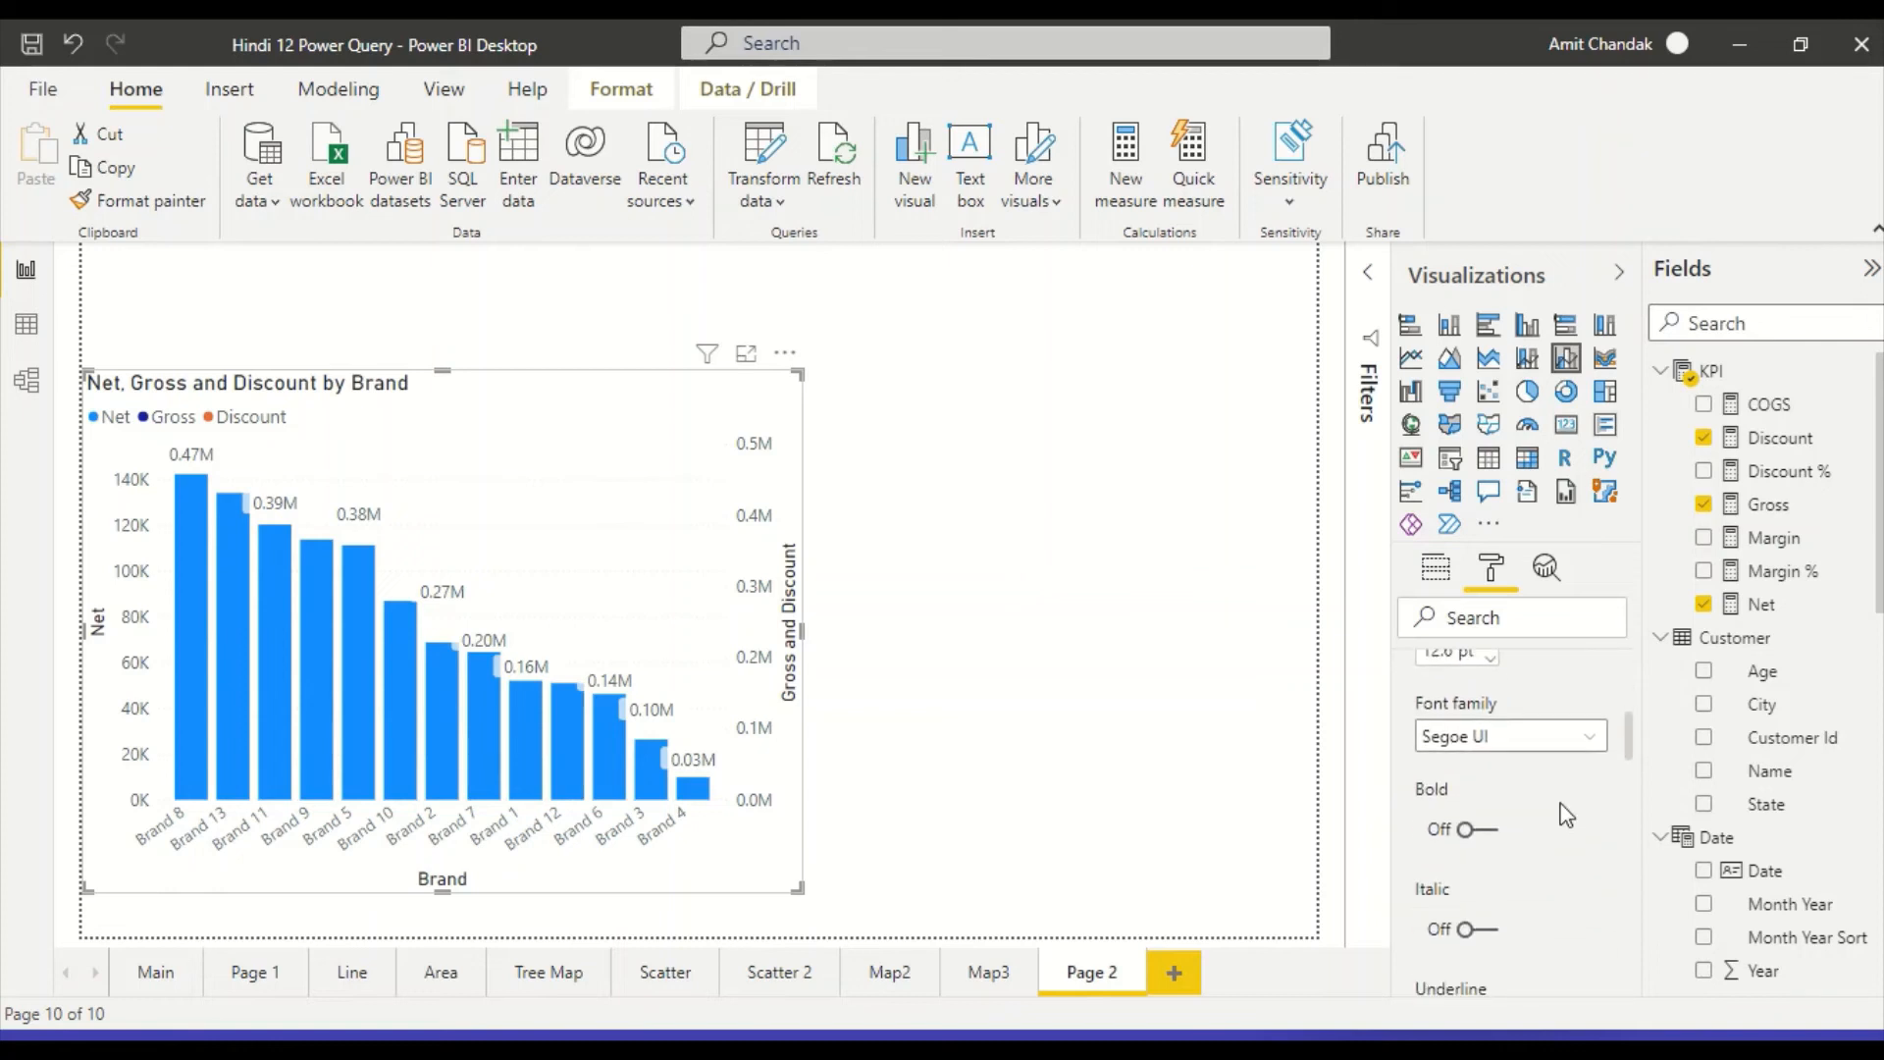
scroll(1563, 804, down, 5)
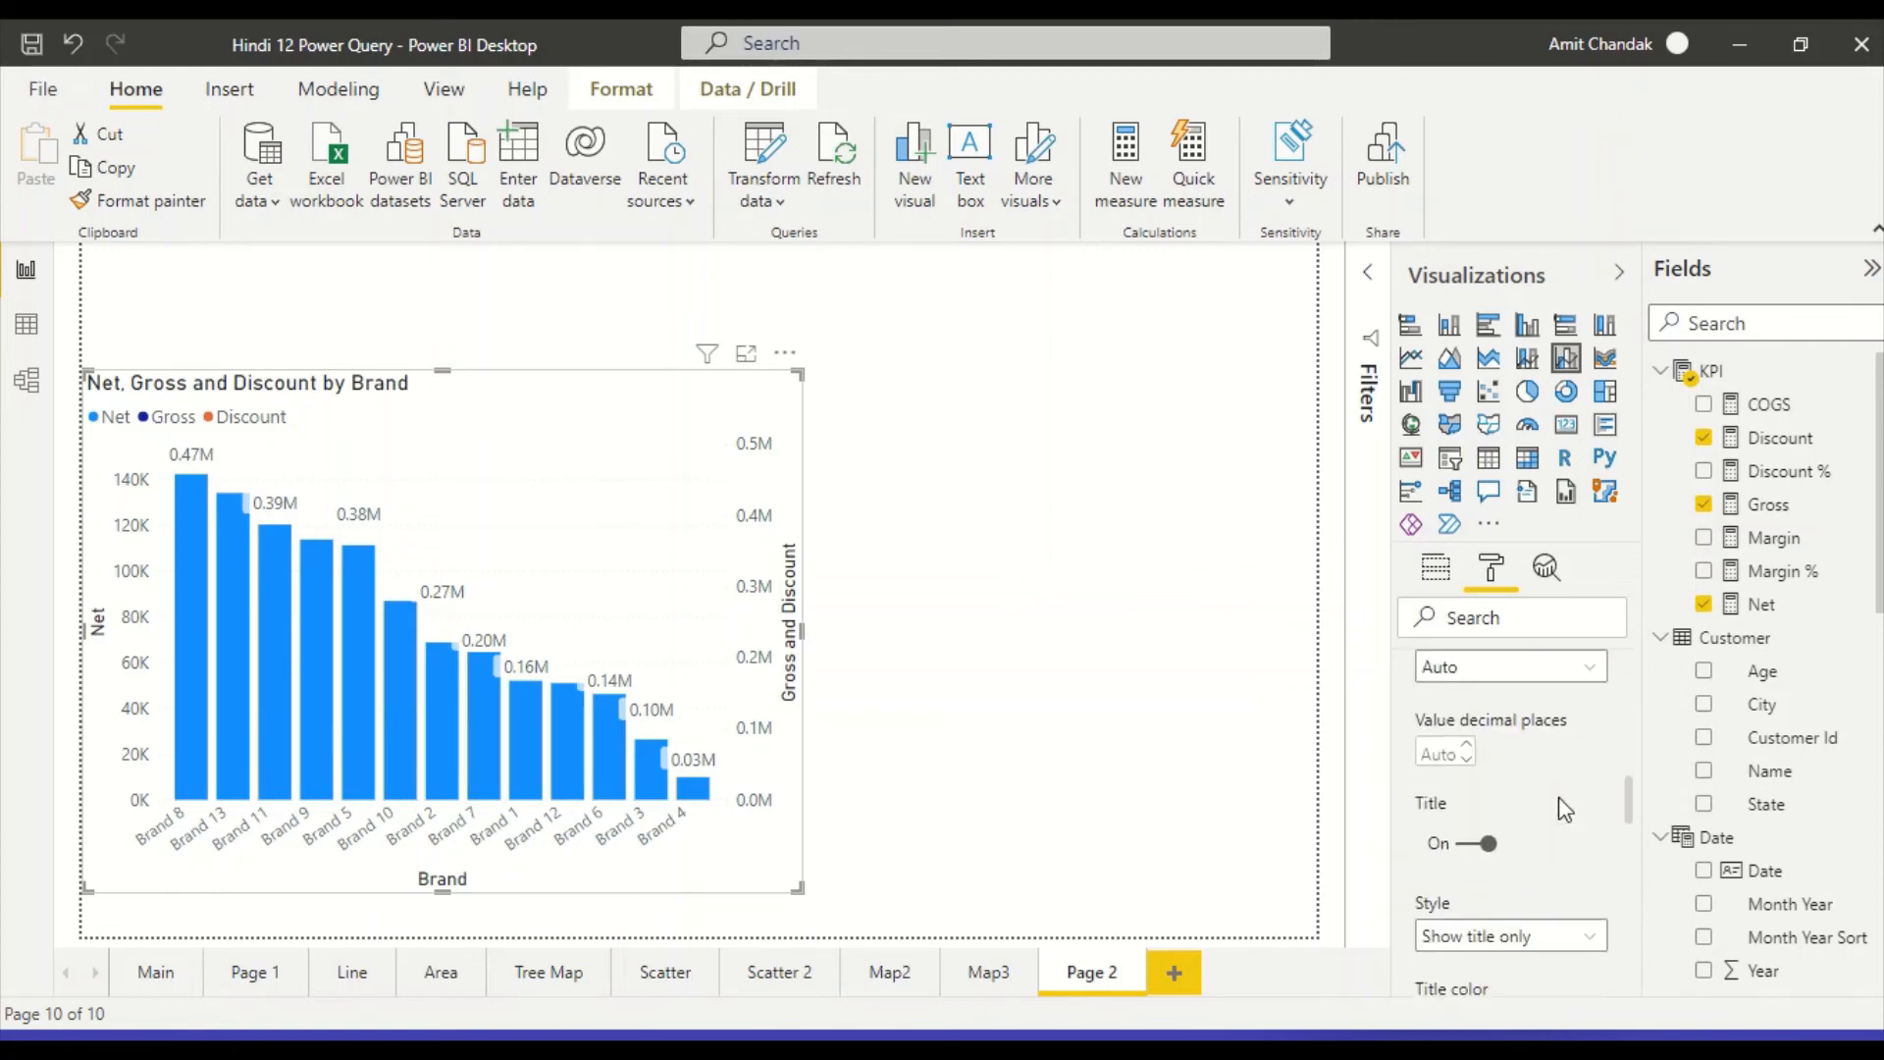
scroll(1559, 796, down, 5)
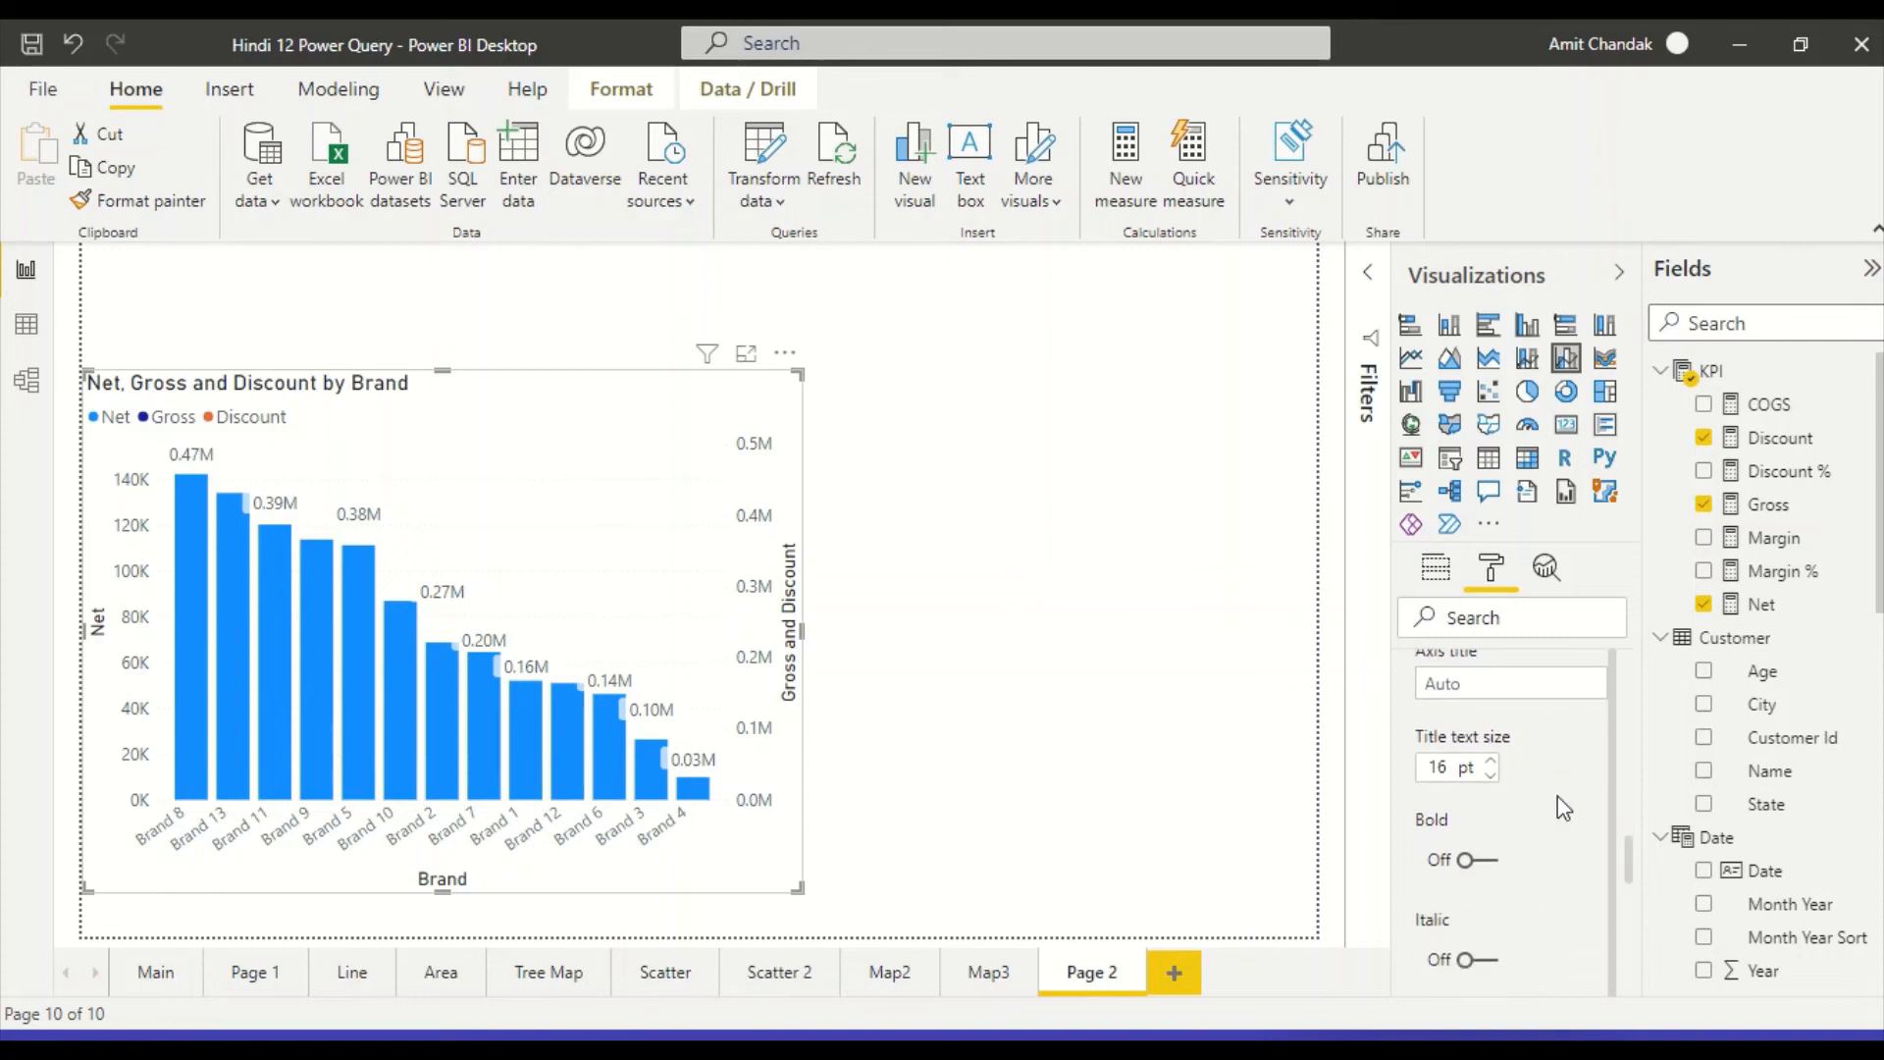
scroll(1561, 800, up, 6)
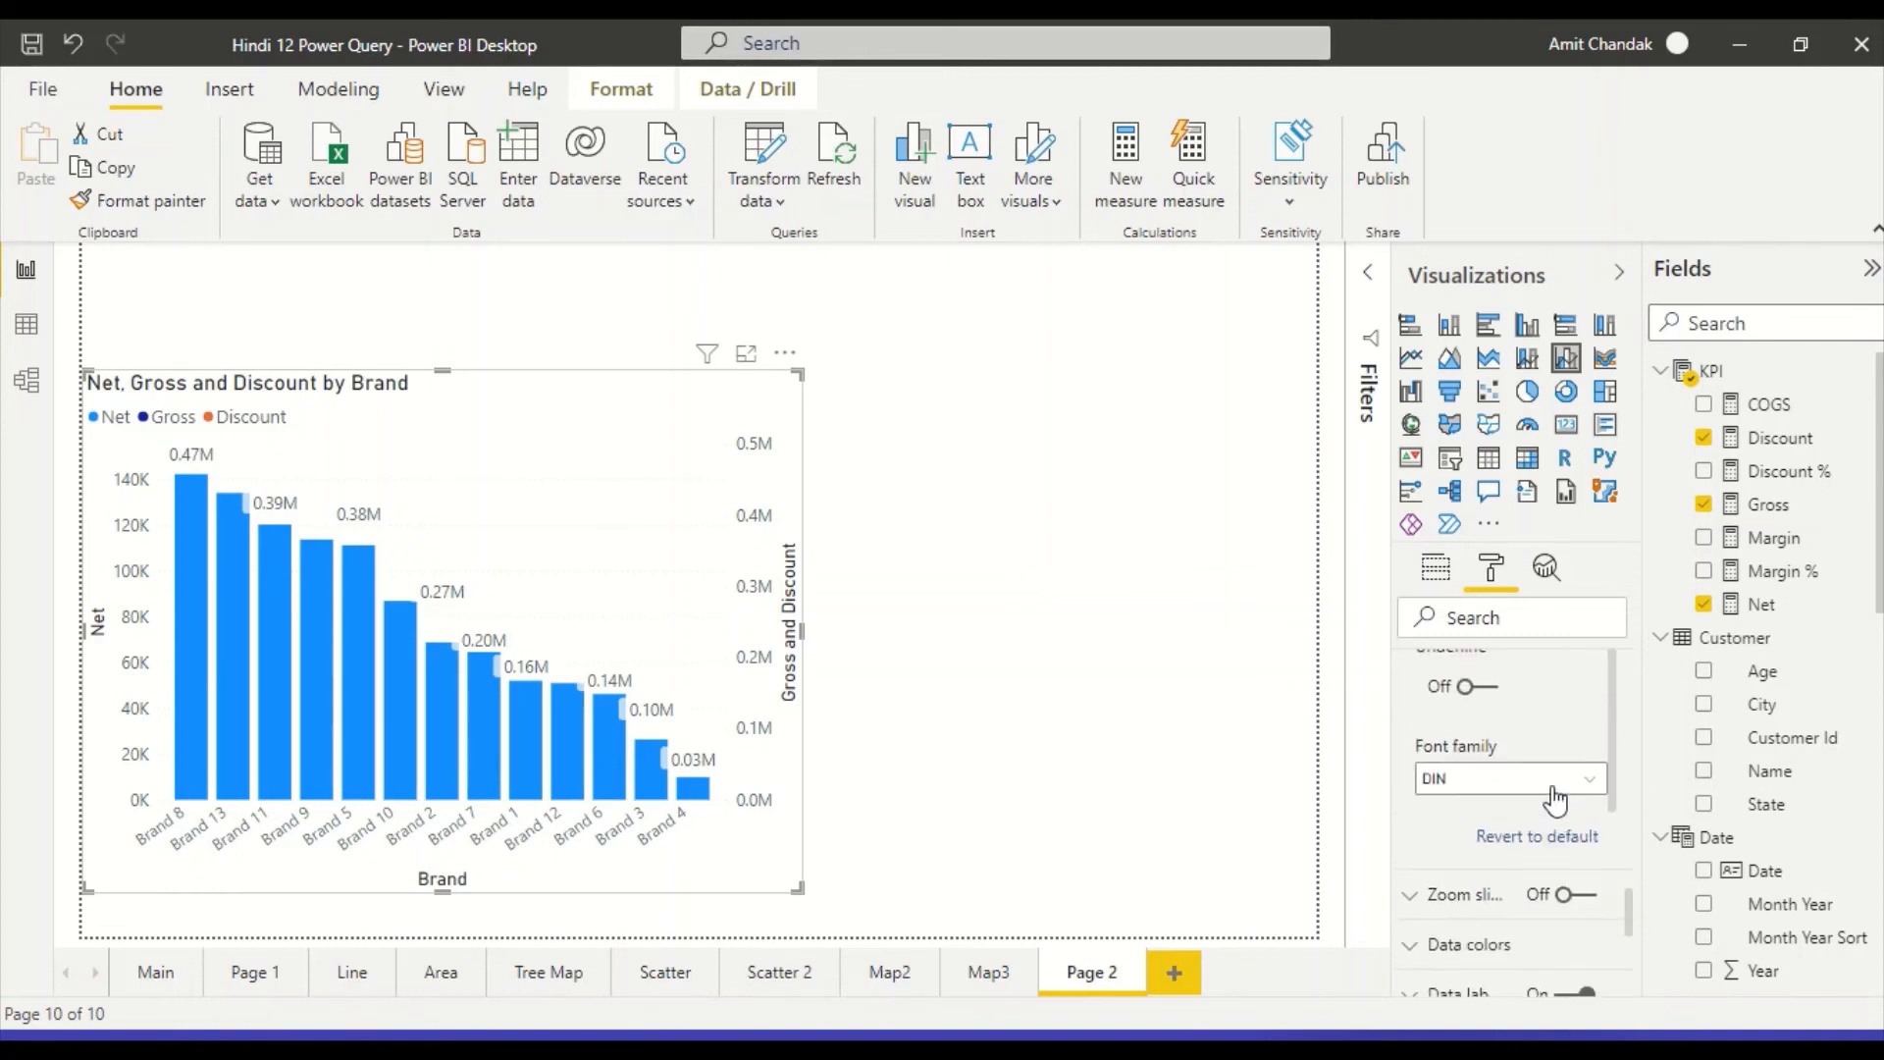
scroll(1541, 774, down, 3)
scroll(1548, 785, down, 8)
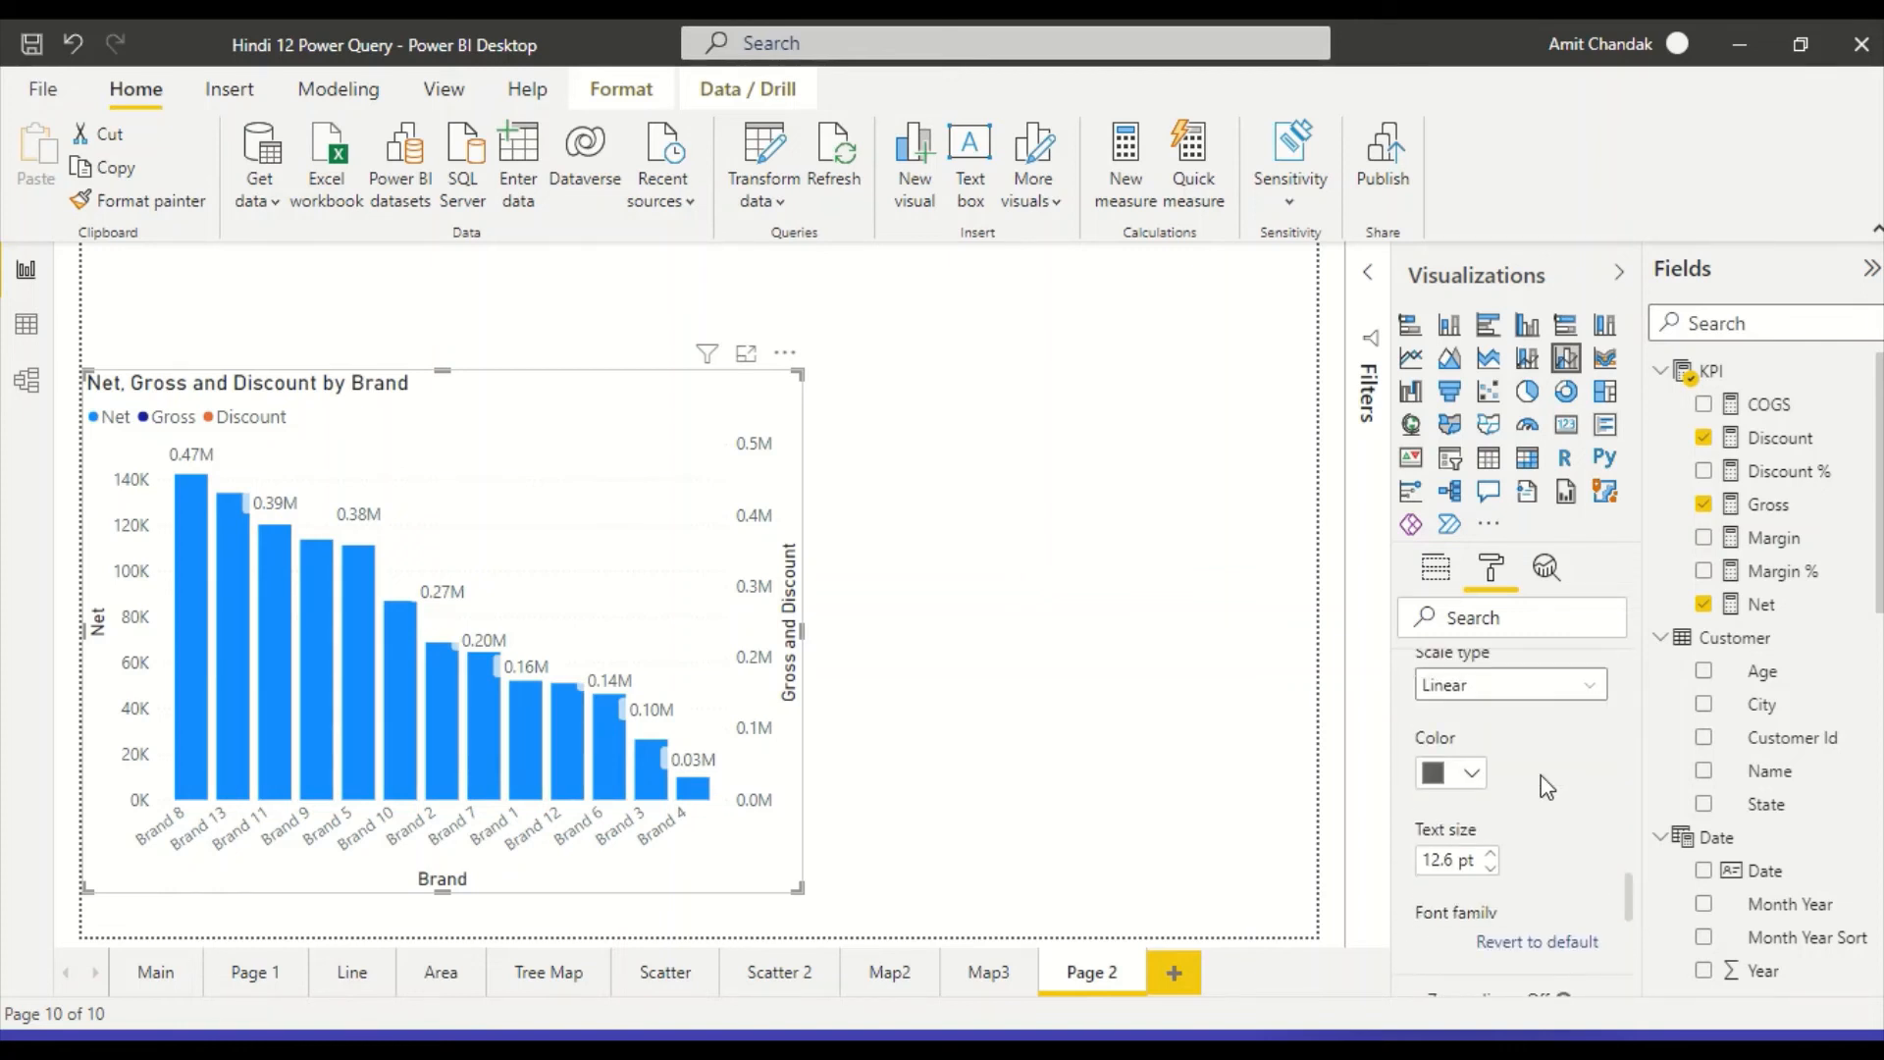
scroll(1538, 767, up, 8)
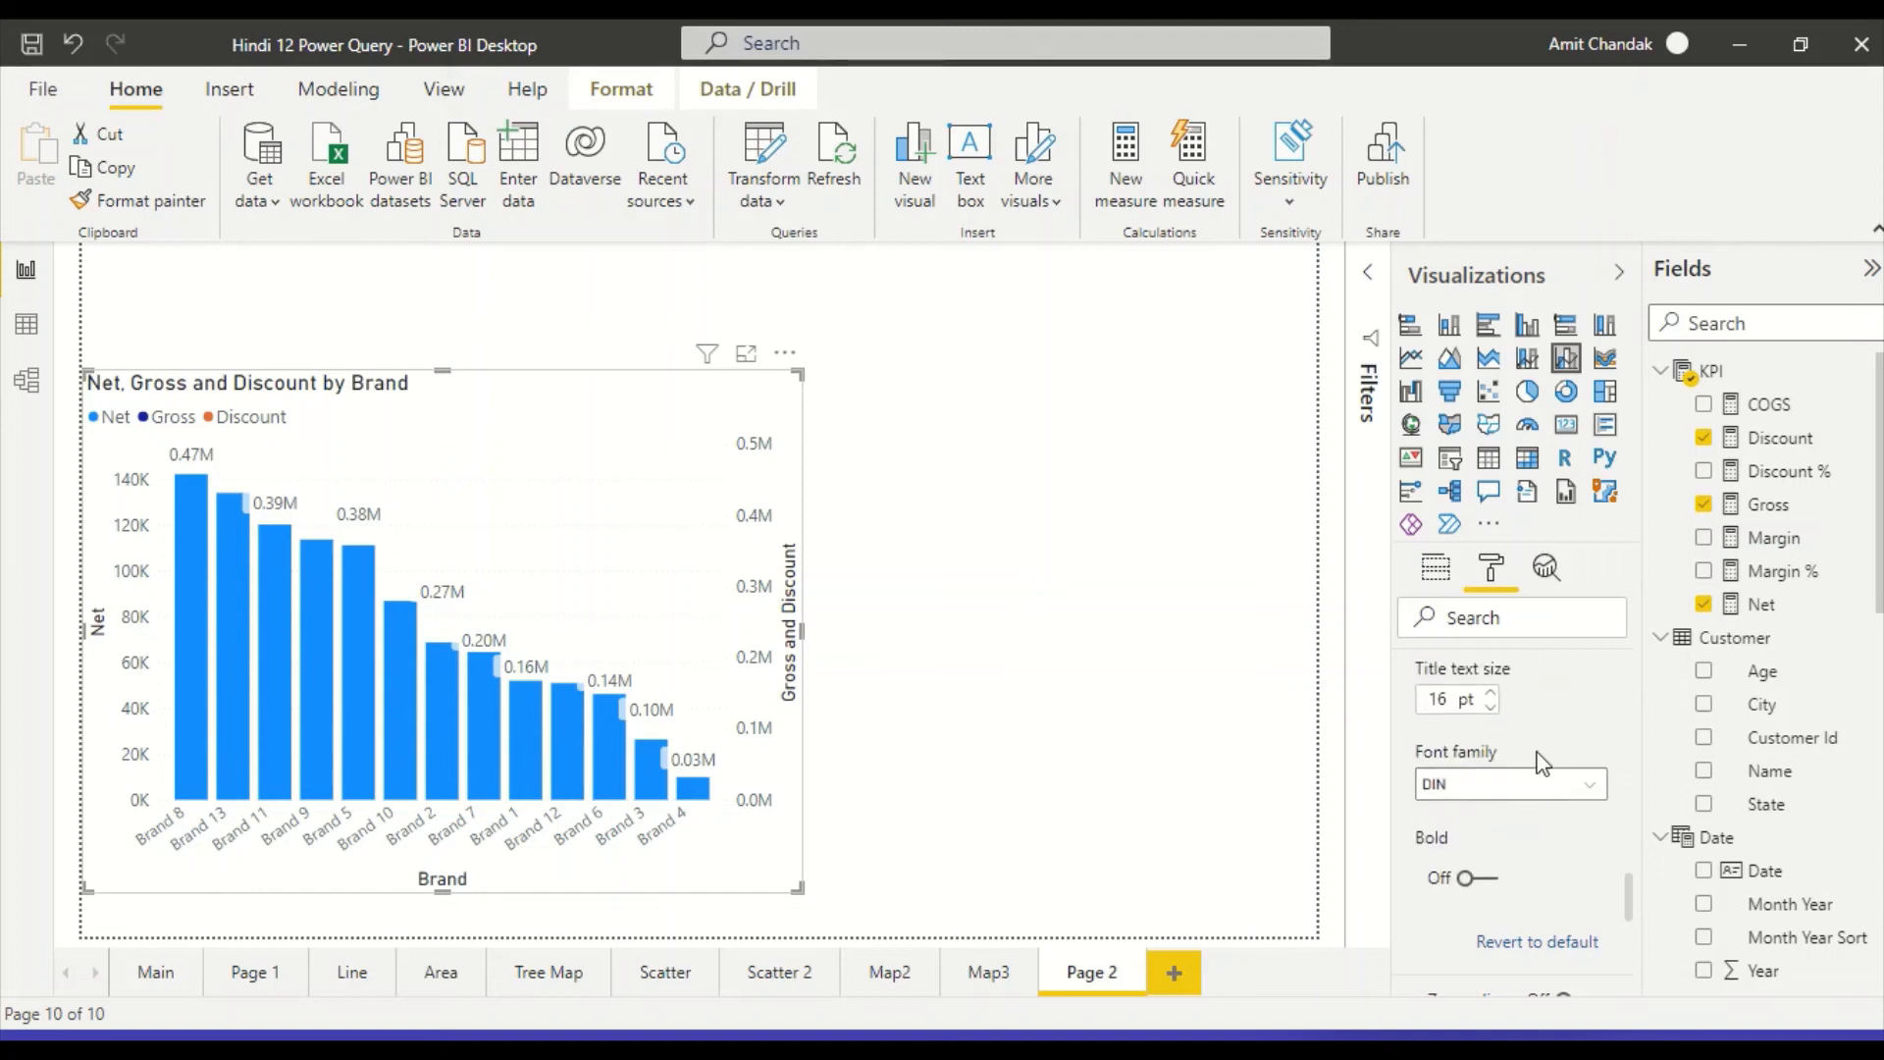
scroll(1547, 790, up, 8)
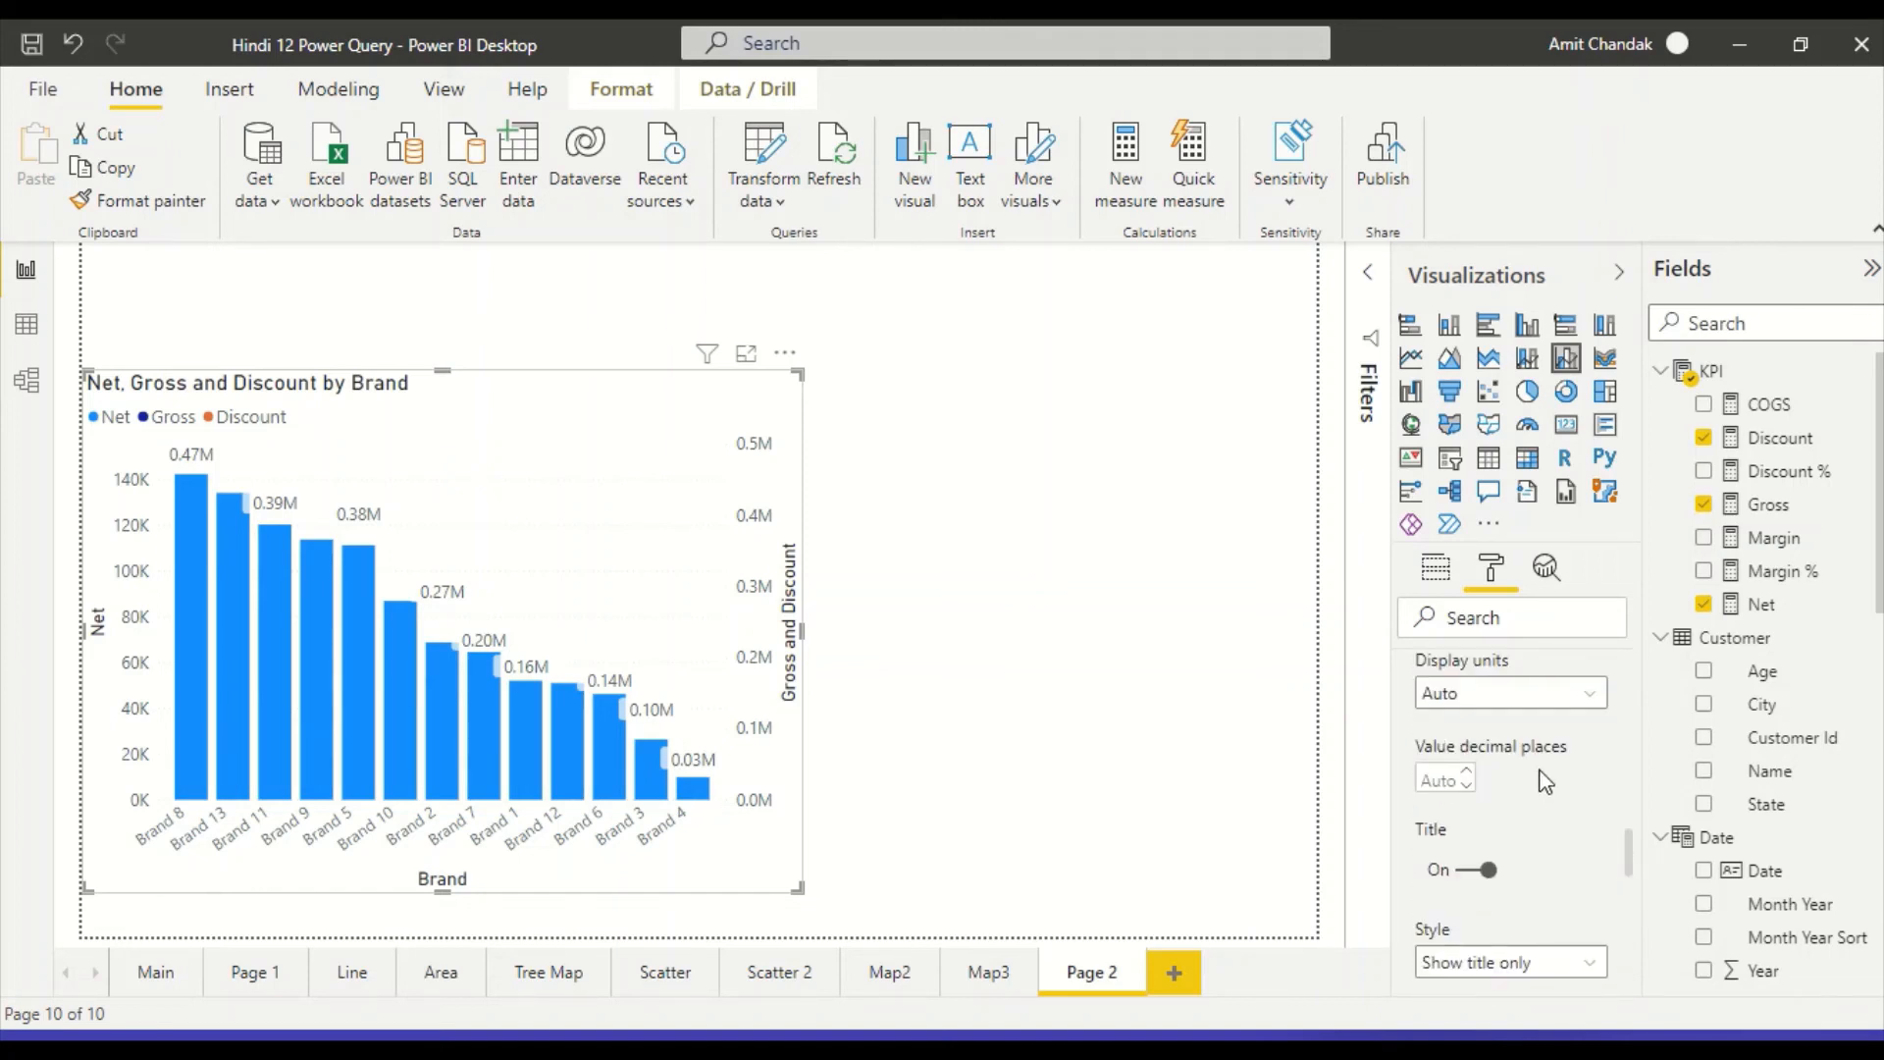
scroll(1546, 781, up, 8)
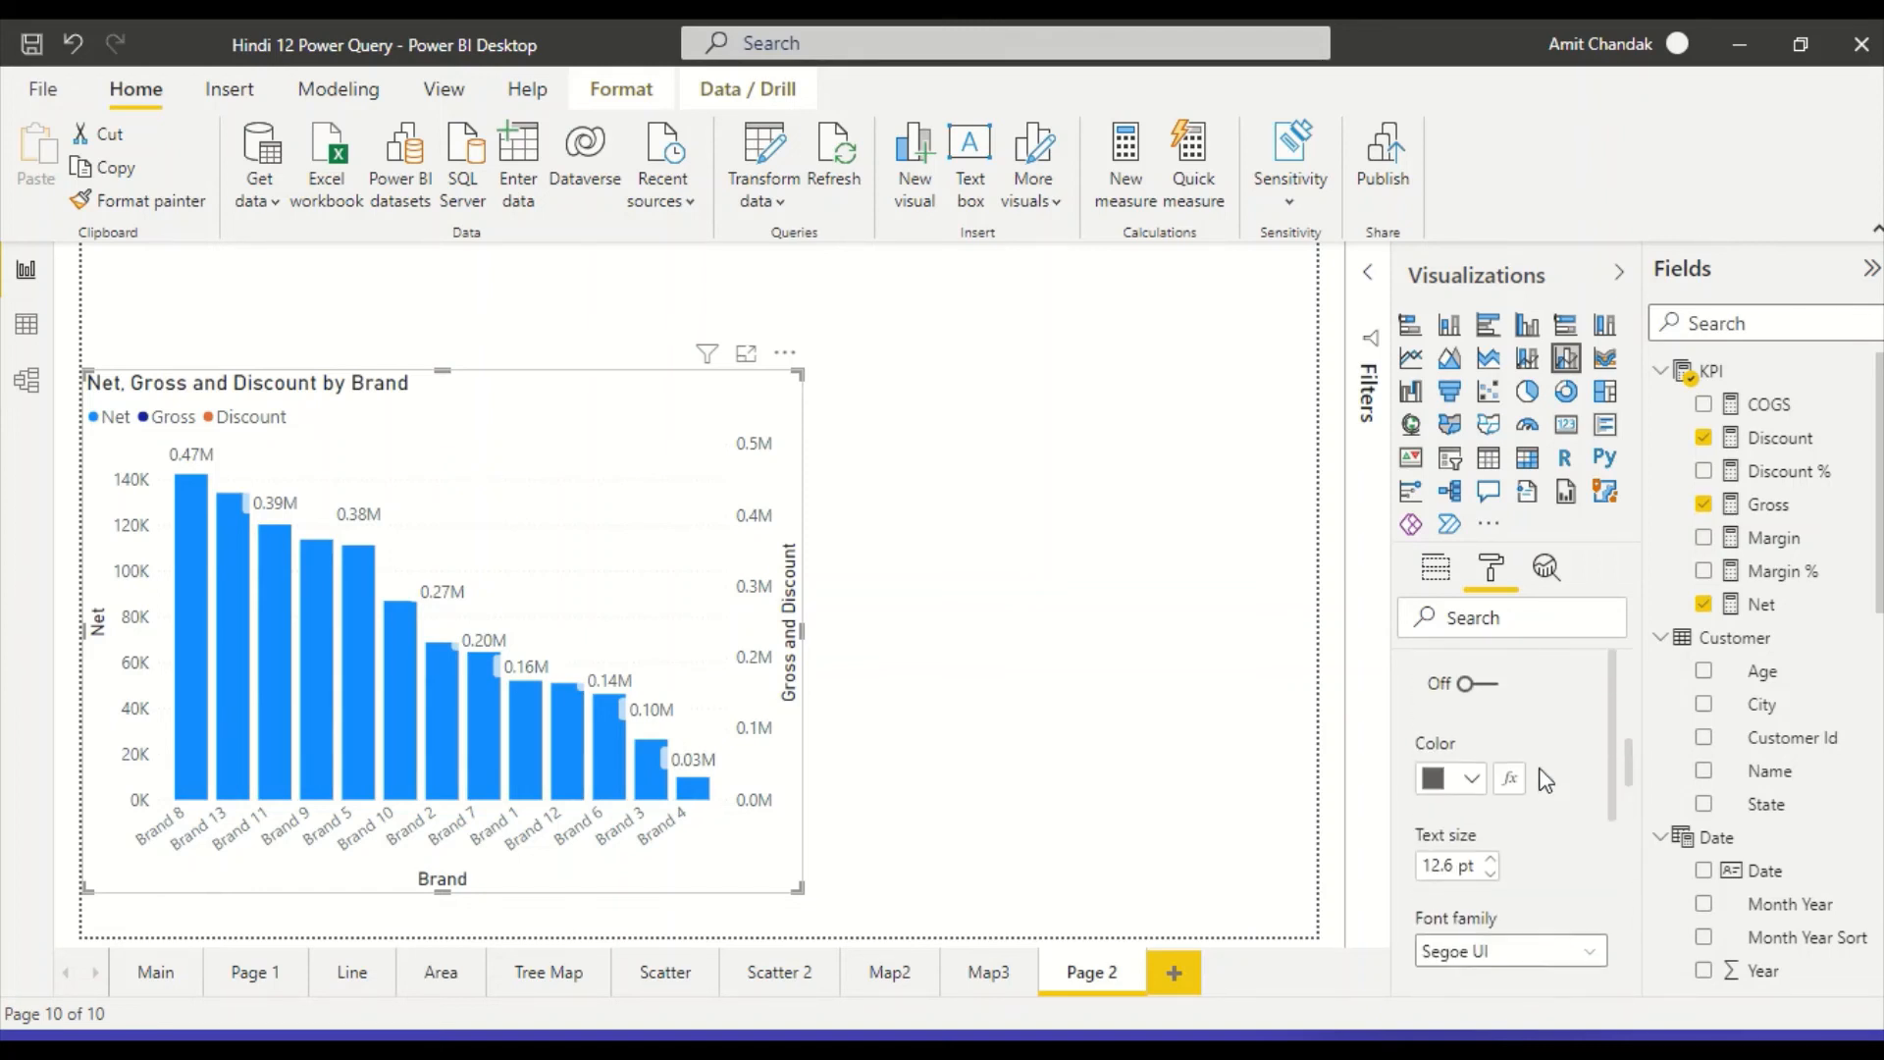
scroll(1541, 770, up, 3)
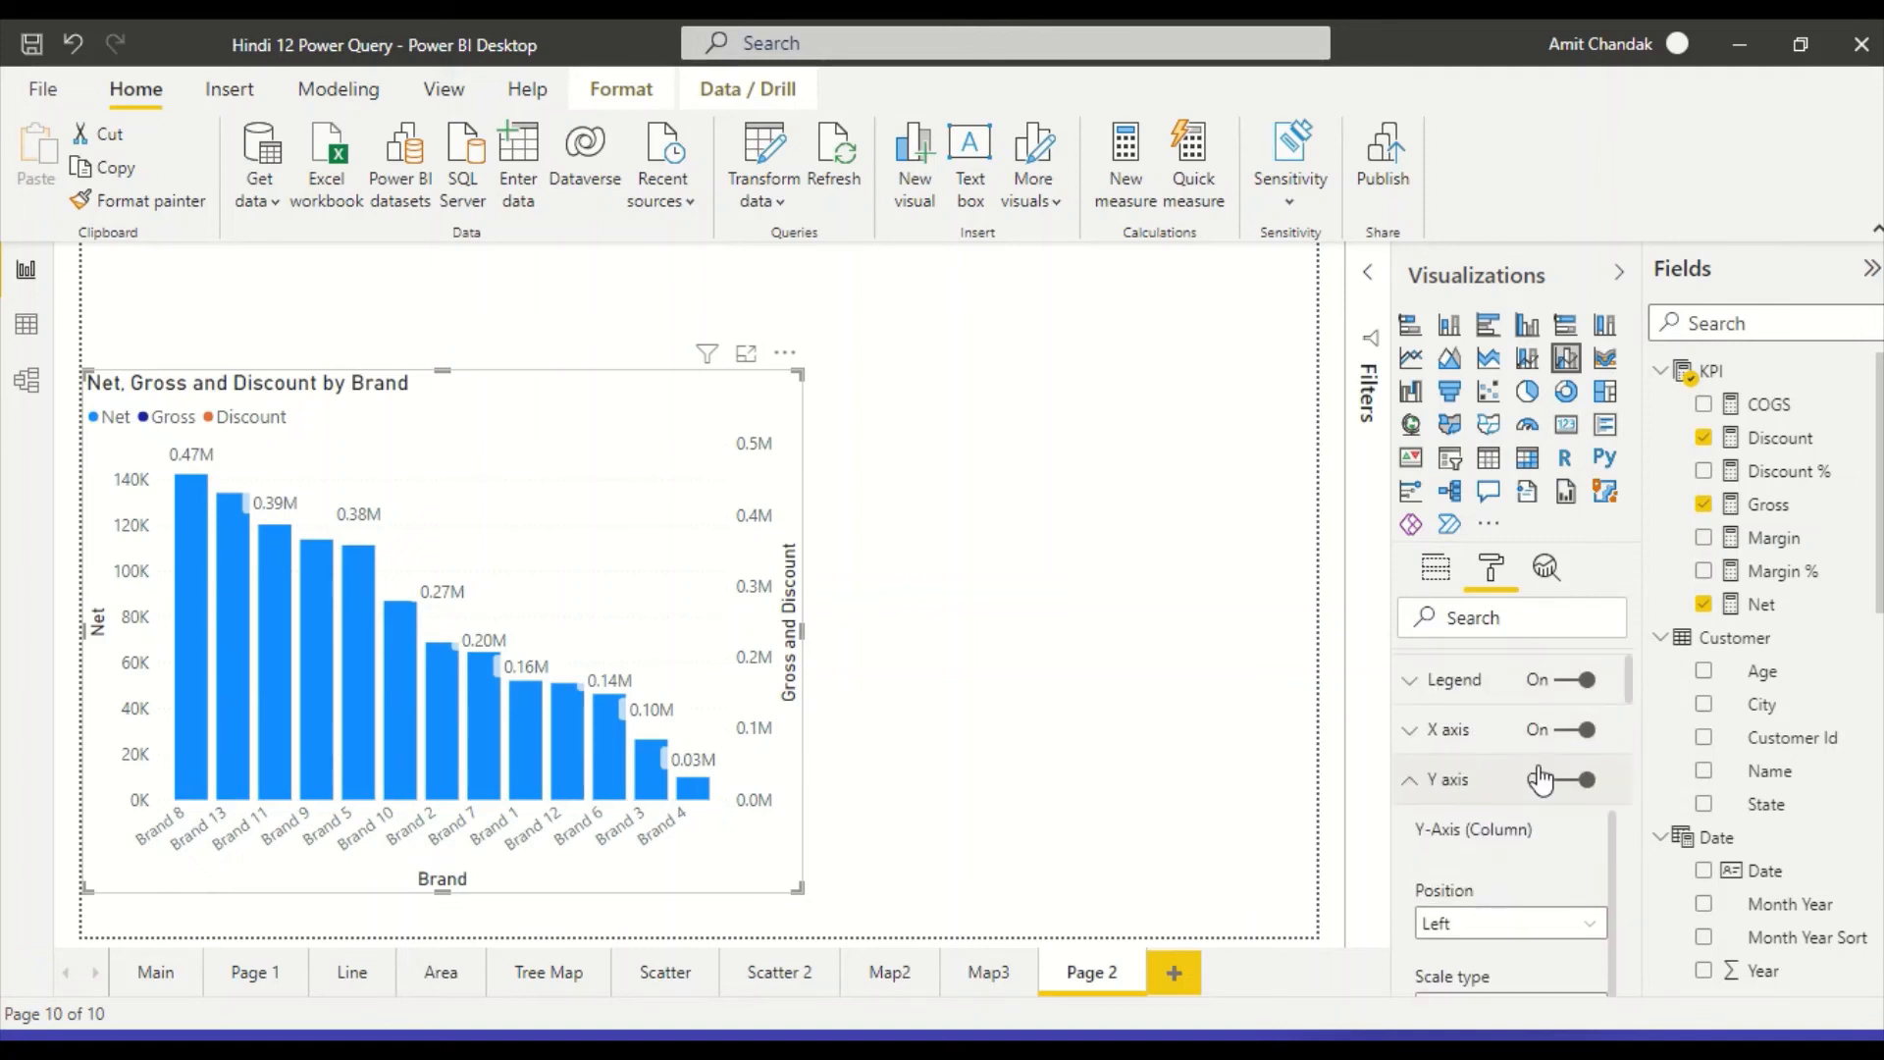
Try hiding the chart's Y axis, and switch it back on.
click(1560, 781)
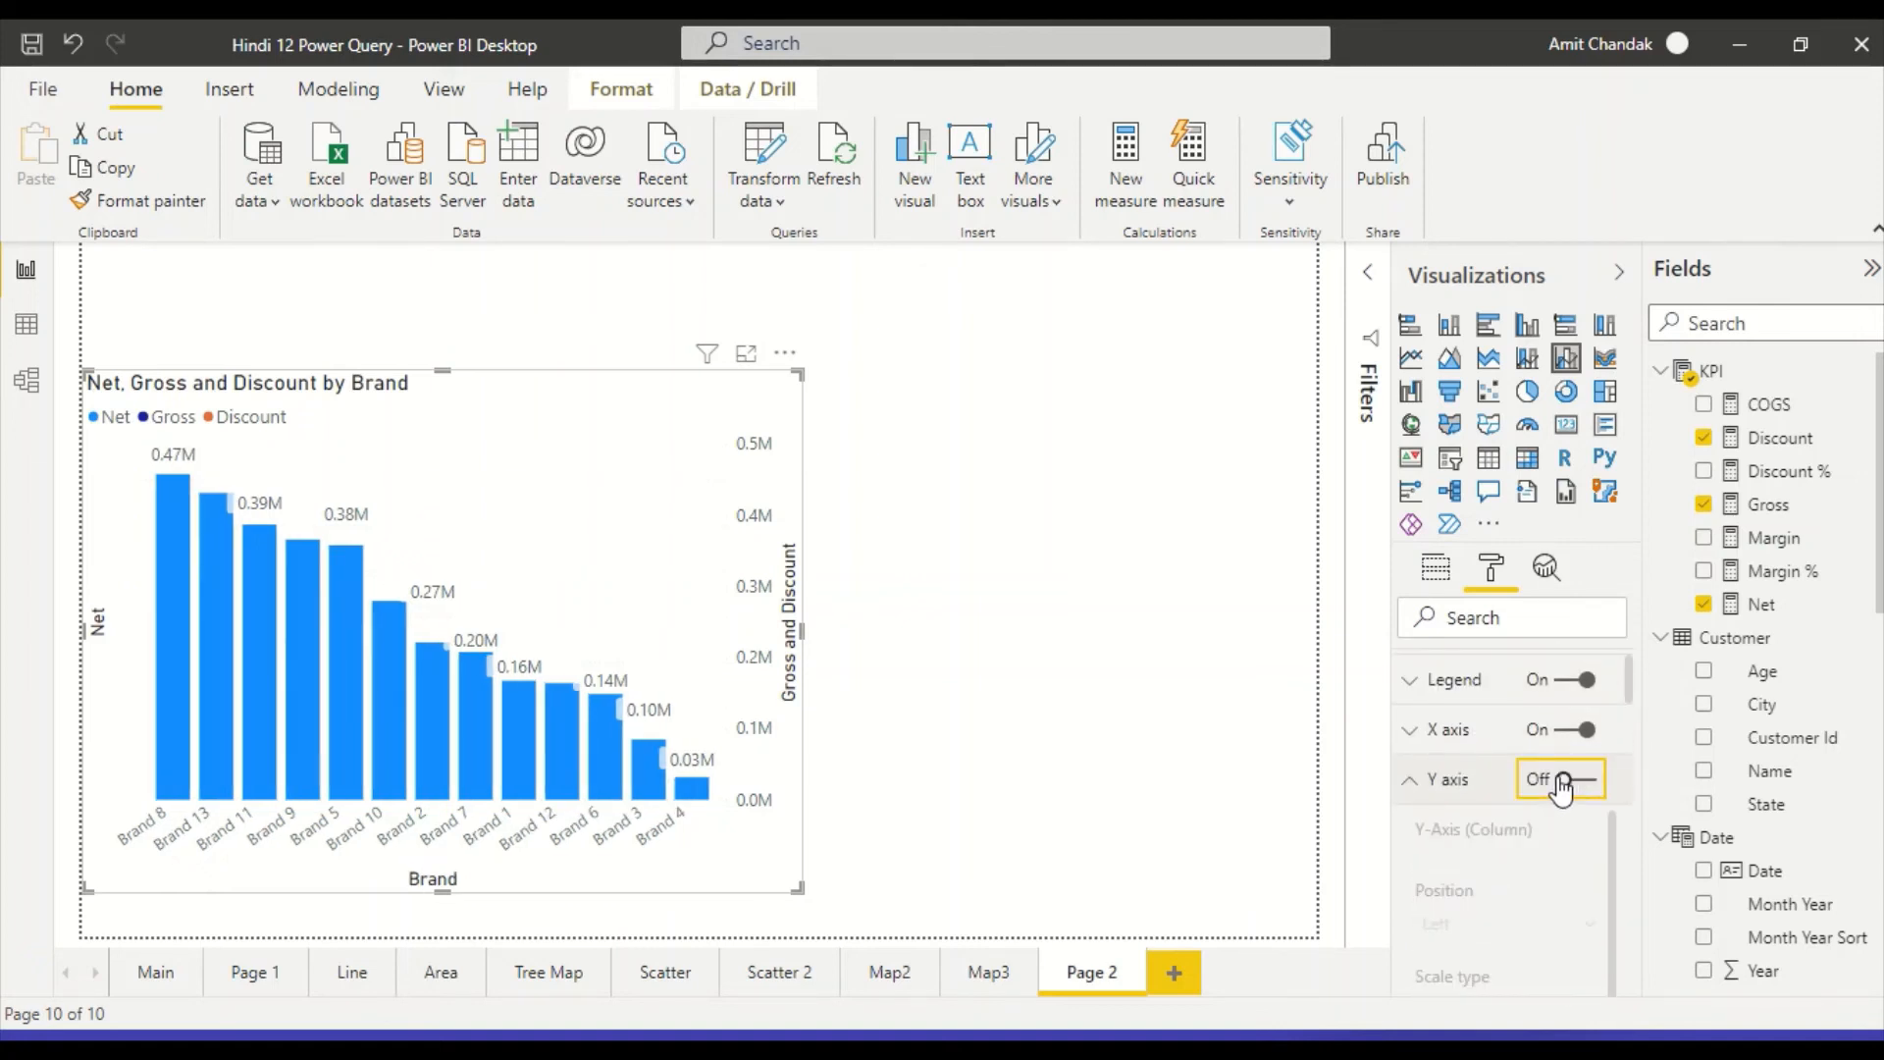
click(1560, 780)
Switch off the secondary Y axis so Net, Gross and Discount share one axis.
scroll(1534, 816, down, 3)
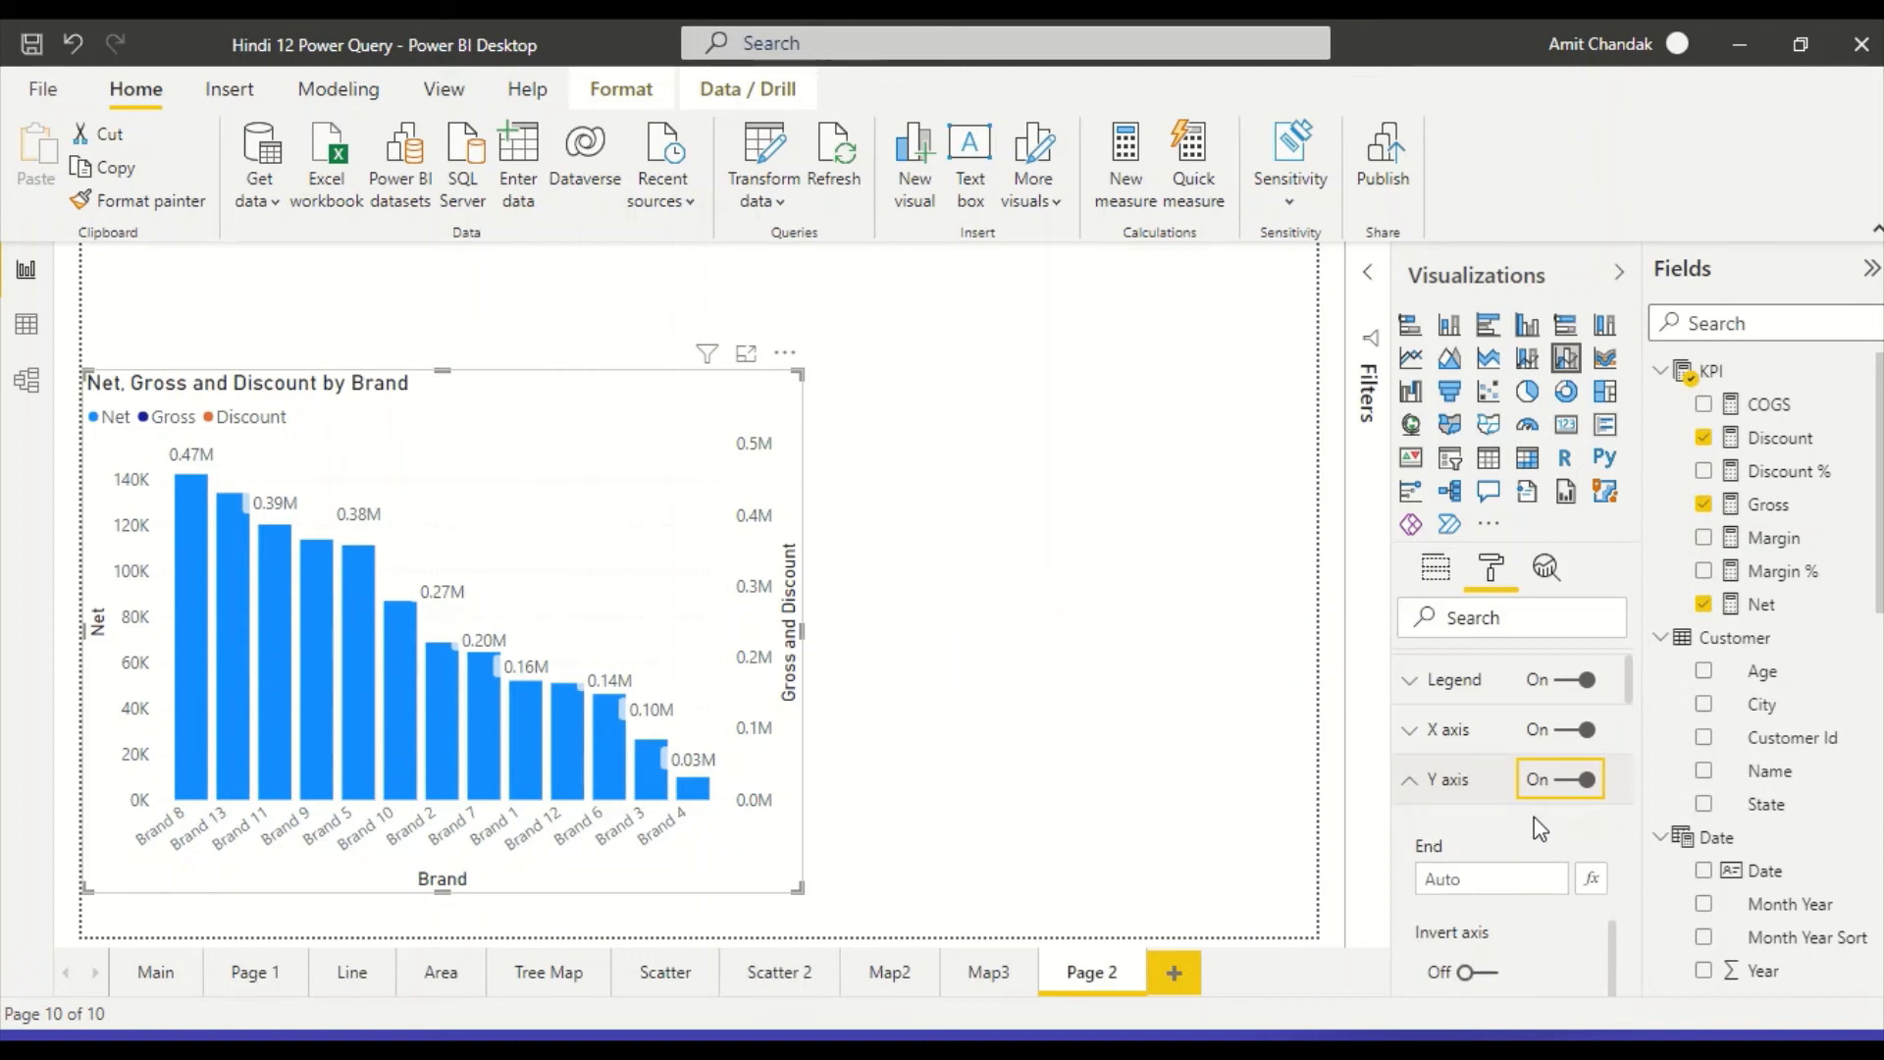
scroll(1497, 884, down, 5)
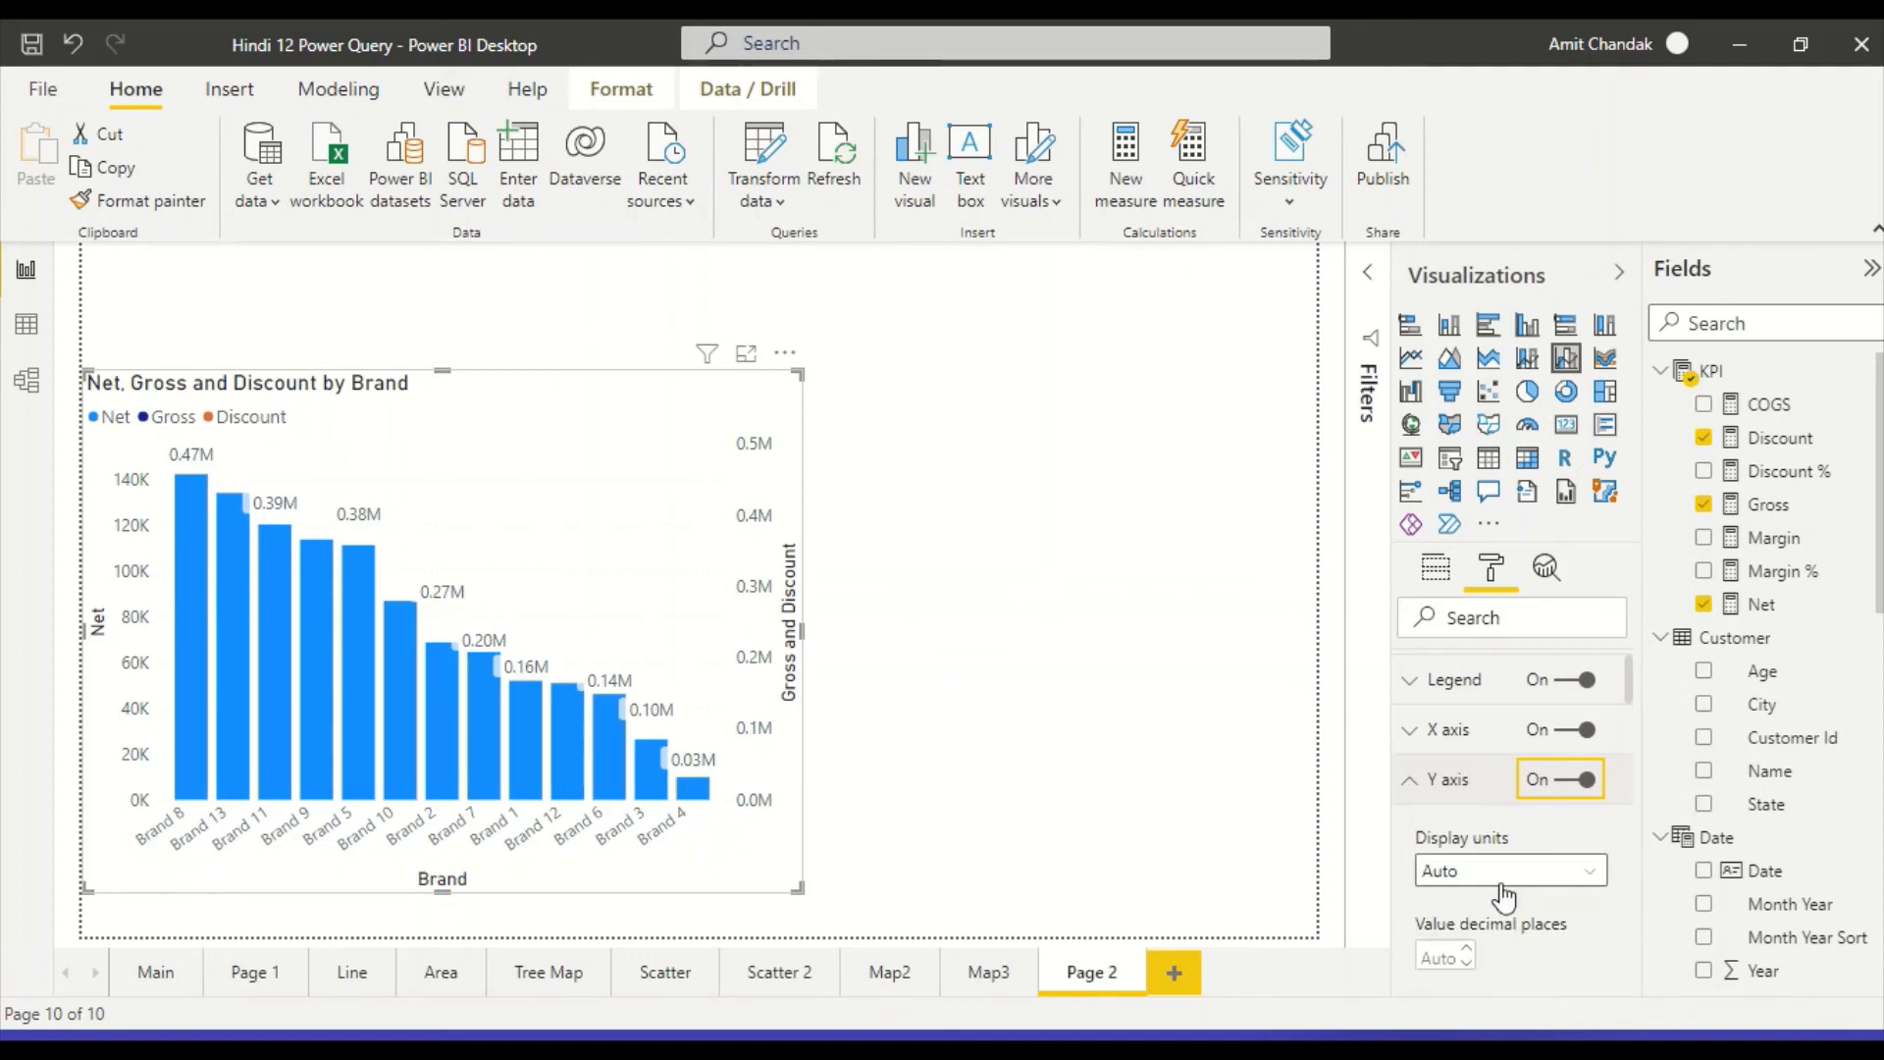
scroll(1511, 888, down, 6)
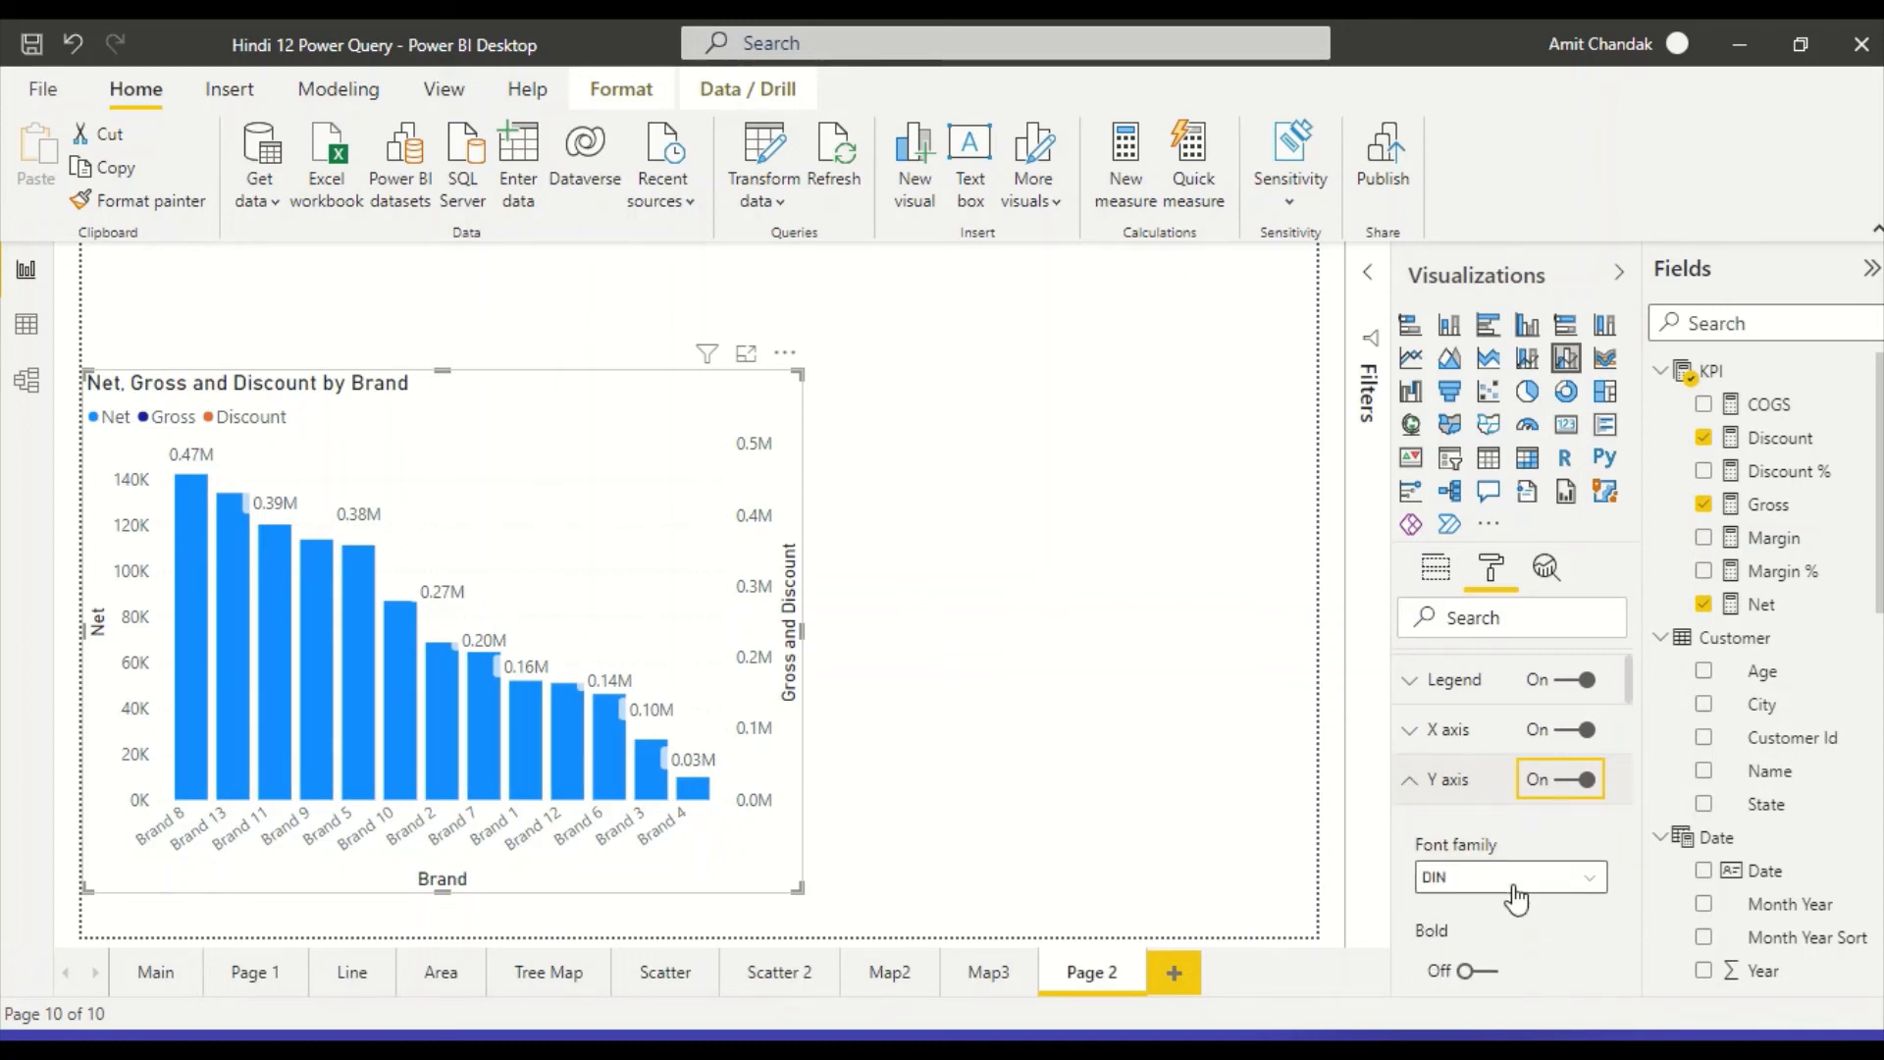
scroll(1521, 893, down, 5)
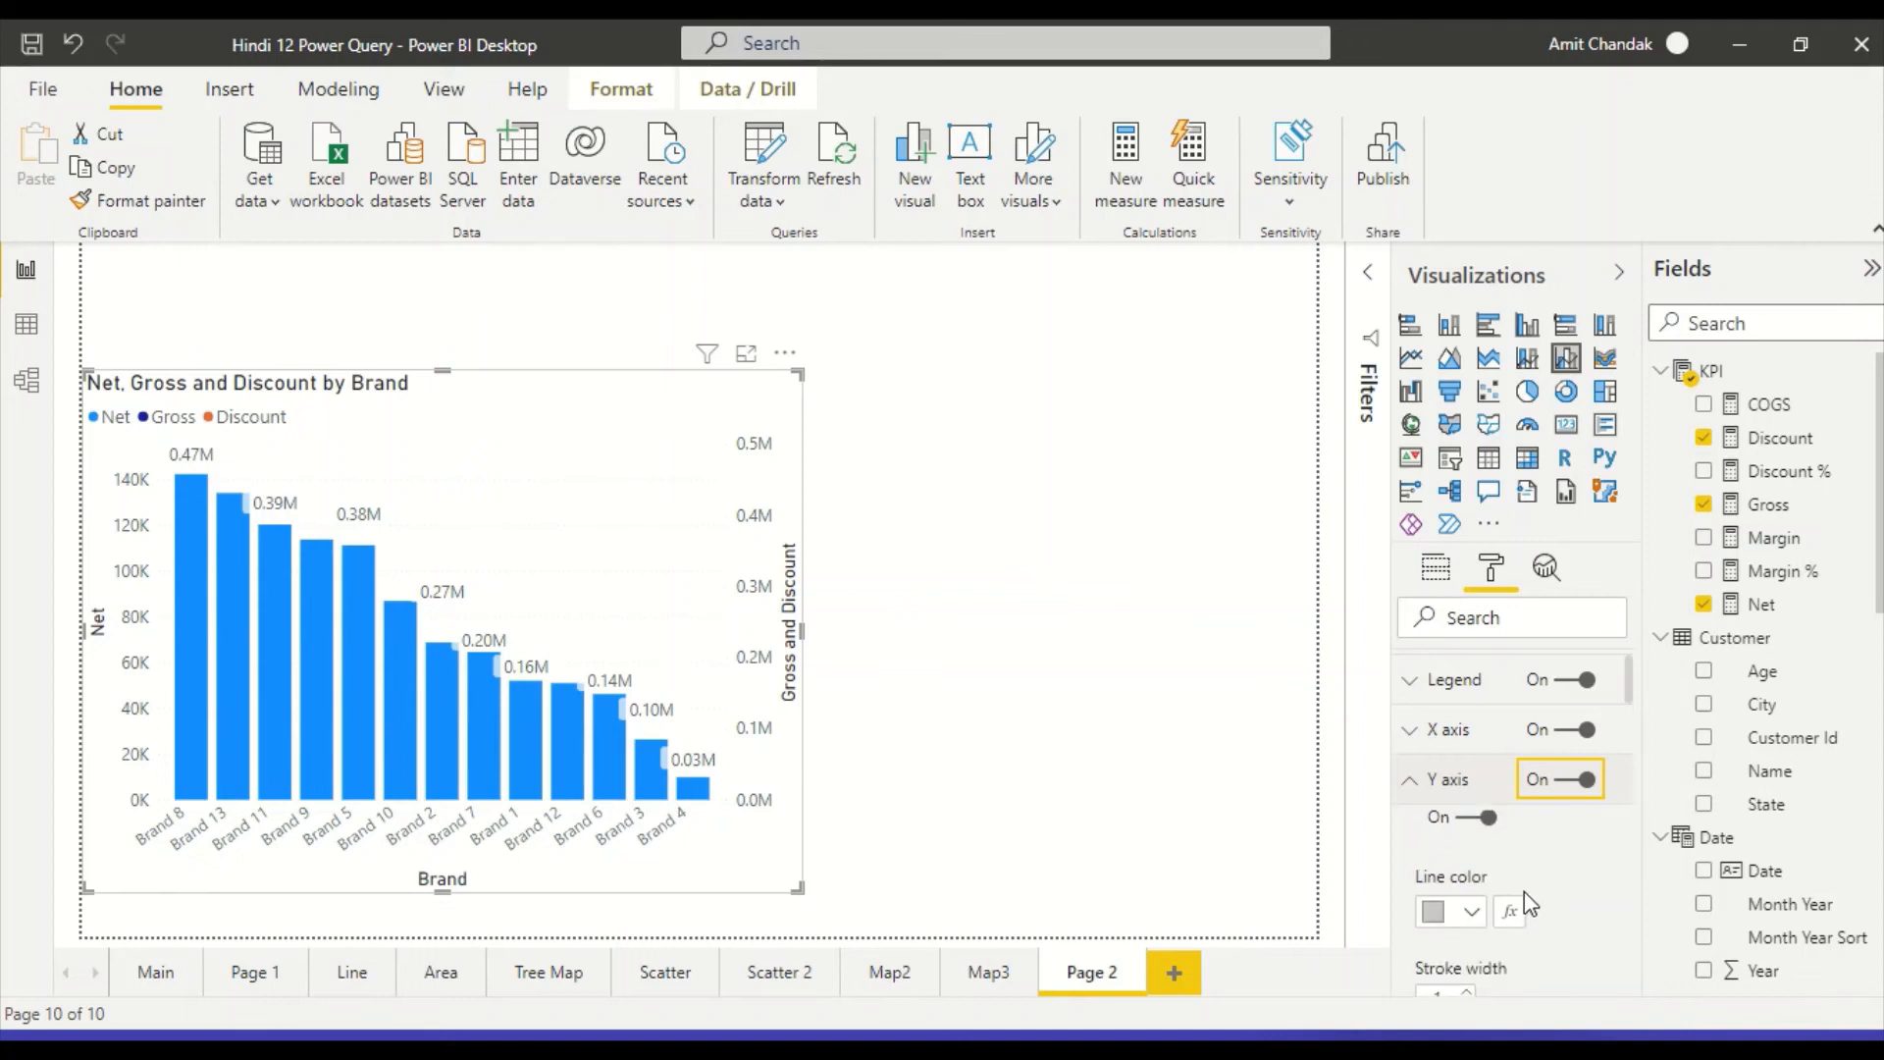
scroll(1537, 901, down, 2)
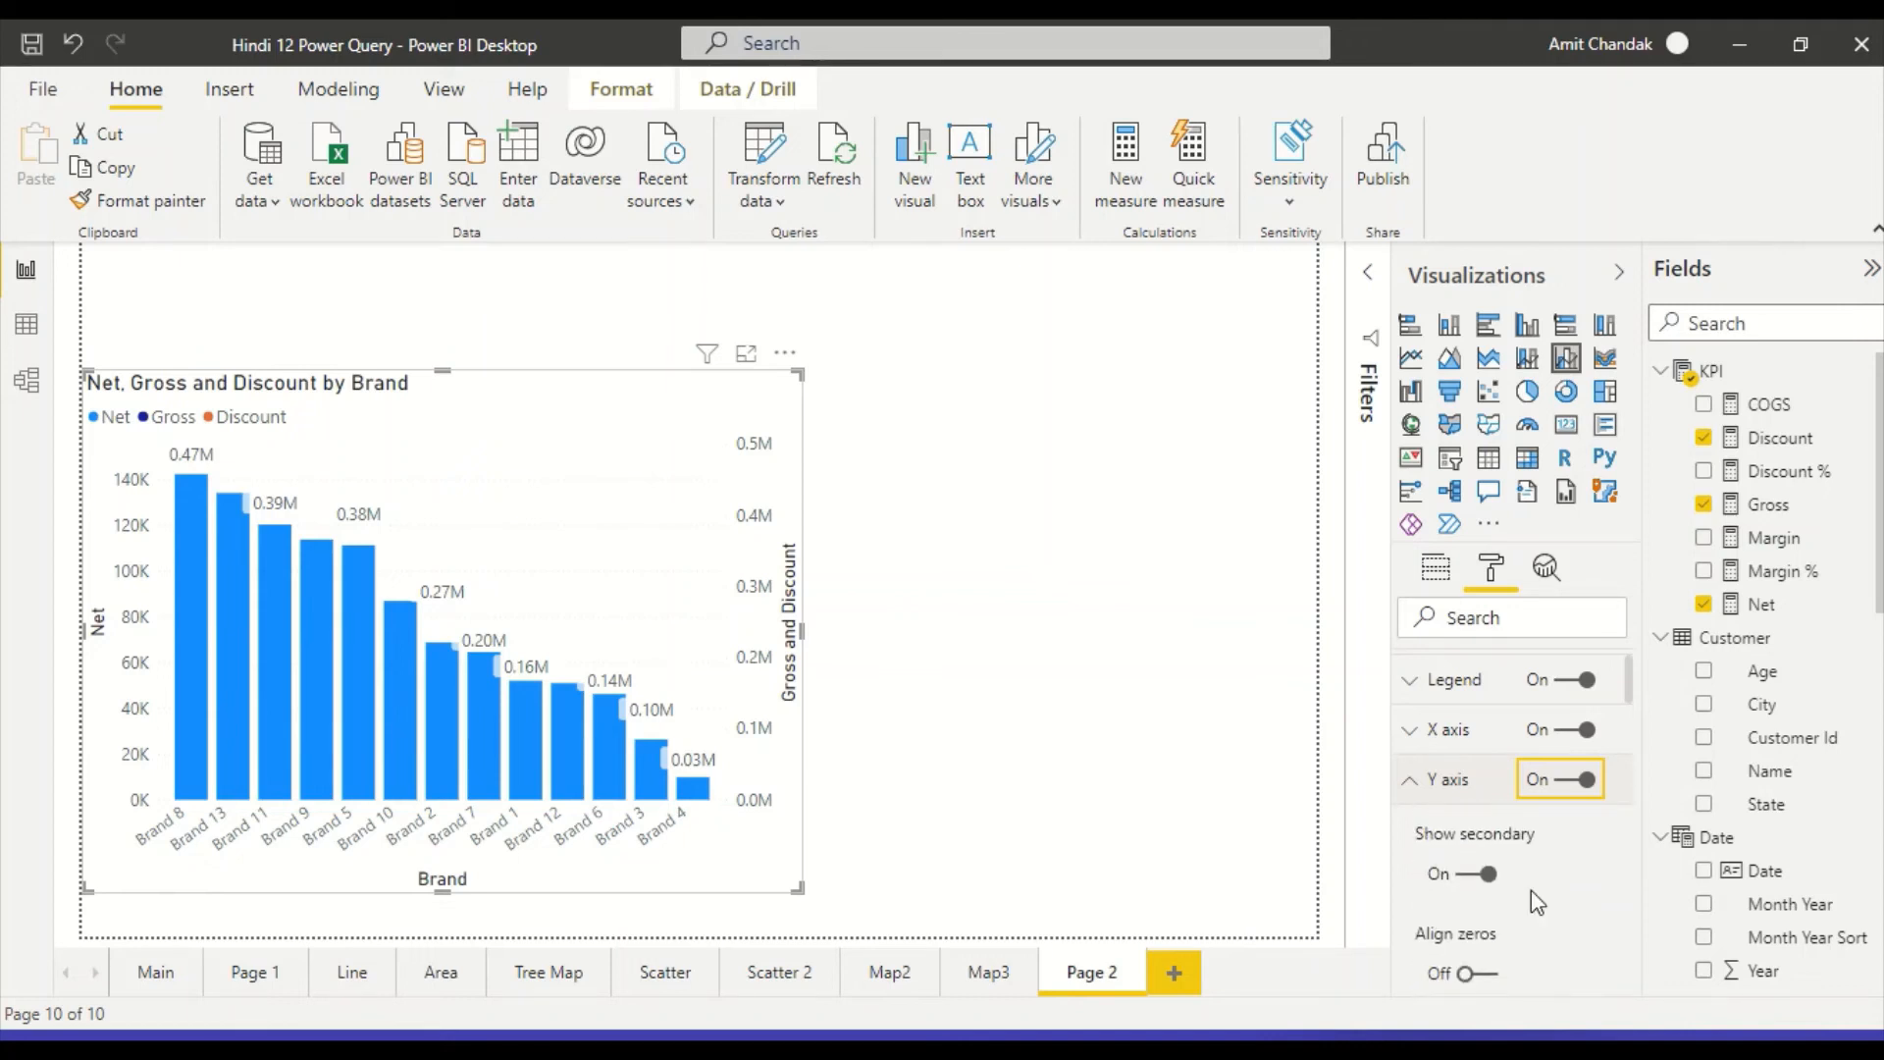
click(1484, 874)
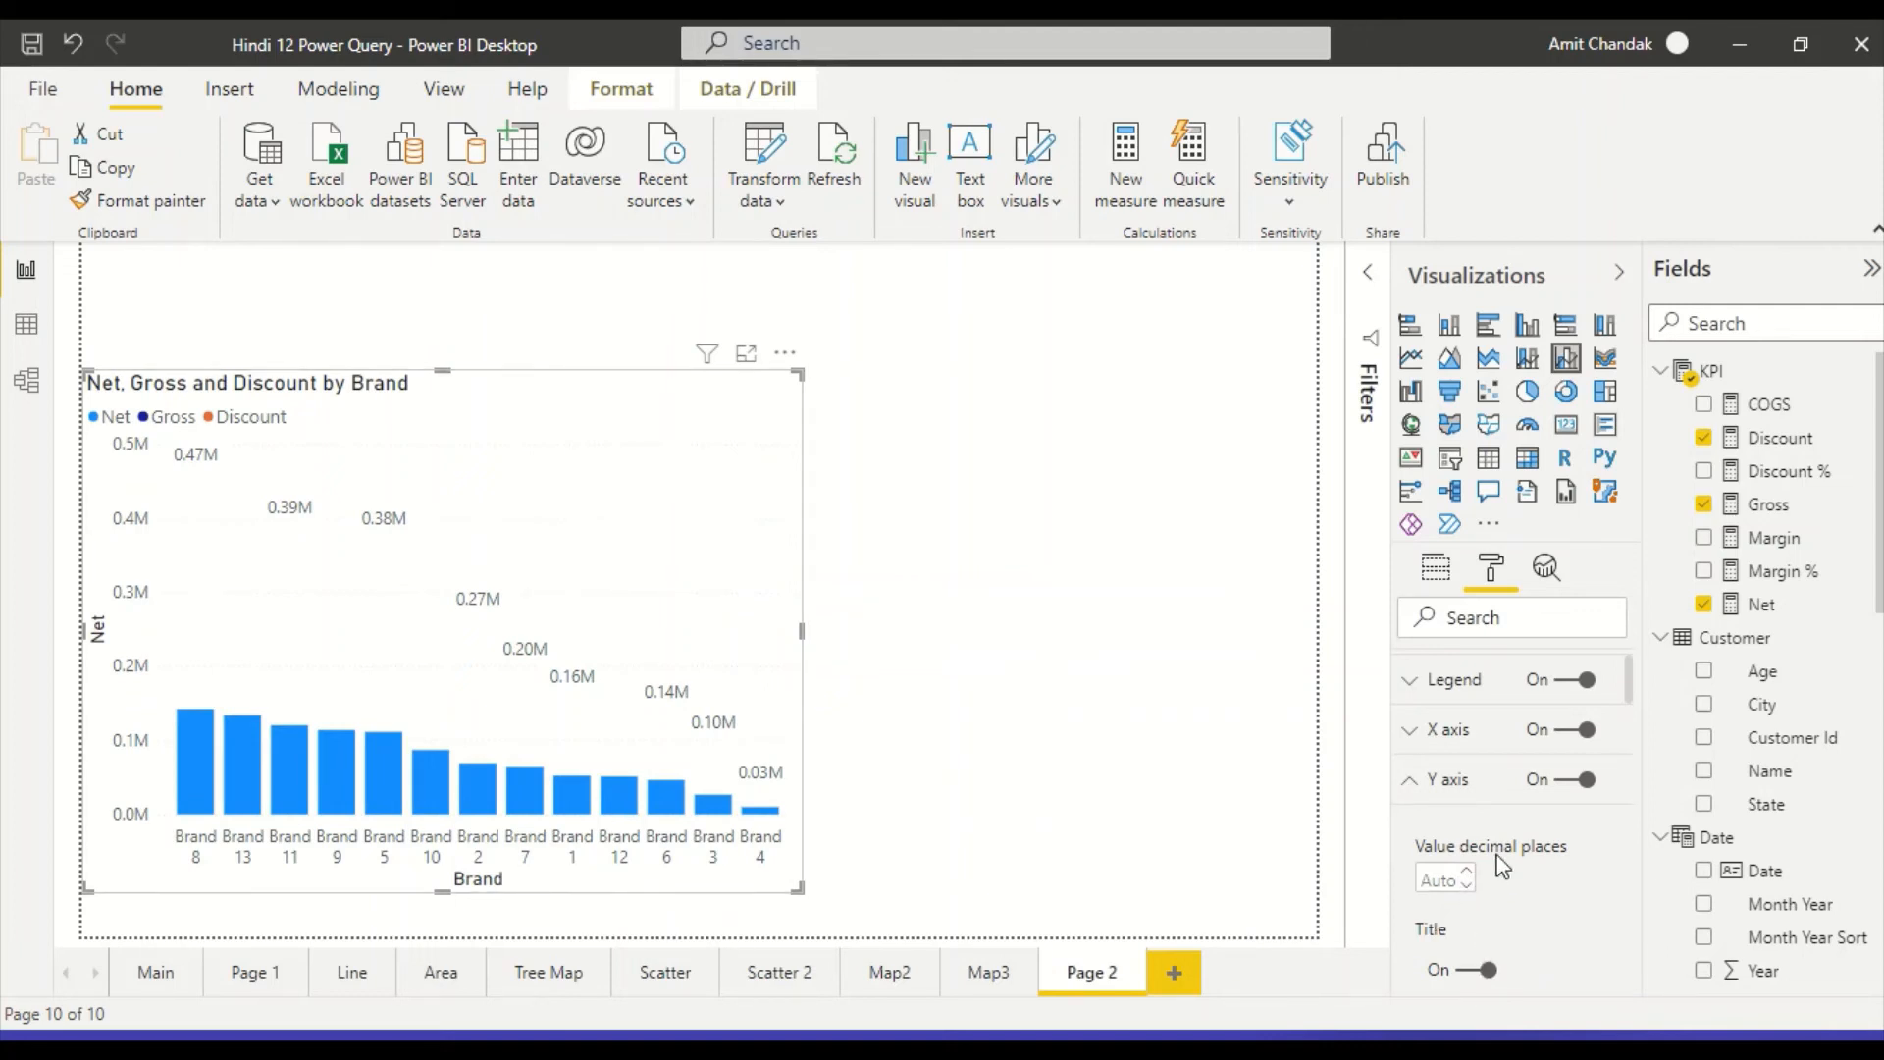
Switch the secondary Y axis back on for the chart's Gross and Discount lines.
scroll(1498, 864, down, 1)
scroll(1501, 864, down, 7)
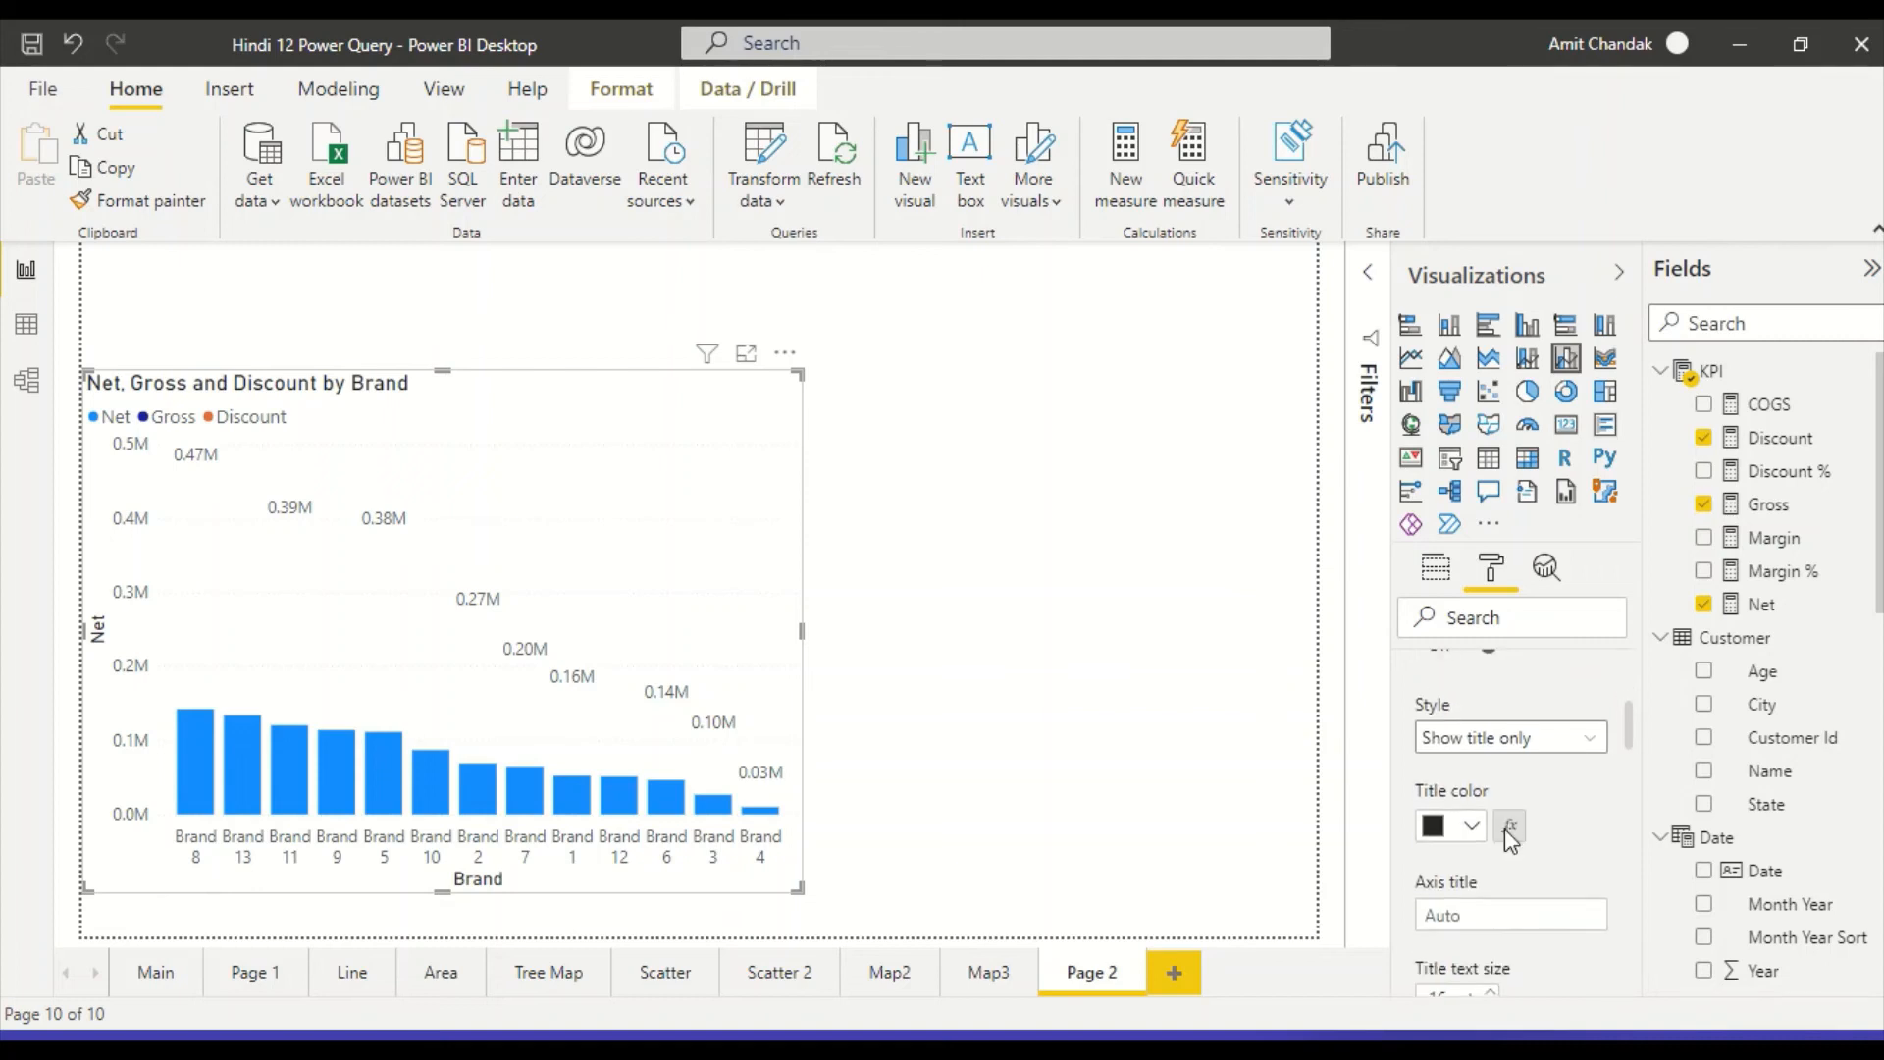
scroll(1516, 831, down, 8)
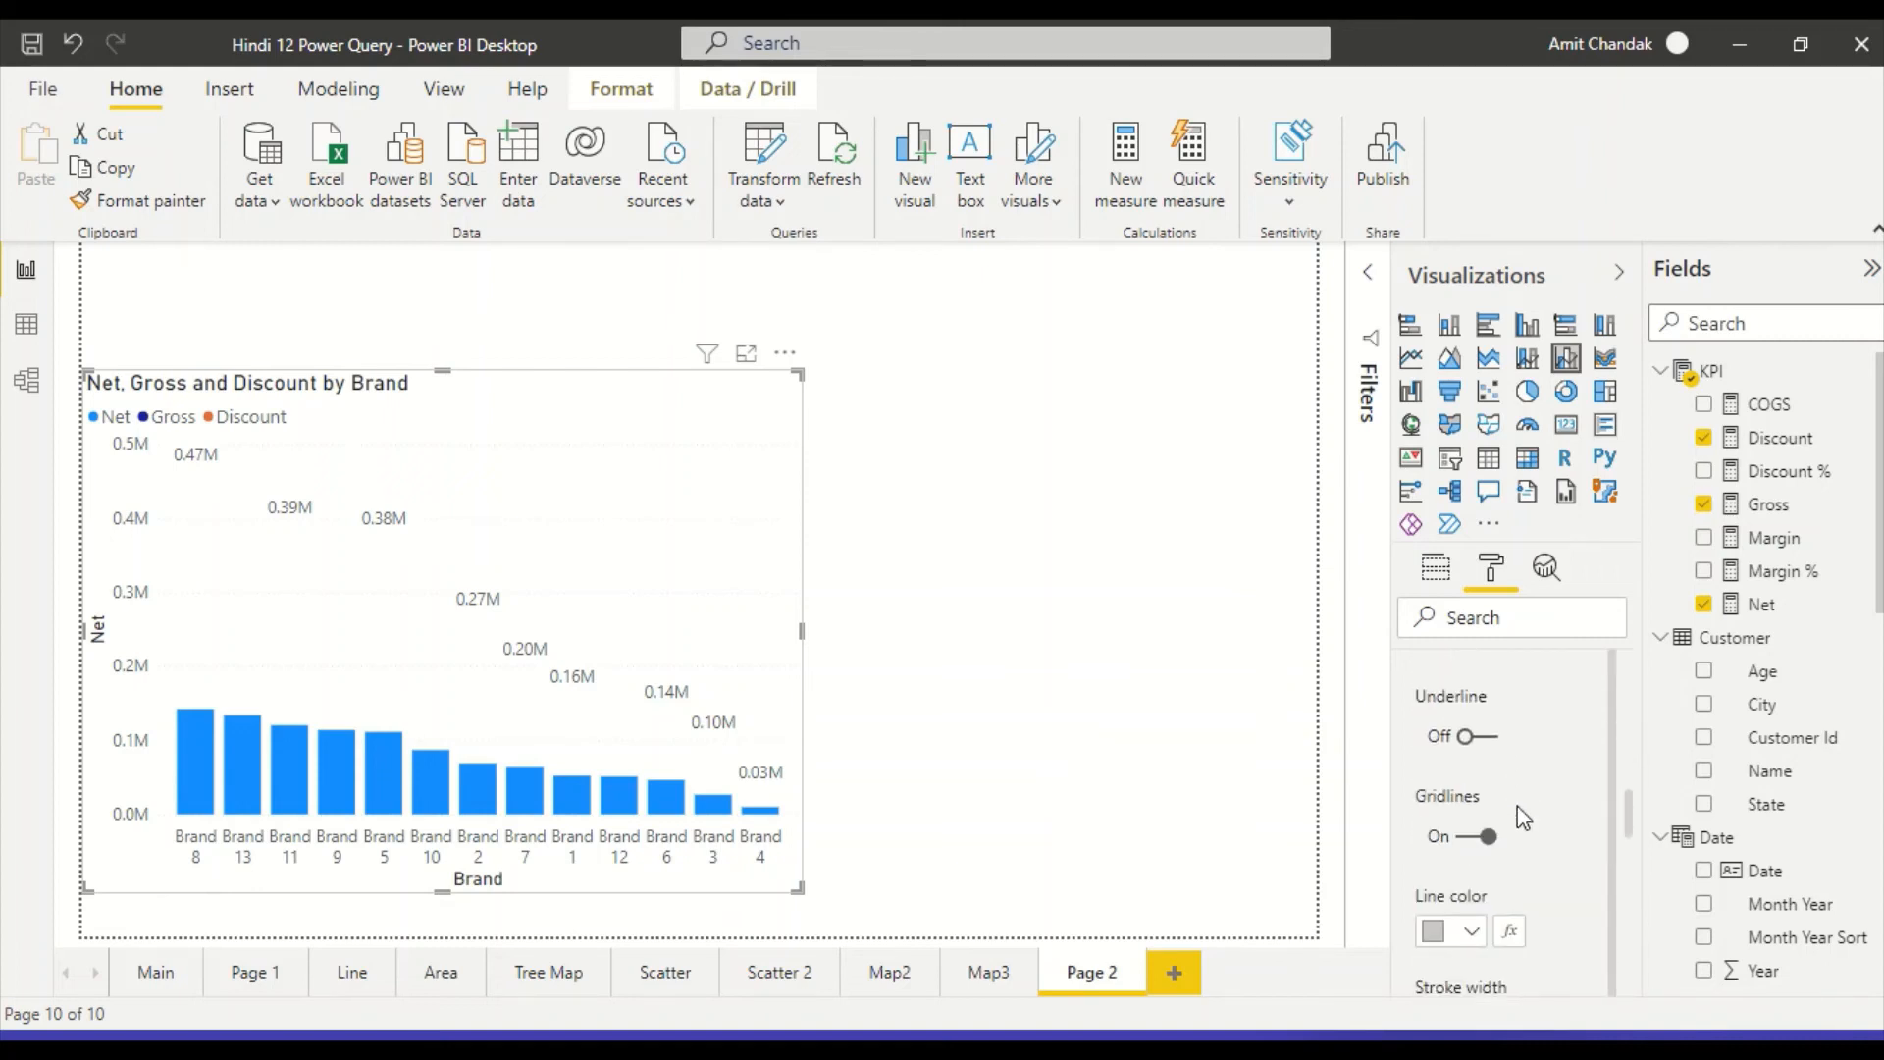
scroll(1519, 813, down, 4)
click(1501, 873)
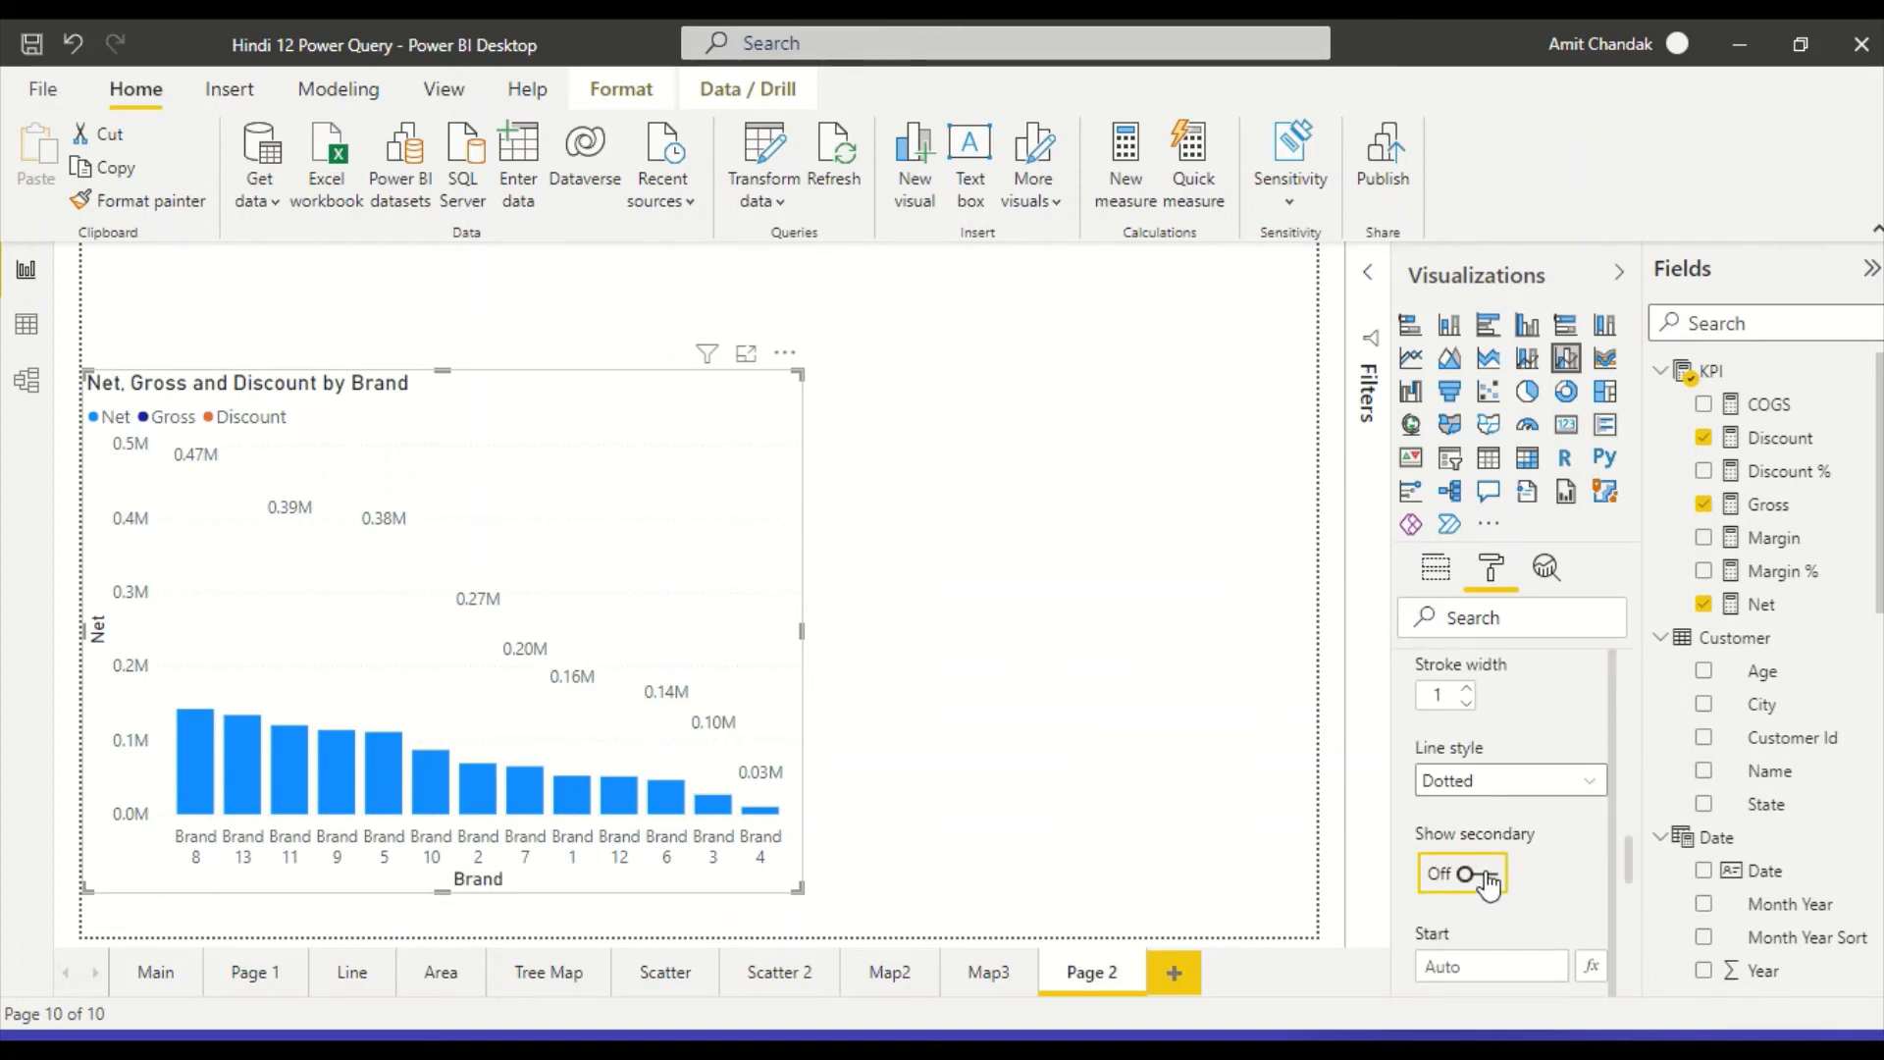
Turn off the title of the secondary Y axis.
scroll(1516, 835, down, 5)
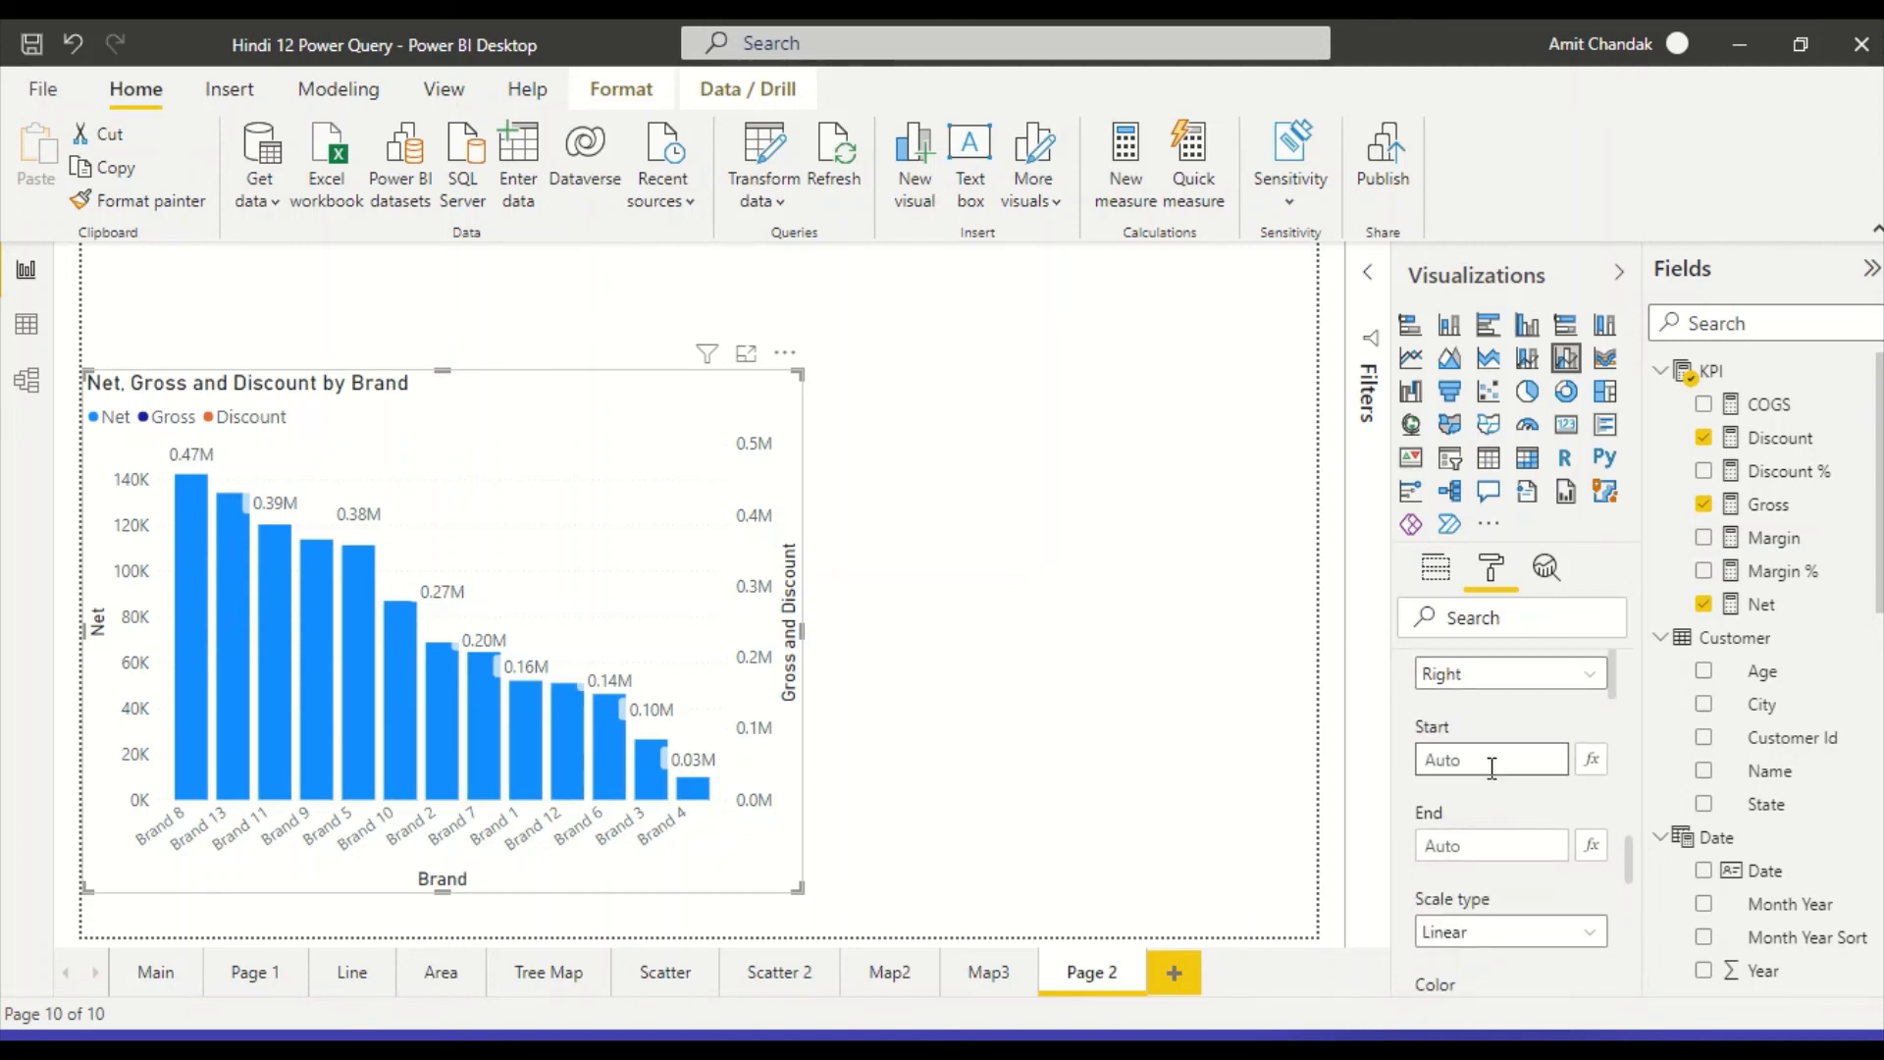
scroll(1494, 775, down, 3)
scroll(1493, 785, down, 3)
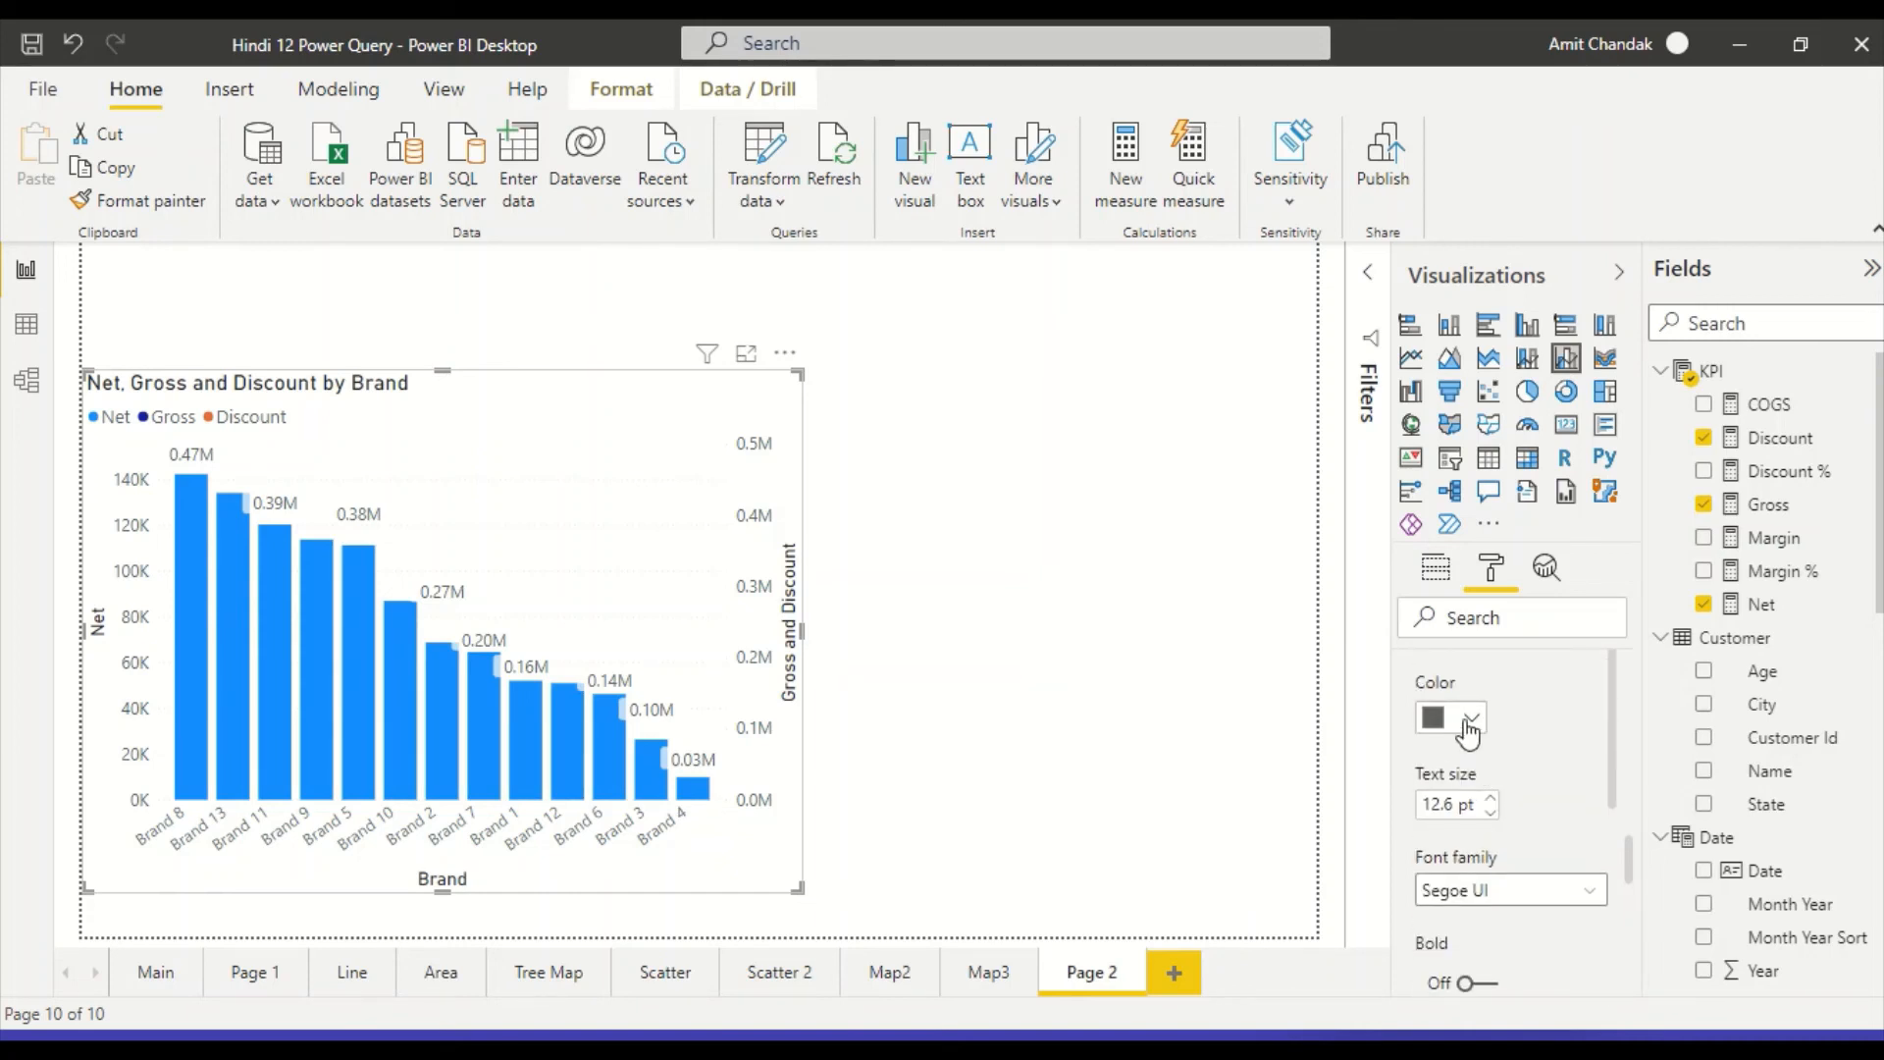
scroll(1504, 764, down, 9)
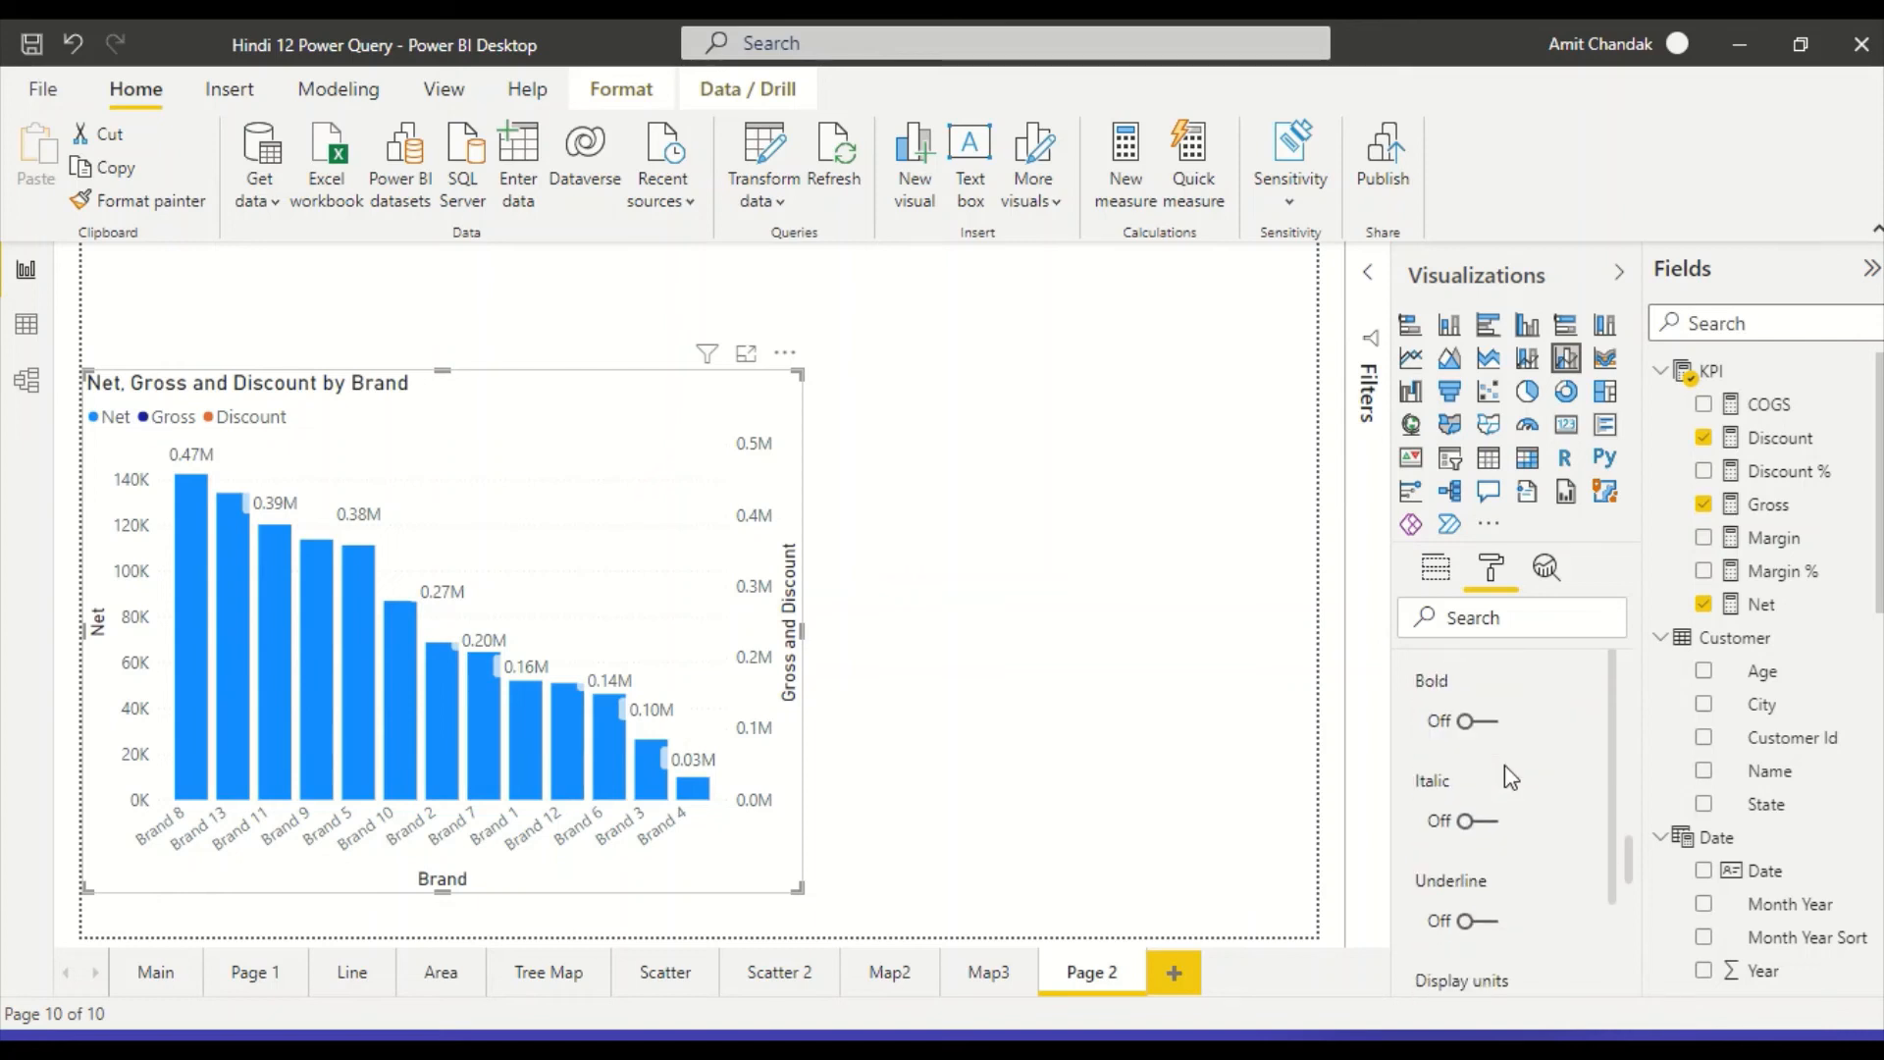
scroll(1504, 763, down, 3)
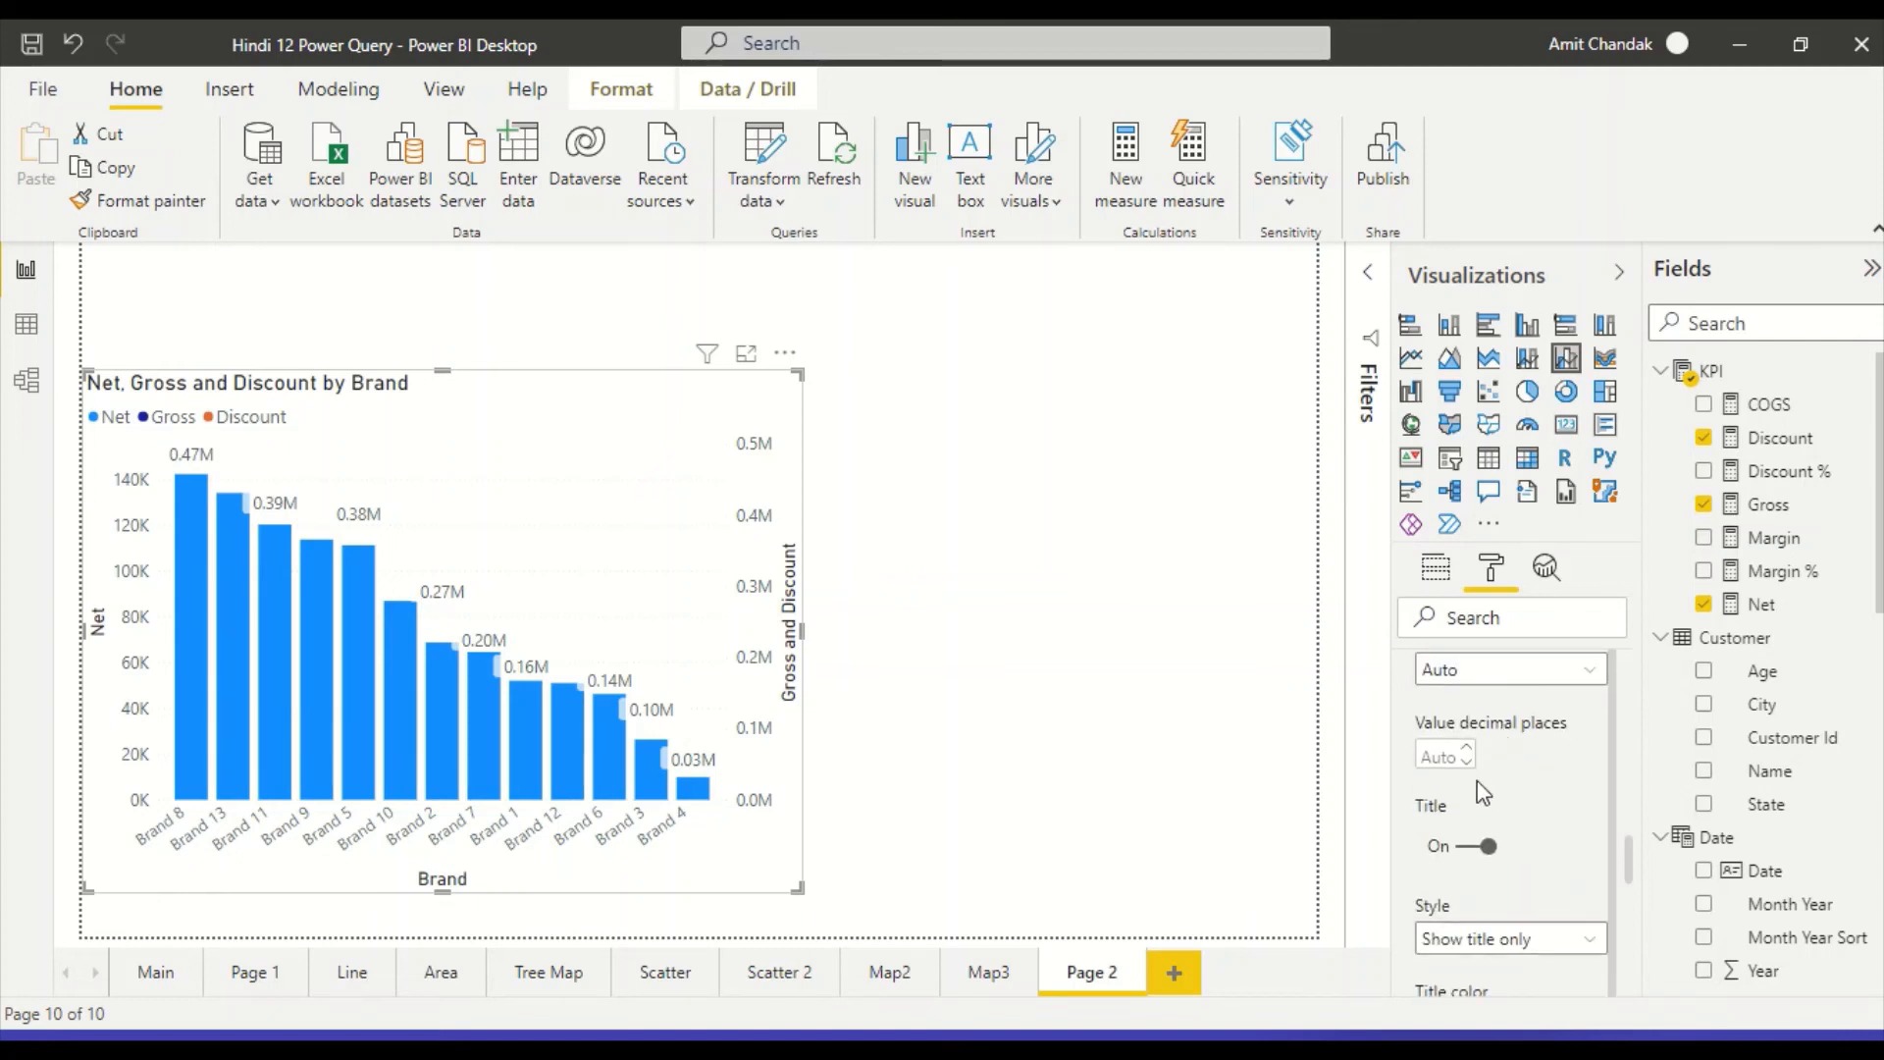
scroll(1482, 791, down, 3)
click(1472, 697)
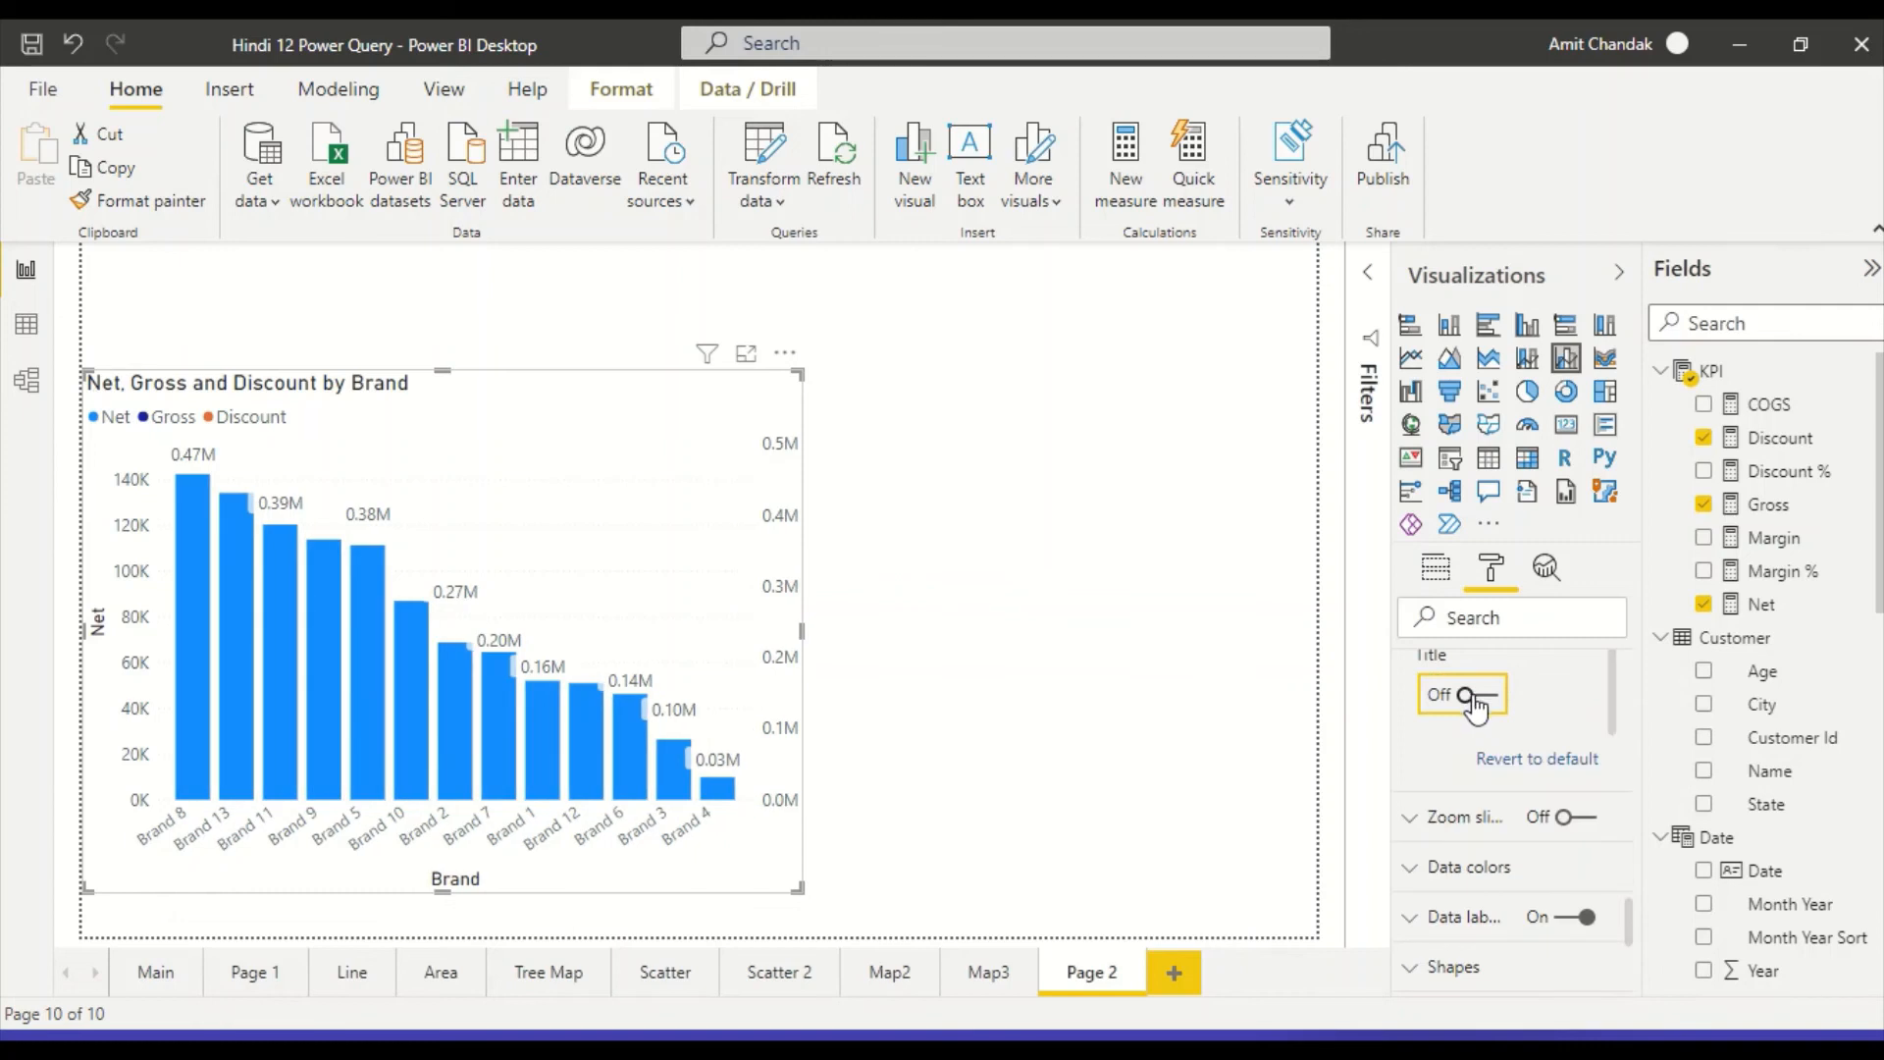
Set the secondary Y axis label color to white so its values blend into the background.
scroll(1517, 720, up, 2)
scroll(1517, 716, up, 2)
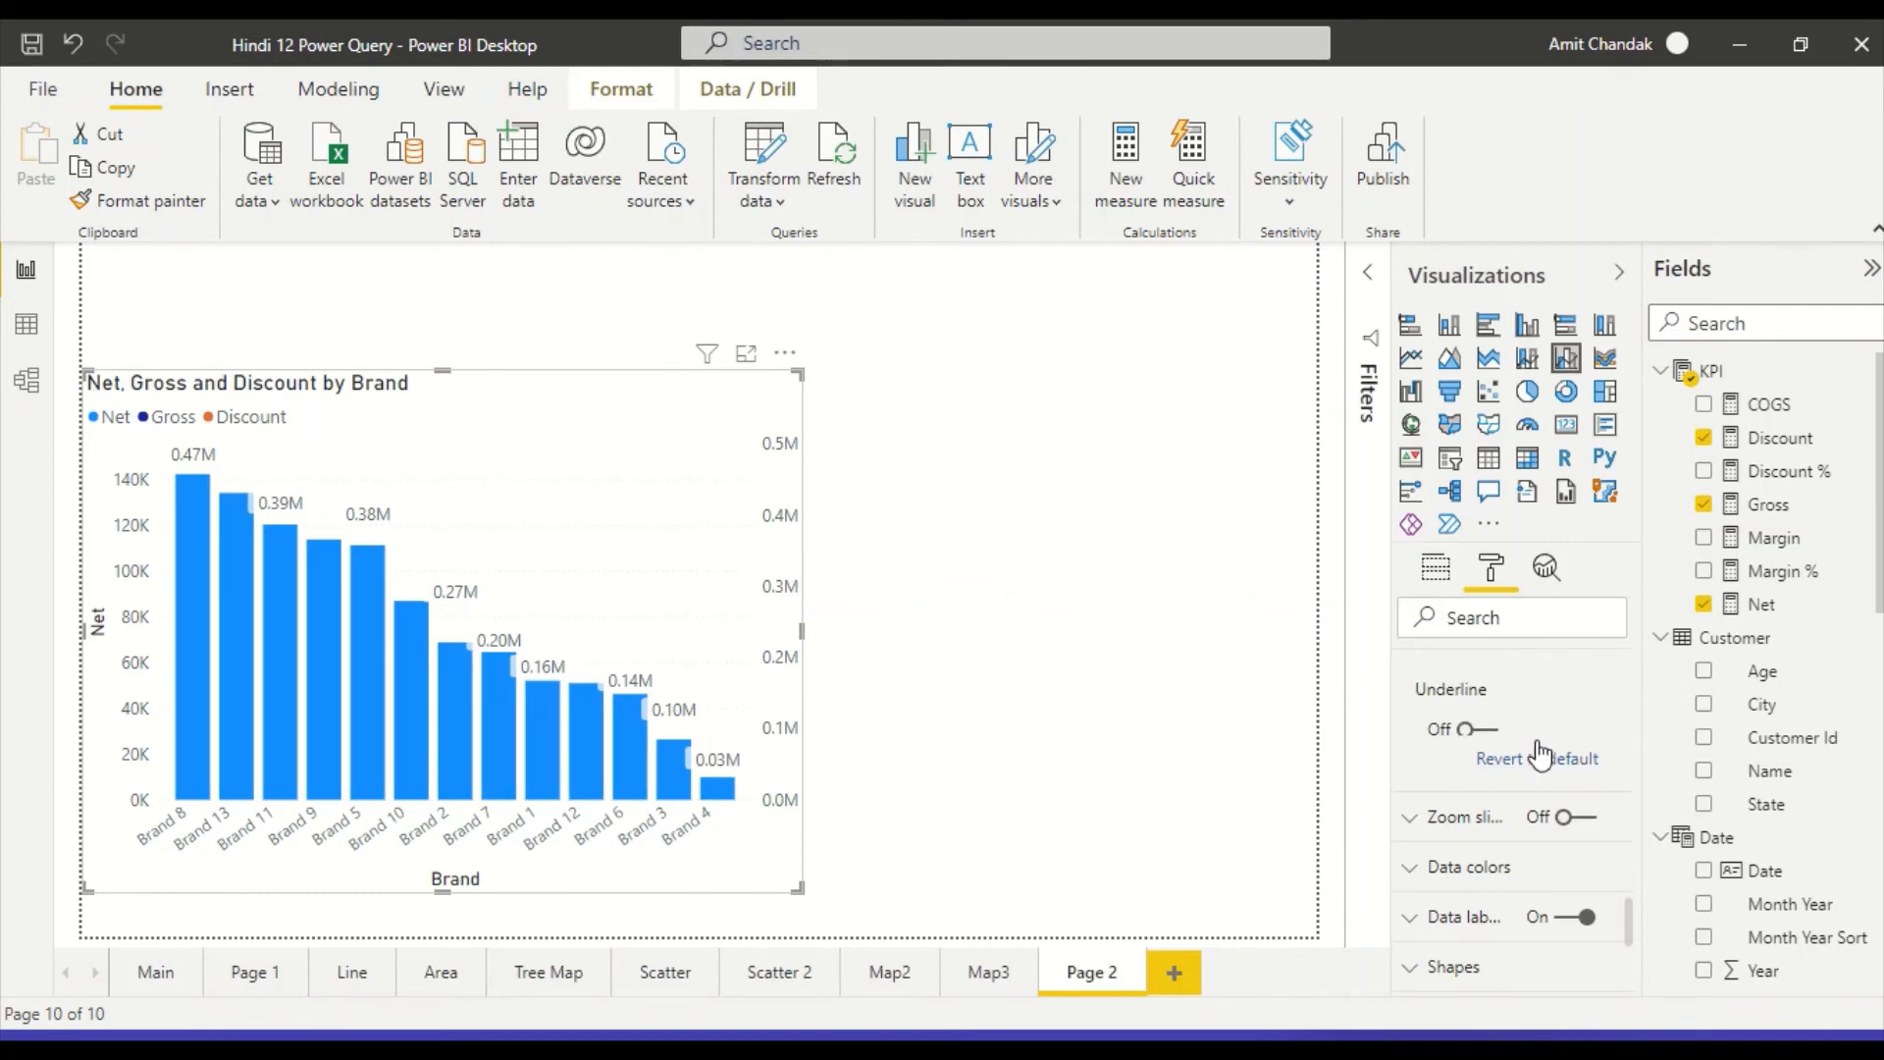
scroll(1533, 728, down, 2)
scroll(1578, 726, up, 2)
drag(1628, 922, 1627, 888)
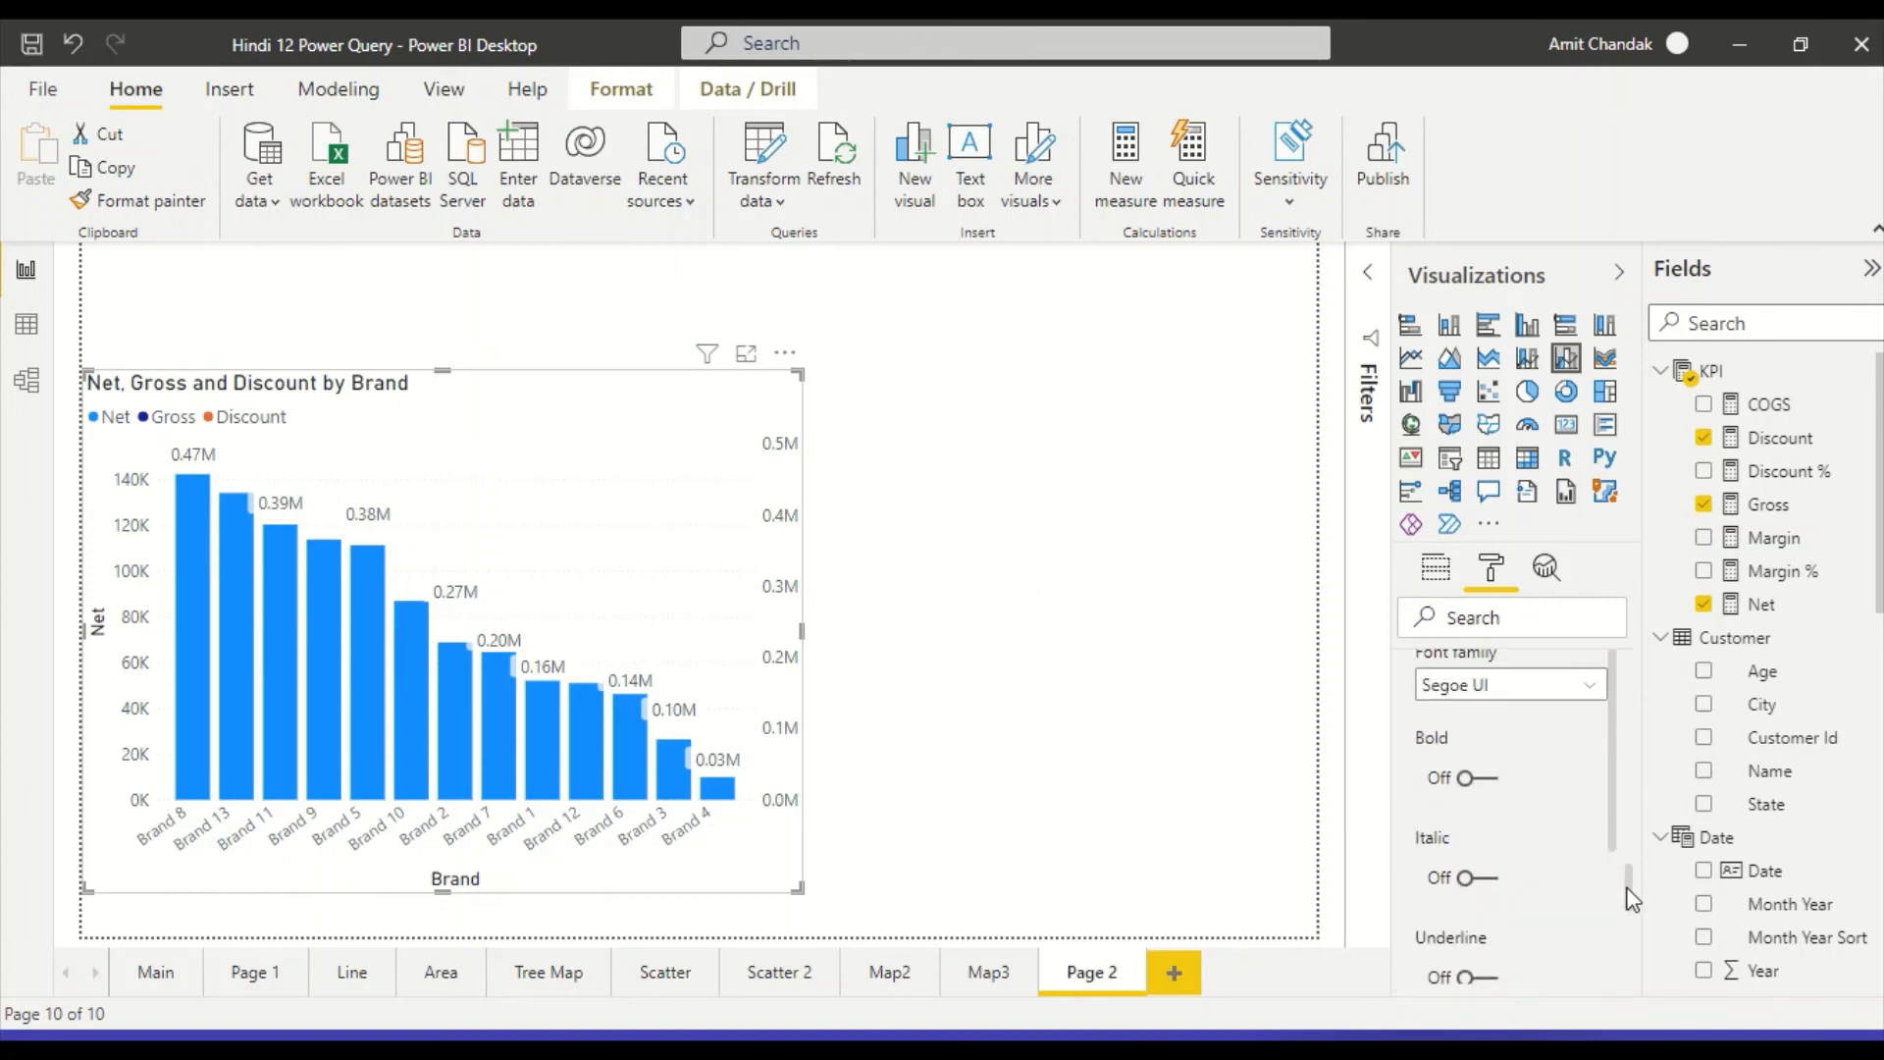
scroll(1575, 854, up, 4)
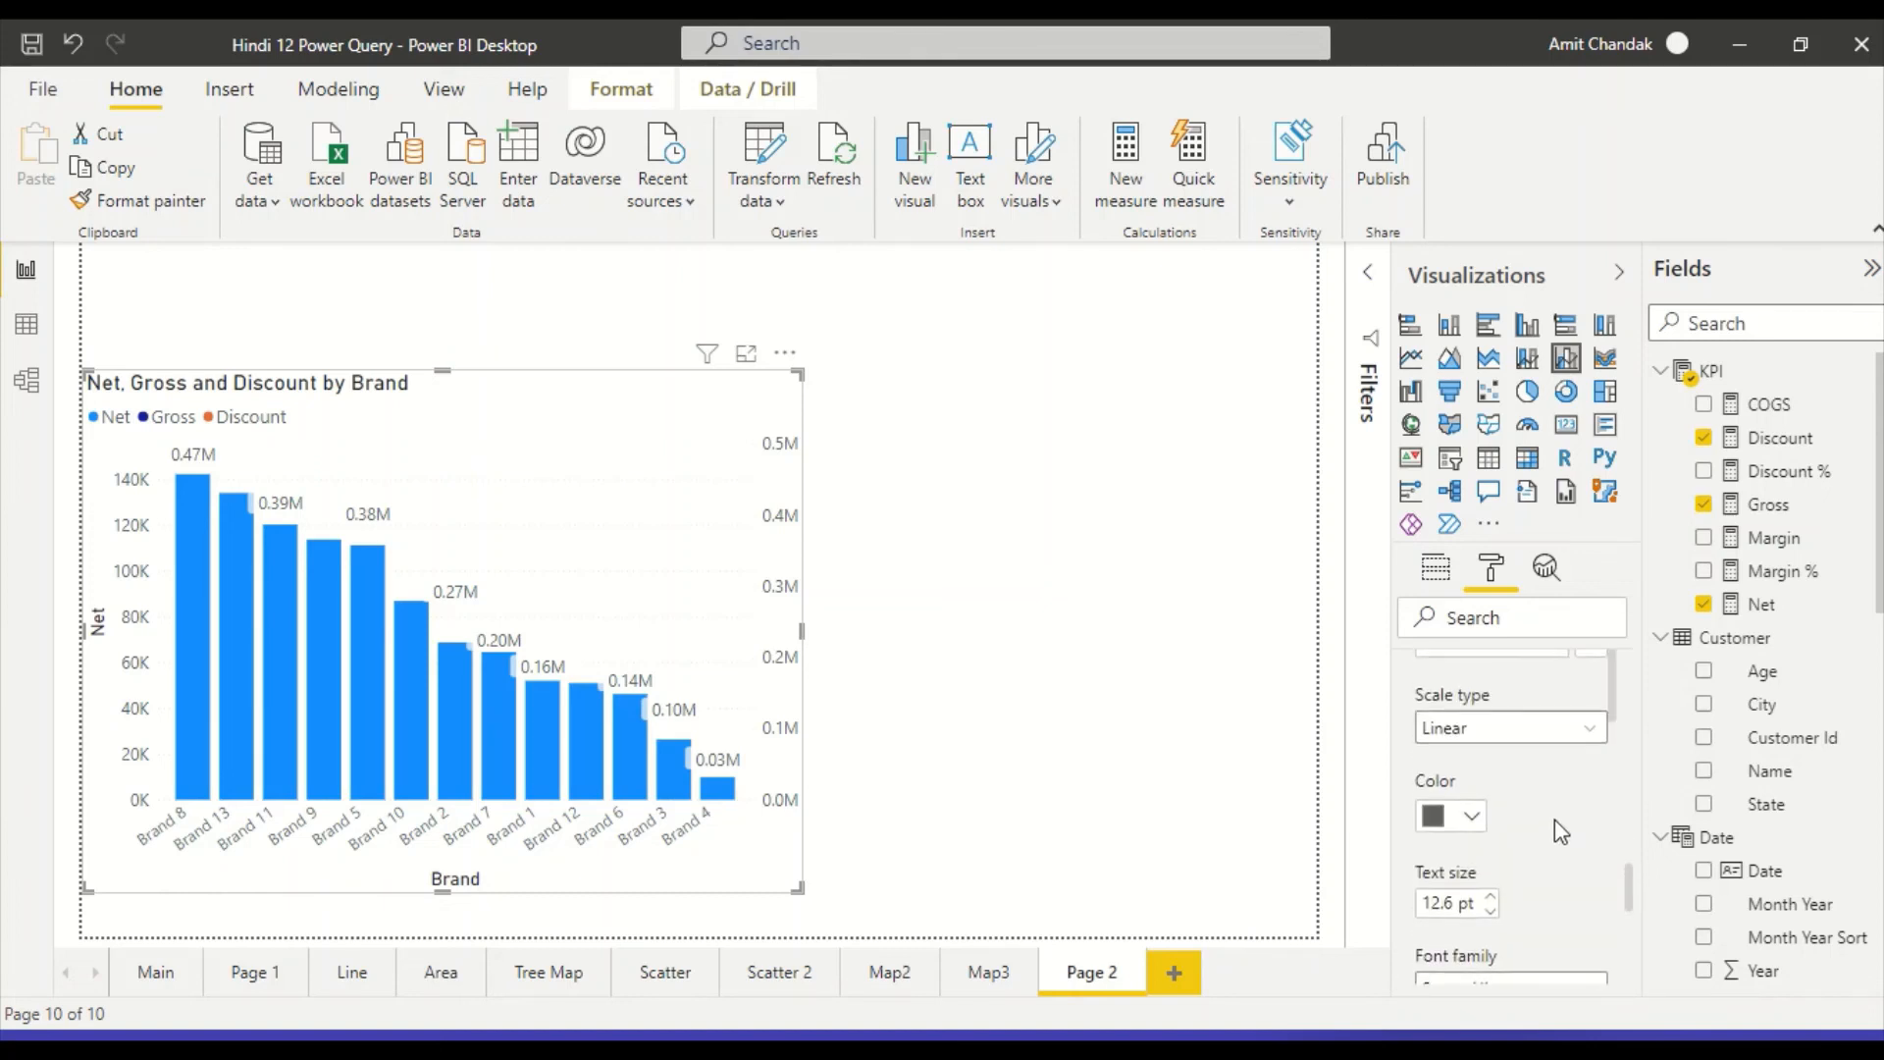
scroll(1560, 832, up, 2)
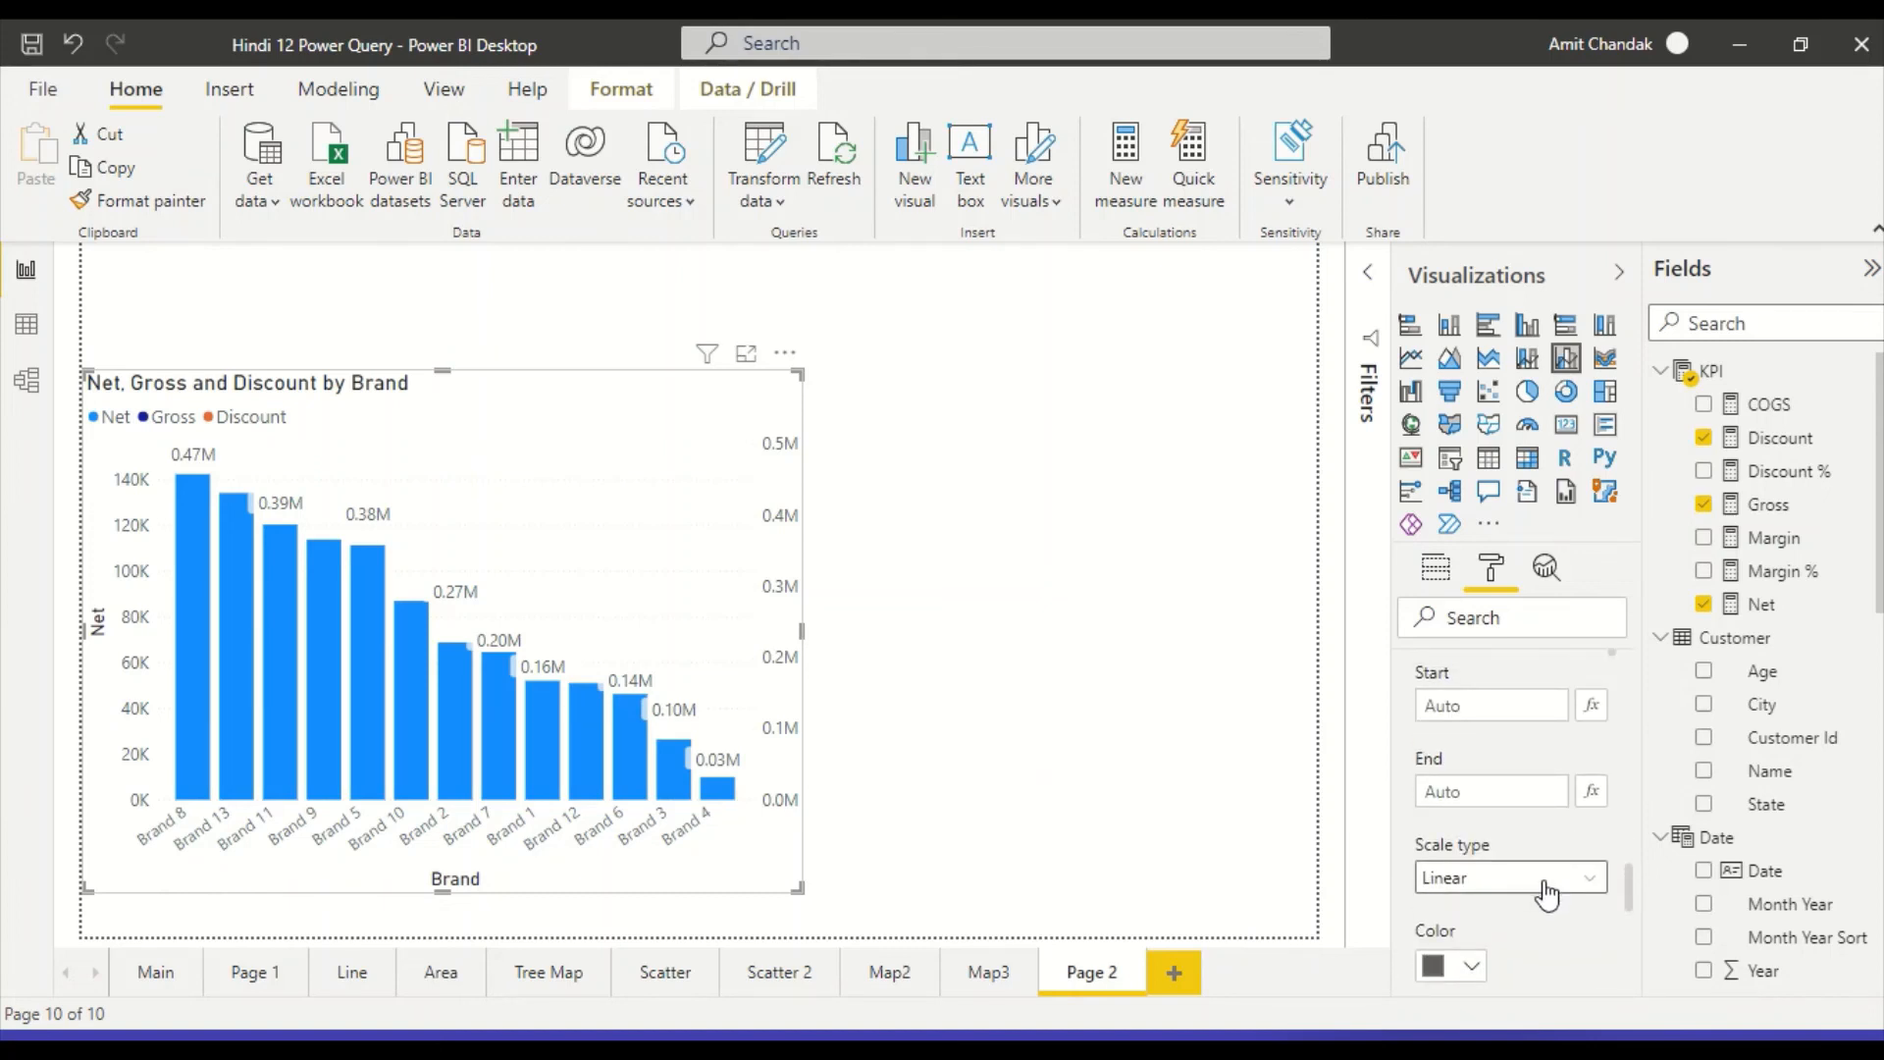
scroll(1548, 893, down, 2)
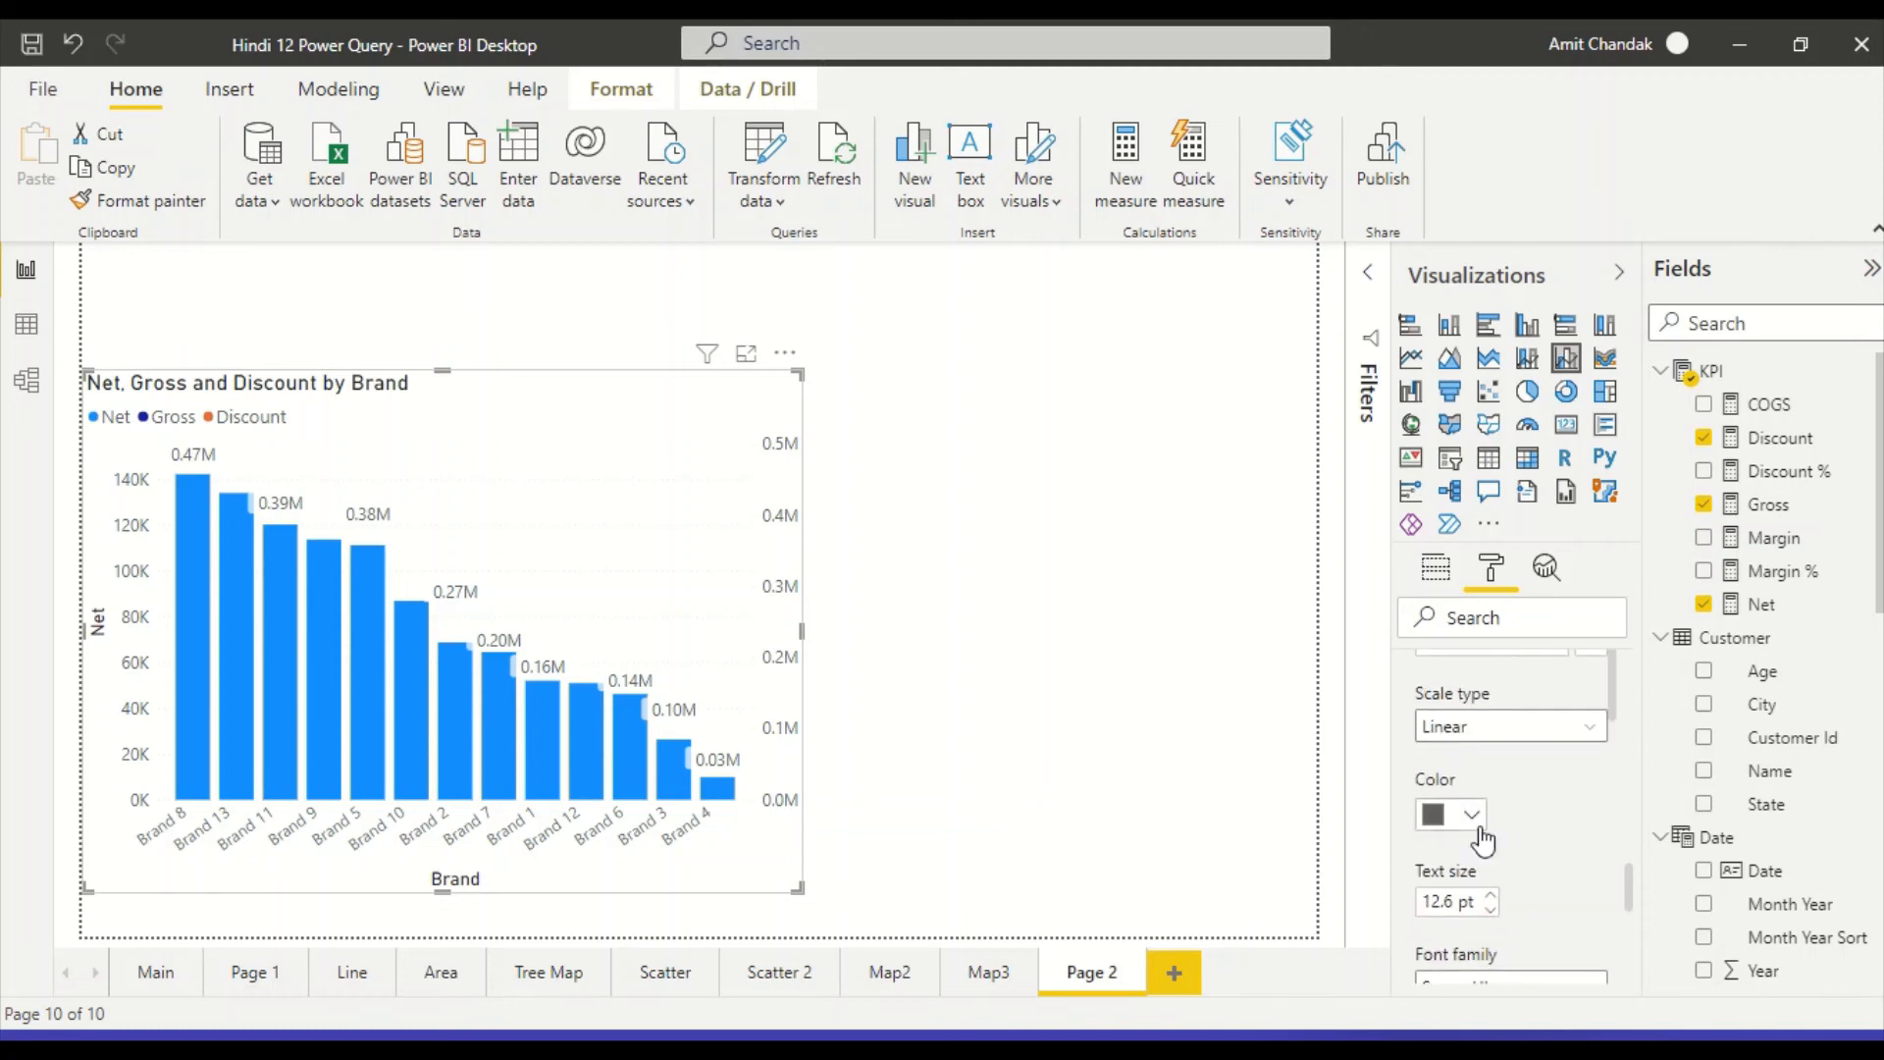
click(1470, 817)
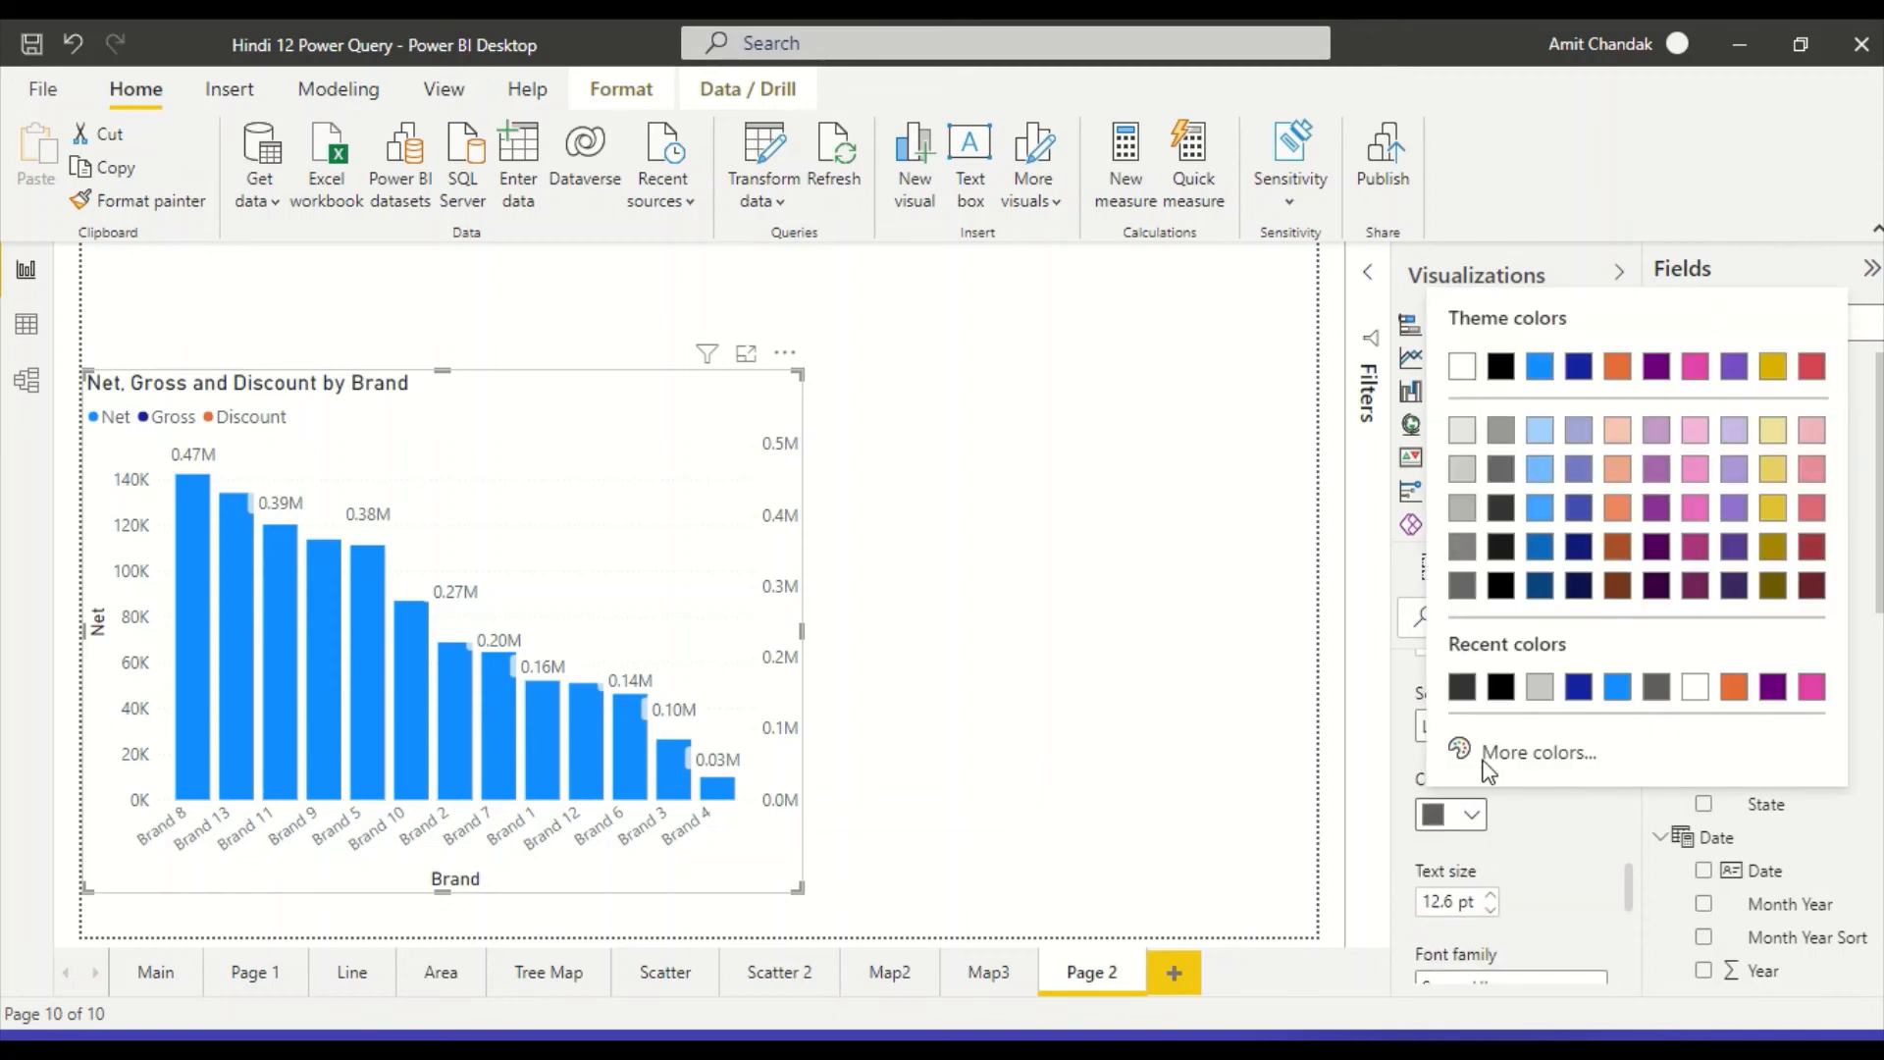
click(1695, 689)
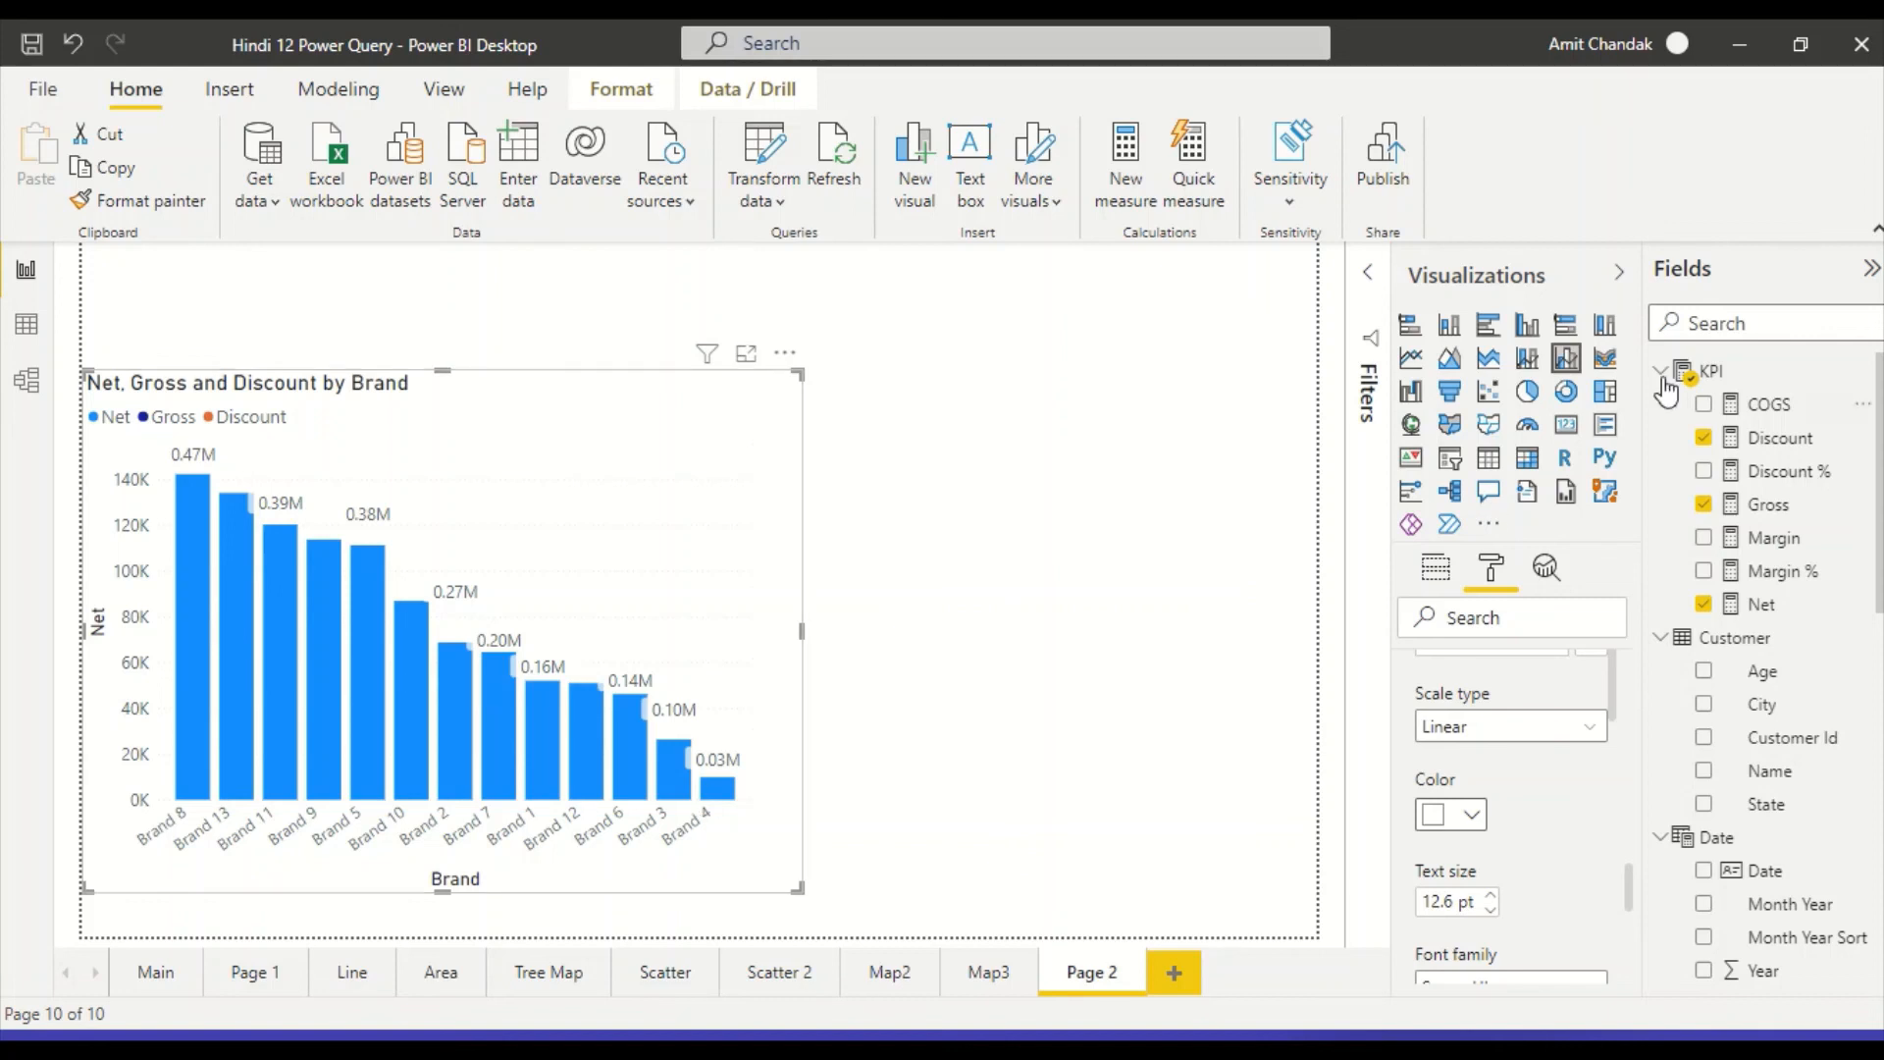
Remove Discount from the chart's line values, keeping only Gross.
click(1436, 567)
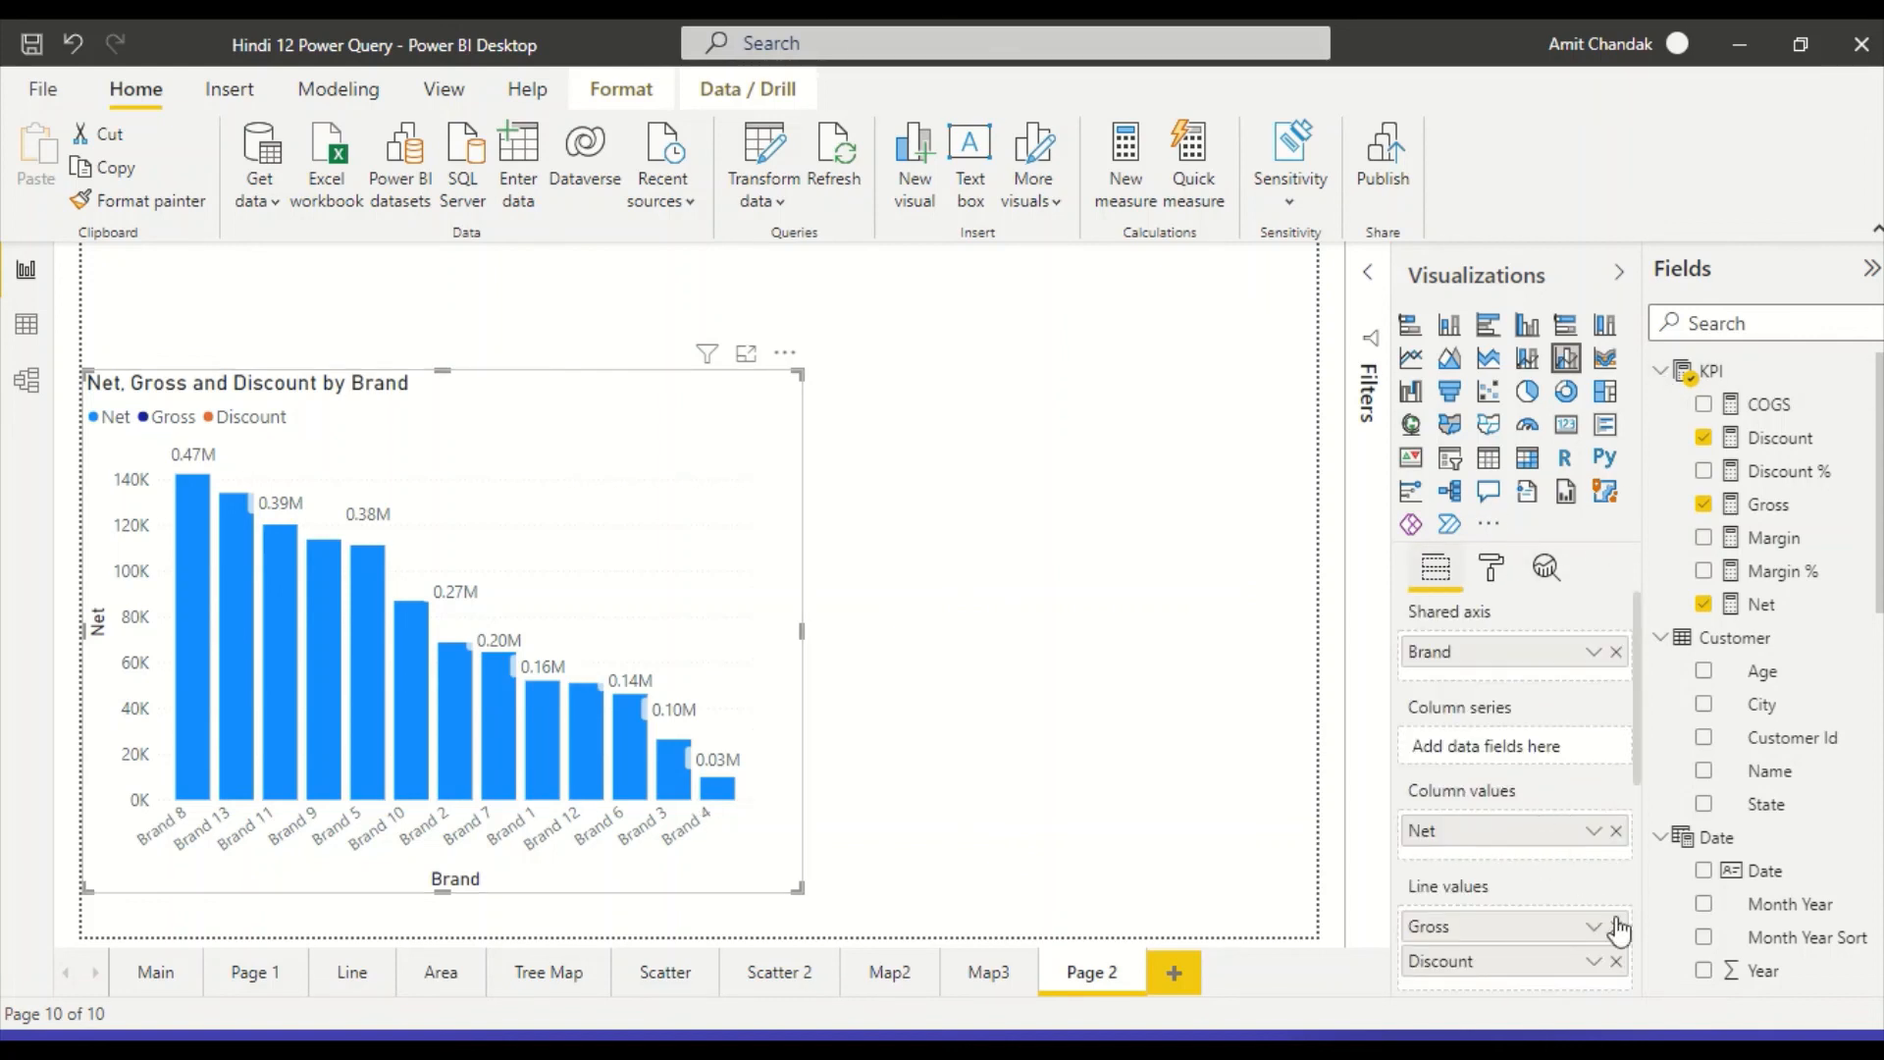
click(1616, 960)
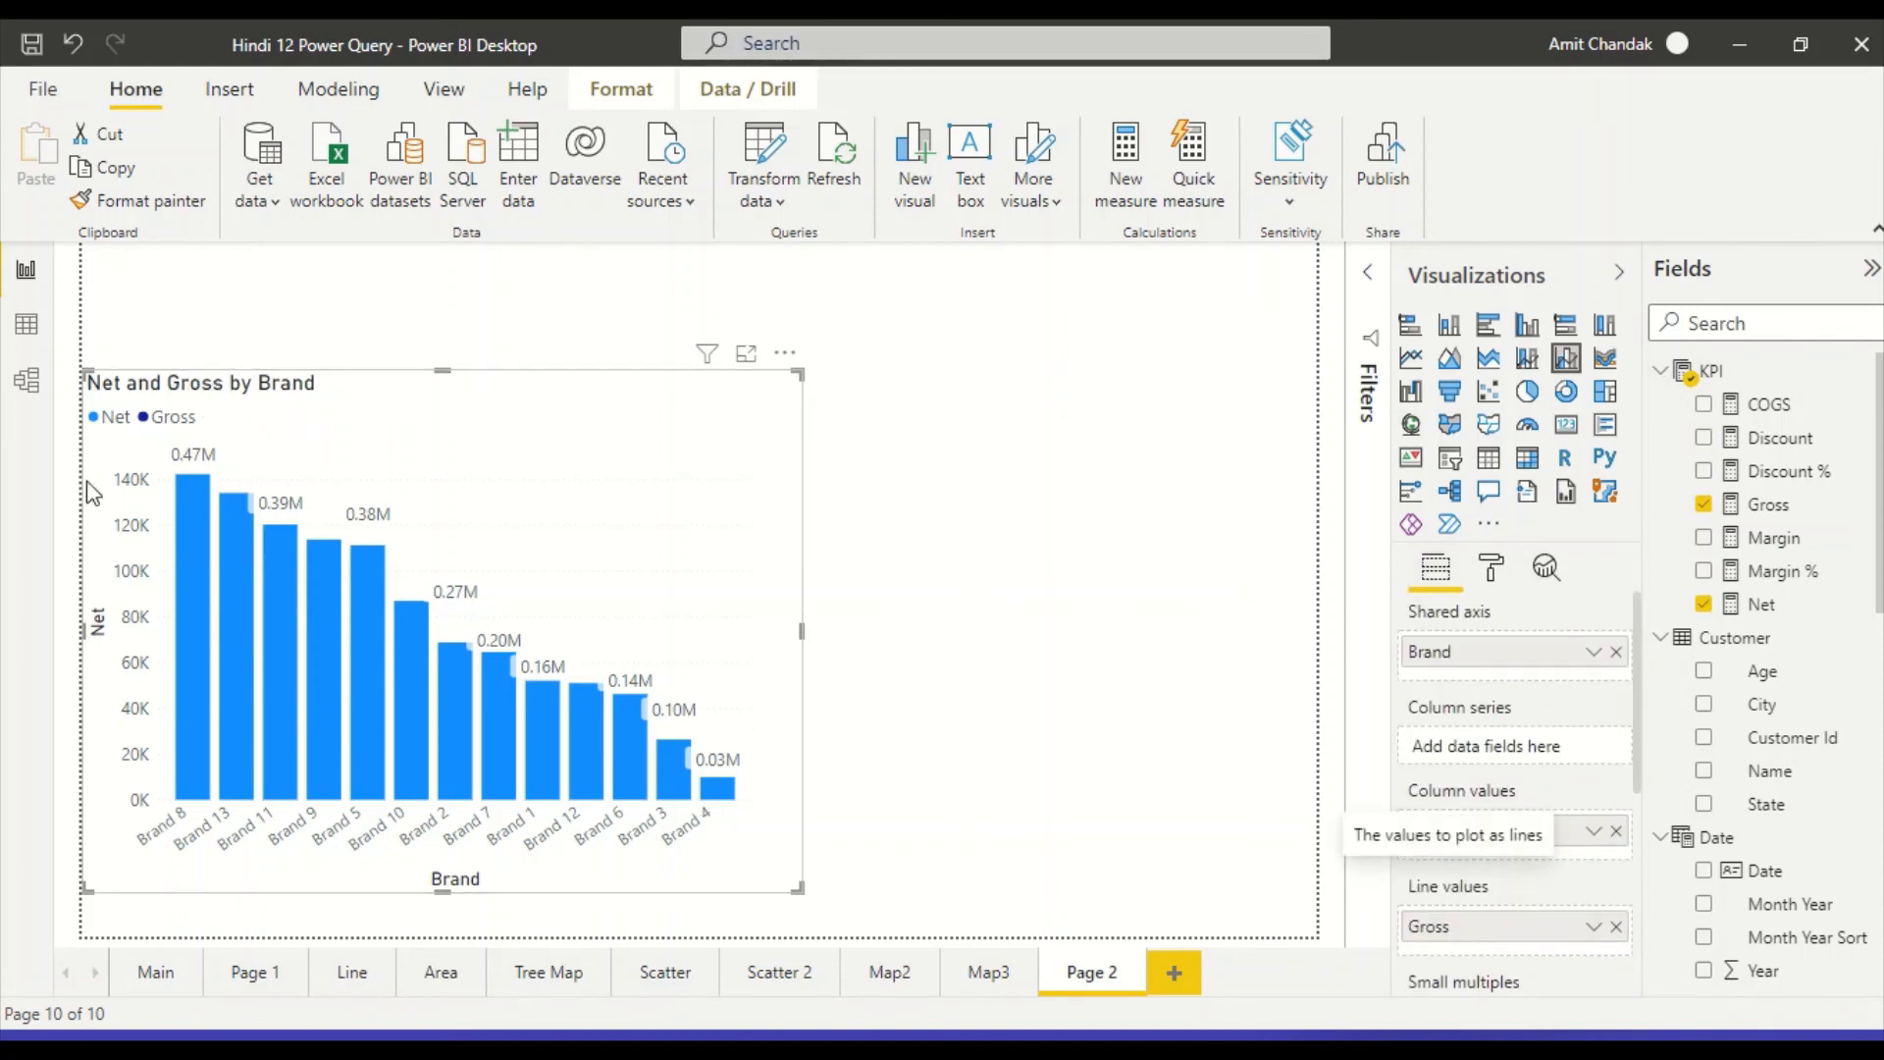